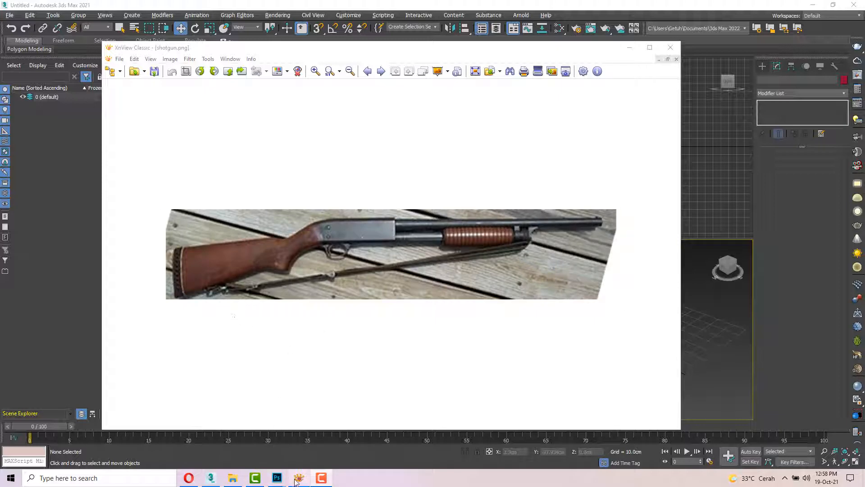
- Switch to Photoshop and check the pixel dimensions of the shotgun.png reference image
mouse_move(284, 481)
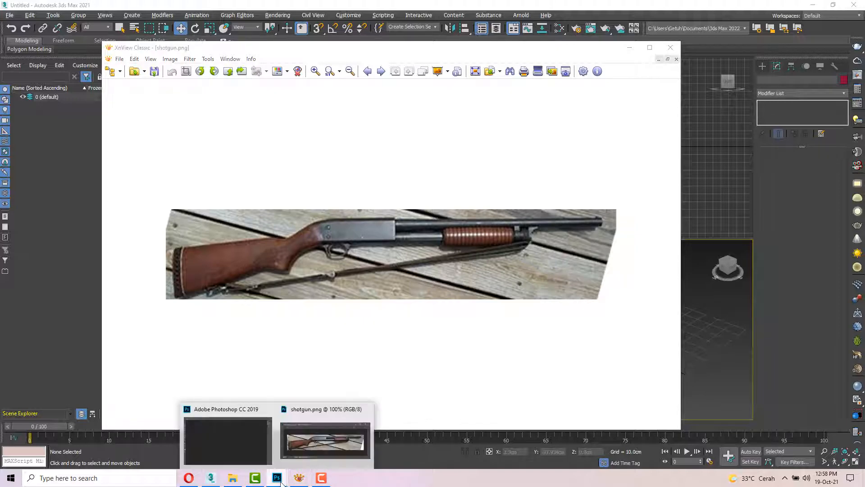
left_click(297, 440)
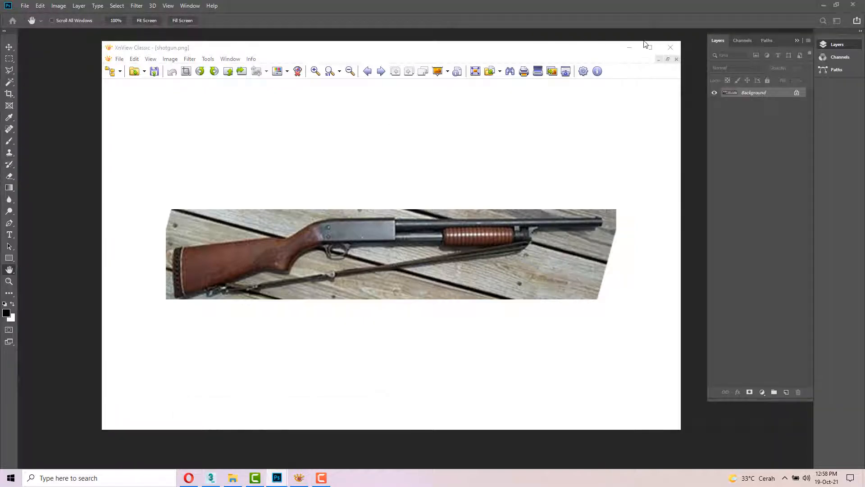
left_click(630, 48)
left_click_drag(515, 210, 472, 189)
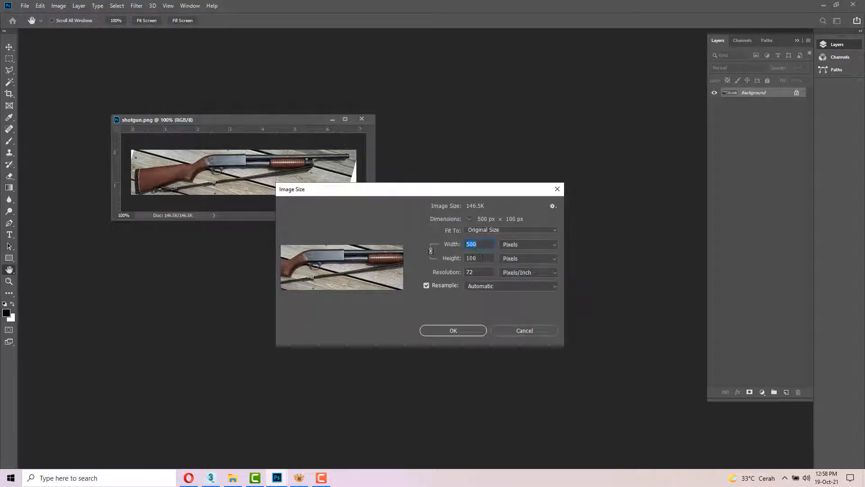
left_click(525, 329)
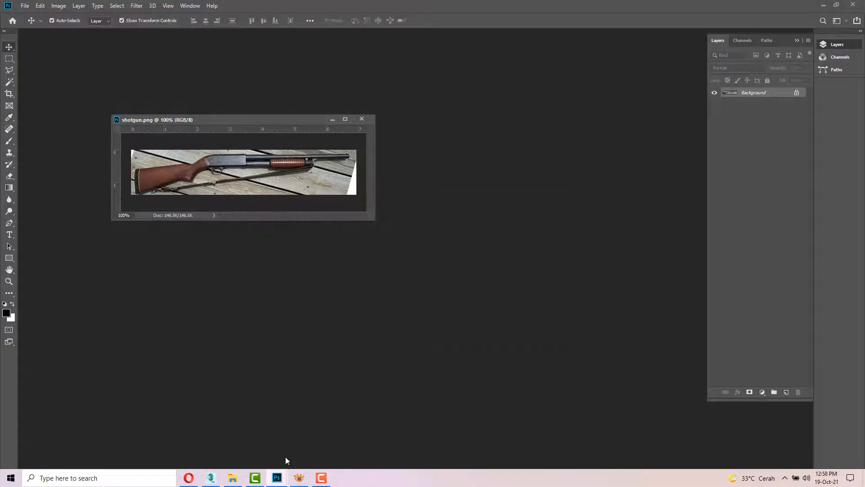
- Switch to 3ds Max and draw a plane about 66 cm long and 197 cm wide in the Front viewport
left_click(211, 479)
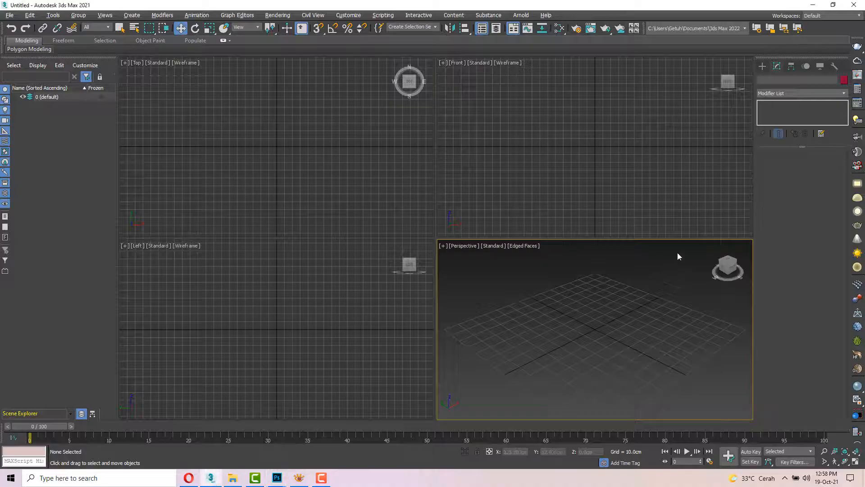
left_click(762, 66)
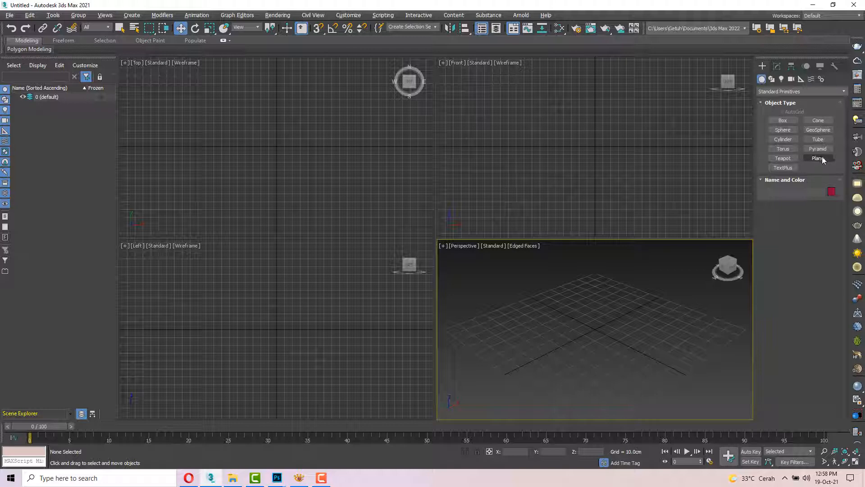
left_click(818, 158)
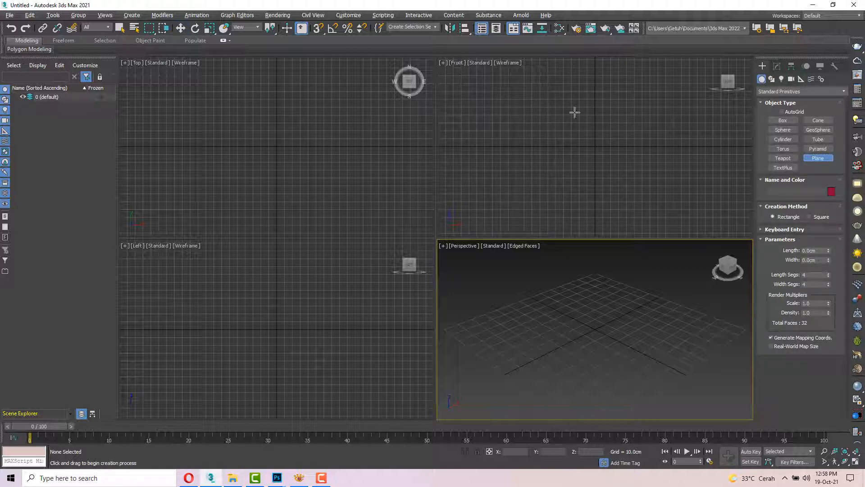
left_click_drag(560, 96, 716, 148)
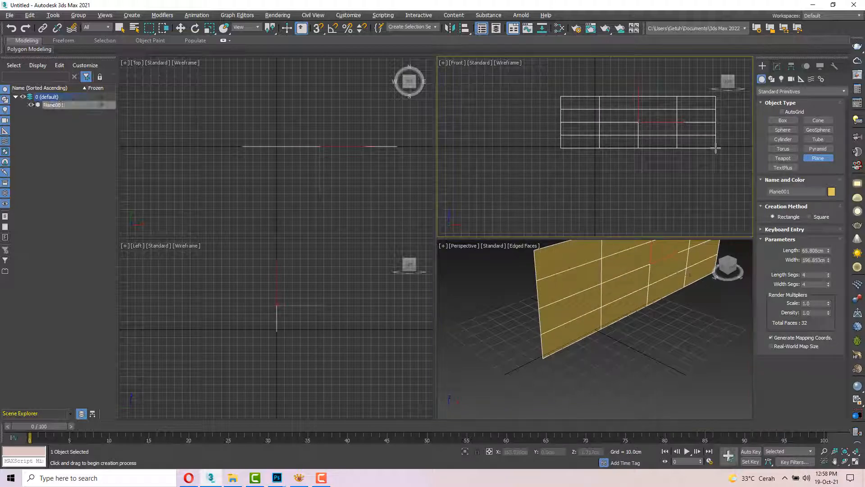
- Set the plane's length to 100 cm and its width to 500 cm
left_click(776, 67)
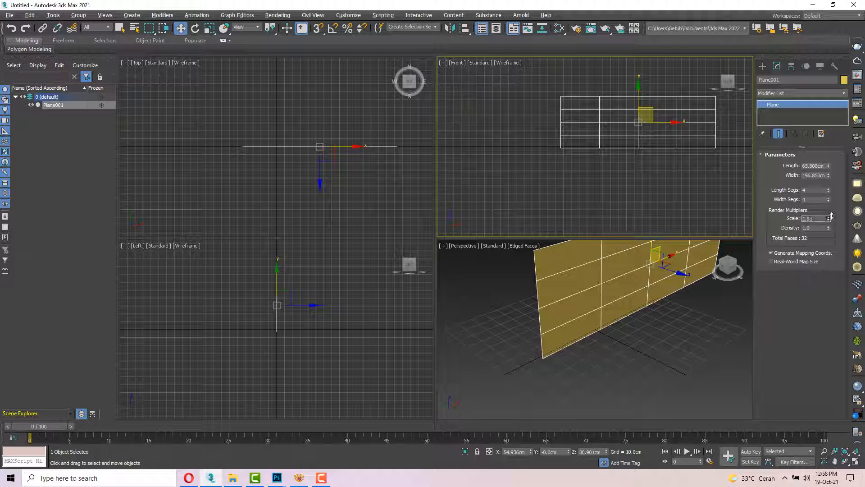
left_click_drag(828, 165, 827, 165)
type("1")
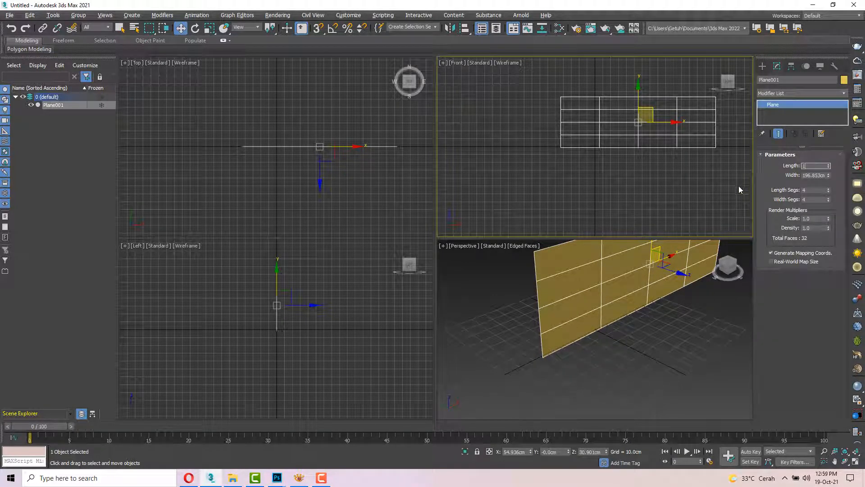
type("00")
left_click(815, 176)
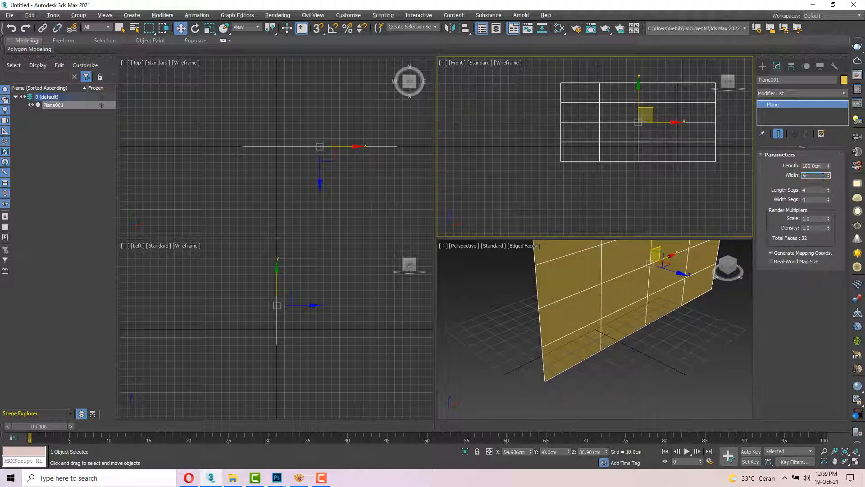
type("500")
key("Return")
- Centre the plane at X 0 and Z 0, and move it back about 81 cm along the Y axis
scroll(381, 187, "down", 4)
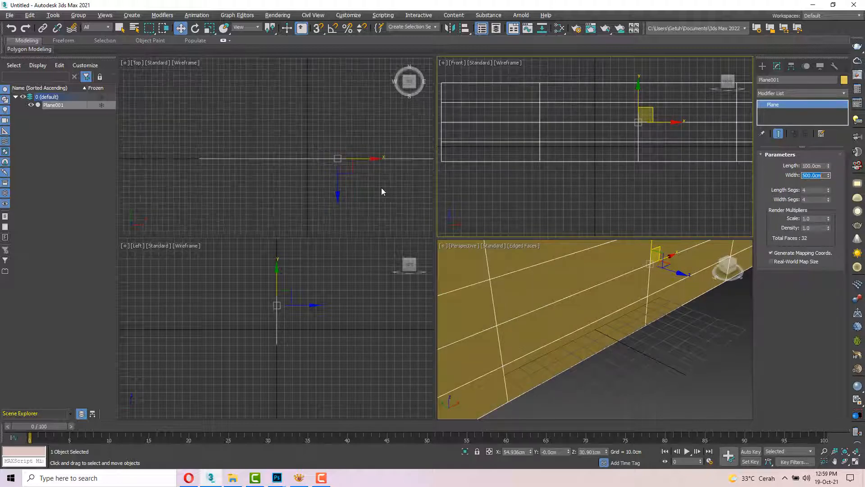
left_click(586, 196)
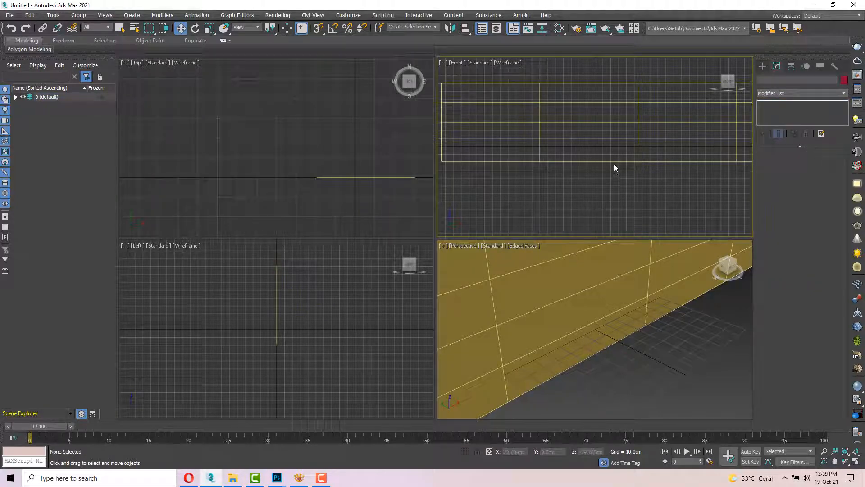
left_click(613, 161)
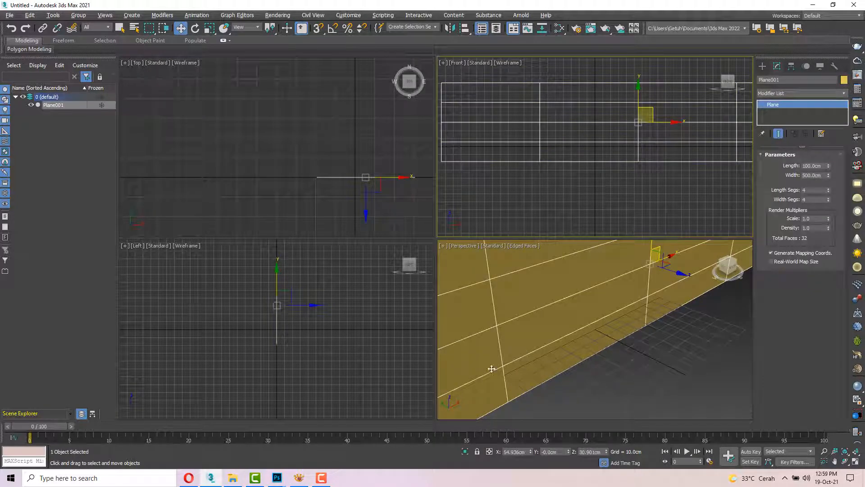
right_click(531, 452)
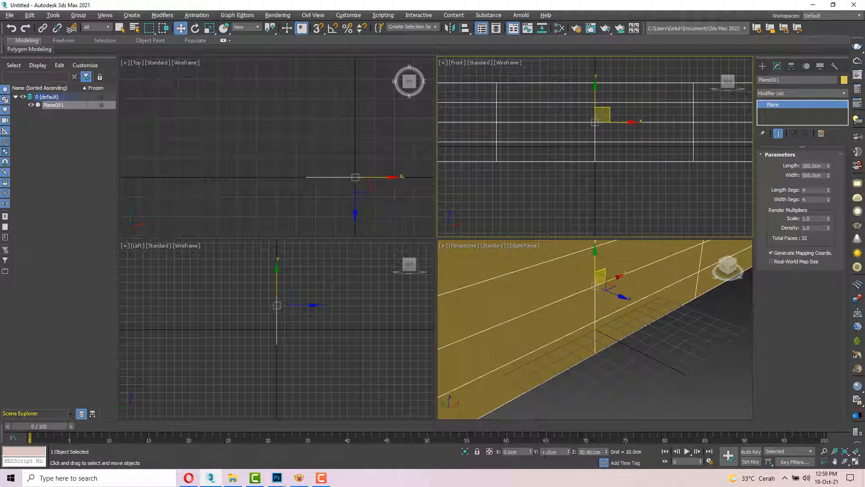
right_click(607, 451)
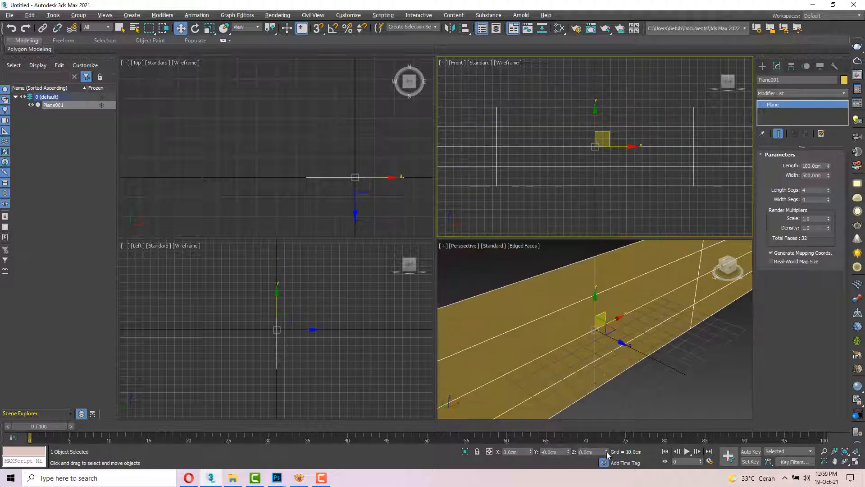
middle_click_drag(391, 185, 383, 186)
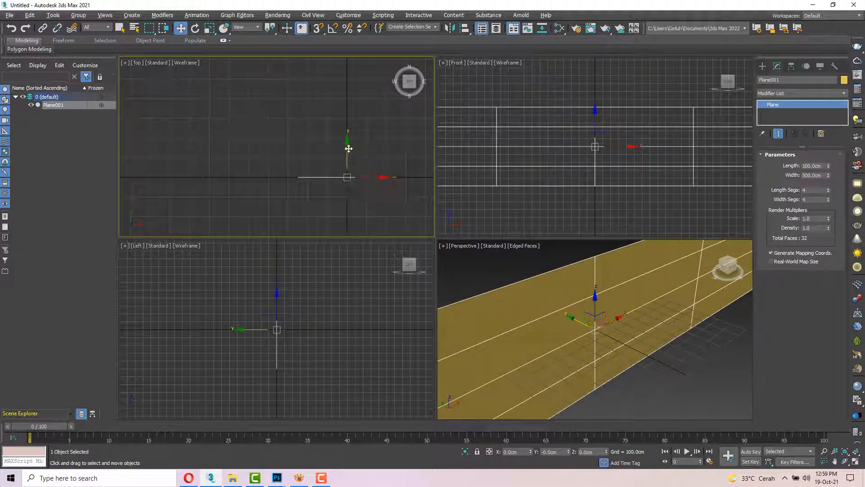
left_click_drag(349, 148, 349, 133)
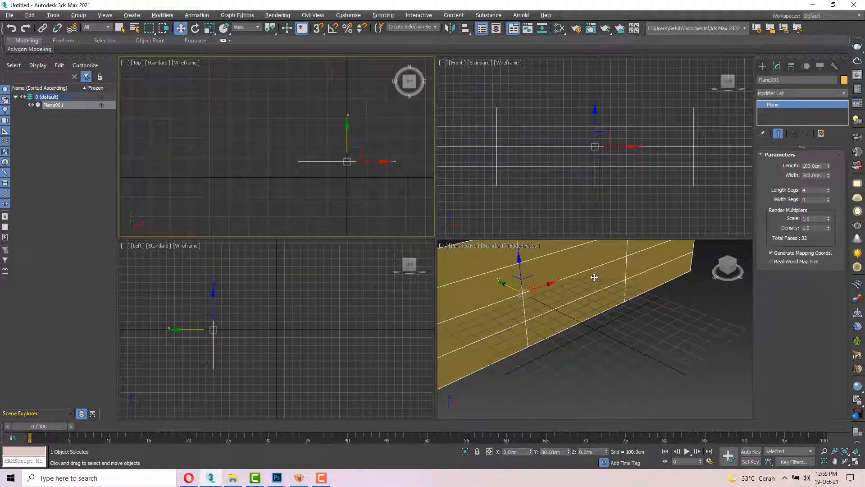
- Apply the shotgun image from the shootgun folder to the plane and display the Front viewport shaded
scroll(594, 277, "down", 3)
mouse_move(588, 295)
middle_mouse_down("alt")
mouse_move(562, 285)
mouse_move(592, 295)
middle_mouse_up("alt")
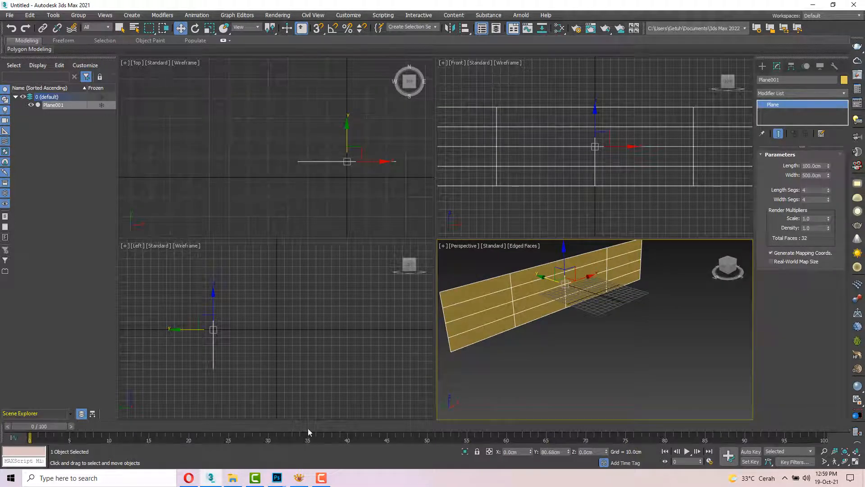
middle_click_drag(618, 298, 635, 324, "alt")
scroll(595, 294, "up", 2)
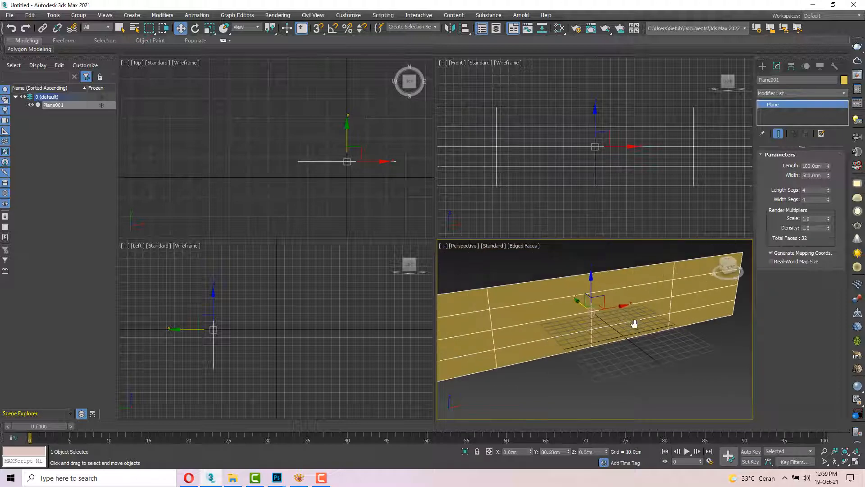
left_click(232, 477)
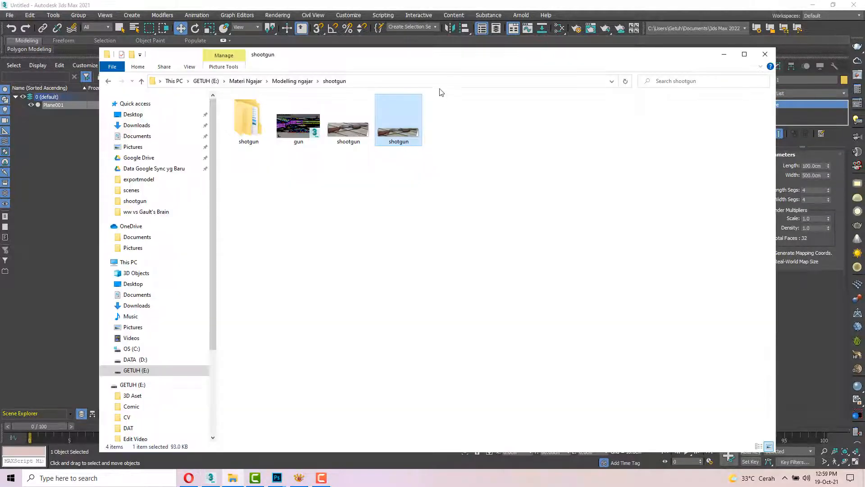
left_click_drag(442, 62, 137, 68)
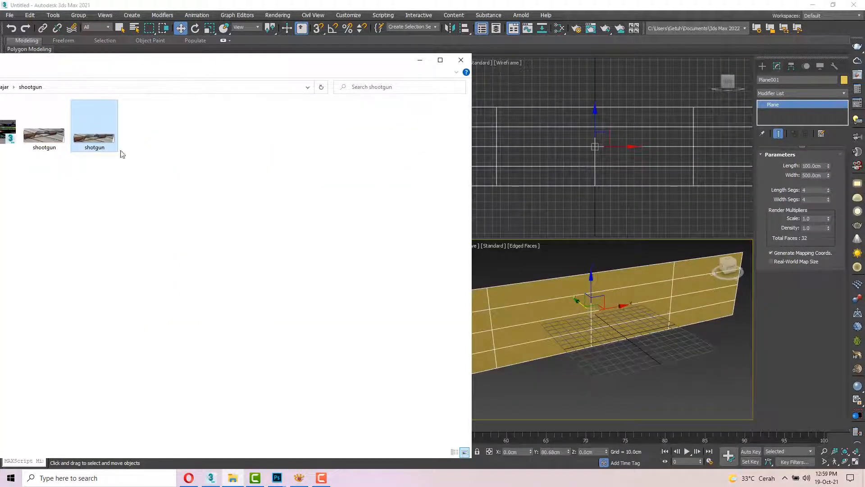
left_click_drag(97, 135, 535, 310)
left_click(613, 363)
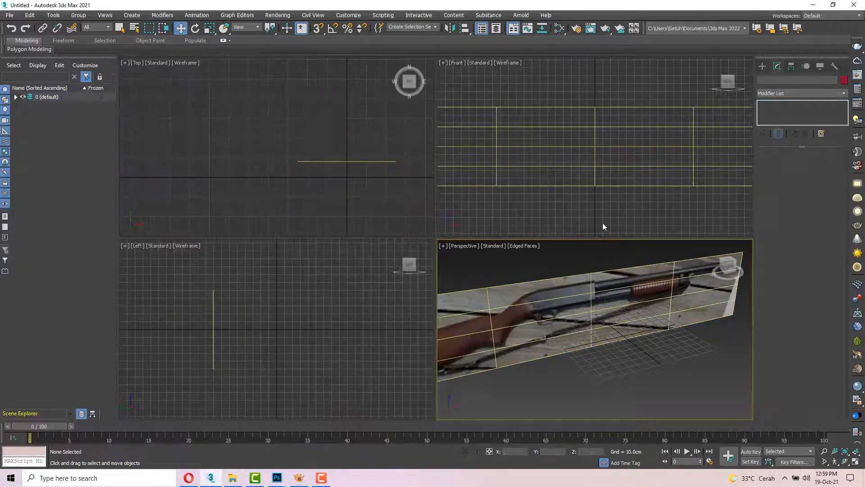
left_click(602, 225)
key("F3")
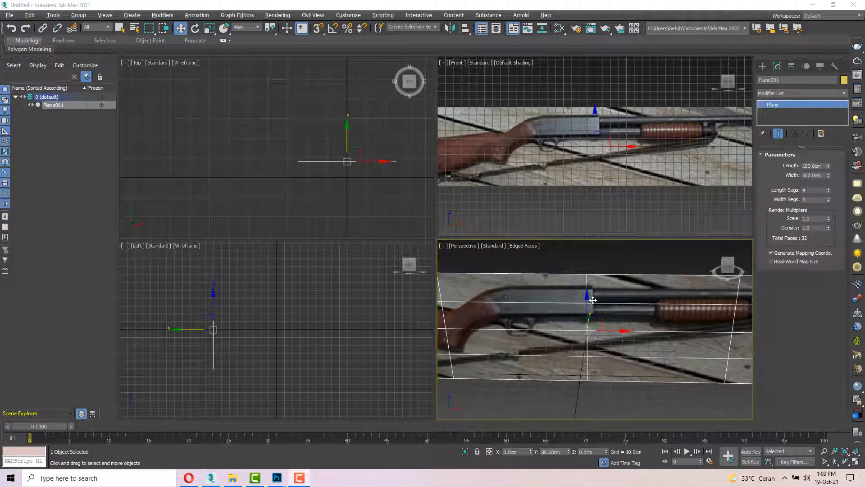
- Examine the textured shotgun reference plane from different angles and distances in the Perspective viewport
scroll(593, 300, "down", 2)
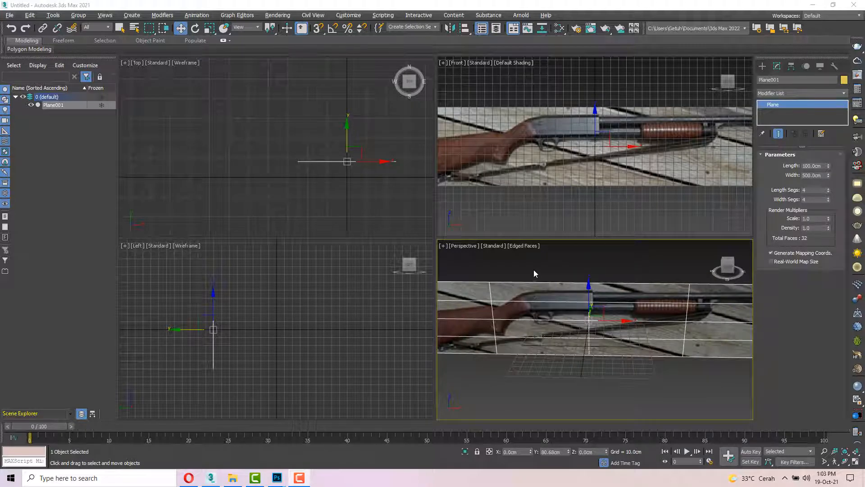
middle_click_drag(513, 268, 536, 266, "alt")
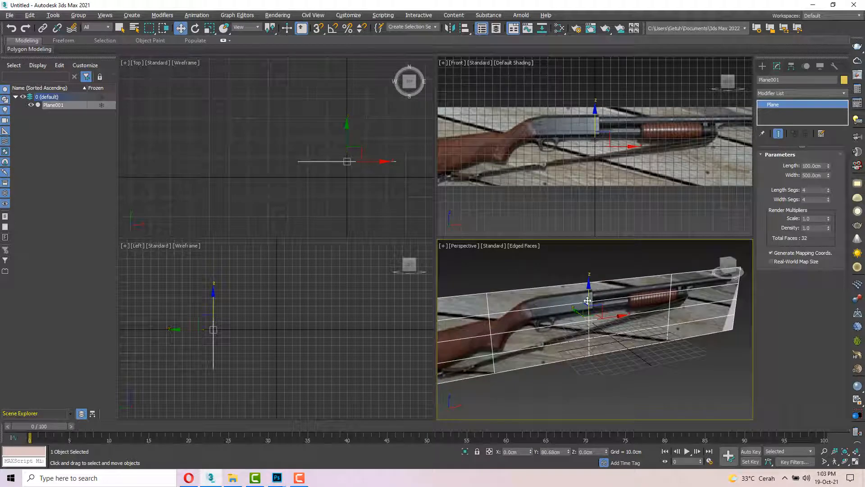
scroll(587, 300, "down", 2)
scroll(587, 301, "up", 2)
scroll(586, 304, "down", 2)
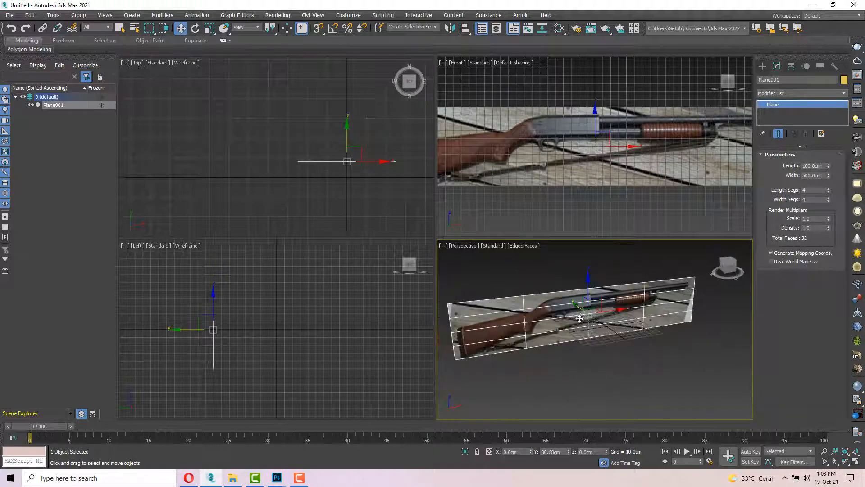
scroll(579, 318, "up", 2)
scroll(579, 318, "down", 2)
mouse_move(579, 318)
middle_mouse_down("alt")
mouse_move(667, 324)
mouse_move(573, 326)
middle_mouse_up("alt")
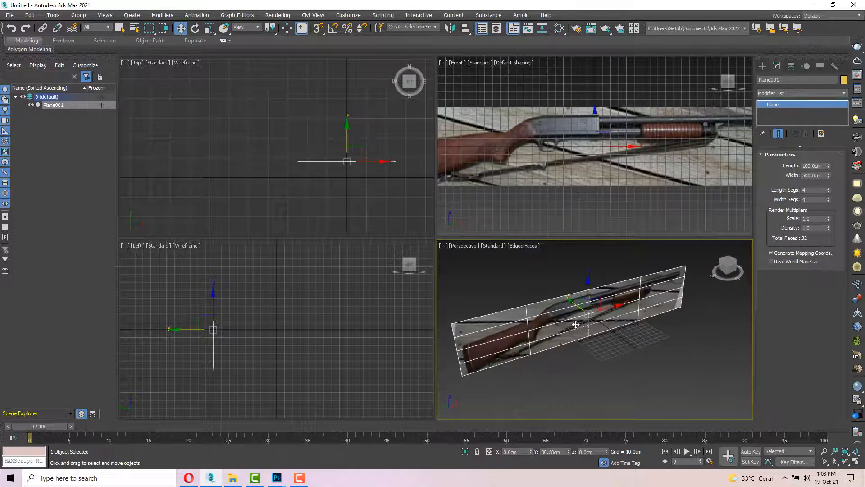
- Maximize the Perspective viewport, and in the reference plane's object properties turn on Backface Cull and turn off Show Frozen in Gray
key("alt+w")
middle_click_drag(442, 259, 412, 202, "alt")
right_click(415, 205)
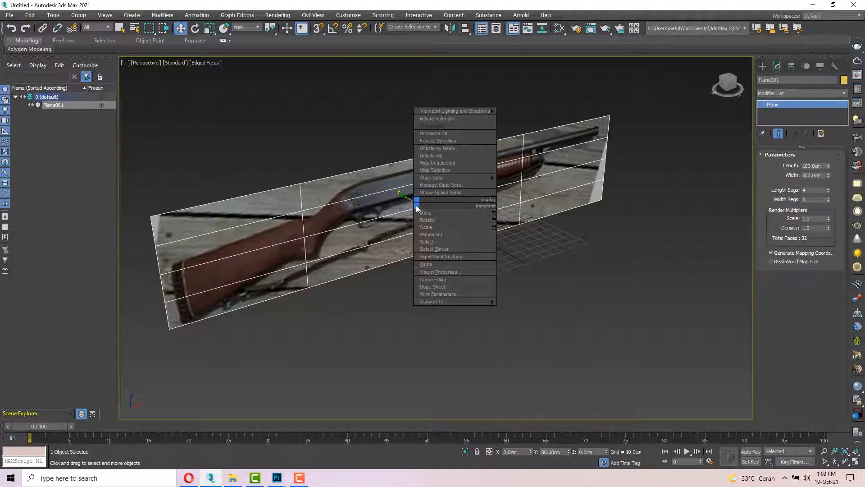
left_click(446, 271)
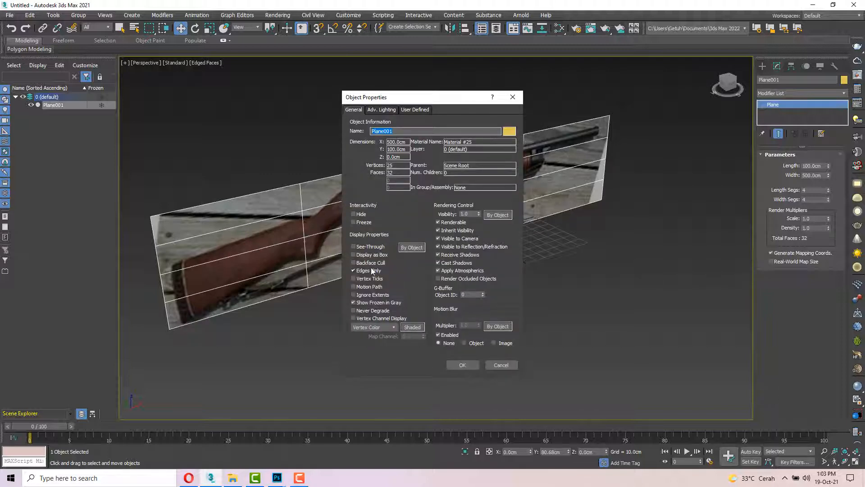
left_click(354, 303)
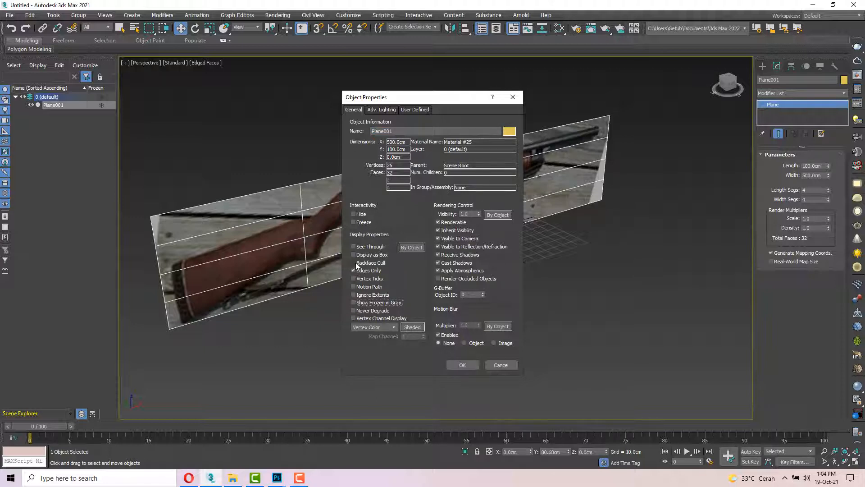
left_click(468, 365)
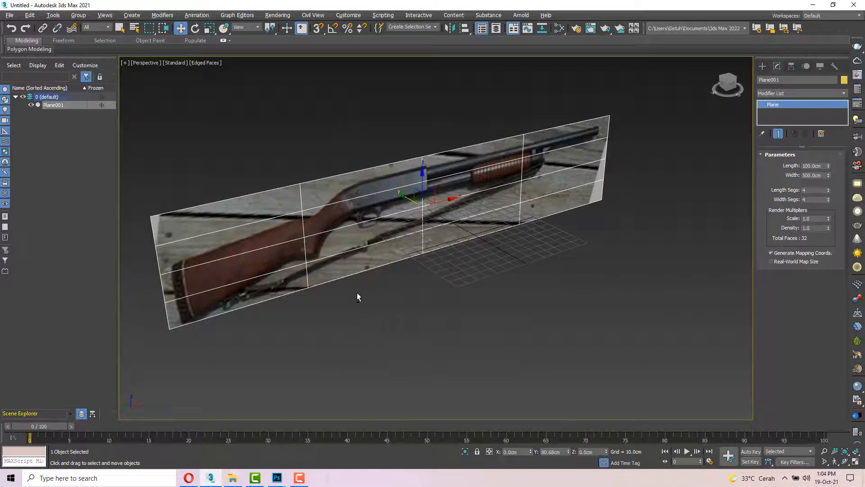
- Freeze the shotgun reference plane so that it cannot be selected
middle_click_drag(357, 296, 480, 282, "alt")
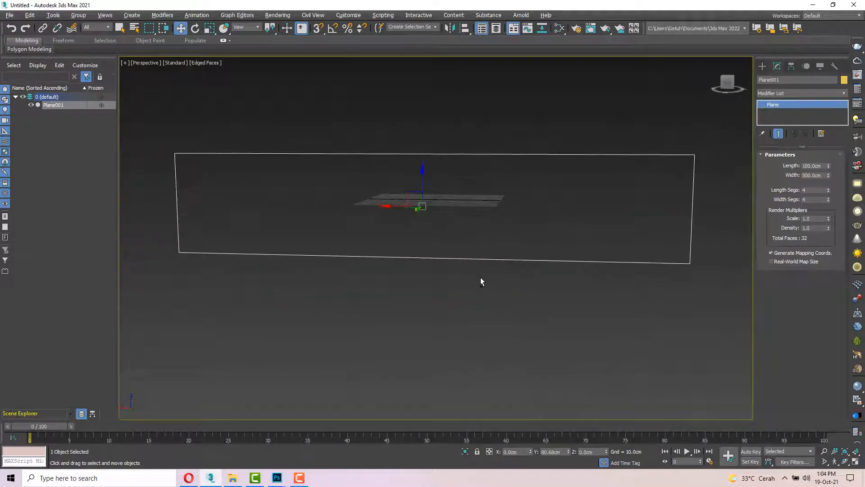
middle_click_drag(449, 222, 456, 296, "alt")
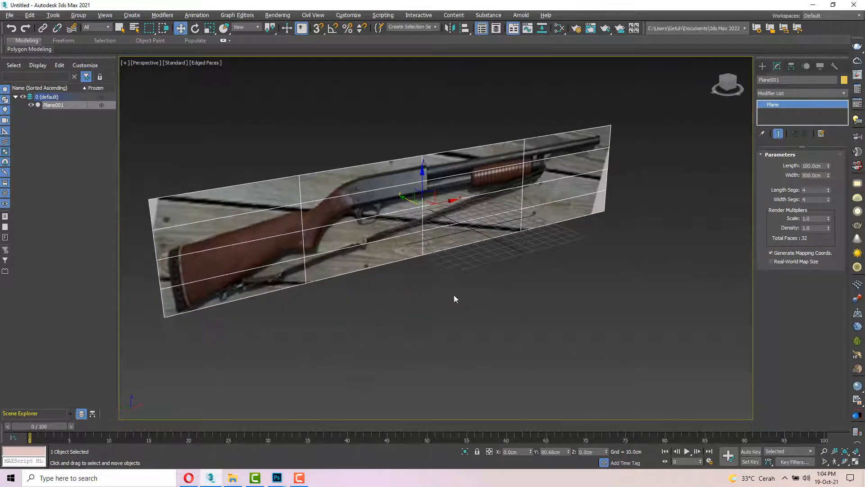
left_click(456, 297)
left_click(448, 212)
right_click(448, 211)
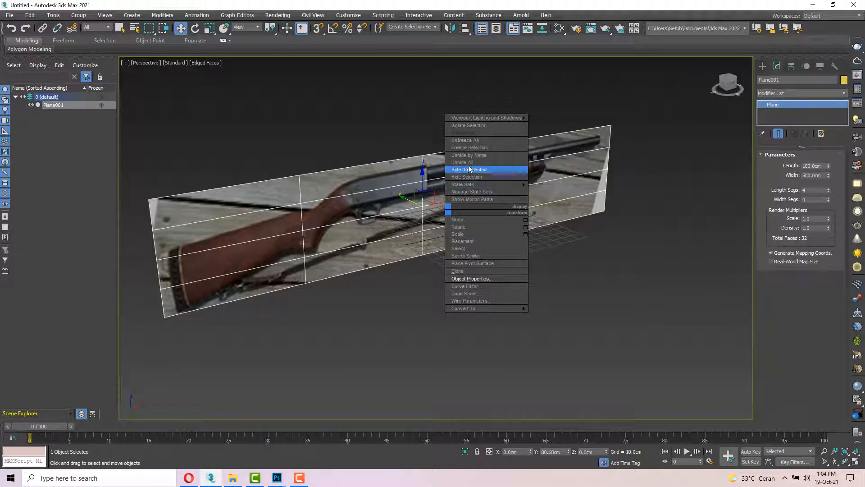
left_click(469, 148)
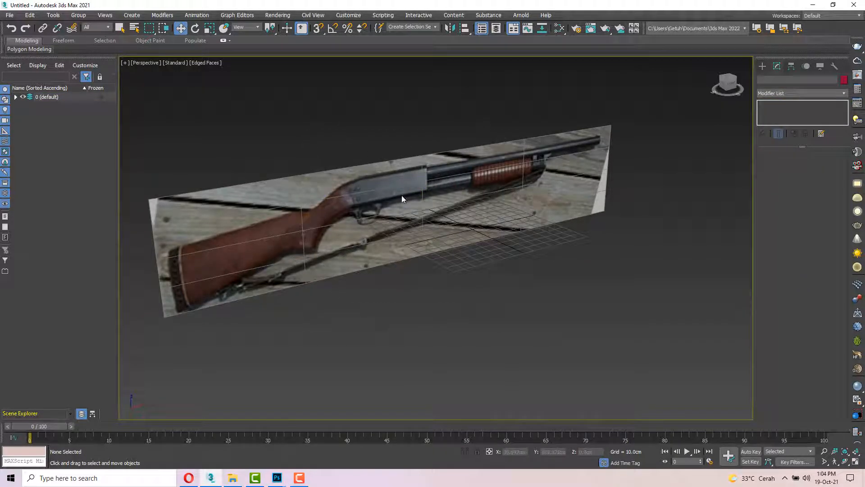
- Restore the four-viewport layout and narrow the Top and Left viewports to widen the Front and Perspective viewports
middle_click_drag(402, 199, 396, 121, "alt")
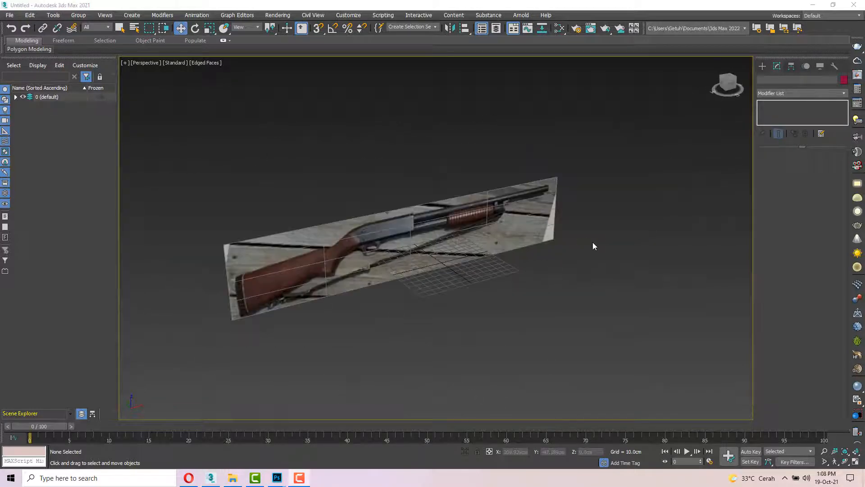
scroll(593, 242, "down", 5)
scroll(478, 246, "up", 2)
scroll(479, 246, "up", 2)
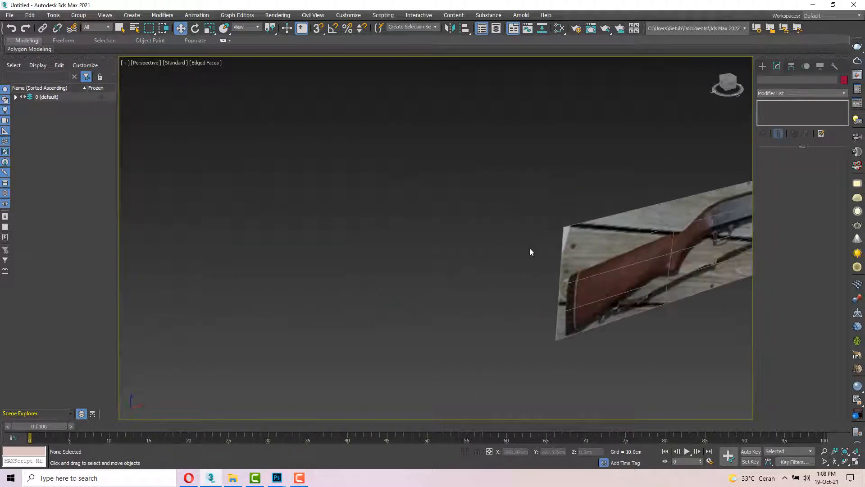
middle_click_drag(529, 248, 377, 238)
middle_click_drag(450, 239, 468, 240, "alt")
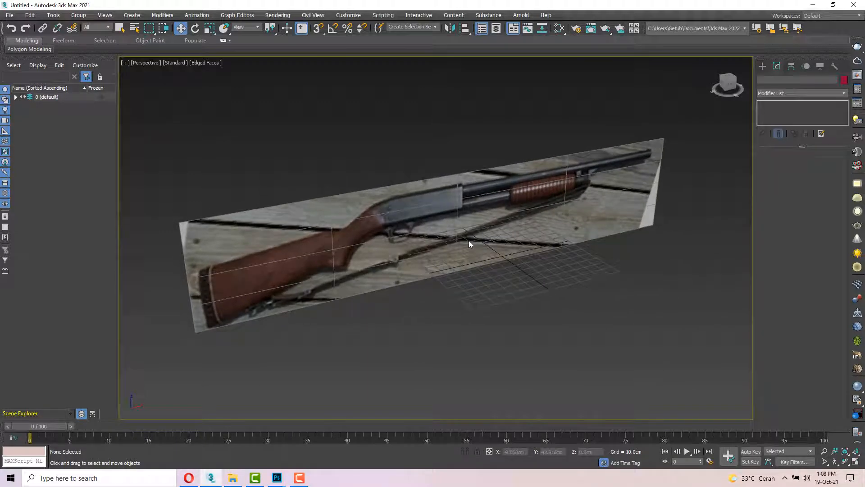
key("alt+w")
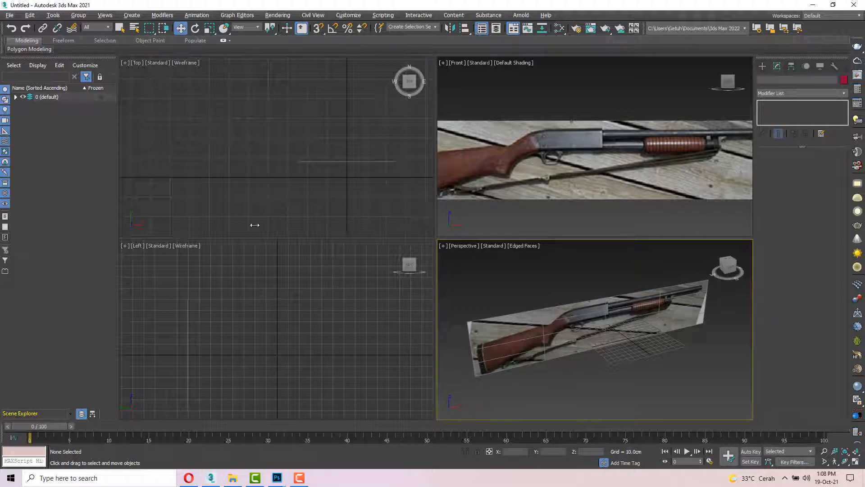
left_click_drag(152, 224, 152, 224)
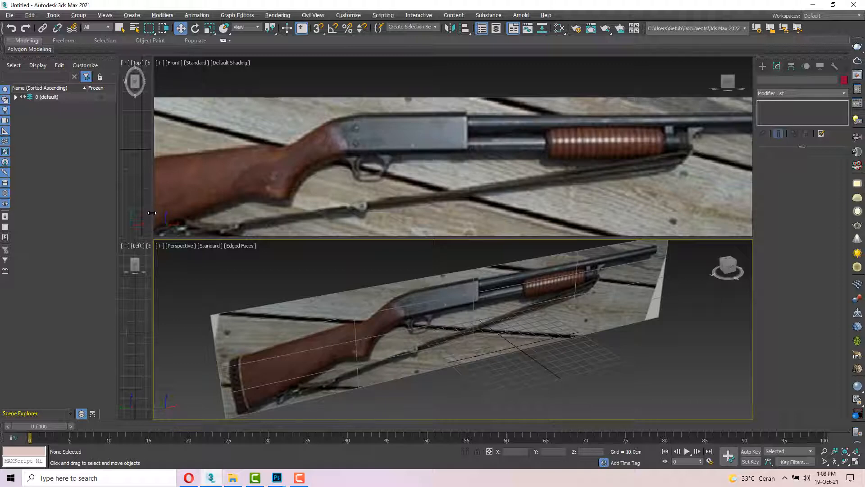
left_click_drag(151, 212, 143, 212)
- Create a box about 58 cm long, 90 cm wide and 26 cm high over the shotgun's stock in the Front viewport
scroll(438, 312, "down", 5)
scroll(437, 309, "down", 2)
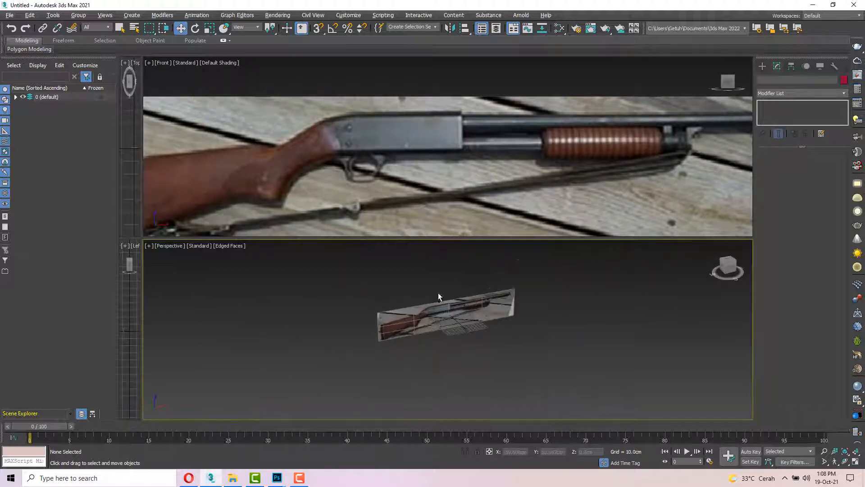
scroll(467, 158, "down", 4)
scroll(467, 158, "up", 2)
scroll(466, 158, "down", 2)
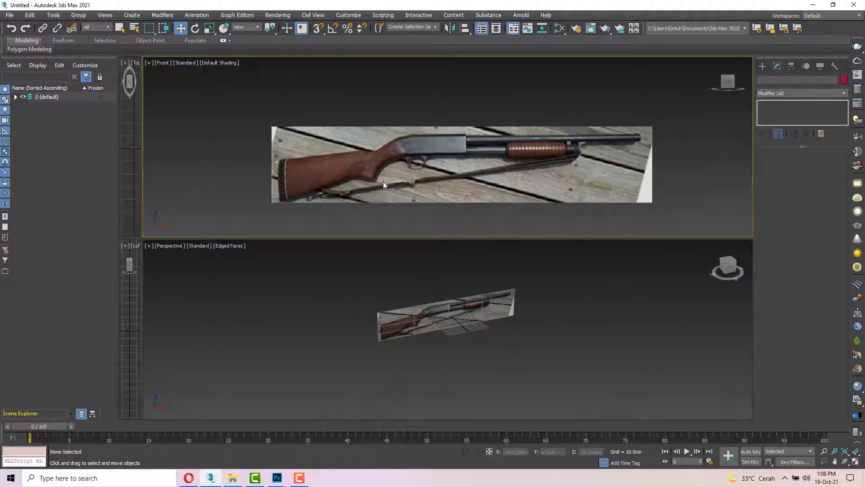
scroll(545, 319, "up", 3)
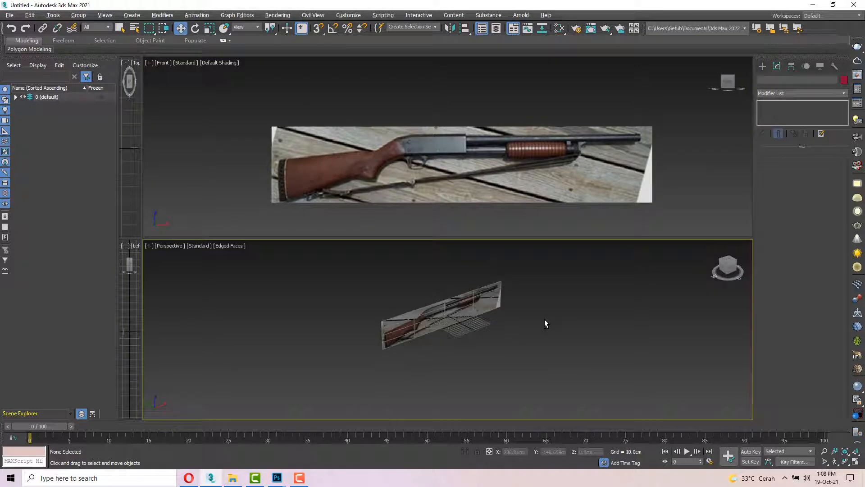
left_click(762, 67)
left_click(783, 121)
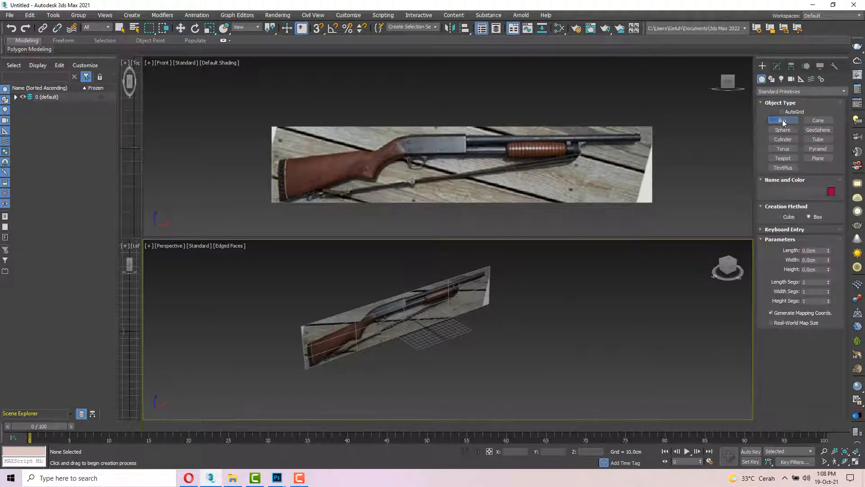
middle_click_drag(365, 158, 467, 140)
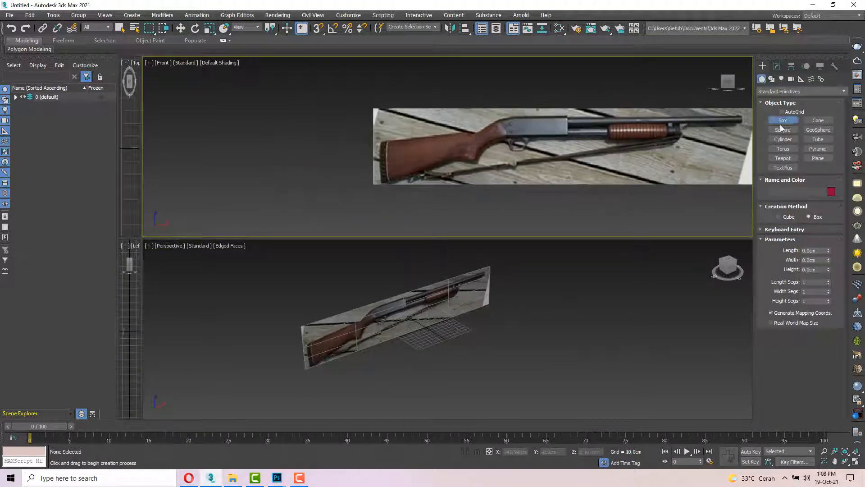
middle_click_drag(605, 122, 527, 137)
scroll(361, 183, "up", 2)
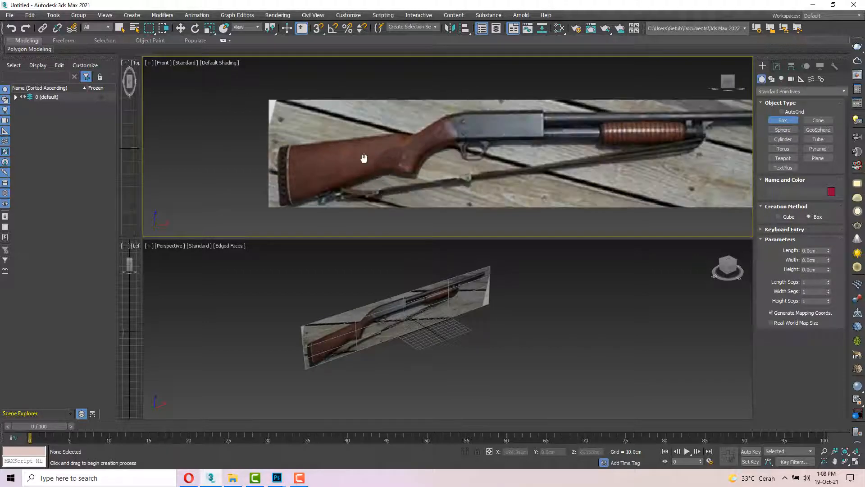
left_click_drag(296, 148, 393, 209)
left_click(387, 198)
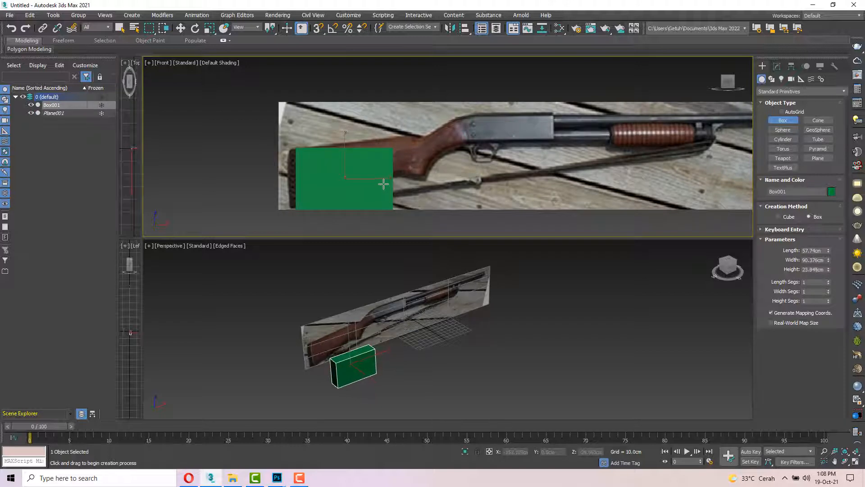
left_click(381, 197)
- Scale the box to about 114% in thickness and stretch it along X, shifting it about 27 cm along X to cover the stock
middle_click_drag(359, 399, 412, 334, "alt")
scroll(367, 382, "up", 4)
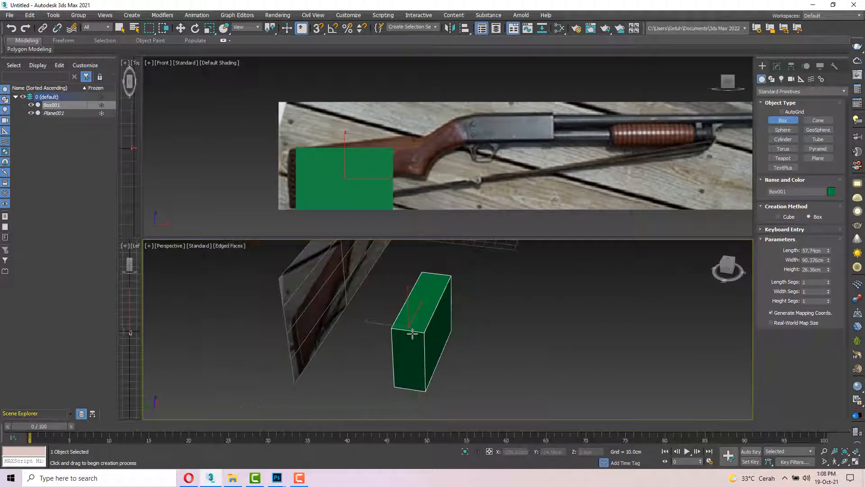
scroll(412, 338, "down", 3)
right_click(411, 341)
key("e")
key("w")
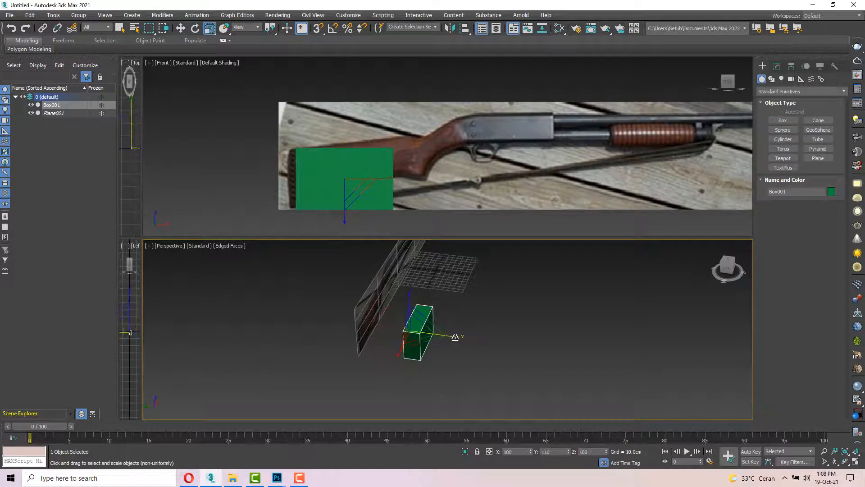
key("r")
scroll(403, 166, "down", 3)
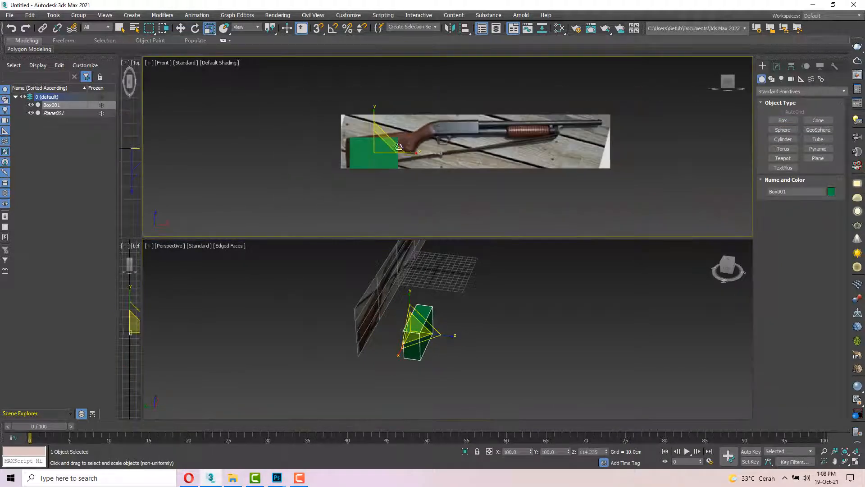
key("r")
mouse_move(411, 152)
left_mouse_down()
mouse_move(438, 153)
mouse_move(415, 153)
left_mouse_up()
key("w")
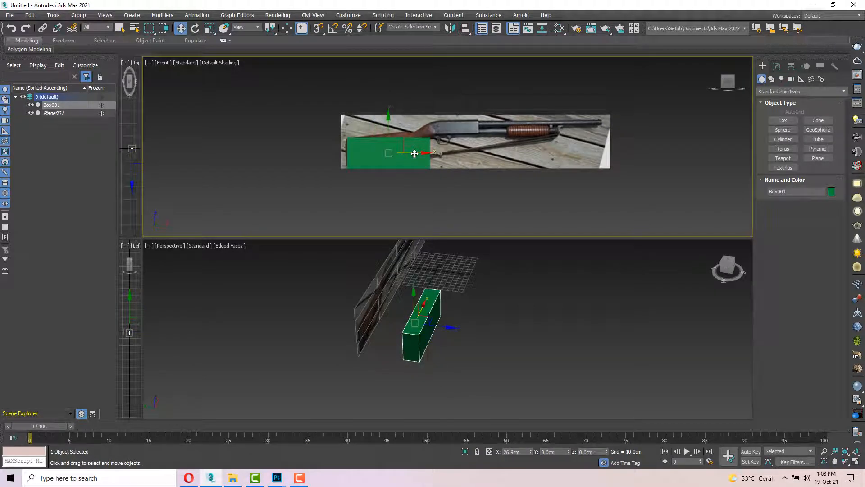
- Convert the box to an Editable Poly and make the Perspective viewport taller
mouse_move(439, 339)
middle_mouse_down("alt")
mouse_move(401, 334)
mouse_move(428, 349)
middle_mouse_up("alt")
scroll(423, 332, "up", 5)
scroll(424, 336, "down", 3)
right_click(429, 348)
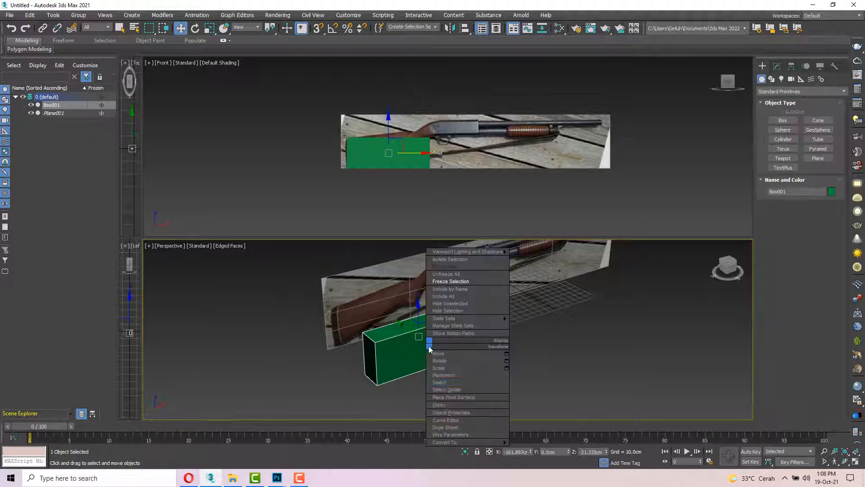
left_click(543, 449)
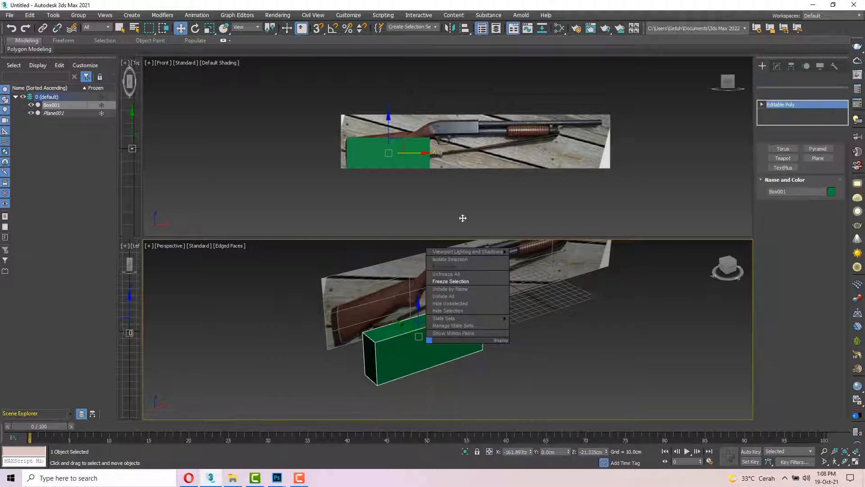
left_click_drag(455, 237, 458, 190)
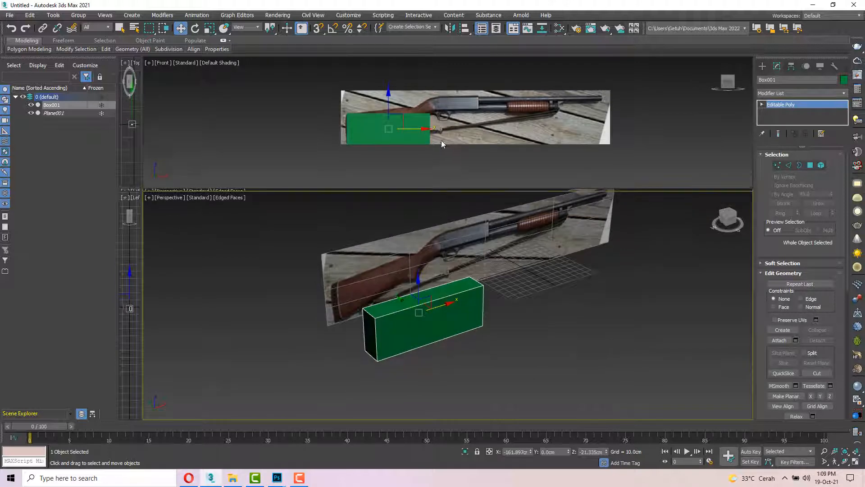
- Select the ring of four short edges across the box's thickness and connect them with one lengthwise edge loop through the middle
scroll(439, 139, "up", 4)
scroll(441, 135, "down", 2)
middle_click_drag(458, 220, 422, 257, "alt")
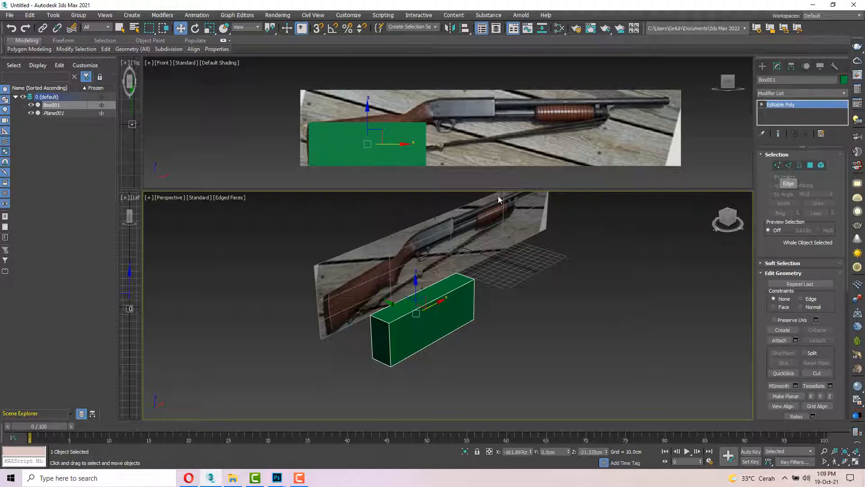
middle_click_drag(415, 295, 475, 340, "alt")
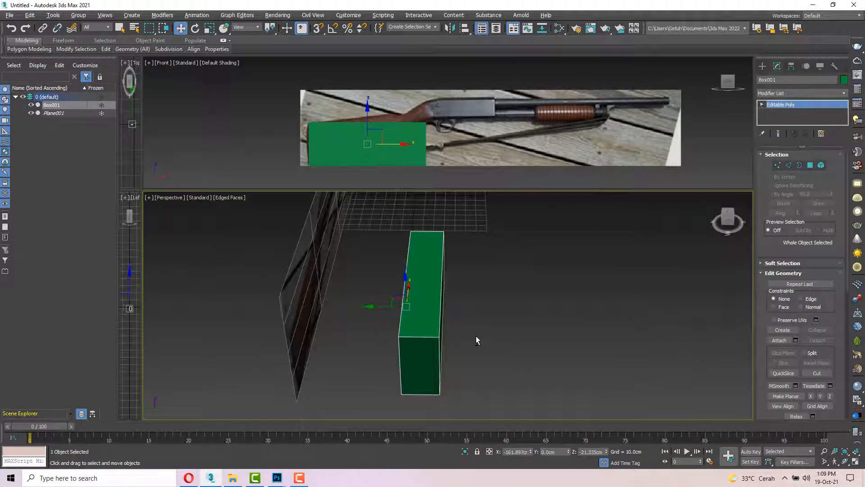
scroll(421, 336, "up", 3)
key("2")
left_click(419, 338)
middle_click_drag(499, 338, 744, 379, "alt")
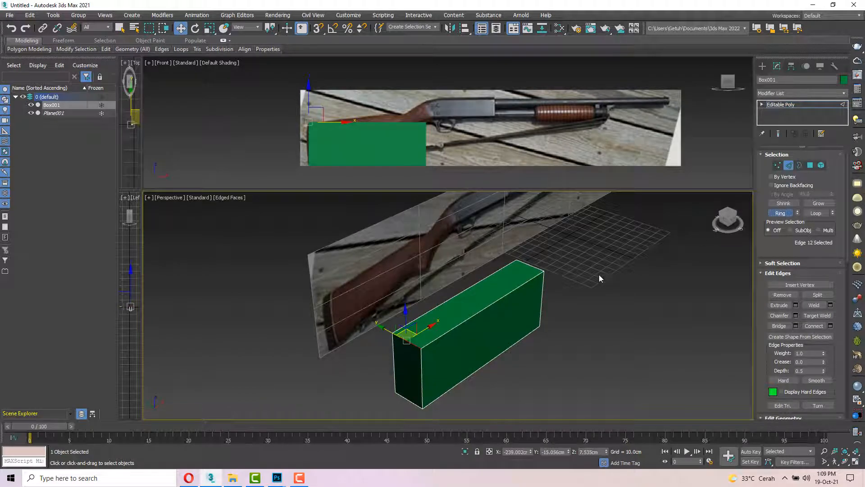
key("alt+r")
middle_click_drag(594, 270, 426, 257, "alt")
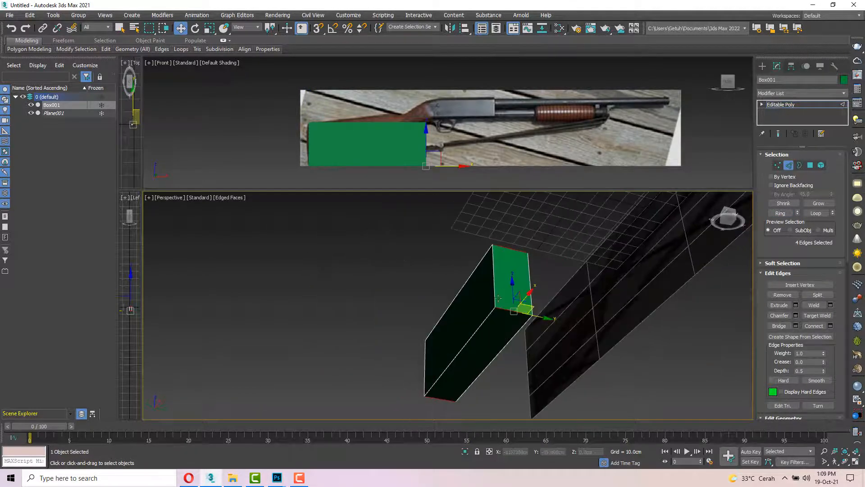
middle_click_drag(441, 296, 485, 317, "alt")
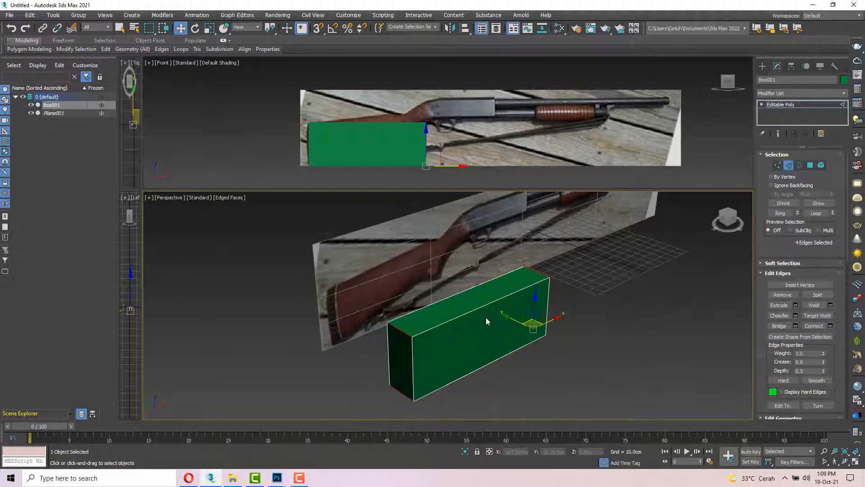
right_click(493, 315)
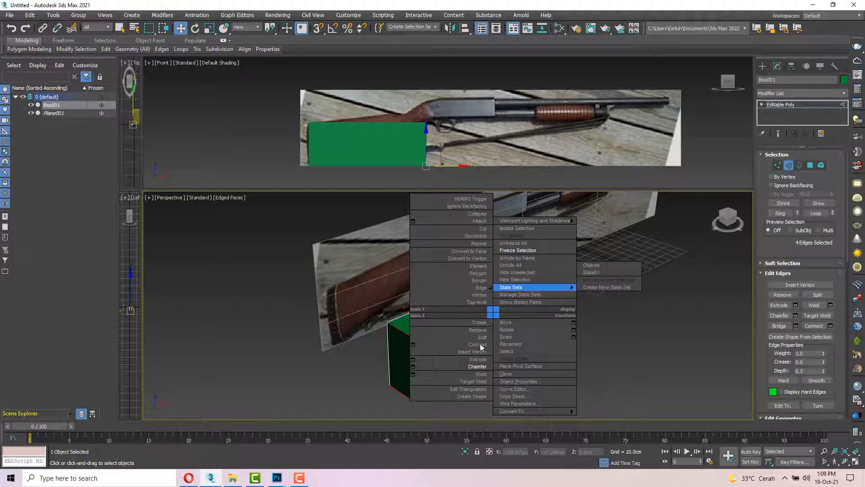
key("Escape")
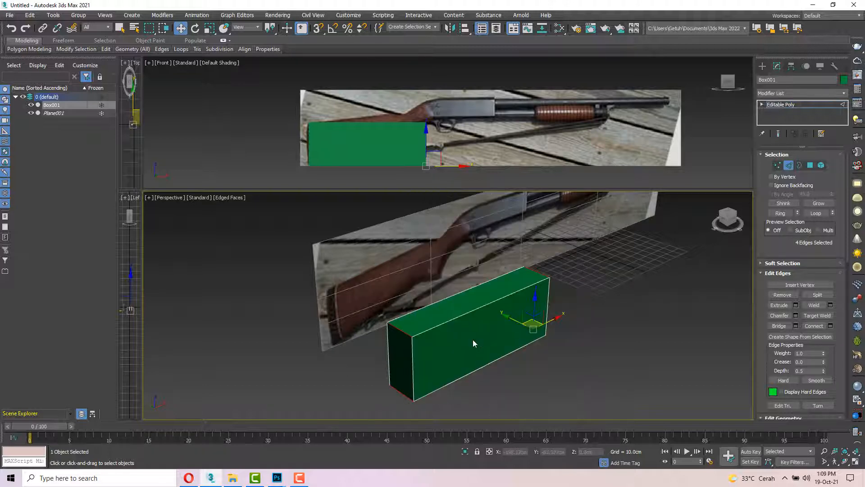
key("ctrl+shift+e")
middle_click_drag(472, 339, 462, 225, "alt")
- Scale the middle edge loop up along Z to ridge the box's top and bottom, and make the Front viewport taller
middle_click(428, 151)
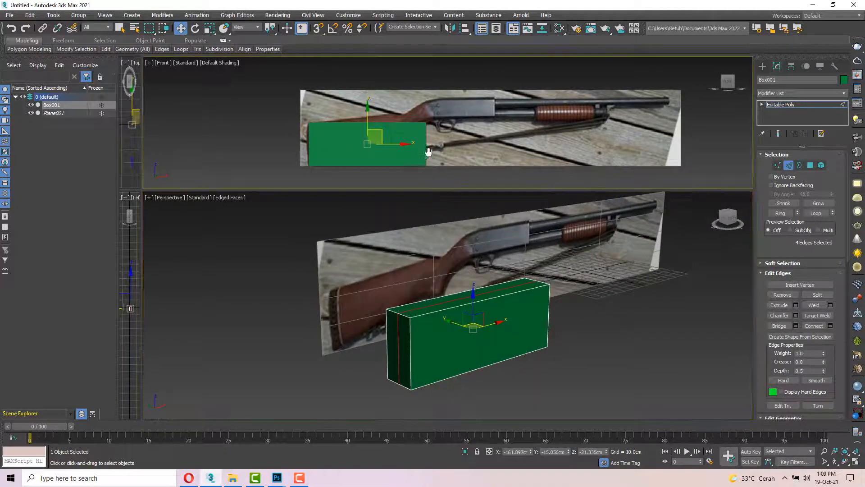
middle_click_drag(428, 152, 447, 137)
middle_click_drag(485, 314, 455, 315, "alt")
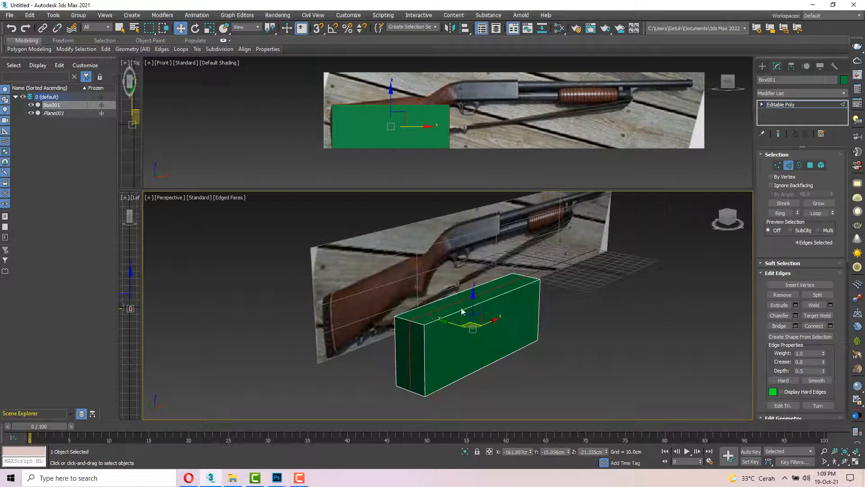
key("r")
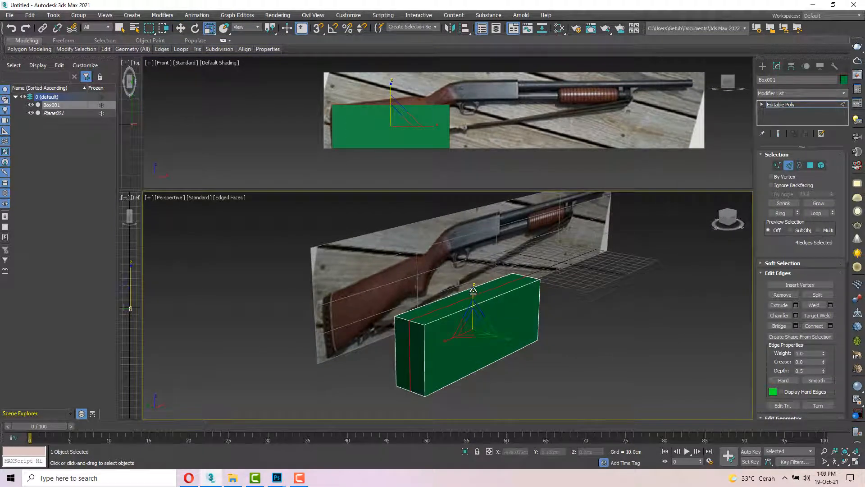
mouse_move(473, 290)
left_mouse_down()
mouse_move(476, 316)
mouse_move(475, 281)
left_mouse_up()
key("ctrl+z")
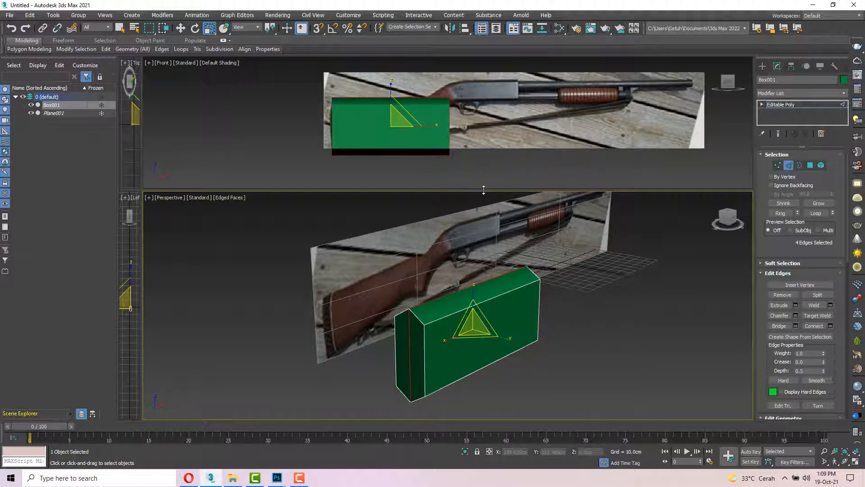
left_click_drag(484, 189, 483, 225)
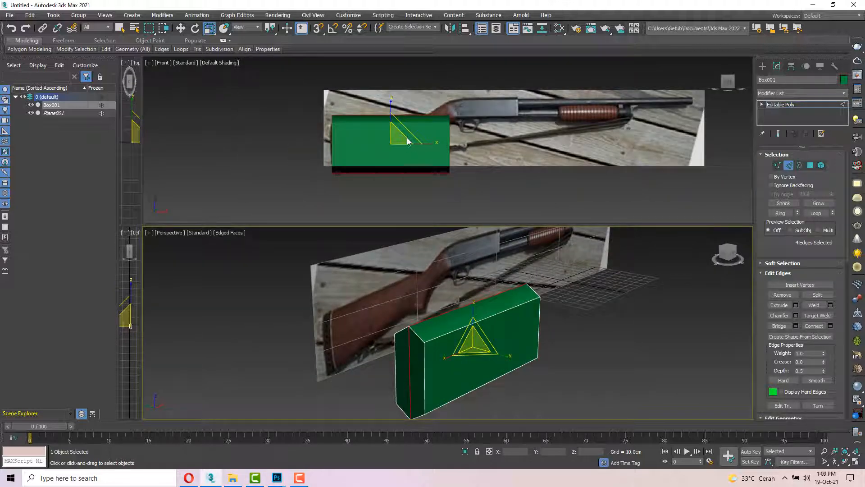
- Turn on see-through display for the box so the stock in the reference photo can be traced in the Front viewport
key("alt+x")
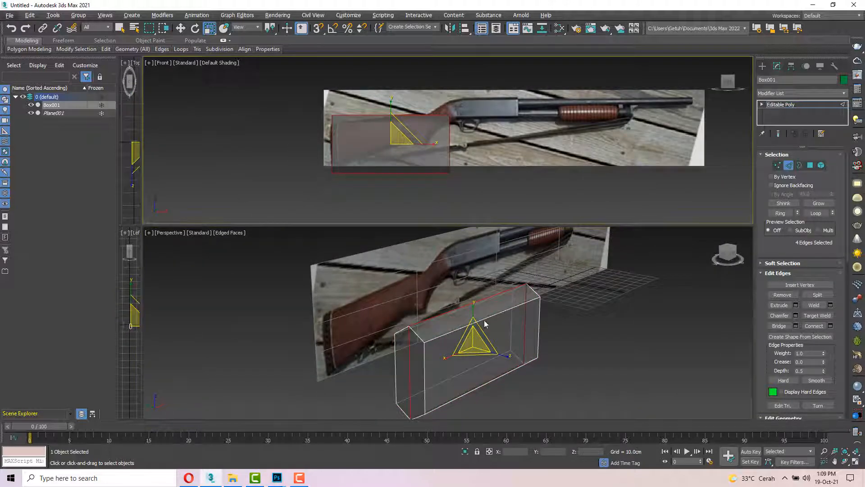
left_click(510, 349)
key("alt+x")
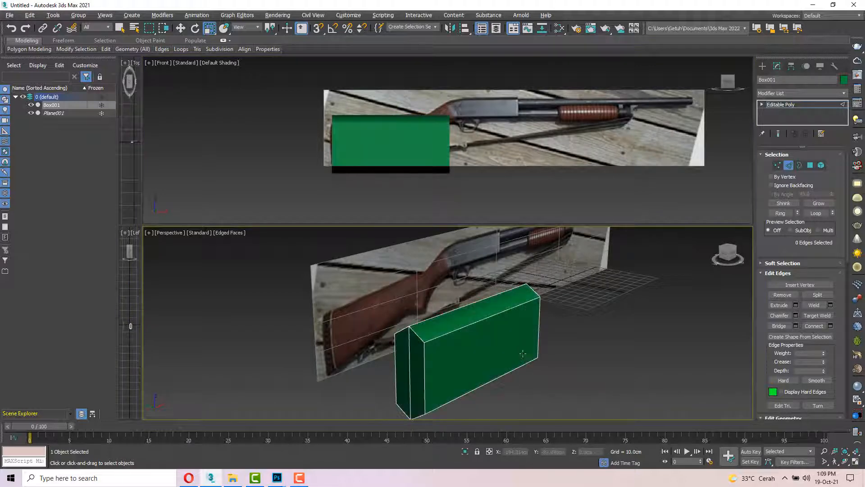
left_click(523, 353)
key("alt+x")
middle_click_drag(422, 141, 441, 145)
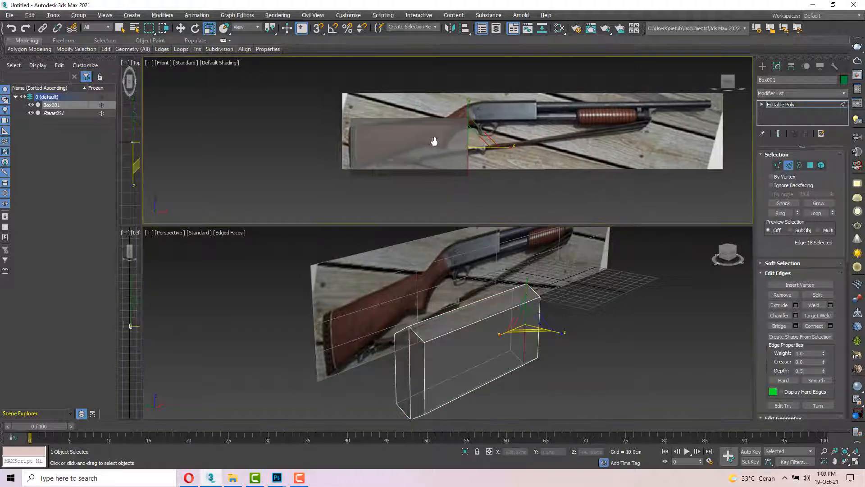
scroll(413, 148, "up", 3)
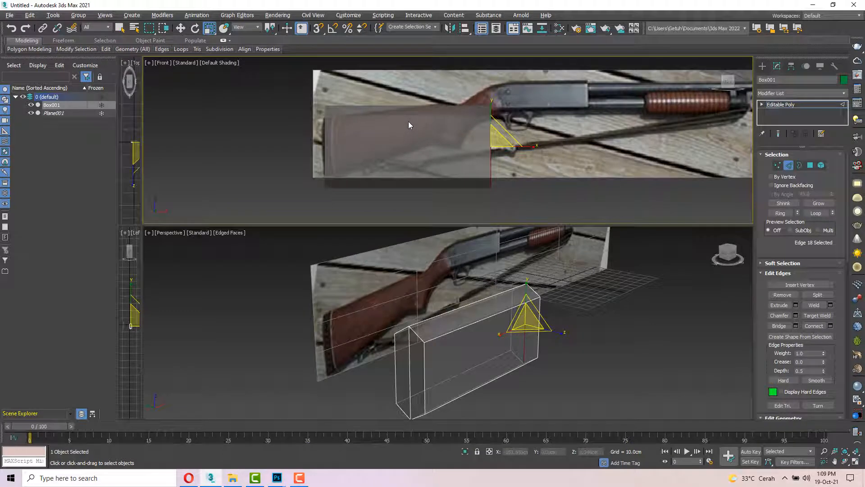
- Show edged faces in the Front viewport and connect the box's six lengthwise edges with one vertical loop at mid-length
key("2")
left_click(788, 166)
left_click_drag(420, 213, 436, 215)
left_click(413, 87)
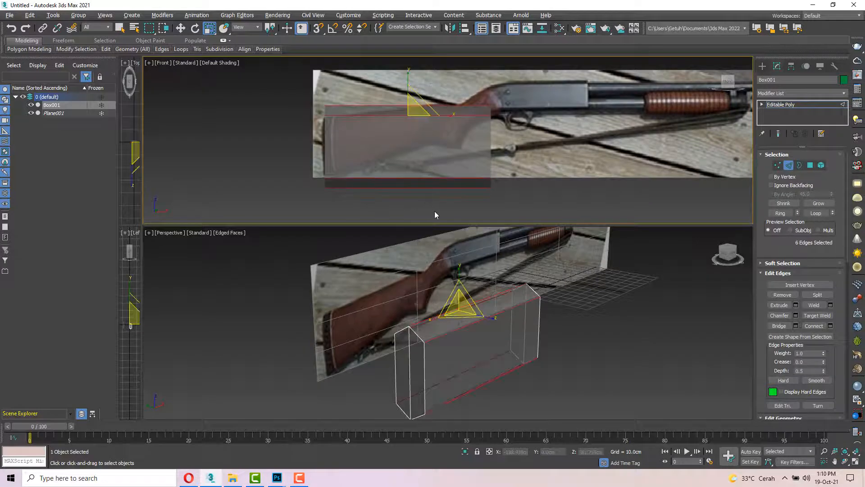
key("F4")
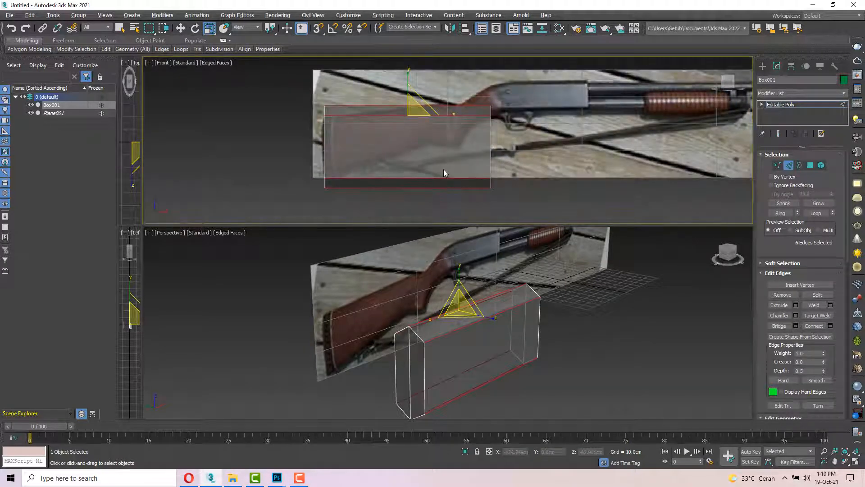
key("ctrl+shift+e")
scroll(417, 134, "up", 2)
scroll(440, 140, "down", 2)
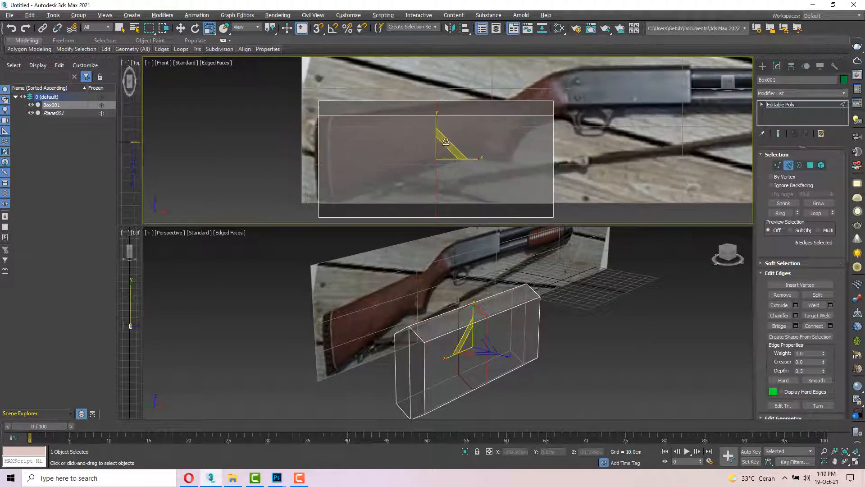
- Connect the lengthwise edges of the box's rear half and front half with one vertical edge loop each
left_click_drag(395, 103, 401, 219)
key("ctrl+shift+e")
left_click_drag(486, 200, 488, 209)
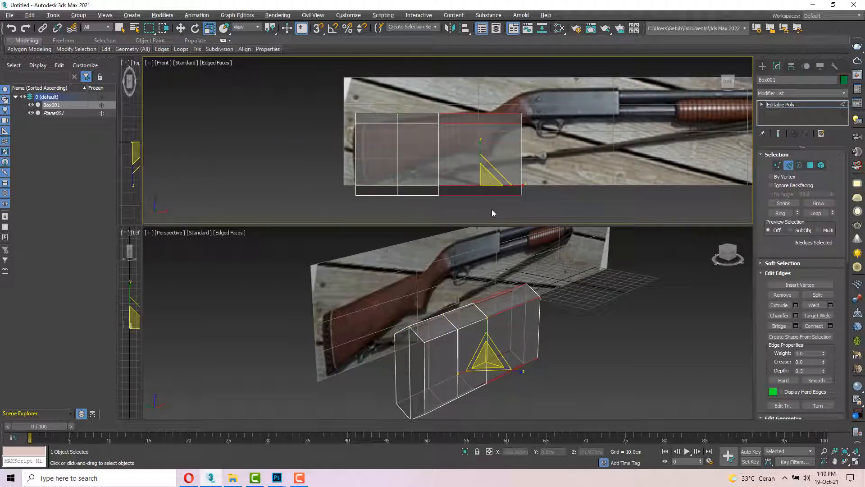
right_click(499, 170)
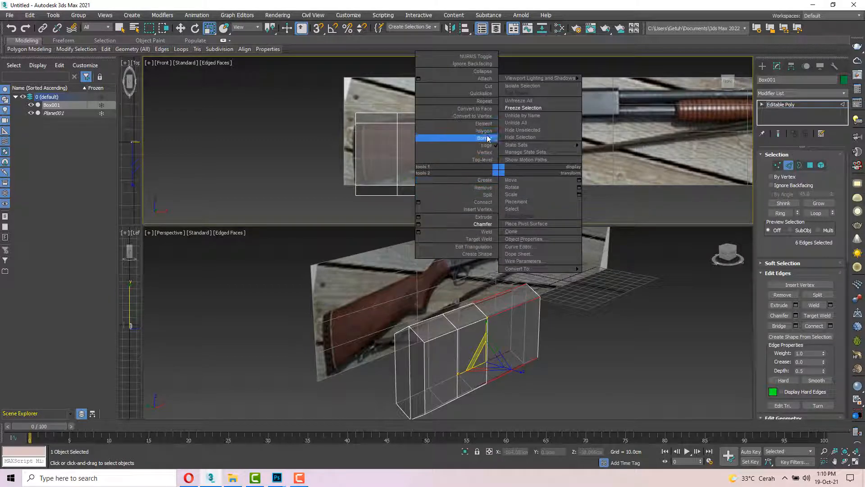
left_click(483, 202)
middle_click_drag(397, 130, 407, 136)
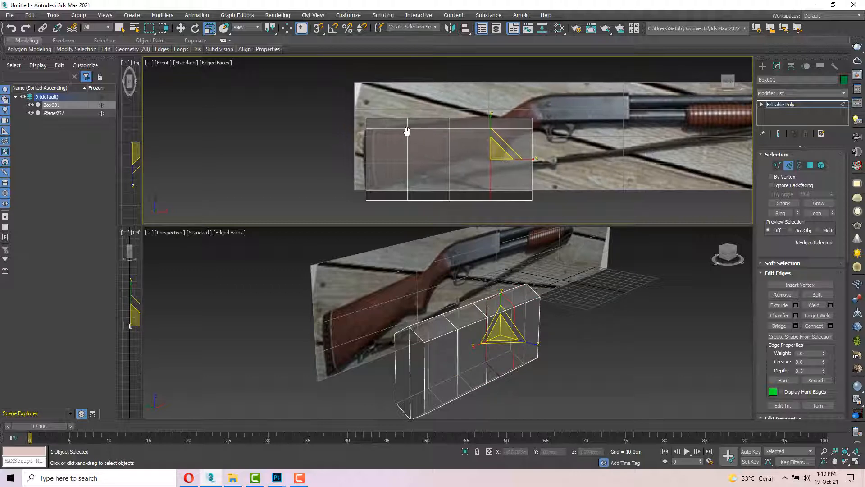
- Maximize the Front viewport and raise all vertices except the rear-end column so the box's front reaches the receiver
key("1")
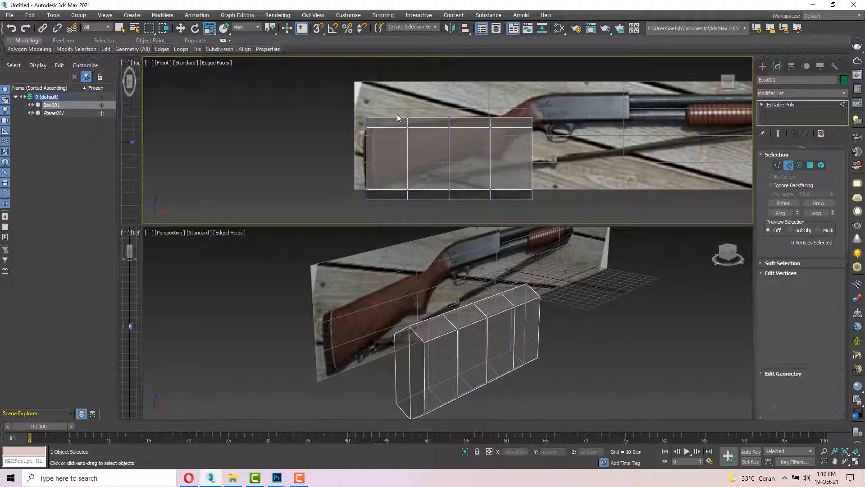
left_click_drag(588, 223, 587, 223)
scroll(412, 140, "up", 2)
scroll(455, 142, "down", 2)
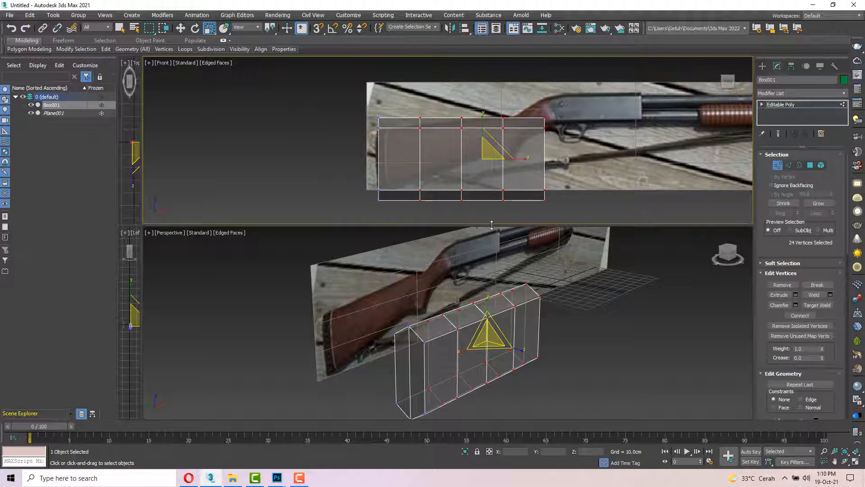
left_click_drag(491, 225, 491, 258)
key("alt+w")
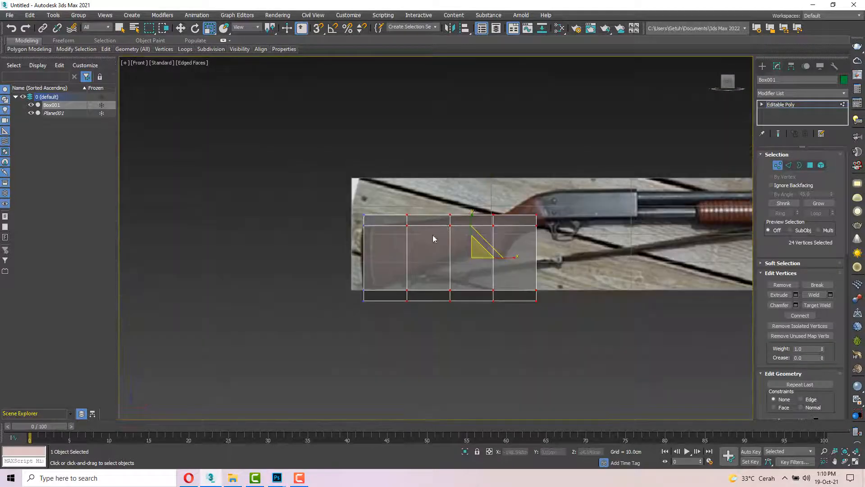
scroll(425, 237, "up", 3)
scroll(407, 255, "down", 2)
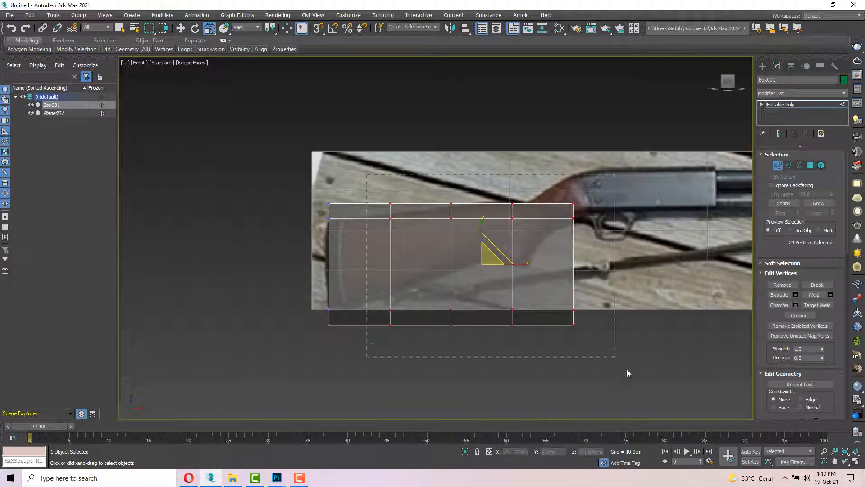
key("w")
left_click_drag(493, 254, 506, 225)
- Lower the rear end's upper vertices to the photo stock's top corner and raise its lower vertices to the bottom corner
left_click_drag(350, 242, 350, 244)
scroll(350, 243, "up", 5)
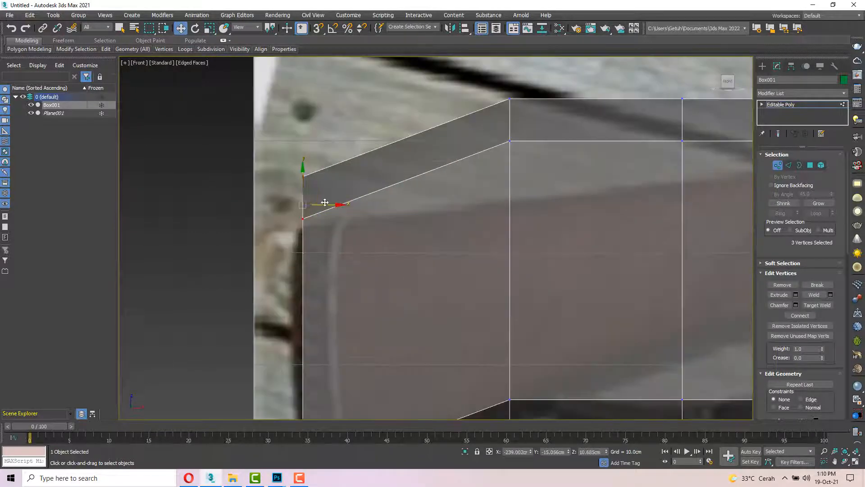
left_click_drag(310, 200, 309, 252)
middle_click_drag(309, 252, 365, 159)
scroll(366, 158, "down", 2)
left_click_drag(339, 264, 386, 386)
left_click_drag(366, 307, 369, 273)
- Fit the second vertex column to the stock outline by lowering its upper vertices and raising its lower vertices
middle_click_drag(431, 331, 383, 453)
left_click_drag(413, 154, 490, 197)
left_click_drag(461, 170, 459, 245)
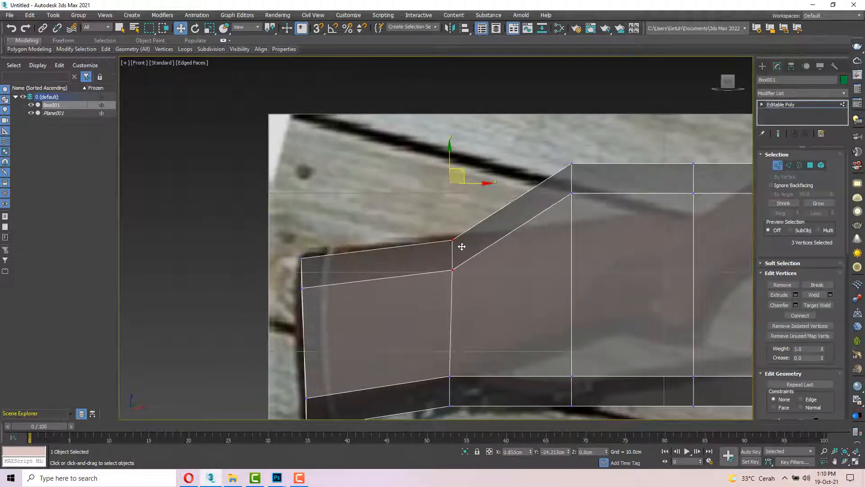
middle_click_drag(450, 332, 439, 307)
left_click_drag(462, 406, 454, 330)
- Fit the third vertex column to the stock outline, raising its lower vertices and lowering its upper vertices
left_click_drag(544, 393, 575, 287)
middle_click_drag(612, 204, 576, 257)
left_click_drag(511, 173, 544, 223)
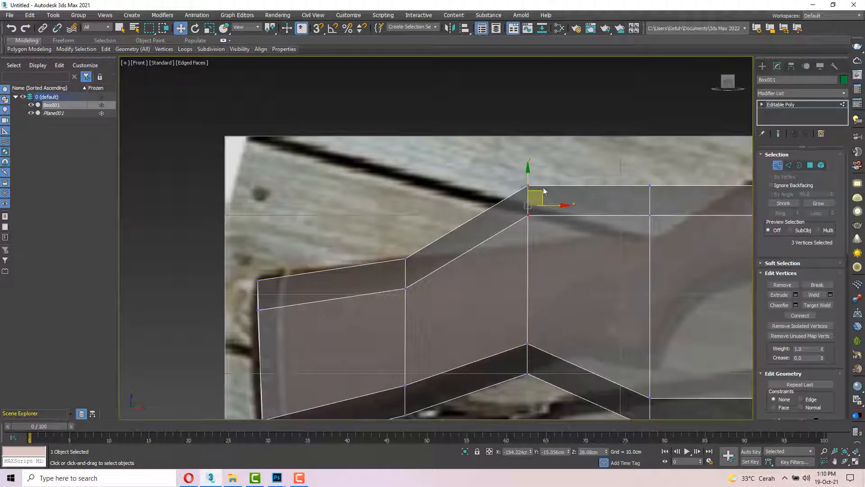
left_click_drag(544, 190, 537, 243)
middle_click_drag(625, 256, 423, 245)
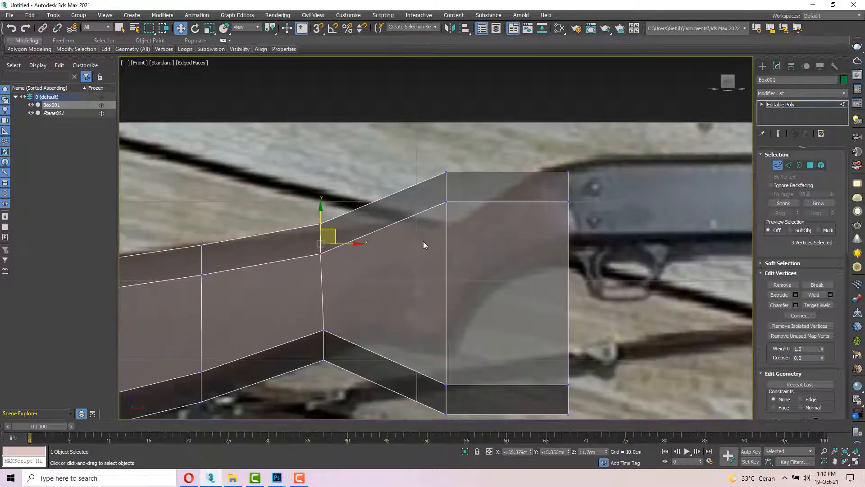
- Fit the fourth vertex column to the grip, lowering its upper vertices and raising its lower vertices
left_click_drag(464, 237, 465, 237)
left_click_drag(456, 189, 455, 239)
middle_click_drag(418, 350, 409, 303)
left_click_drag(409, 306, 461, 381)
left_click_drag(453, 338, 450, 293)
- Raise the front end's lower vertices to the trigger guard and its upper vertices to the receiver's top rear corner
left_click(559, 337)
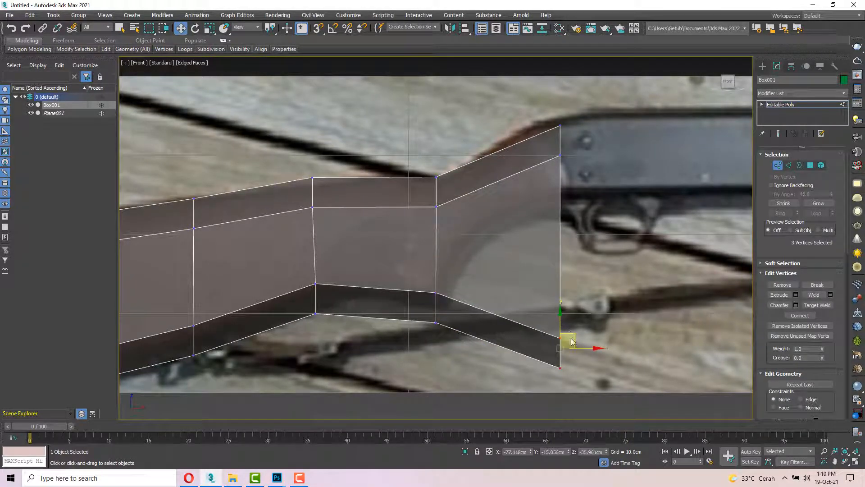
left_click(518, 332)
left_click_drag(539, 325, 581, 376)
left_click_drag(569, 339, 573, 194)
middle_click_drag(539, 111, 516, 214)
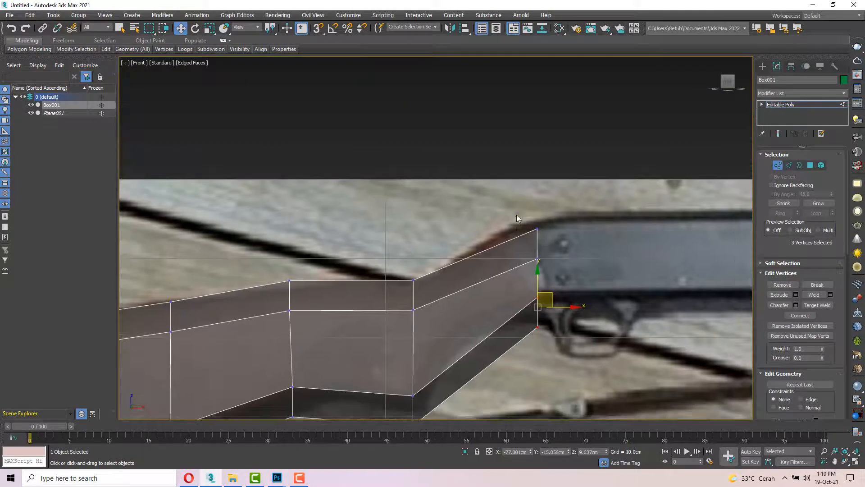
left_click_drag(552, 269, 546, 223)
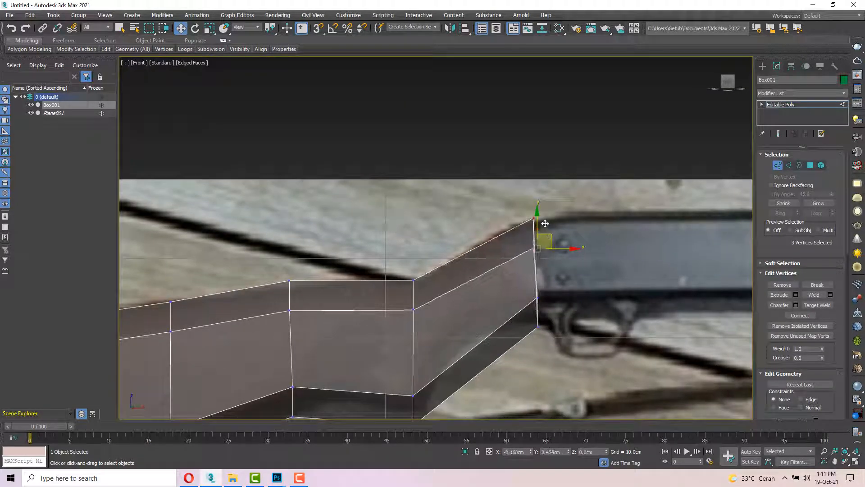
- Scale the six front-end vertices along X to align them in a straight vertical line against the receiver
left_click_drag(506, 199, 568, 303)
key("r")
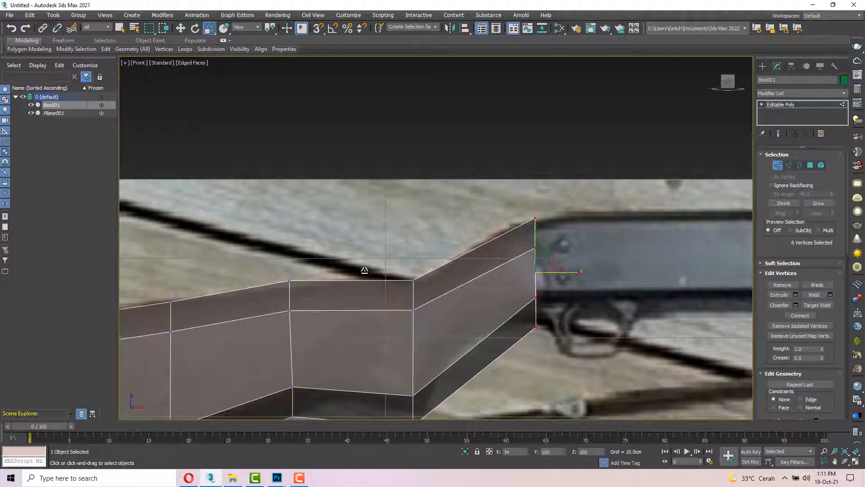
scroll(425, 297, "down", 3)
scroll(464, 295, "up", 6)
middle_click_drag(531, 268, 540, 264)
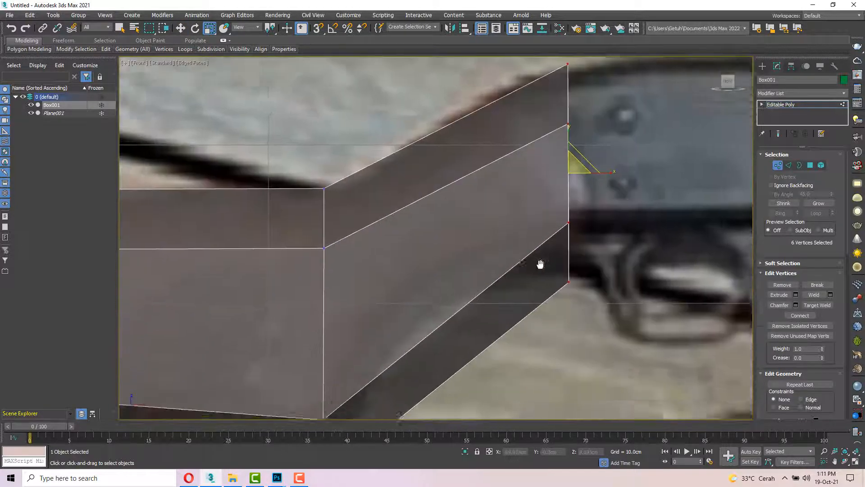
- Move the second column's lower vertices up about 1.6 cm to refine the stock's underside
scroll(540, 264, "down", 5)
scroll(540, 264, "up", 4)
scroll(380, 283, "up", 2)
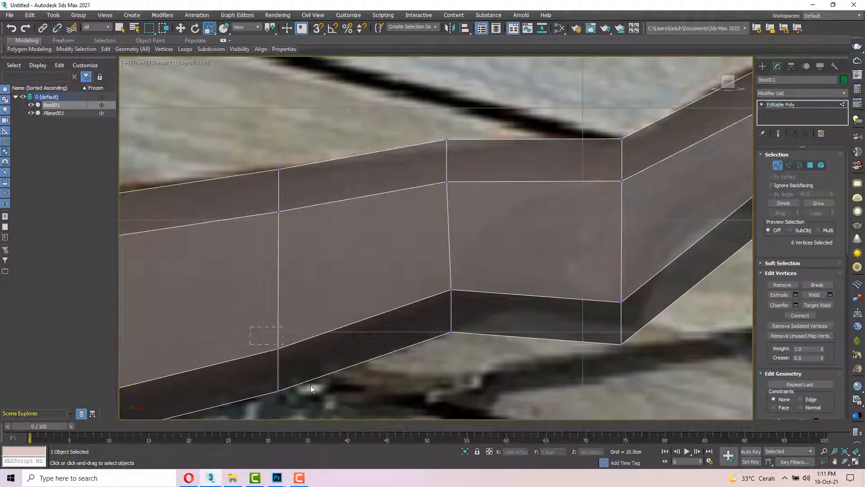
left_click_drag(311, 387, 266, 336)
middle_click_drag(266, 336, 387, 311)
key("w")
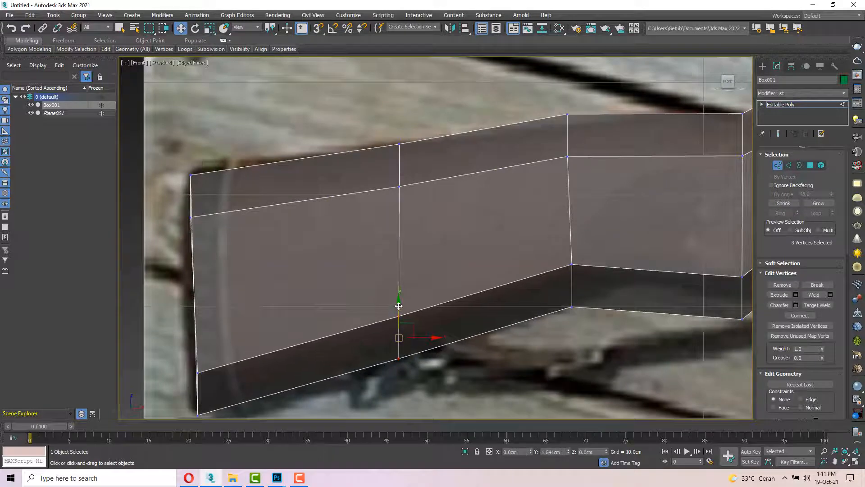
scroll(461, 287, "down", 3)
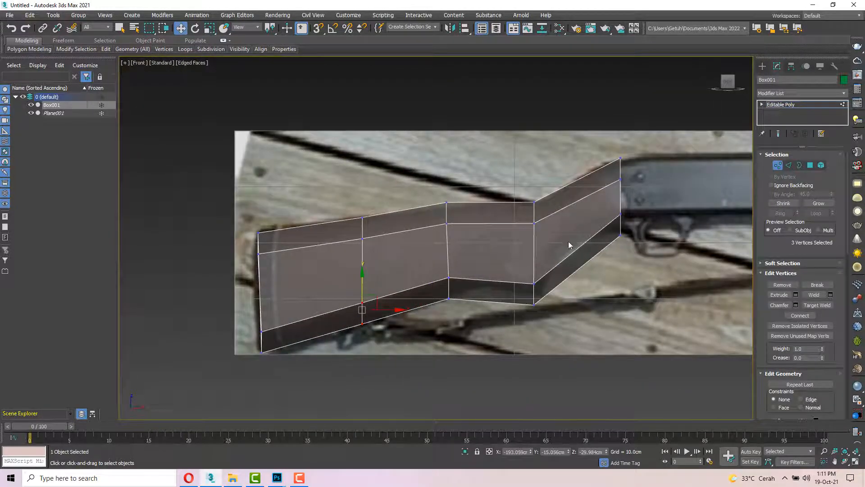
scroll(570, 238, "up", 3)
scroll(573, 226, "down", 3)
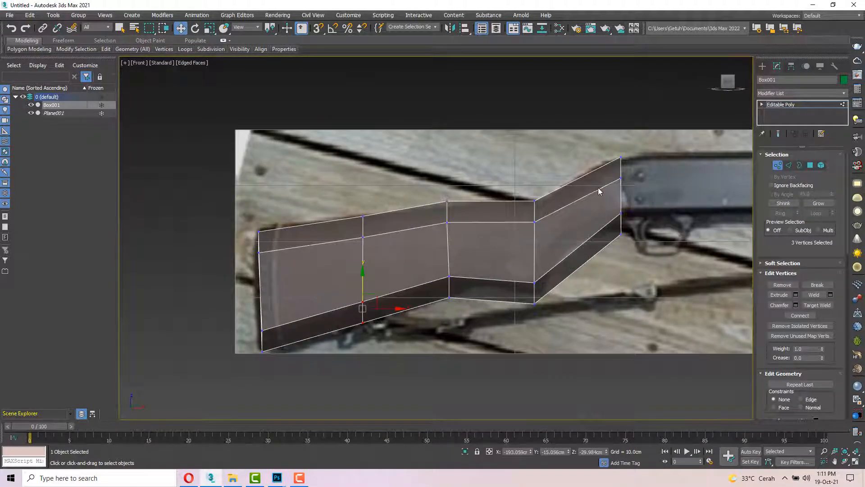
scroll(580, 186, "up", 3)
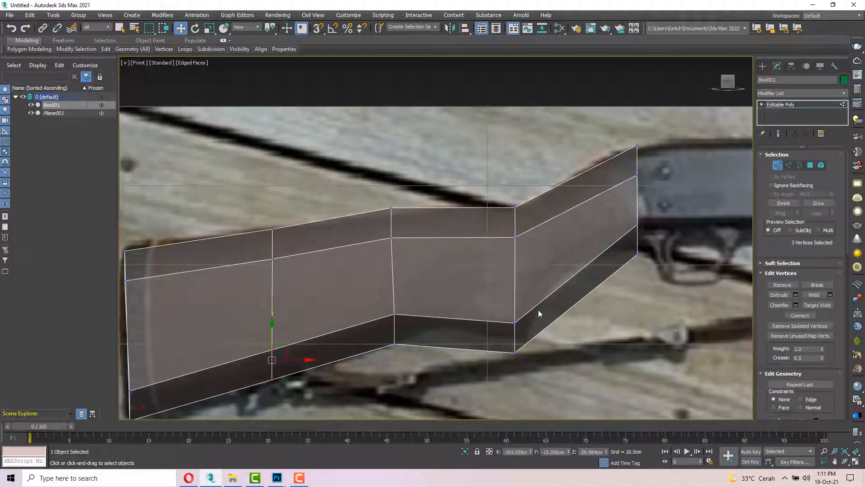
- Connect the lengthwise edges of the frontmost section and the section behind it with one vertical edge loop each
left_click(786, 166)
left_click_drag(586, 337, 588, 376)
right_click(588, 256)
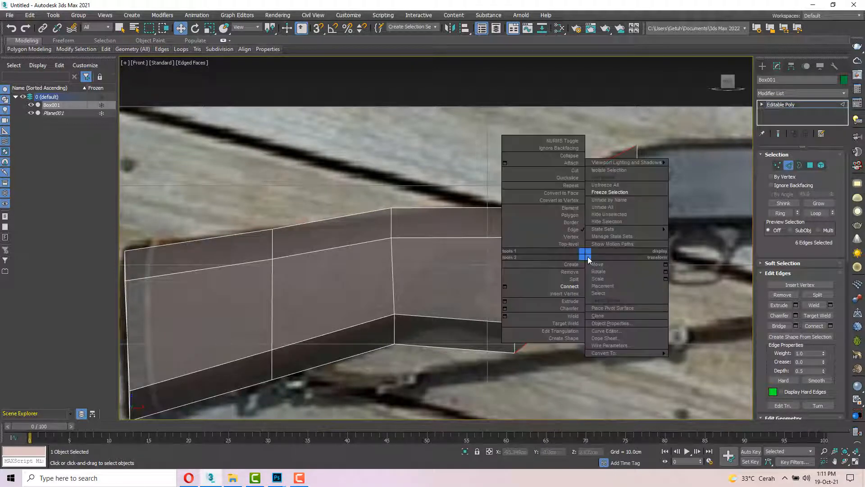
left_click(572, 287)
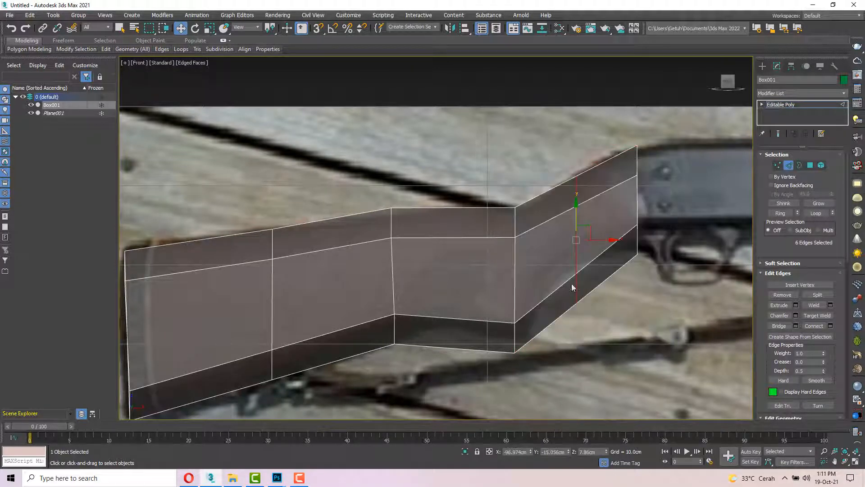
left_click_drag(474, 355, 475, 354)
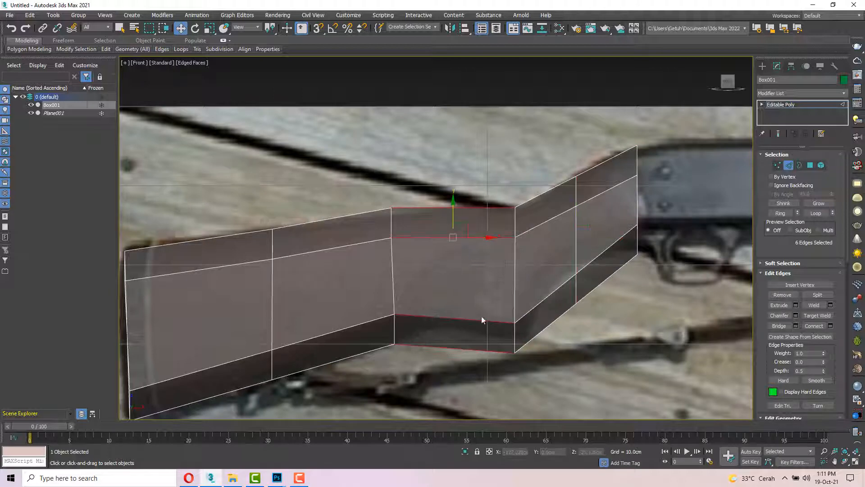
right_click(480, 308)
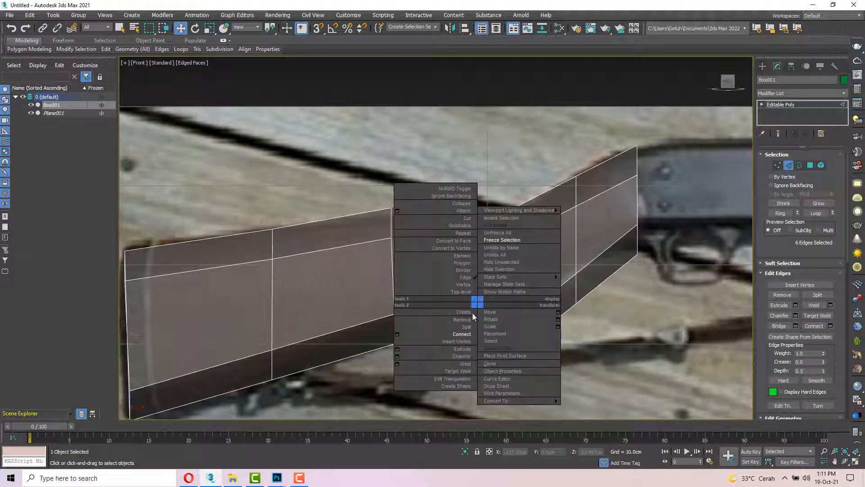
left_click(473, 333)
- Raise the lower vertices of the two new edge loops to follow the underside of the grip in the photo
key("1")
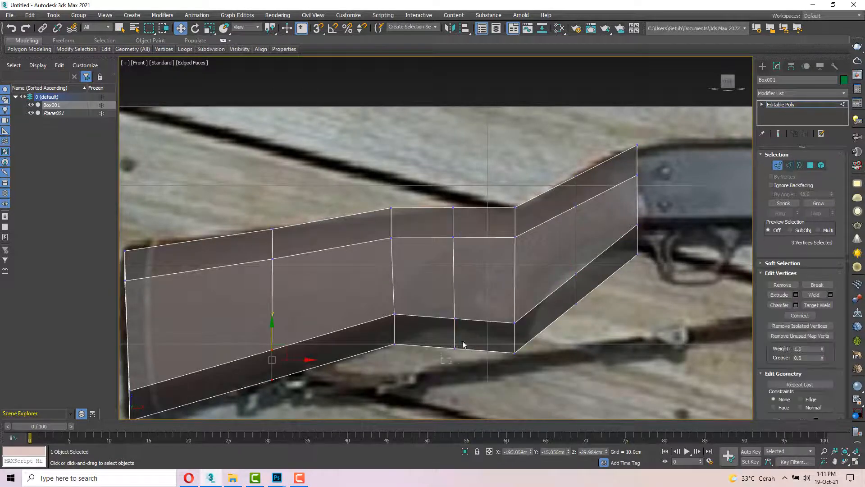
left_click_drag(442, 364, 472, 300)
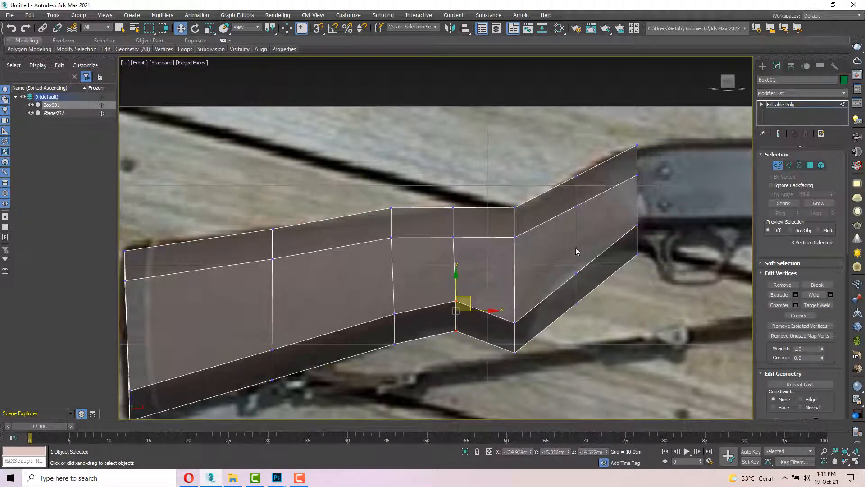
left_click_drag(571, 266, 587, 246)
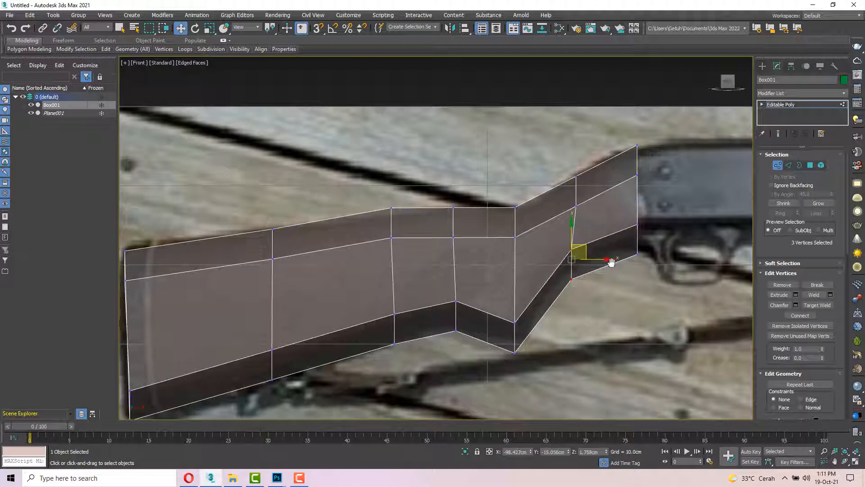
- Raise the upper vertices of the grip's middle loop and of the stock's third column to follow the photo's upper outline
middle_click_drag(631, 207, 541, 284)
left_click_drag(541, 284, 559, 288)
left_click_drag(460, 239, 555, 232)
left_click(526, 202)
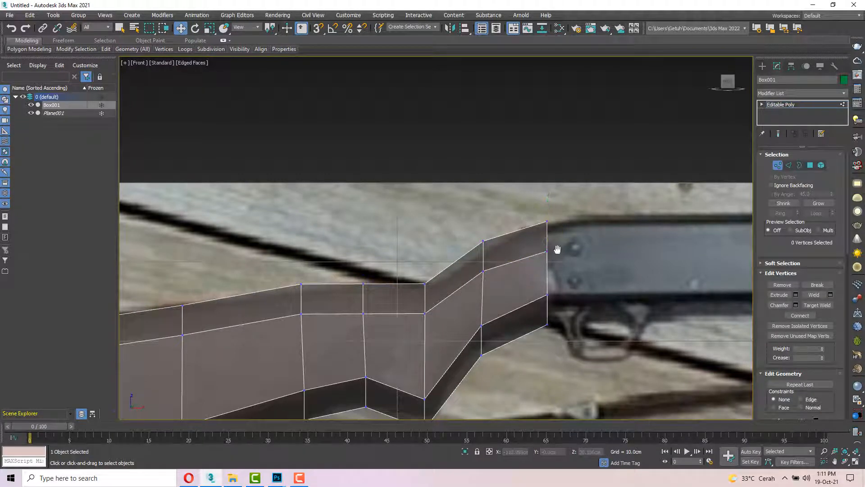
middle_click_drag(294, 270, 422, 269)
left_click_drag(449, 339, 449, 339)
middle_click_drag(425, 292, 422, 244)
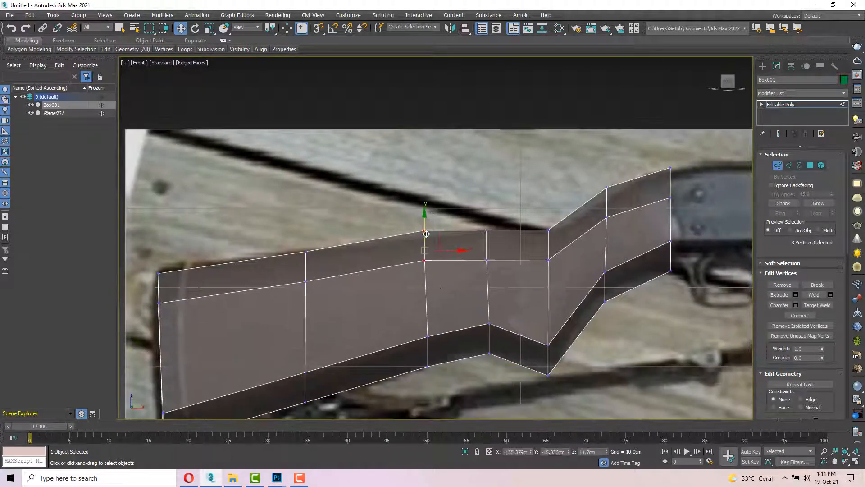
- Examine how the stock's outline and its vertical edge loops fit the reference photo from butt to receiver
scroll(422, 244, "down", 3)
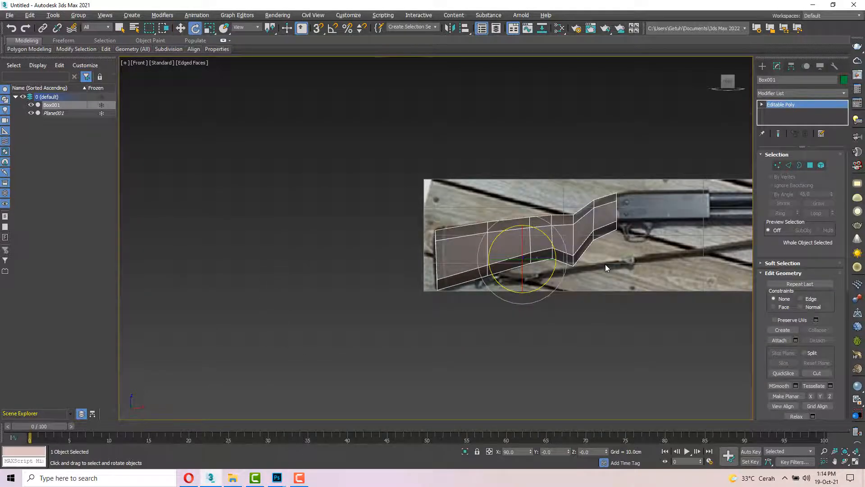
scroll(605, 264, "up", 3)
scroll(531, 268, "down", 2)
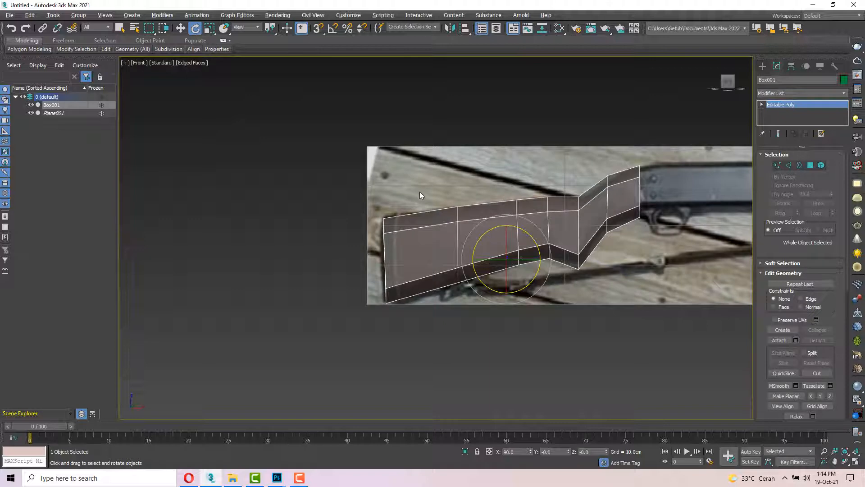
scroll(416, 202, "up", 2)
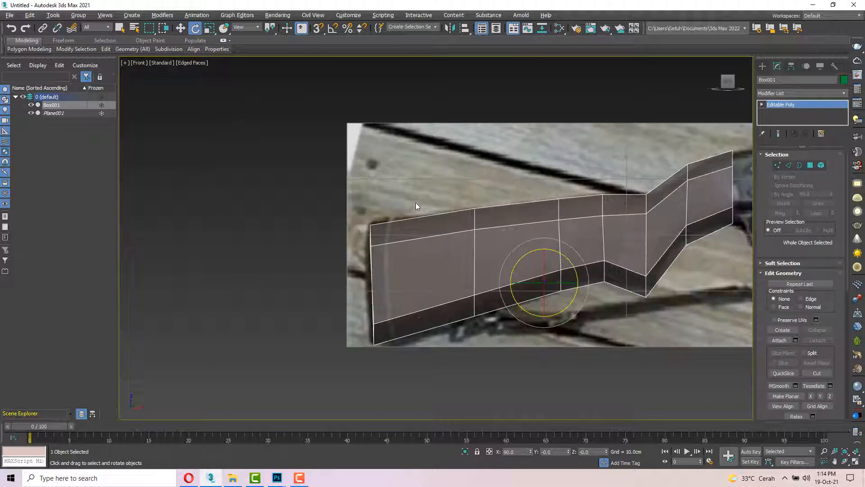
scroll(416, 202, "down", 3)
scroll(580, 208, "up", 2)
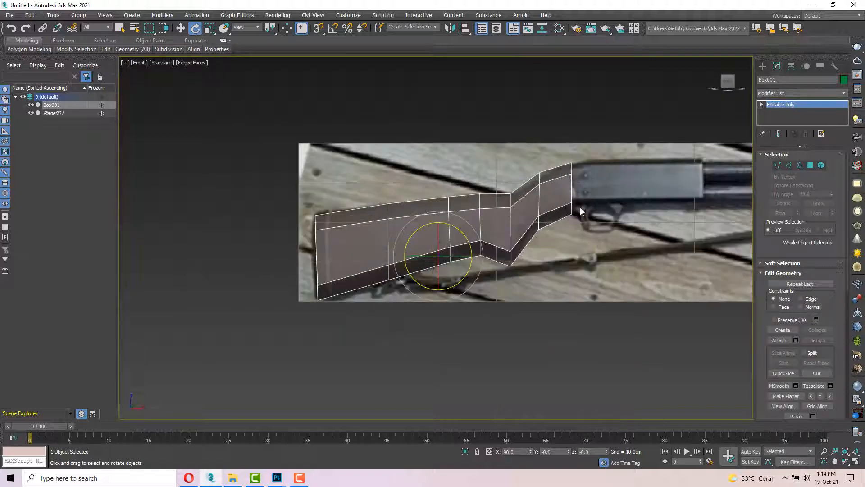
middle_click_drag(579, 208, 579, 236)
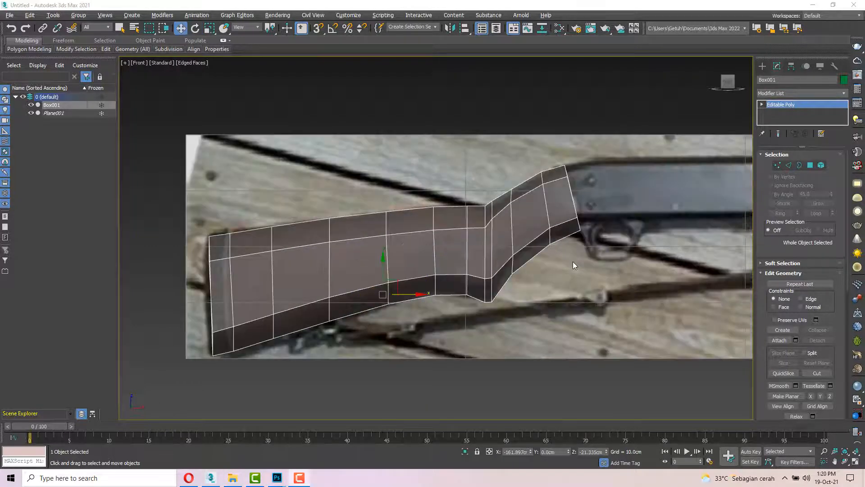
scroll(574, 265, "up", 3)
scroll(574, 264, "down", 3)
middle_click_drag(400, 264, 430, 266)
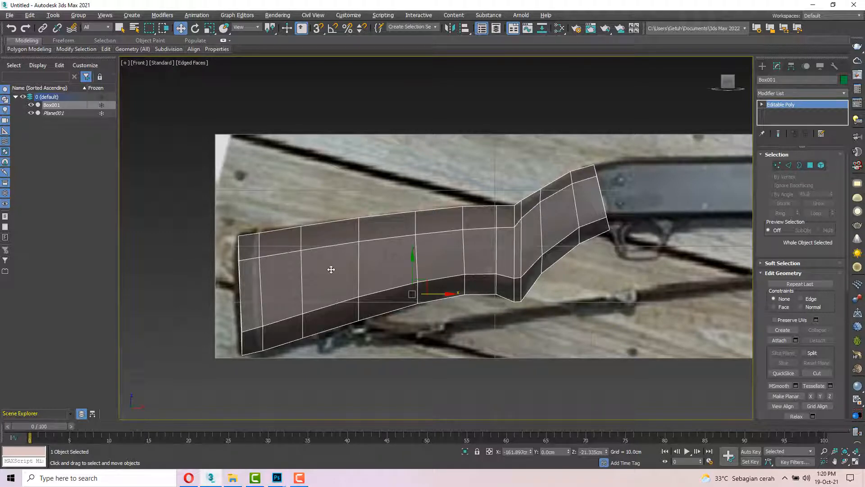
scroll(261, 244, "up", 2)
scroll(449, 217, "down", 2)
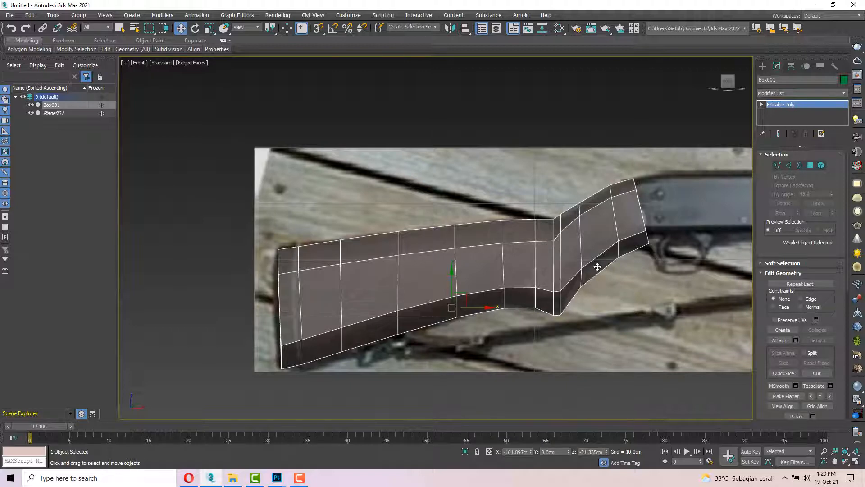
middle_click_drag(597, 266, 575, 263)
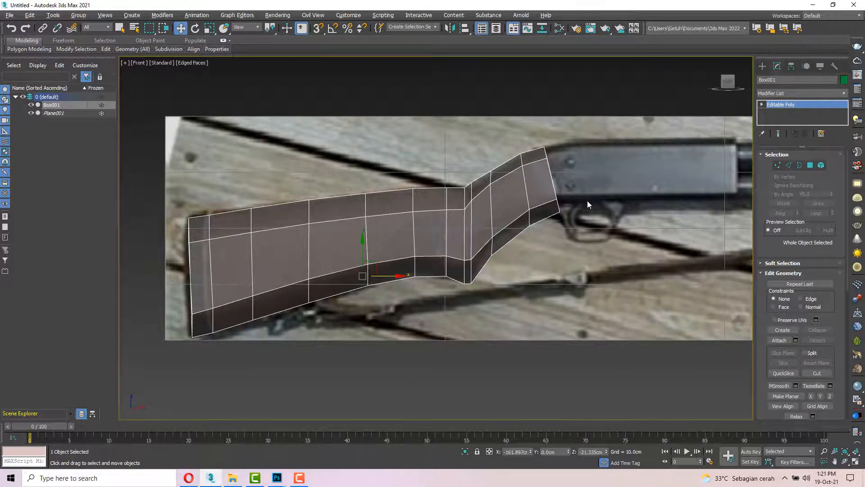
- Show all viewports and select the two polygons on the stock's front end in the perspective view
key("alt+w")
scroll(636, 363, "down", 3)
scroll(636, 363, "up", 4)
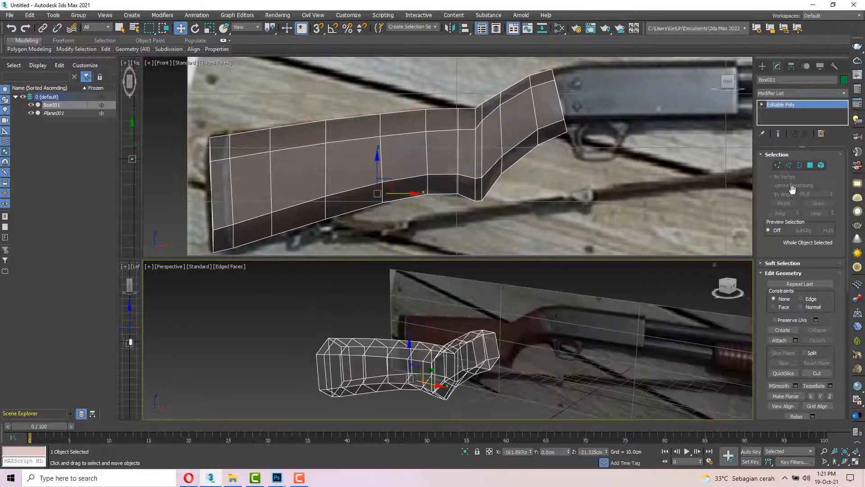
left_click(810, 166)
left_click(489, 347)
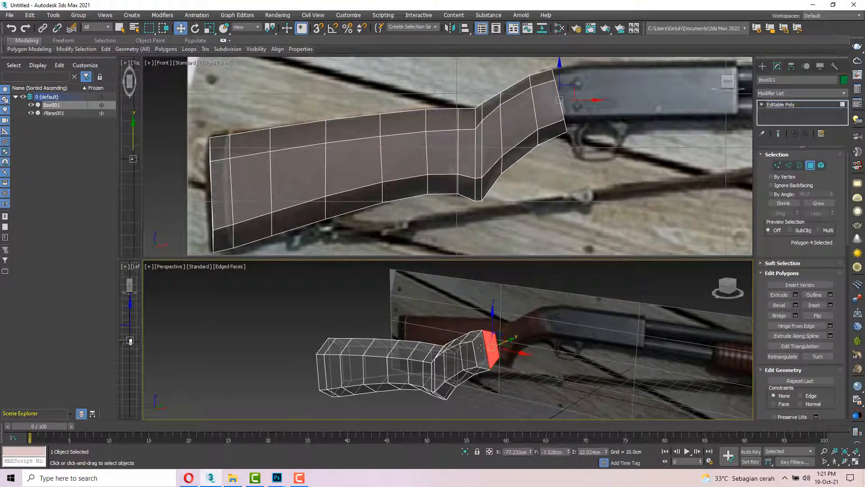
middle_click_drag(534, 369, 498, 348)
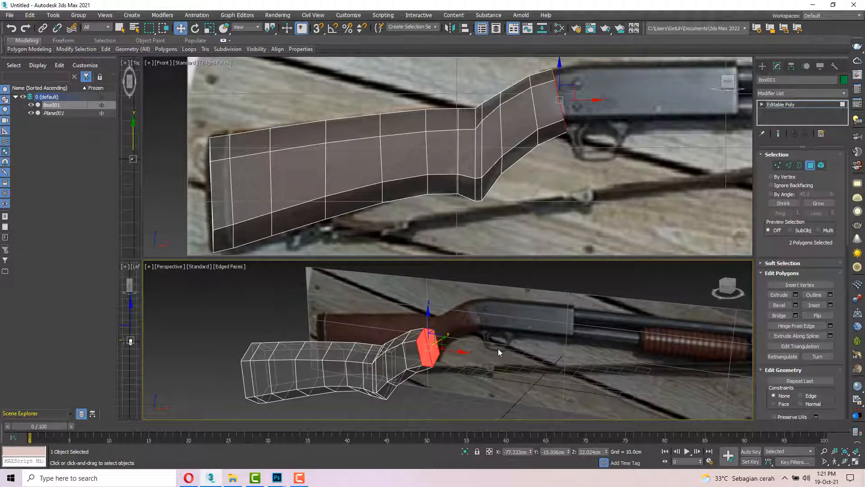
- Turn off the stock's see-through display and leave polygon editing
key("alt+x")
key("alt+x")
key("alt+x")
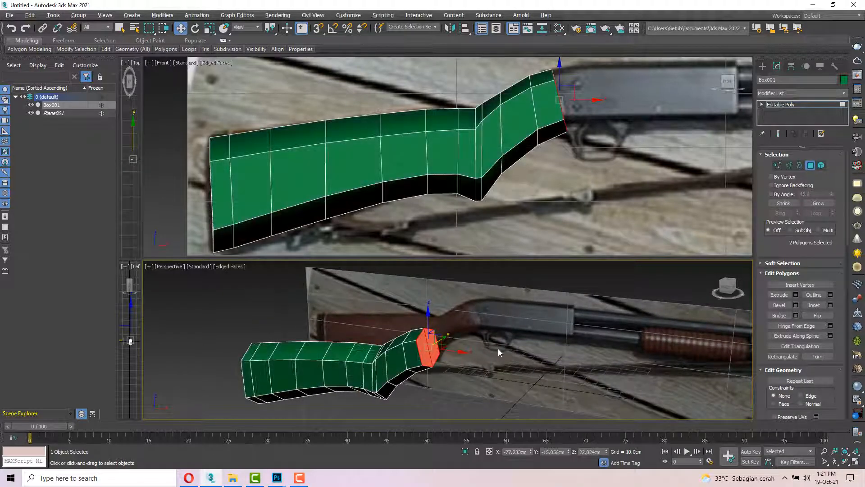
middle_click_drag(460, 359, 636, 278)
left_click(810, 165)
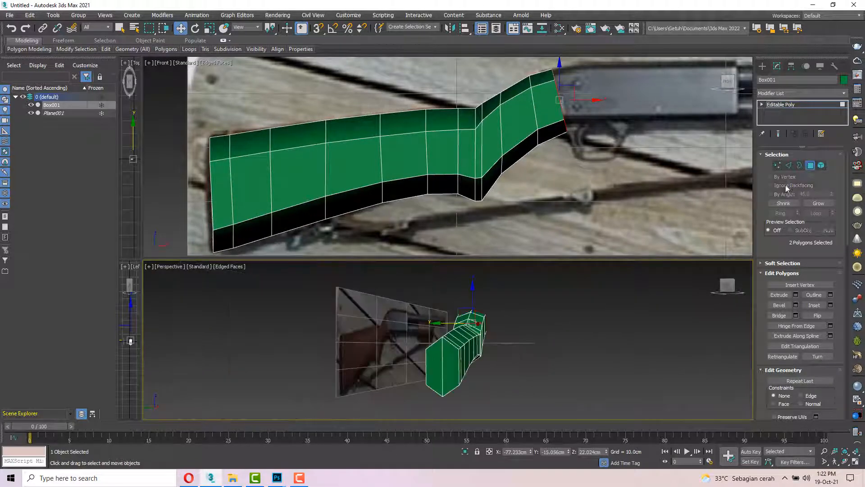
- Scale the whole stock down along Y to make it thinner
middle_click_drag(518, 336, 536, 333, "alt")
scroll(532, 331, "up", 4)
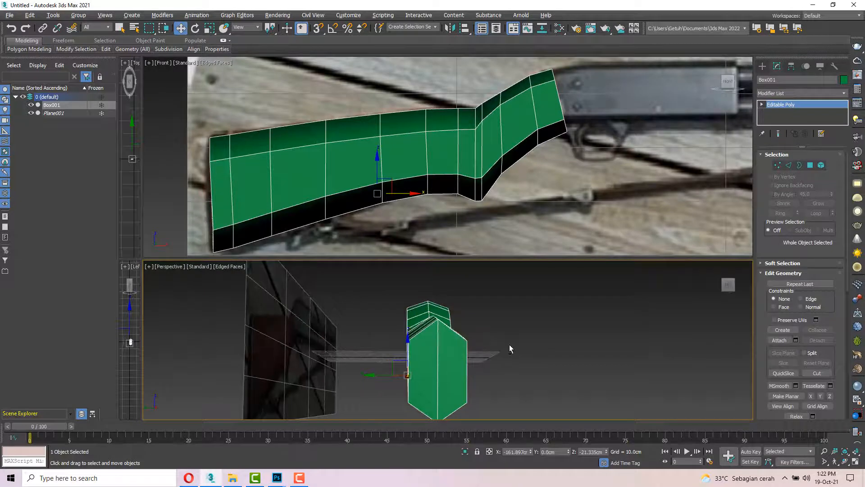
middle_click_drag(509, 347, 507, 347, "alt")
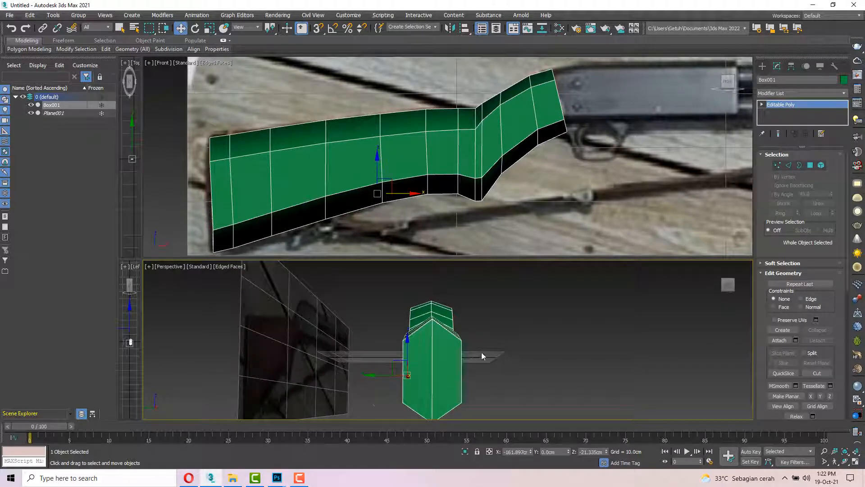
key("r")
left_click_drag(382, 375, 375, 375)
- Extrude the stock's two front-end polygons a short distance forward to start the receiver
middle_click_drag(450, 343, 396, 345, "alt")
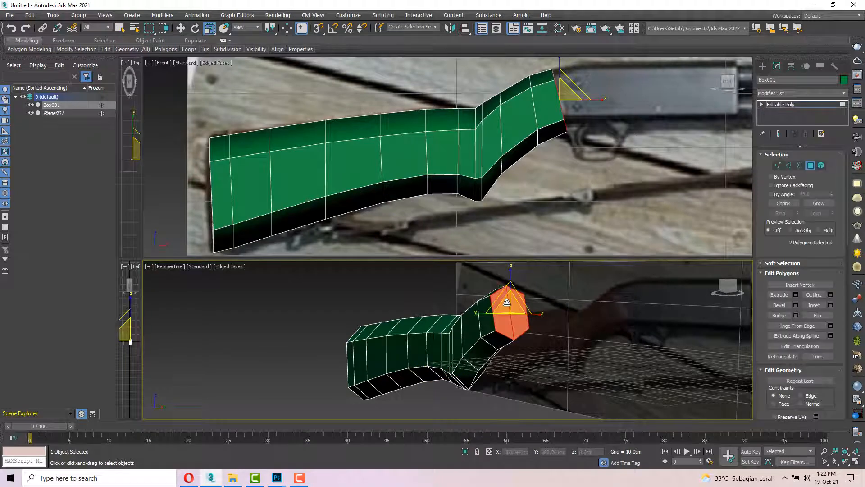
middle_click_drag(507, 298, 527, 314, "alt")
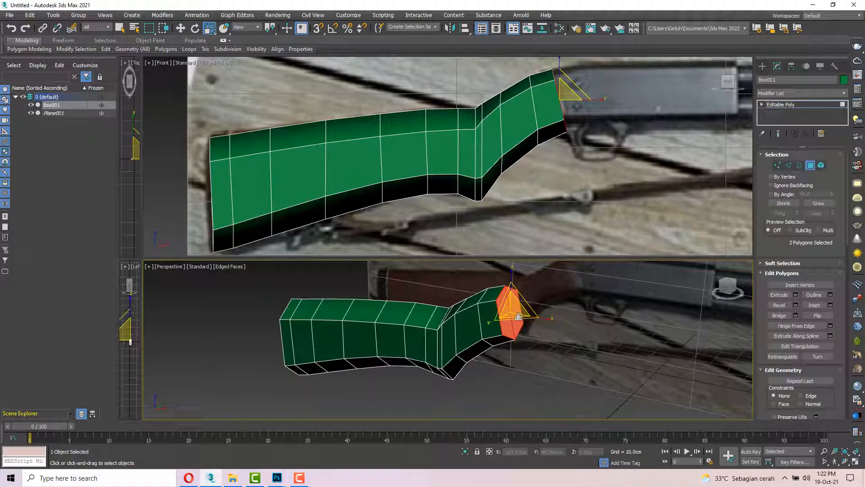
right_click(514, 314)
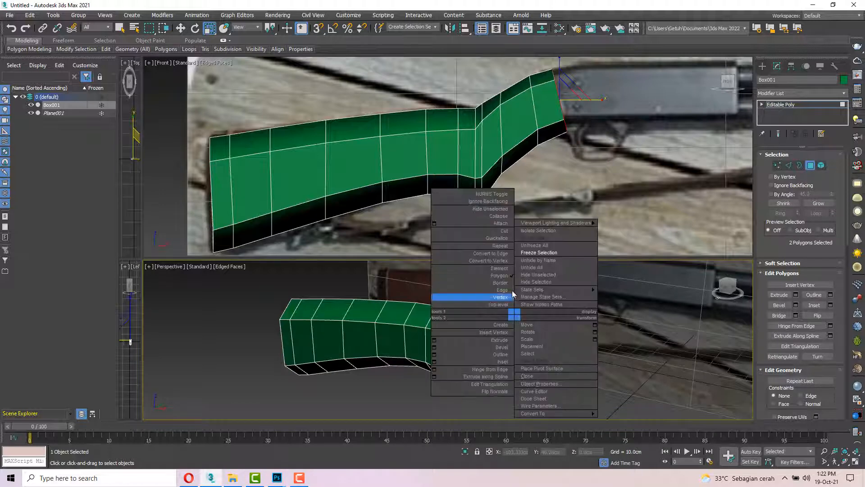
left_click(506, 341)
left_click_drag(516, 329, 534, 311)
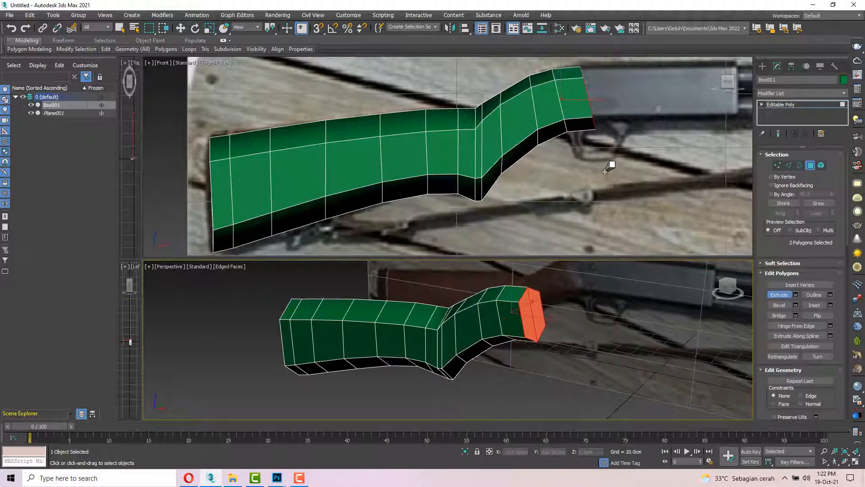
- Move the extruded end polygons forward along X to the front end of the receiver in the photo
scroll(567, 187, "down", 3)
middle_click_drag(560, 182, 559, 181)
scroll(559, 180, "up", 3)
scroll(564, 158, "down", 2)
middle_click_drag(568, 150, 468, 171)
left_click_drag(469, 171, 599, 151)
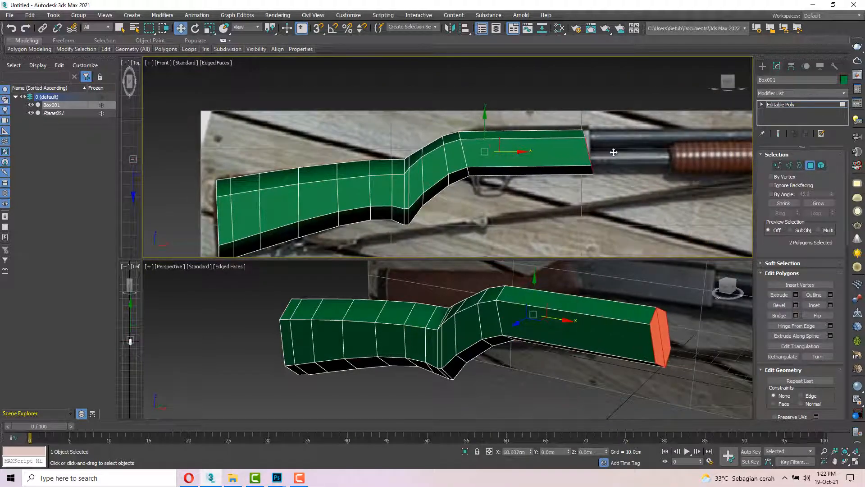
- Scale the receiver's end polygons along X into a vertical face and align it with the receiver's front edge in the photo
key("e")
key("r")
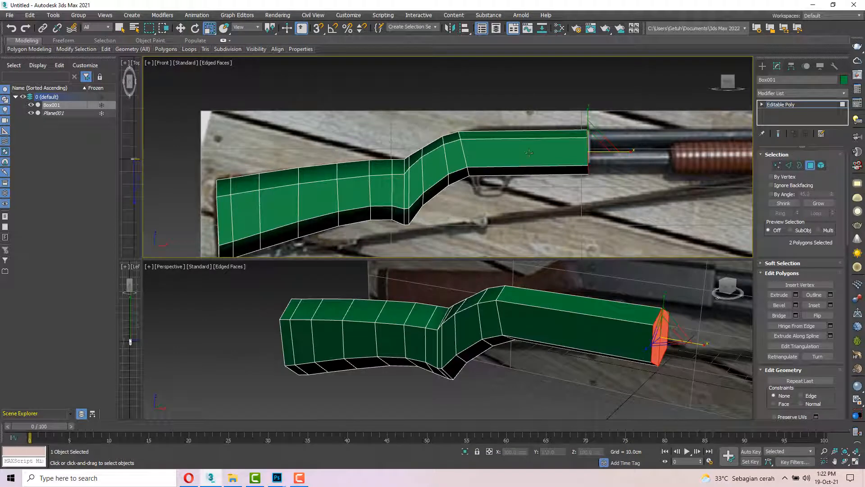
scroll(611, 152, "up", 3)
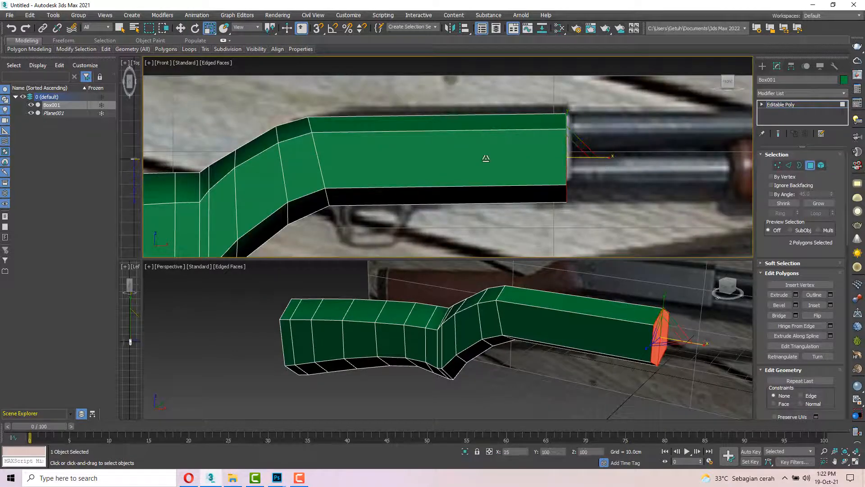
key("w")
left_click_drag(592, 157, 596, 158)
scroll(580, 162, "down", 2)
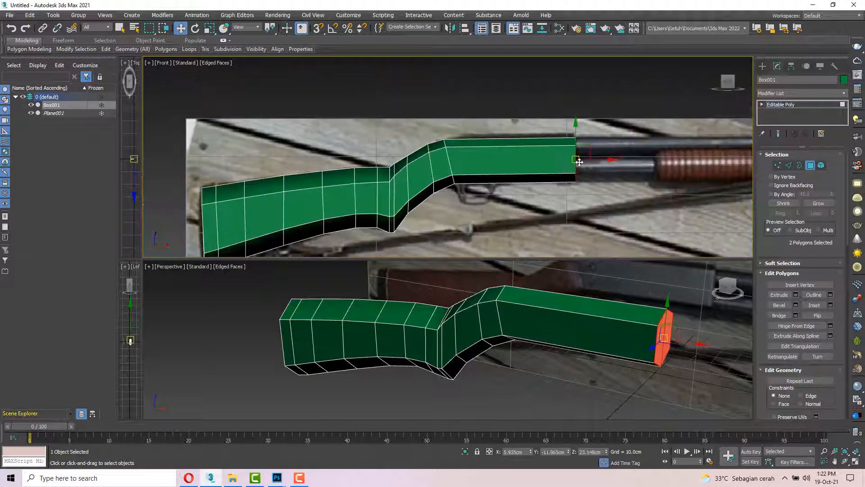
- Turn on see-through display and raise the three upper vertices at the receiver's front end about 2.4 cm
key("alt+x")
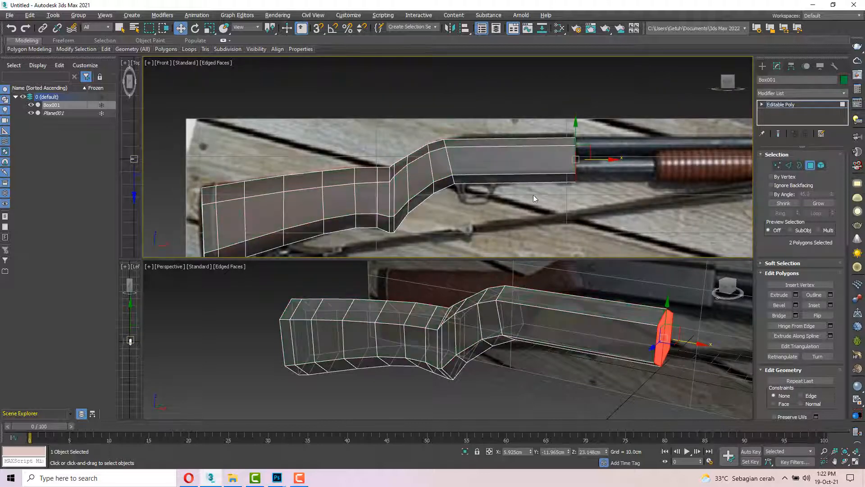
scroll(552, 144, "up", 3)
key("1")
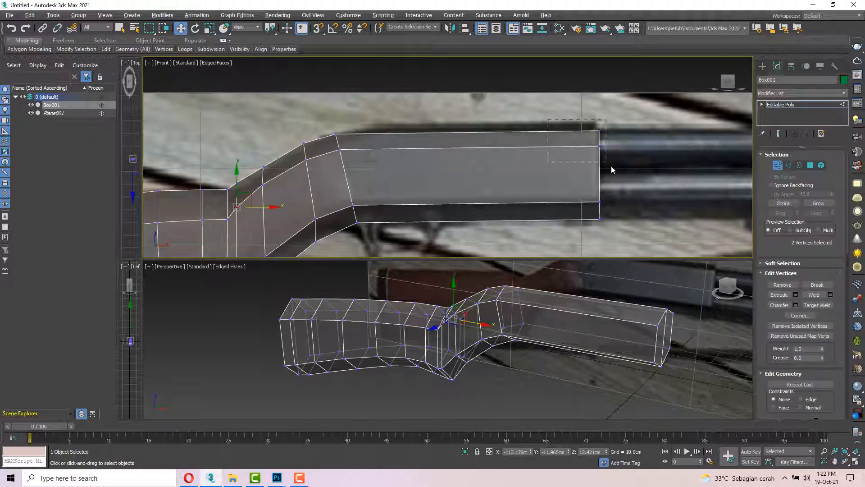
left_click_drag(612, 170, 603, 156)
left_click_drag(597, 120, 598, 112)
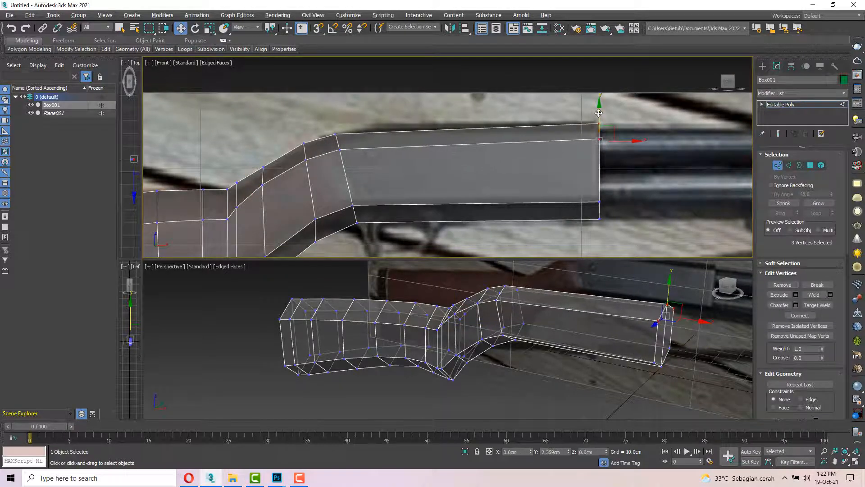
- Raise the three upper vertices at the receiver's rear end about 0.6 cm and select the lower front vertices
left_click_drag(365, 178, 363, 174)
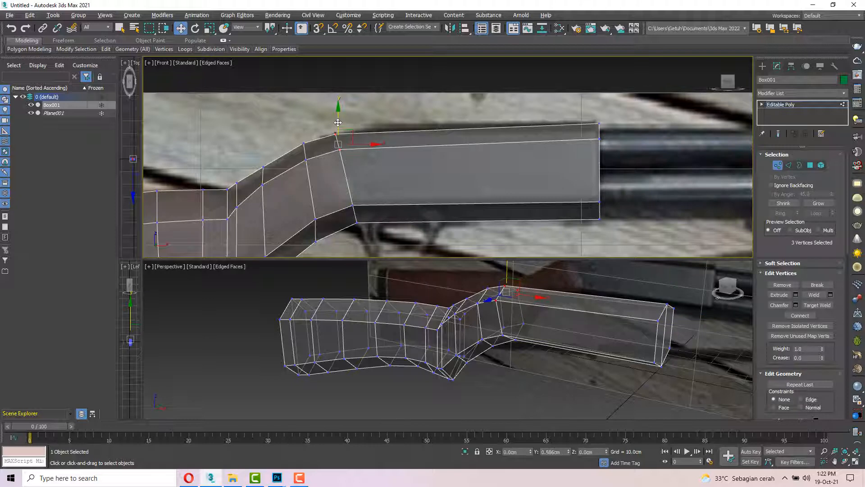
left_click_drag(338, 122, 338, 121)
left_click_drag(620, 194, 620, 195)
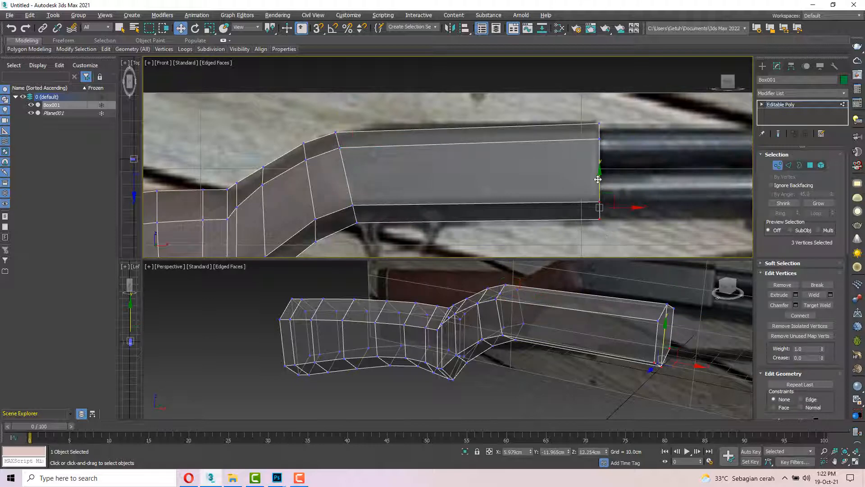
- Connect the receiver's six lengthwise edges with one vertical edge loop
key("2")
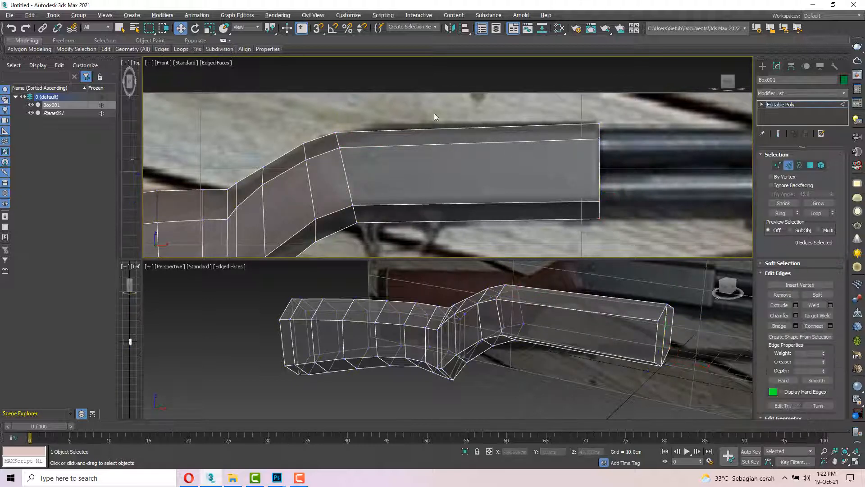
key("2")
left_click_drag(493, 102, 506, 207)
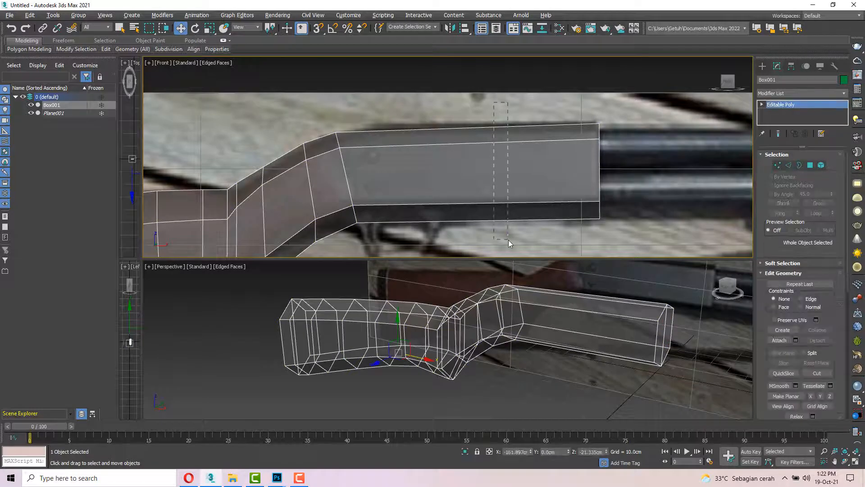
left_click_drag(508, 240, 509, 241)
key("2")
left_click_drag(494, 118, 525, 243)
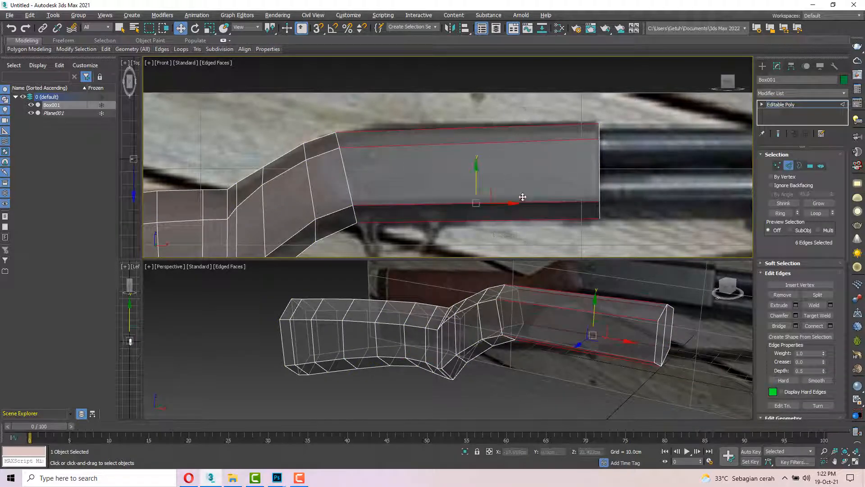
key("ctrl+shift+e")
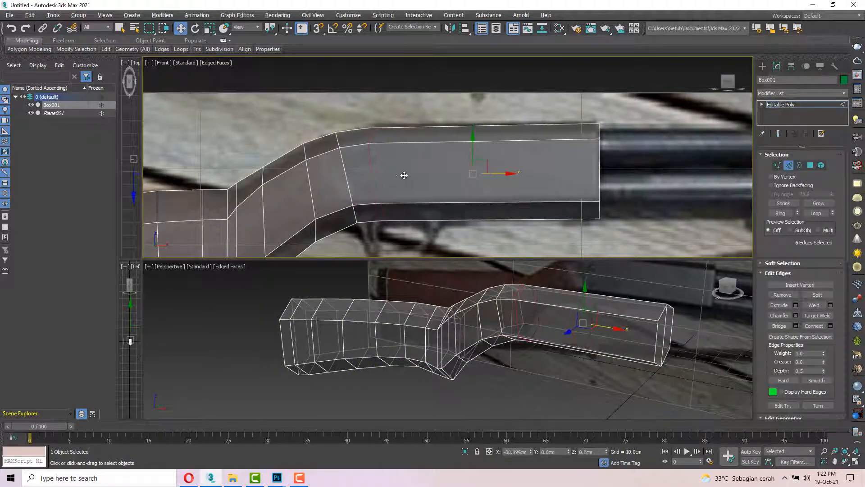
- Move the new edge loop back near the receiver's rear end and scale it along X into a straight vertical line
left_click_drag(401, 176, 193, 178)
key("e")
key("r")
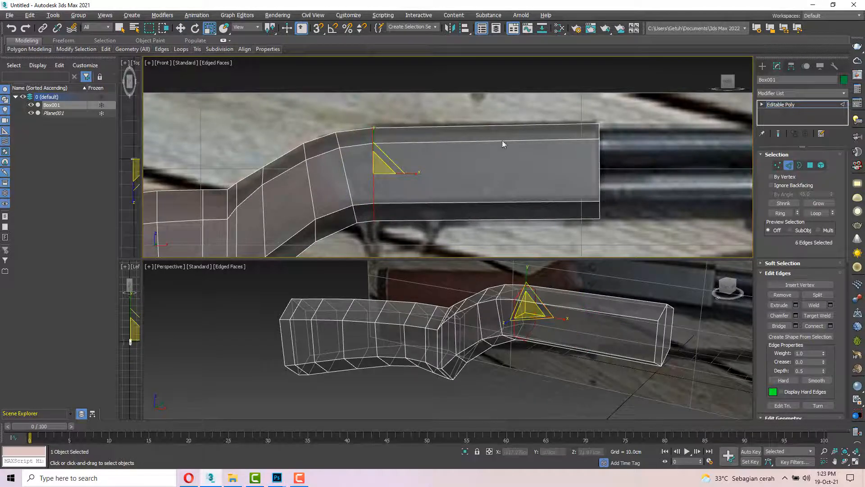
- Connect the receiver's lengthwise edges with a second vertical loop about a quarter of the way along it and turn off see-through display
key("2")
left_click_drag(490, 110, 507, 221)
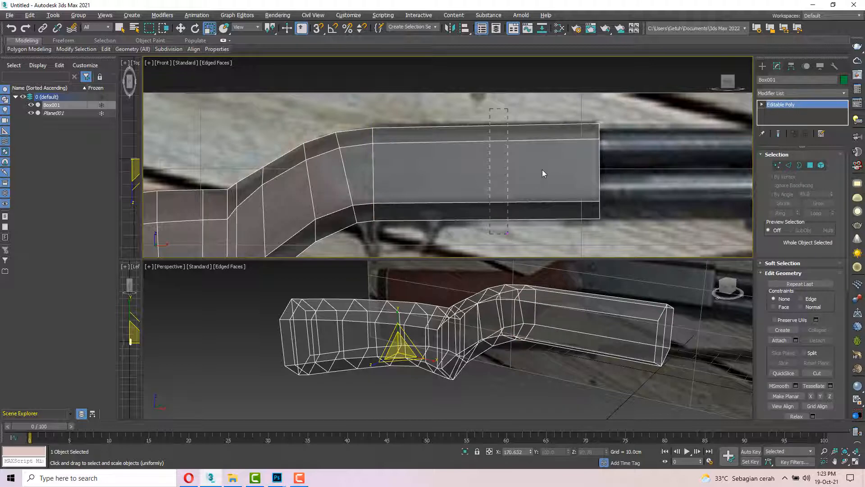
key("2")
left_click_drag(526, 241, 462, 172)
key("w")
scroll(583, 237, "down", 2)
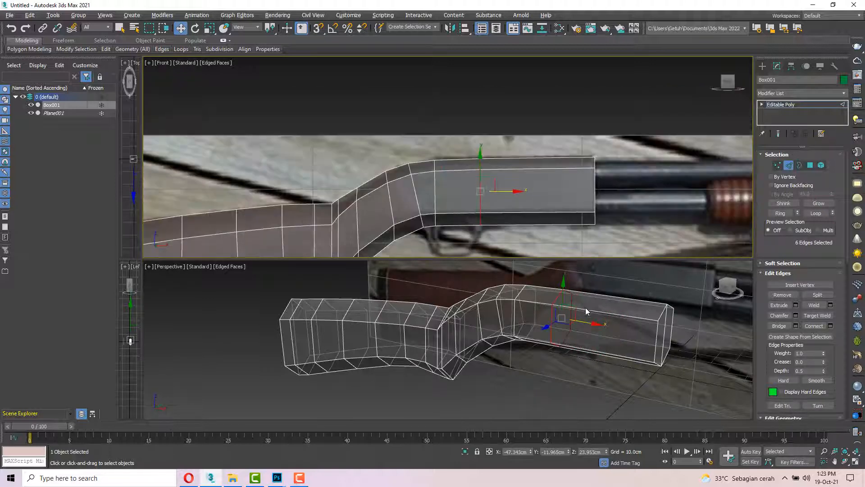
key("alt+x")
- Maximize the perspective view and examine the top ridge and cross-section of the stock and receiver from the butt end
mouse_move(581, 328)
middle_mouse_down("alt")
mouse_move(502, 328)
mouse_move(589, 320)
middle_mouse_up("alt")
scroll(586, 319, "down", 4)
middle_click_drag(515, 164, 528, 164)
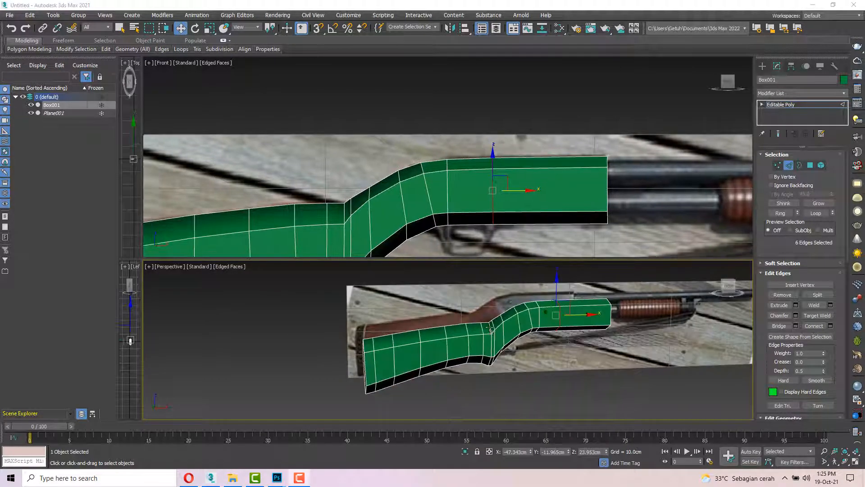
scroll(463, 319, "up", 4)
scroll(463, 319, "down", 4)
scroll(463, 319, "up", 5)
scroll(463, 319, "down", 5)
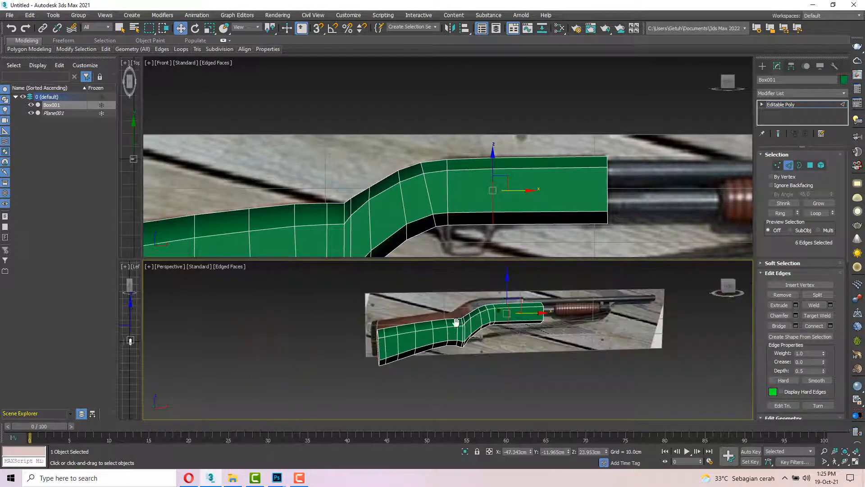
middle_click_drag(463, 319, 475, 326)
key("alt+w")
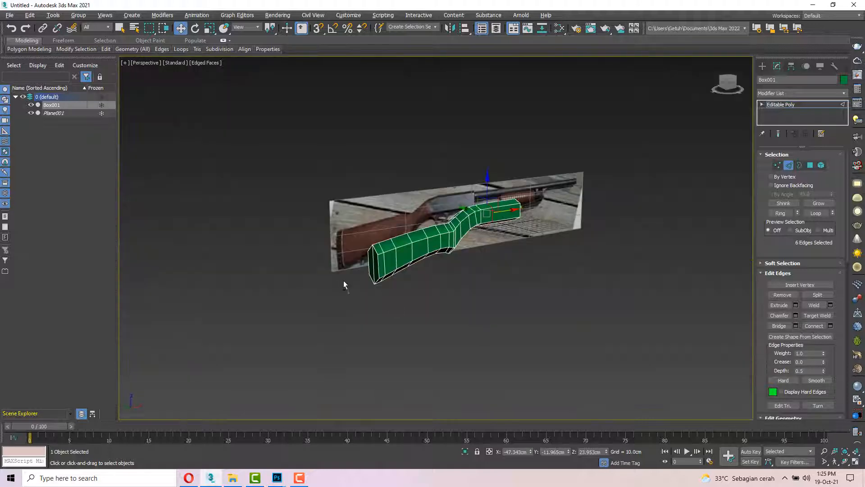
middle_click_drag(343, 284, 464, 247, "alt")
scroll(550, 218, "up", 6)
scroll(539, 220, "down", 6)
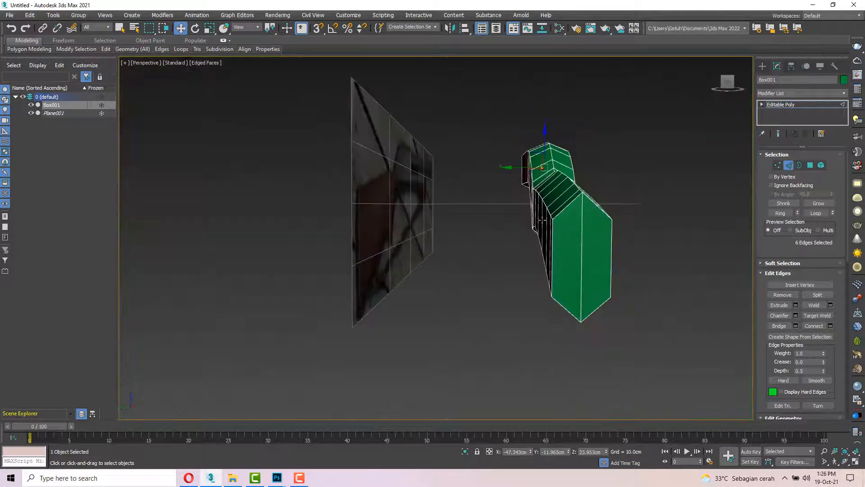
middle_click_drag(539, 220, 550, 161, "alt")
scroll(550, 161, "up", 6)
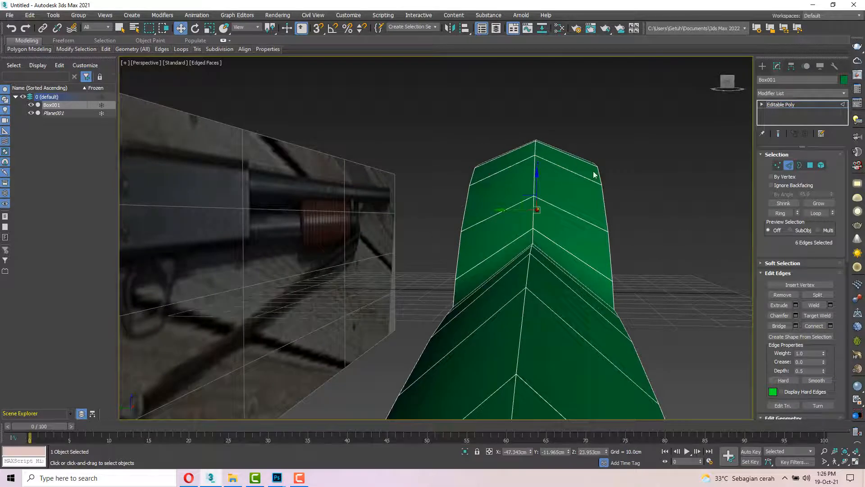
key("2")
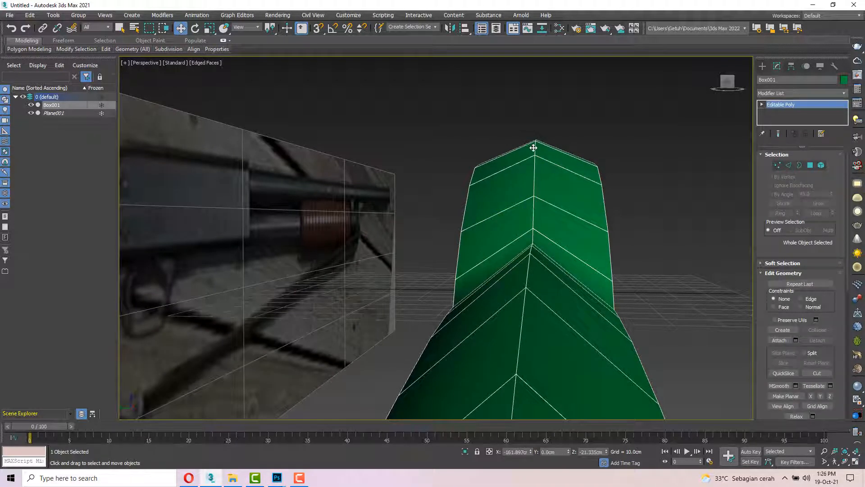
scroll(533, 170, "down", 5)
middle_click_drag(533, 171, 535, 188, "alt")
scroll(535, 188, "up", 3)
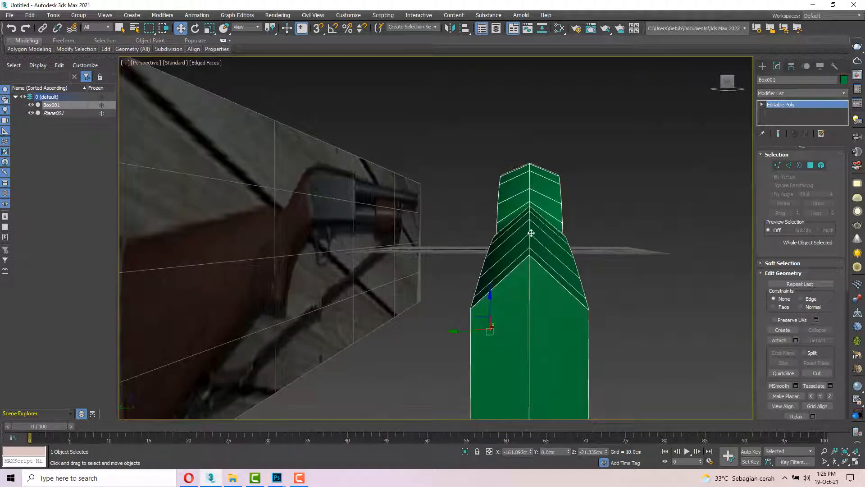
scroll(525, 181, "up", 3)
scroll(526, 180, "down", 3)
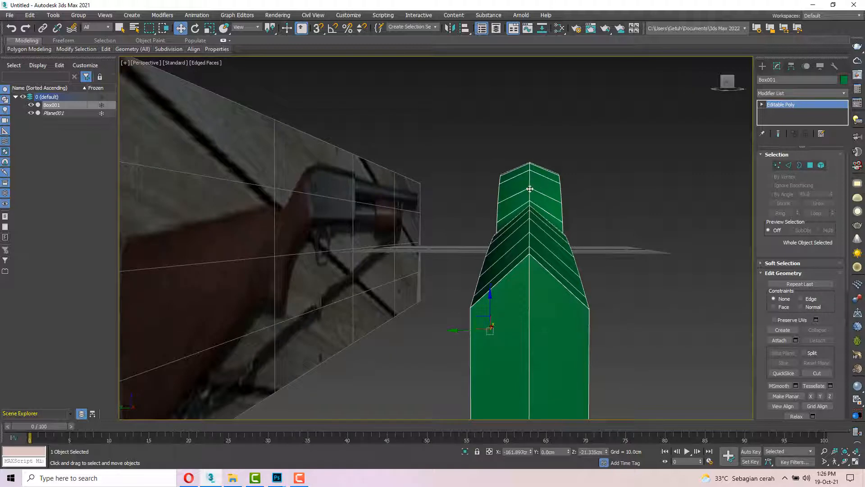
scroll(521, 168, "up", 3)
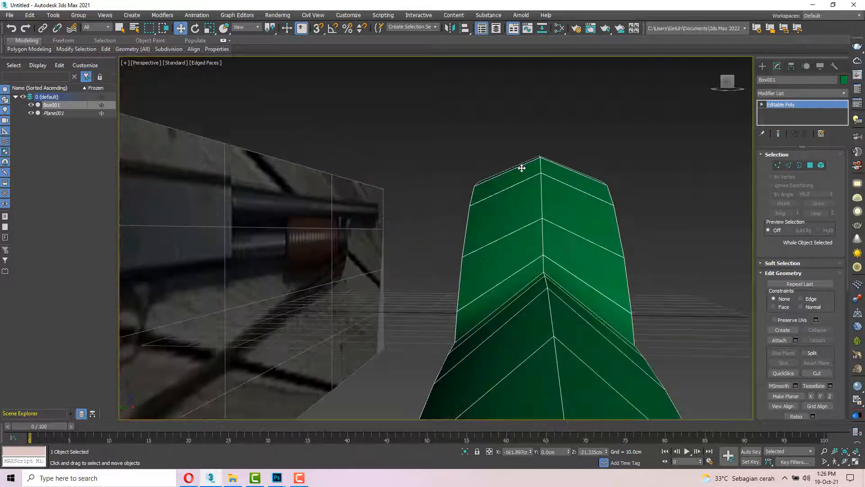
scroll(521, 168, "down", 3)
middle_click_drag(566, 179, 550, 179, "alt")
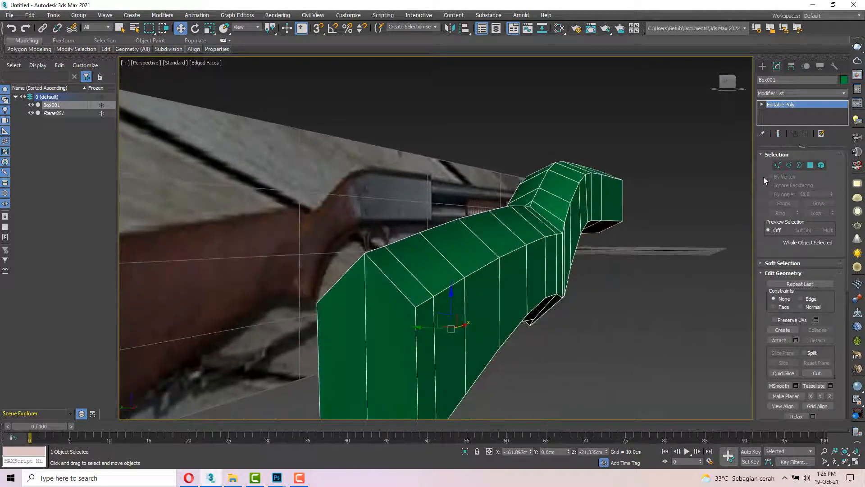
- Select the whole lengthwise edge loop along the centre ridge of the stock and receiver
left_click(791, 163)
left_click(405, 238)
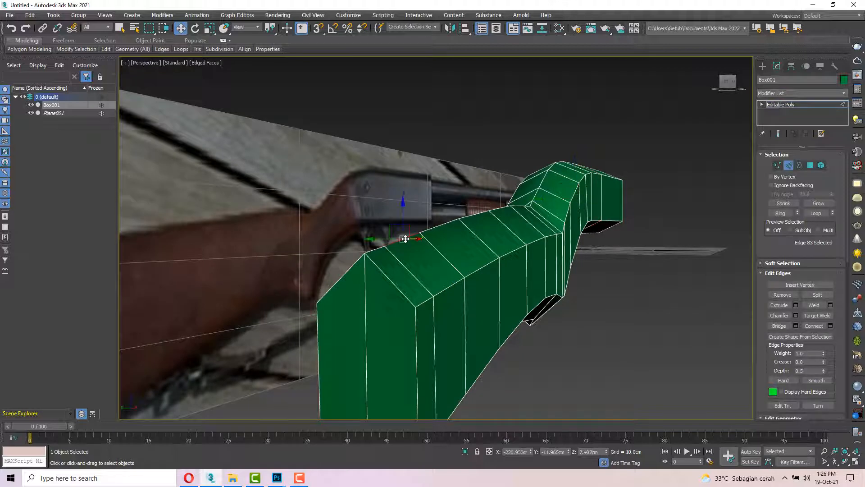
middle_click_drag(421, 236, 428, 238, "alt")
left_click(451, 206)
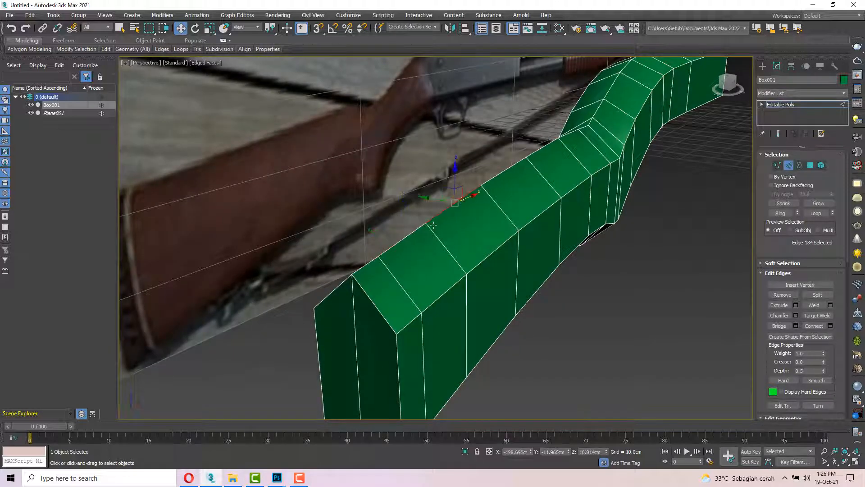
left_click(818, 214)
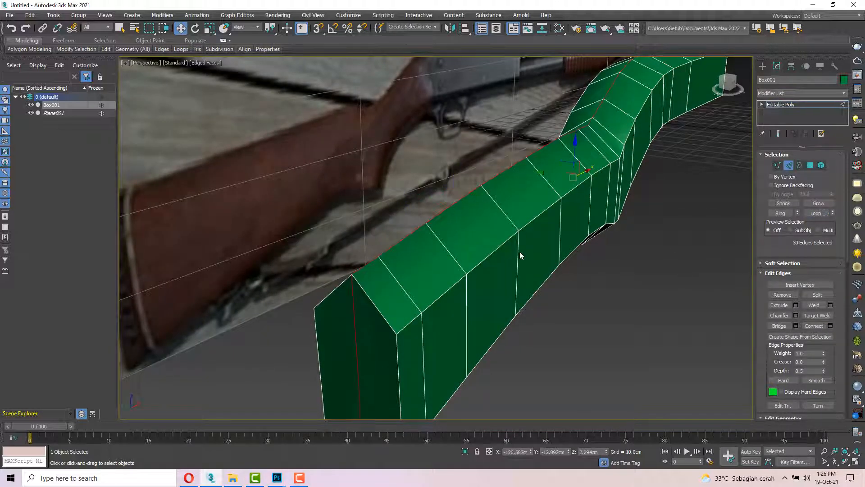
- Start a chamfer with adjustable settings on the centre edge loop and set its amount to 6.026 cm
middle_click_drag(520, 252, 603, 250, "alt")
middle_click_drag(455, 195, 569, 195, "alt")
scroll(537, 199, "up", 4)
mouse_move(511, 221)
middle_mouse_down("alt")
mouse_move(521, 227)
mouse_move(511, 243)
mouse_move(515, 232)
middle_mouse_up("alt")
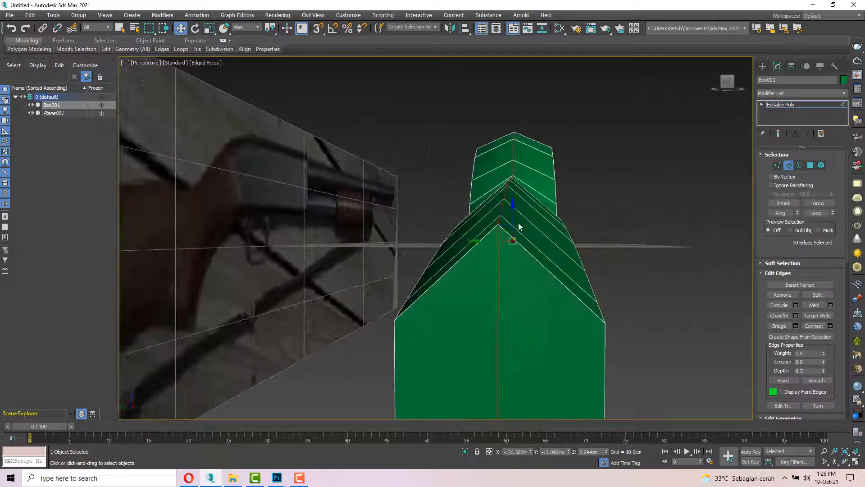
right_click(518, 223)
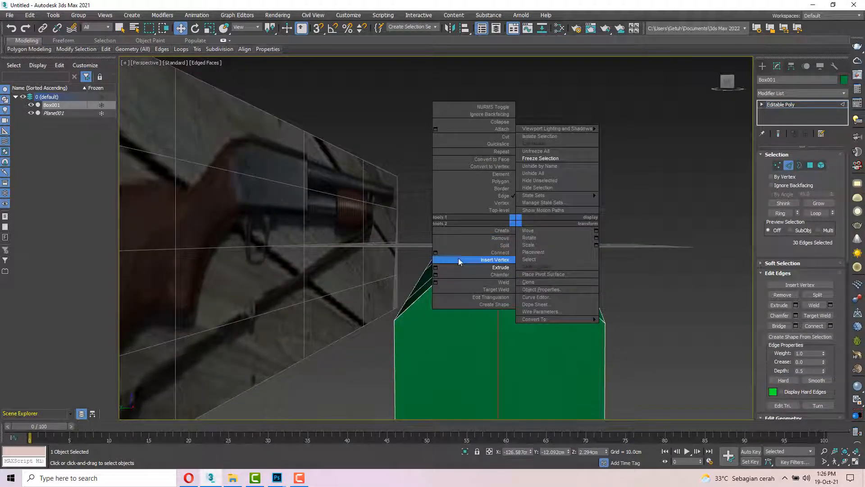
left_click(436, 275)
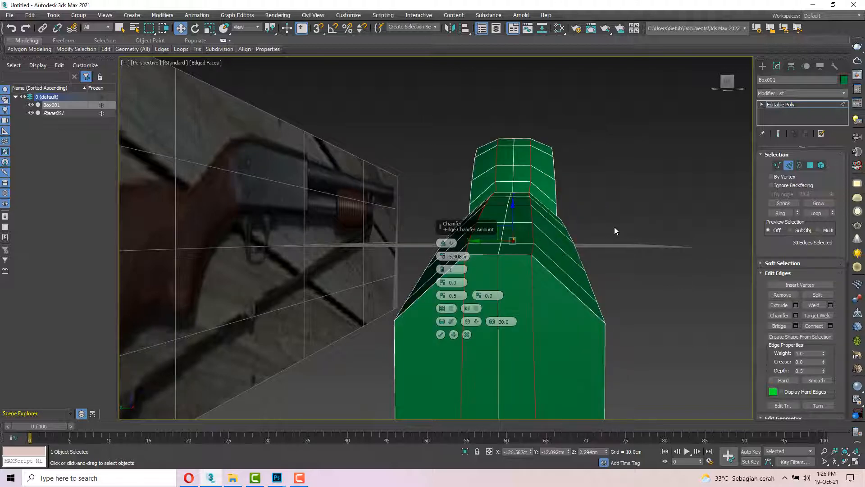
middle_click_drag(615, 231, 623, 223)
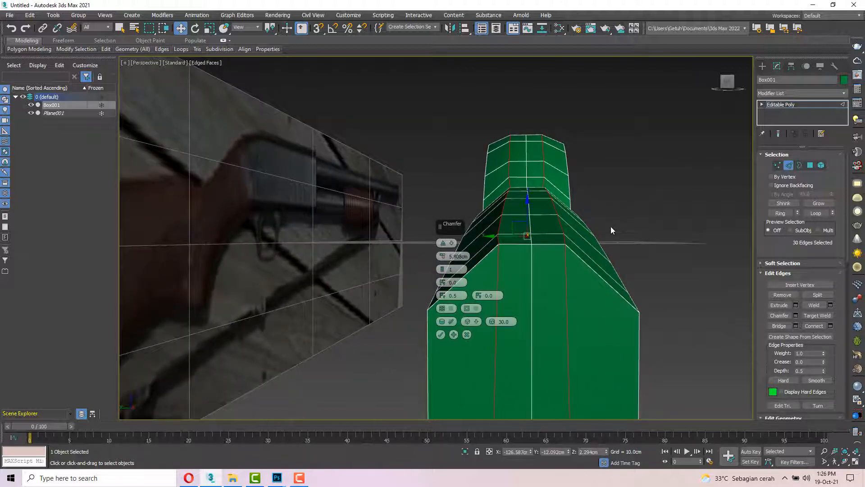
mouse_move(441, 257)
left_mouse_down()
mouse_move(441, 233)
mouse_move(443, 260)
mouse_move(442, 242)
left_mouse_up()
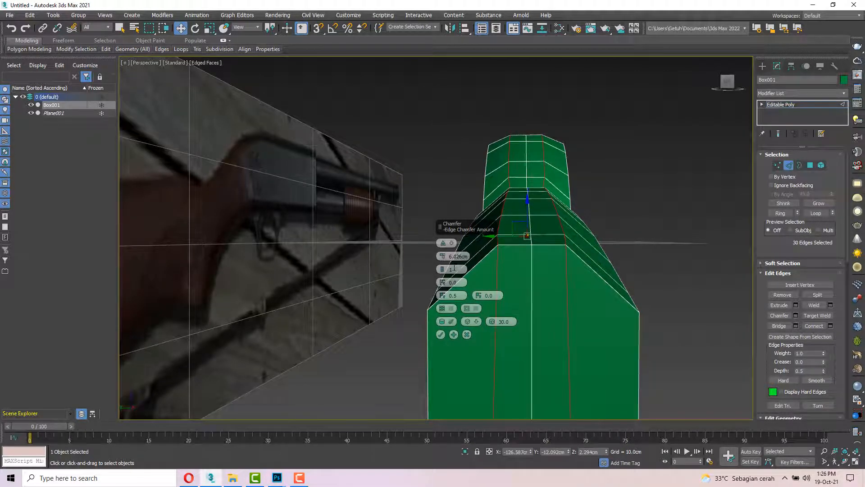
- Set the chamfer's depth to 0.415 and its end bias to 0.495 to round the ridge
left_click_drag(442, 282, 440, 244)
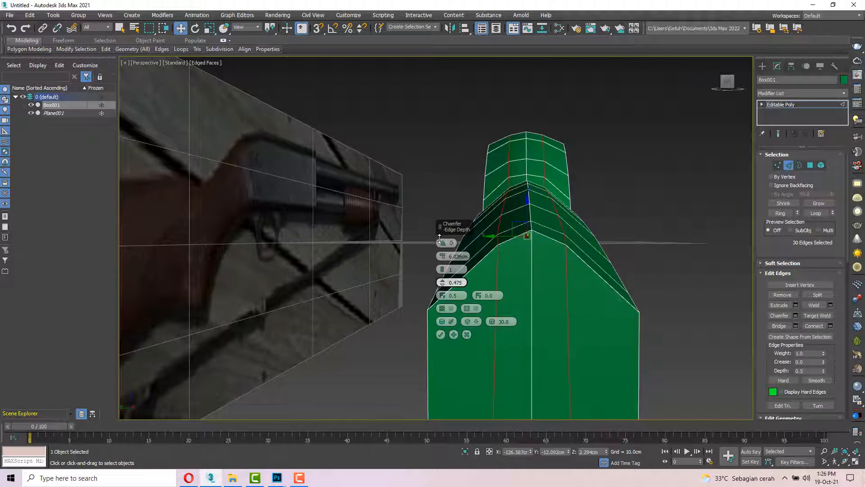
left_click_drag(439, 232, 439, 232)
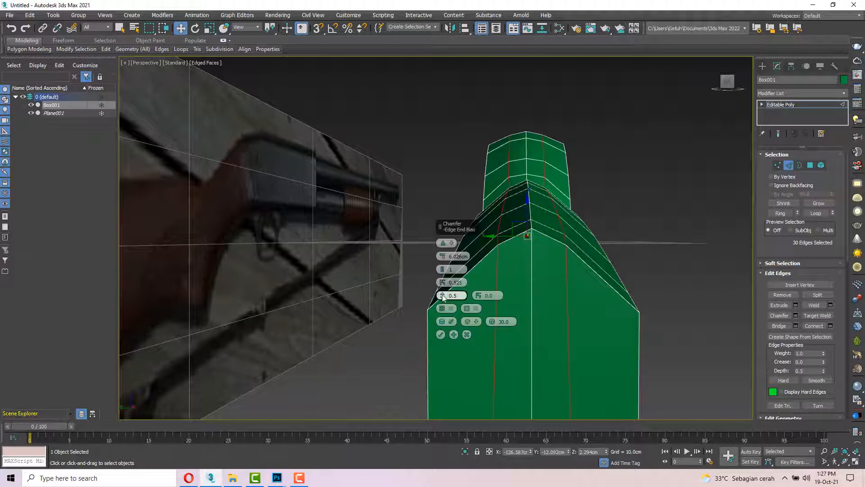
mouse_move(442, 296)
left_mouse_down()
mouse_move(444, 282)
mouse_move(445, 294)
left_mouse_up()
middle_click_drag(602, 312, 588, 251, "alt")
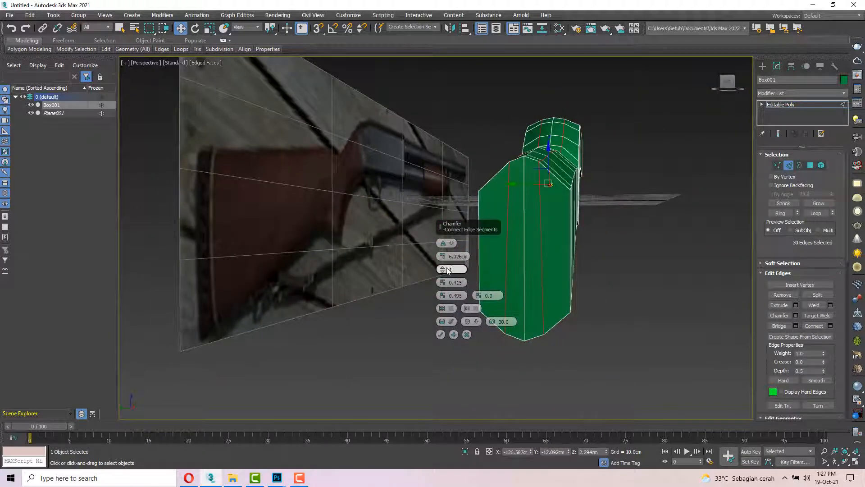
- Widen the chamfer amount to 7.913 cm, apply it and leave edge editing
left_click_drag(442, 256, 573, 273)
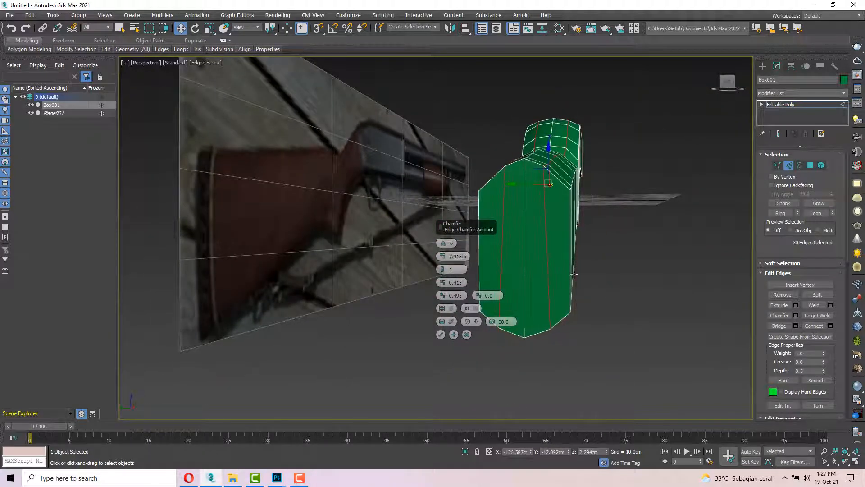
mouse_move(573, 274)
middle_mouse_down("alt")
mouse_move(599, 260)
mouse_move(455, 267)
mouse_move(454, 251)
mouse_move(522, 279)
mouse_move(586, 271)
middle_mouse_up("alt")
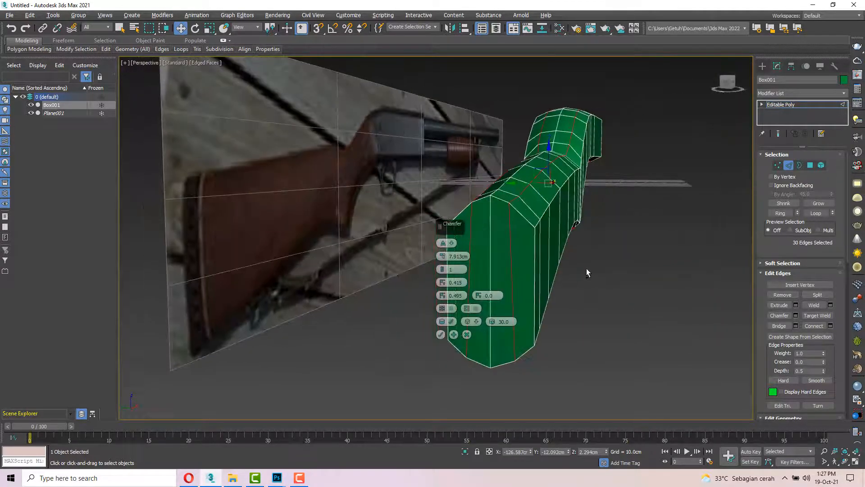
left_click(441, 334)
middle_click_drag(492, 315, 523, 290, "alt")
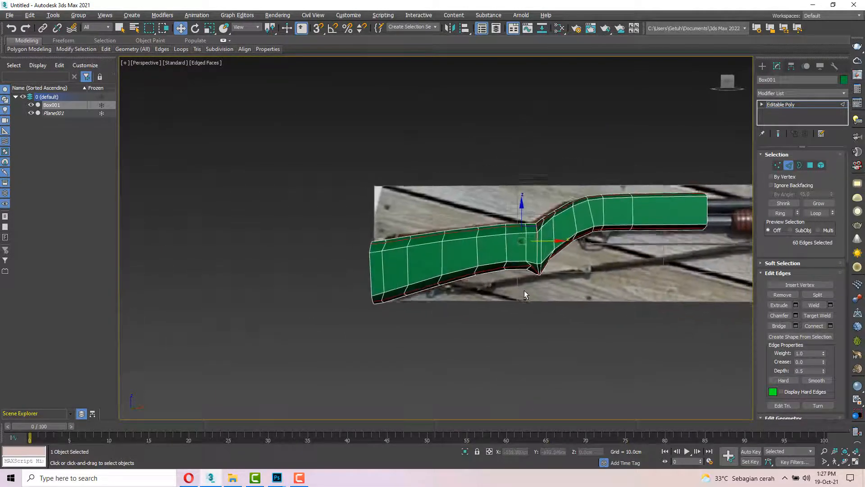
left_click(789, 164)
middle_click_drag(631, 237, 615, 243, "alt")
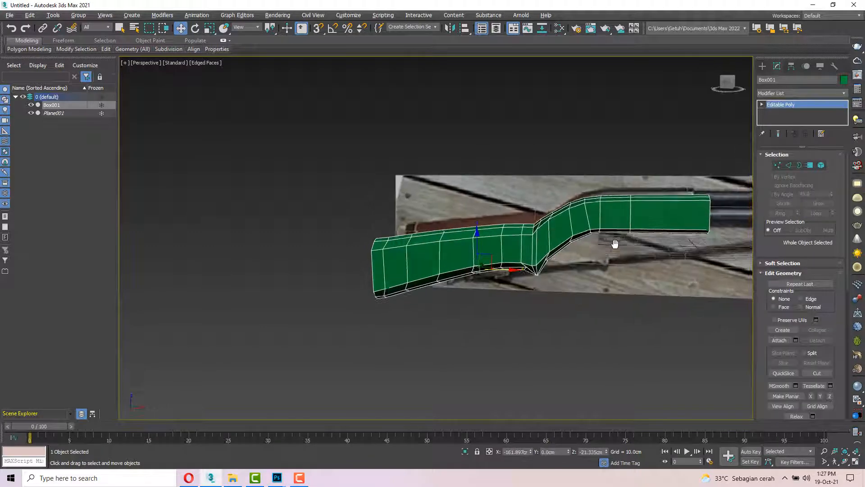
scroll(617, 242, "up", 3)
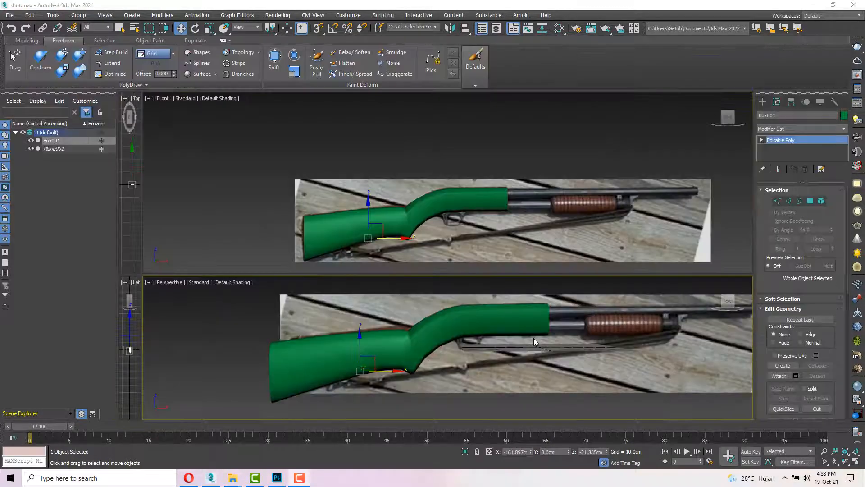
scroll(528, 338, "up", 2)
scroll(523, 339, "down", 5)
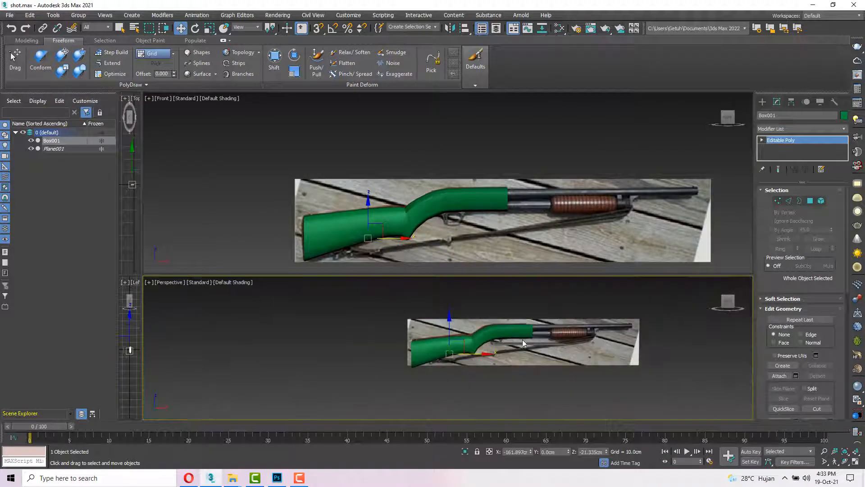
scroll(523, 339, "up", 6)
middle_click_drag(523, 330, 436, 338)
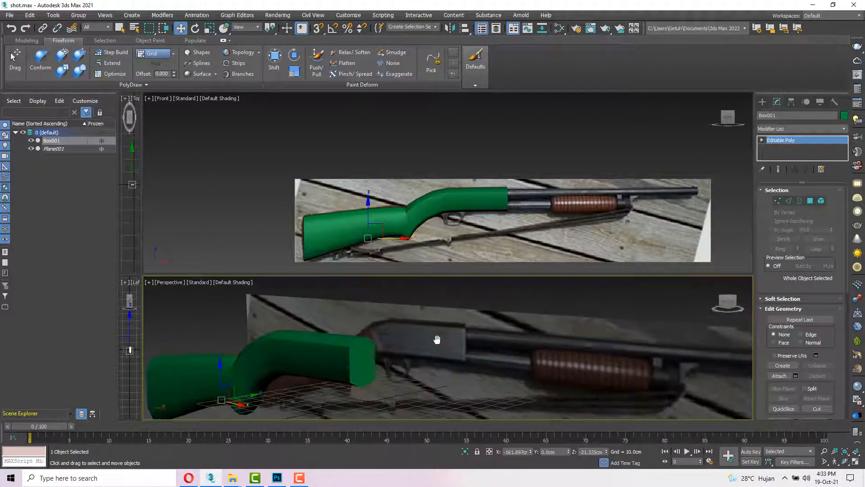
scroll(459, 332, "down", 5)
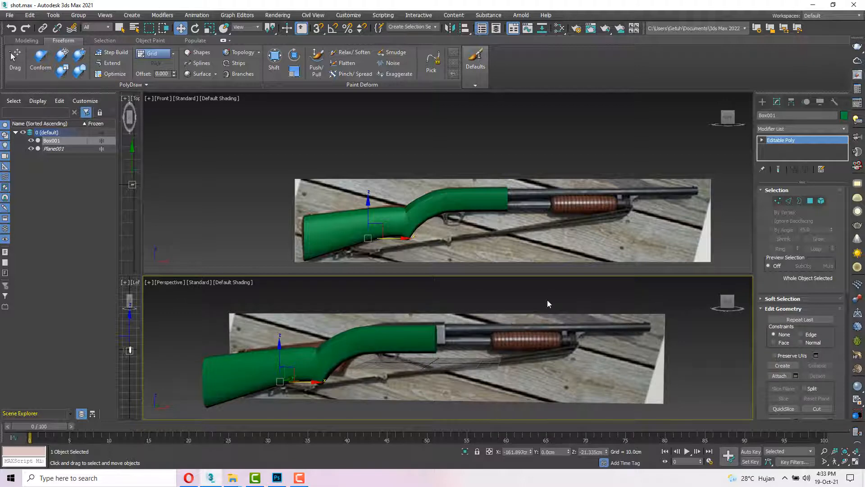
scroll(498, 334, "down", 3)
- Create a cylinder of about 7.9 cm radius and 82 cm height on the upper part of the receiver's front end
middle_click_drag(616, 169, 524, 177, "alt")
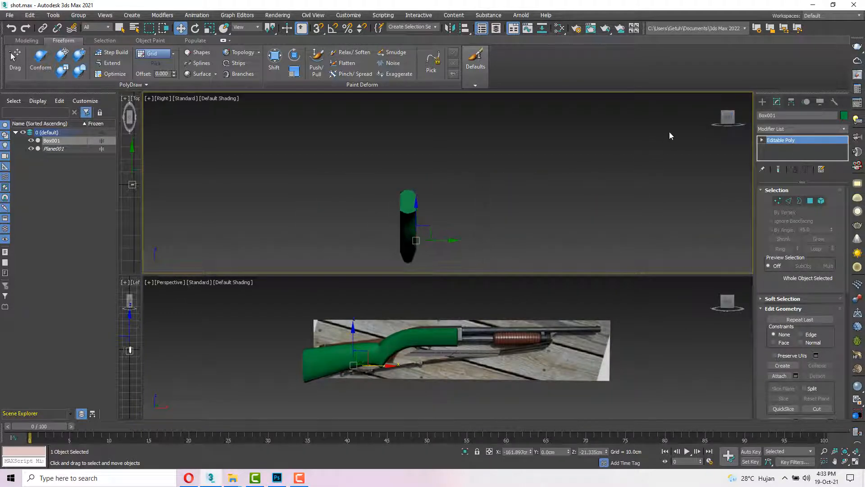
scroll(653, 193, "up", 3)
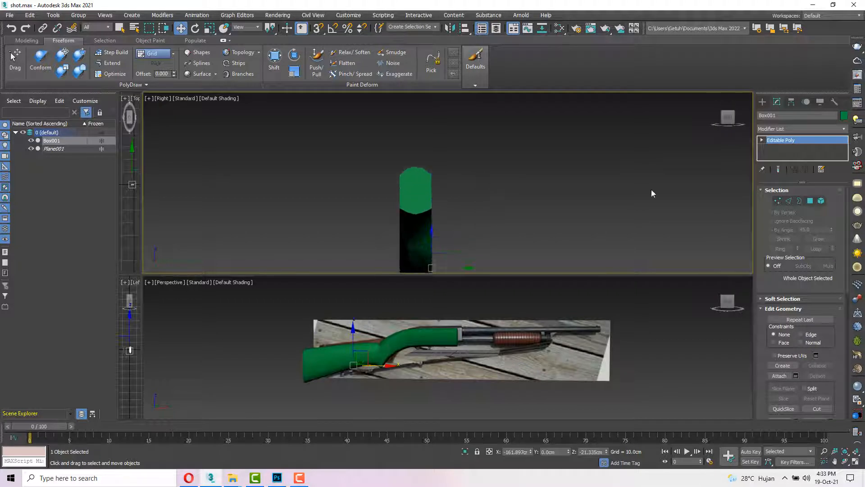
left_click(763, 102)
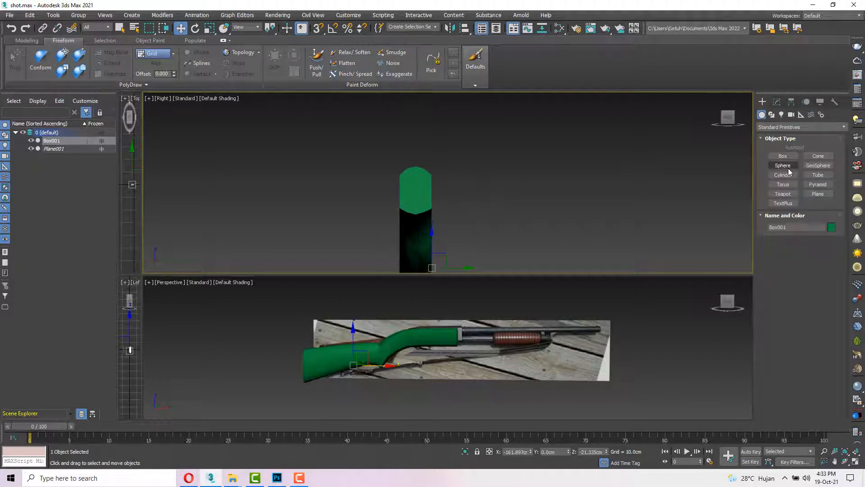
left_click(786, 174)
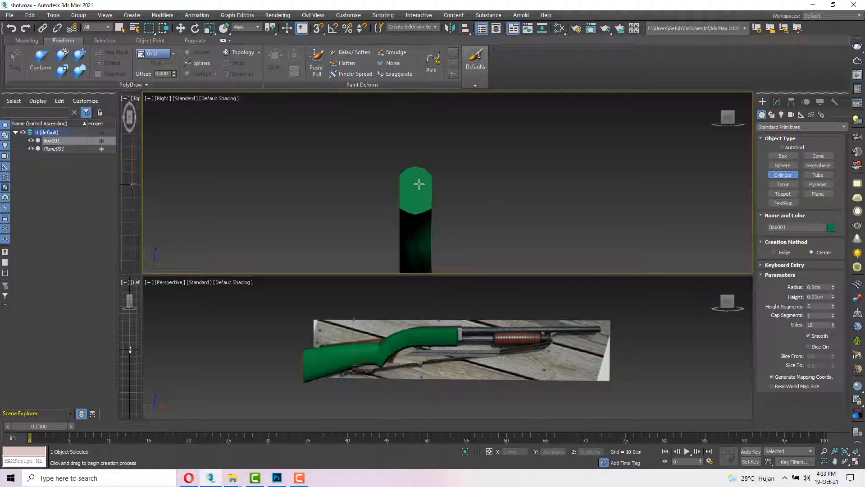
left_click_drag(419, 183, 423, 188)
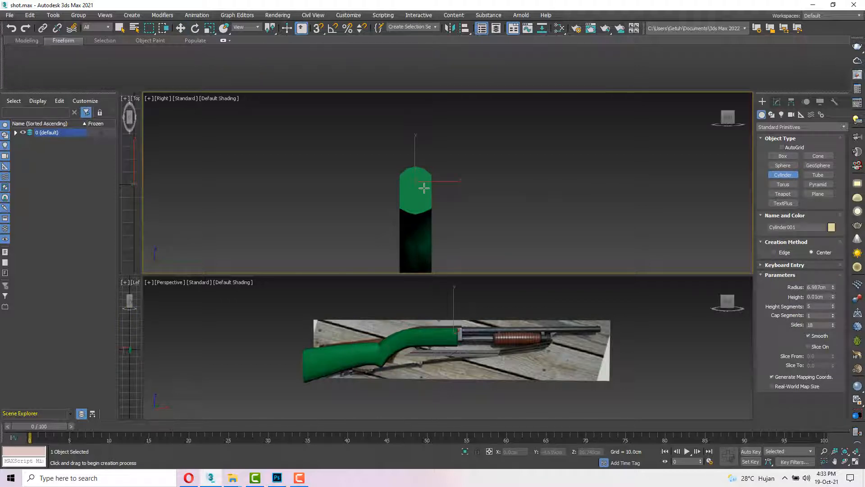
key("F3")
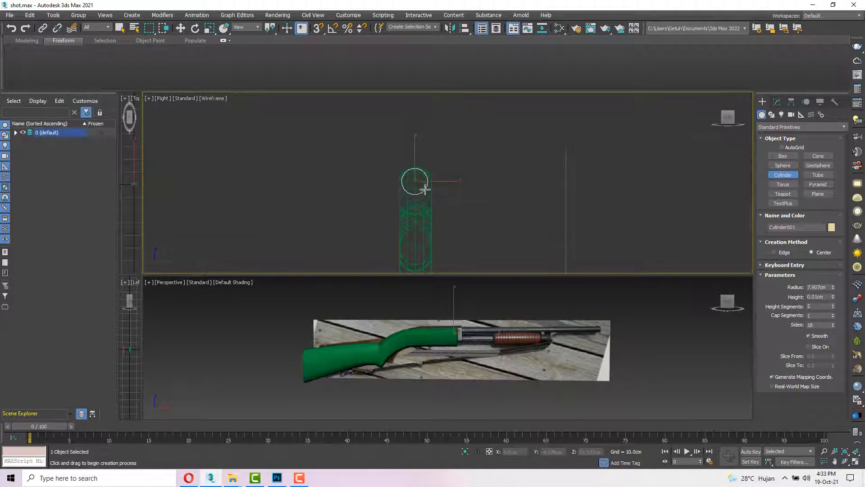
left_click_drag(424, 189, 426, 186)
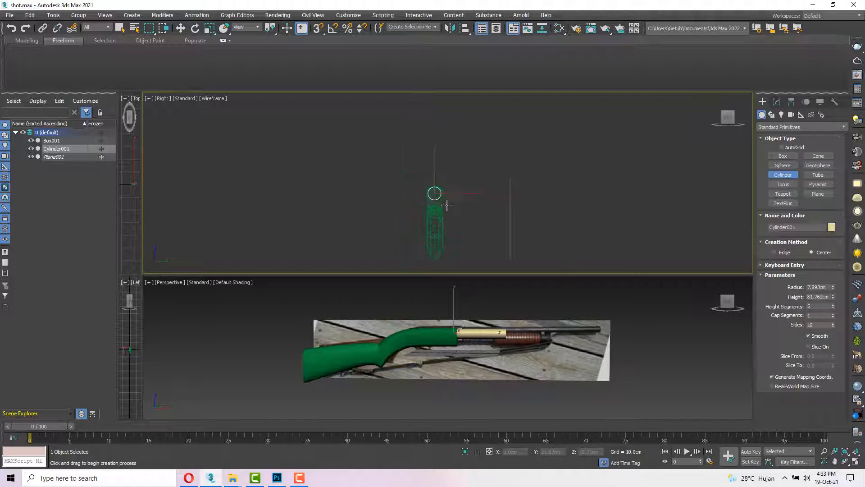
- Set the barrel cylinder's height segments to 1, its height to 235.473 cm and its radius to 5.841 cm, matching the reference barrel
middle_click_drag(444, 202, 475, 207, "alt")
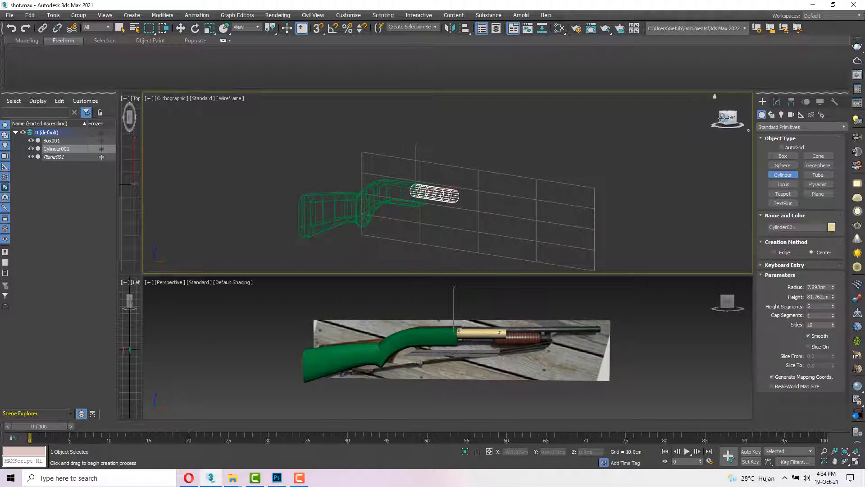
left_click(723, 118)
key("F3")
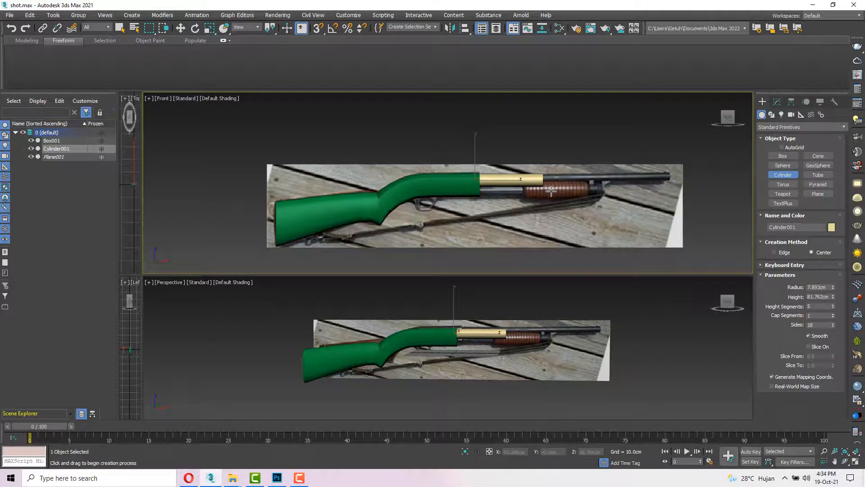
scroll(500, 181, "up", 3)
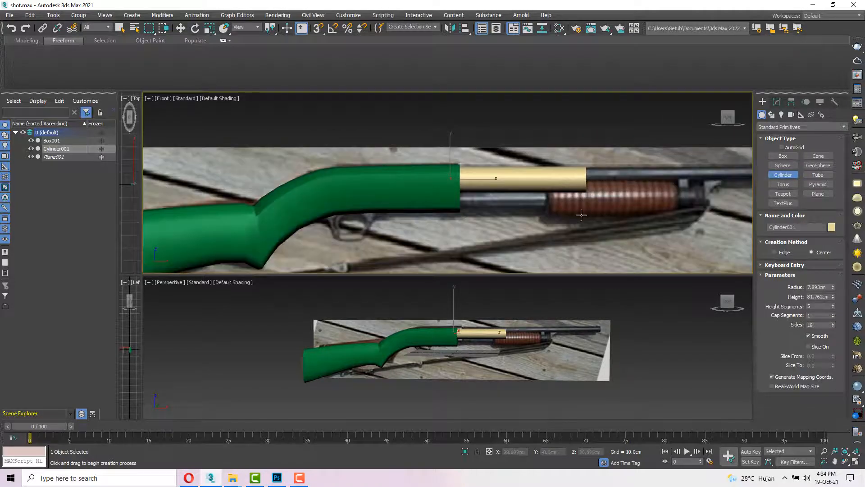
key("F4")
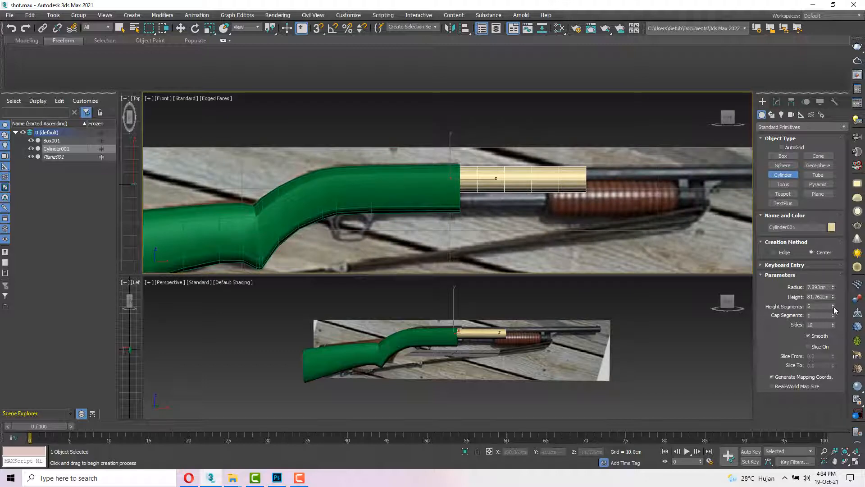
left_click_drag(833, 306, 833, 311)
scroll(571, 222, "down", 2)
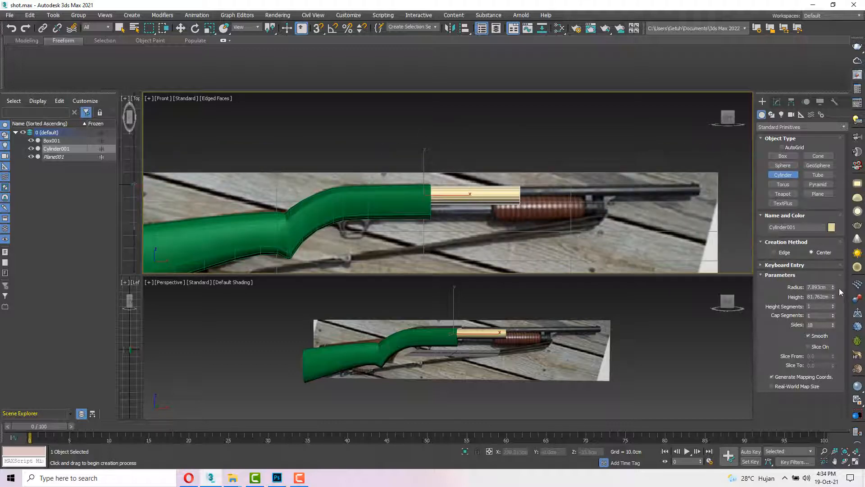
left_click_drag(833, 296, 827, 211)
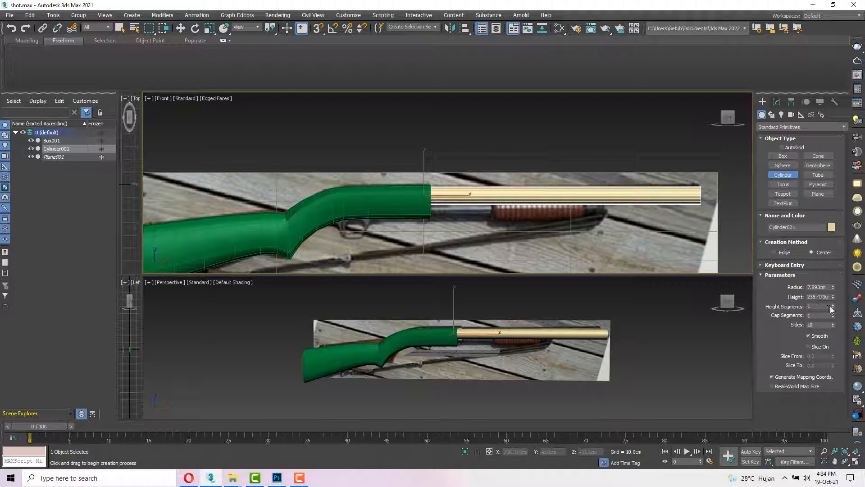
left_click_drag(833, 288, 834, 297)
- Copy the barrel cylinder straight down as the magazine tube and set the copy's radius to 4.906 cm and height to 154.494 cm
key("w")
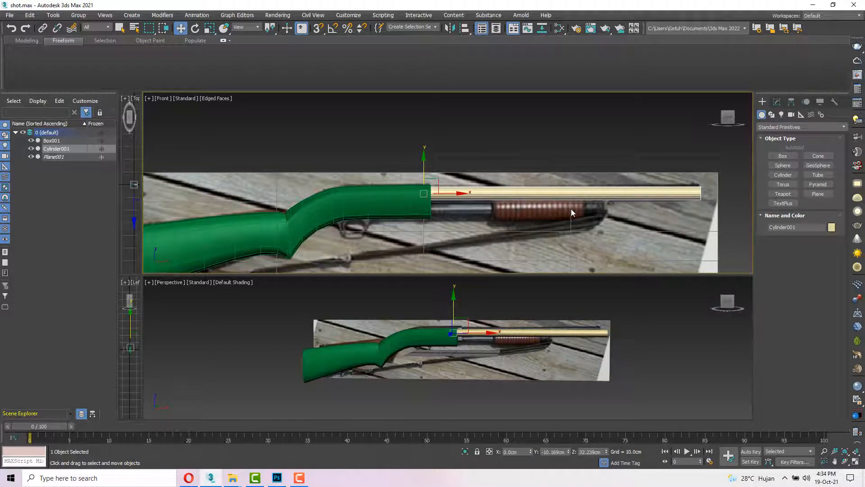
scroll(436, 184, "up", 2)
scroll(436, 184, "down", 1)
left_click_drag(424, 171, 422, 188, "shift")
left_click(433, 278)
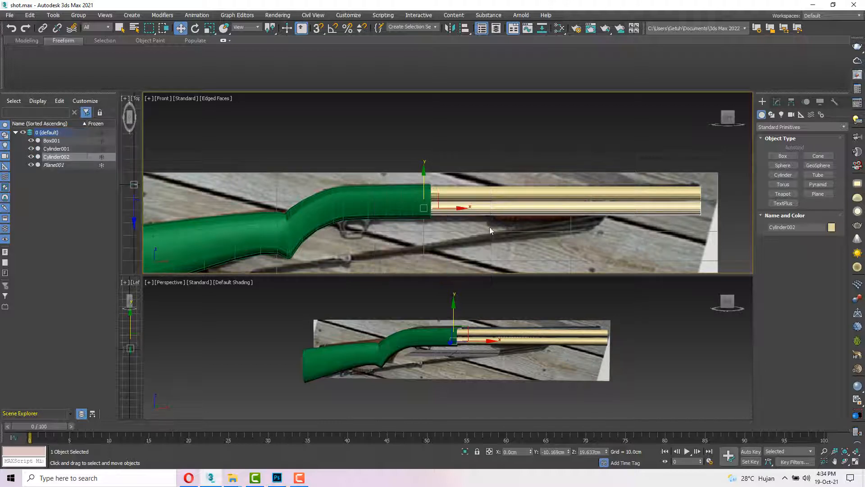
left_click(776, 101)
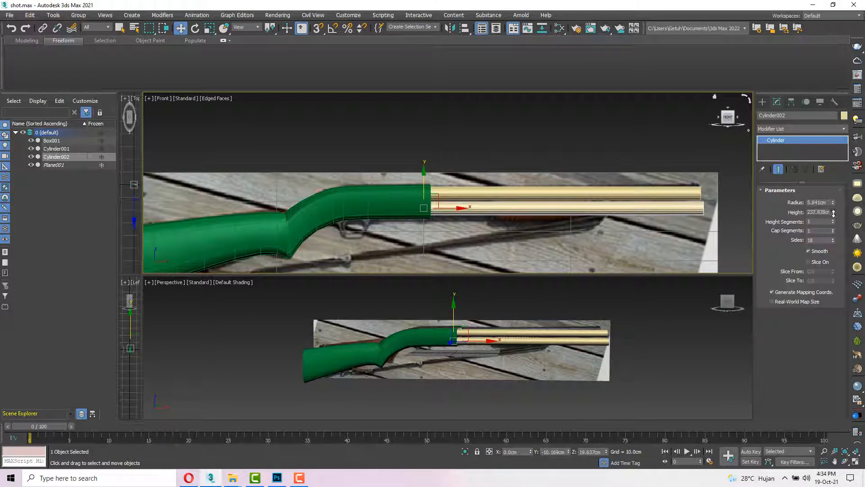
left_click_drag(833, 214, 831, 208)
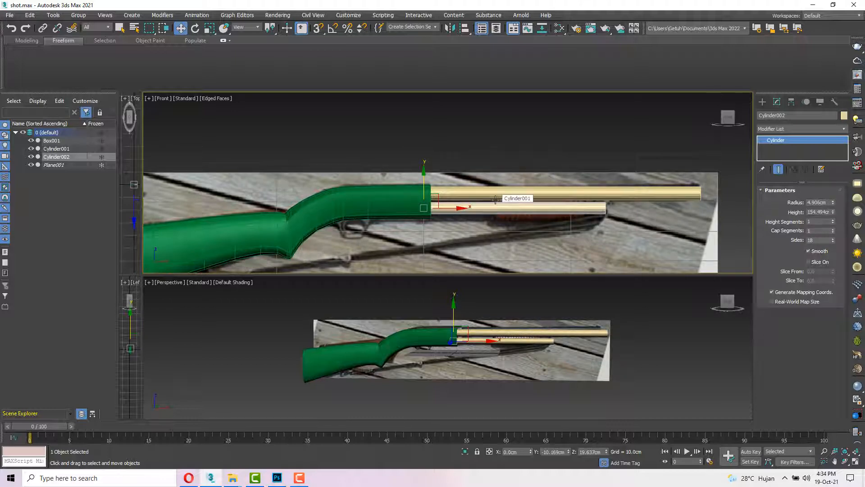
- Convert both the barrel cylinder and the lower tube to Editable Poly
left_click(568, 196, "ctrl")
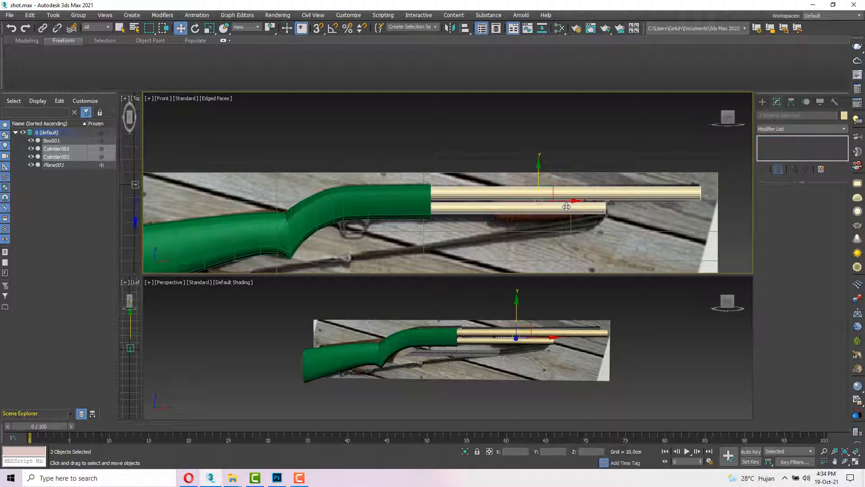
right_click(566, 207)
left_click(528, 194)
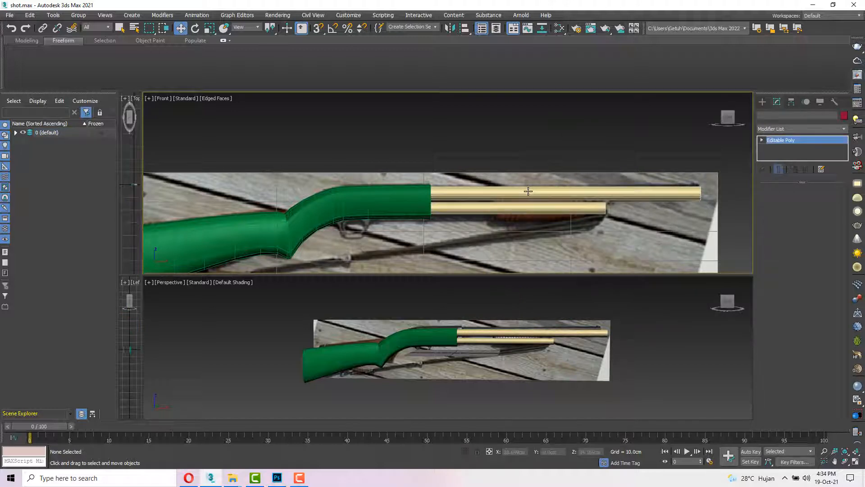
- Select the lower tube and raise it slightly at the receiver's front end to Z 20.328 cm
scroll(537, 216, "up", 2)
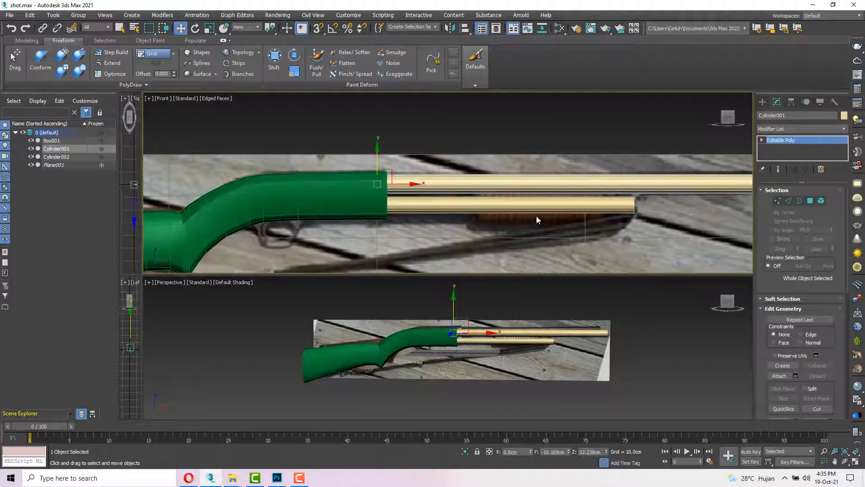
scroll(517, 358, "up", 8)
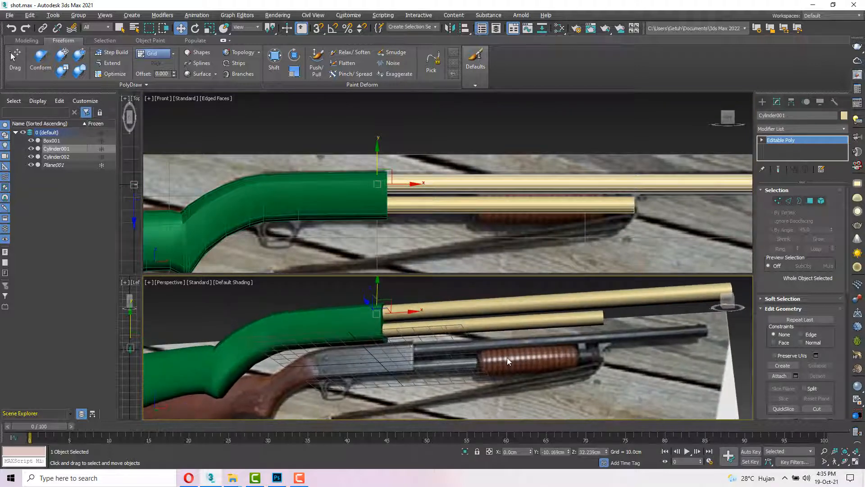
left_click(590, 259)
left_click(551, 319)
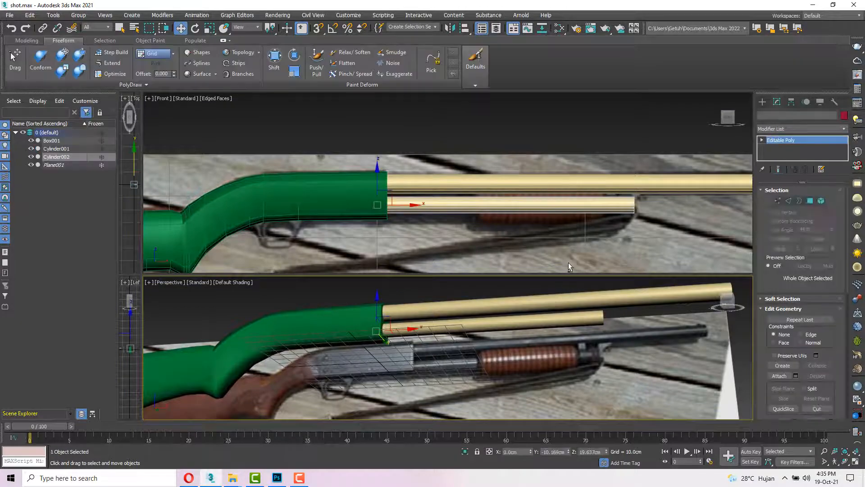
middle_click_drag(569, 262, 569, 283, "alt")
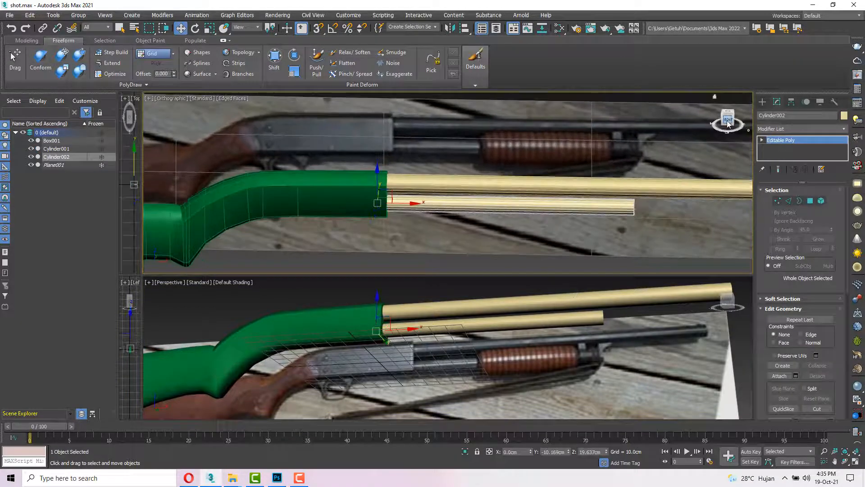
left_click(727, 120)
middle_click_drag(482, 332, 458, 330)
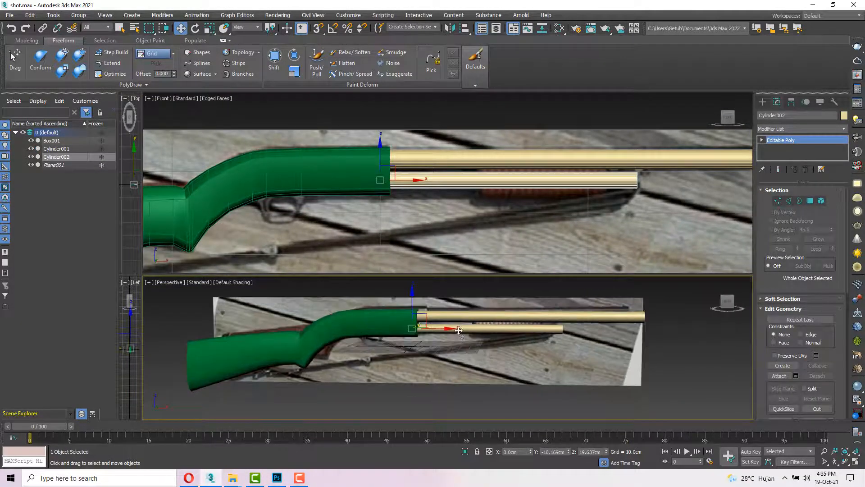
scroll(458, 336, "up", 5)
left_click(461, 376)
left_click(452, 333)
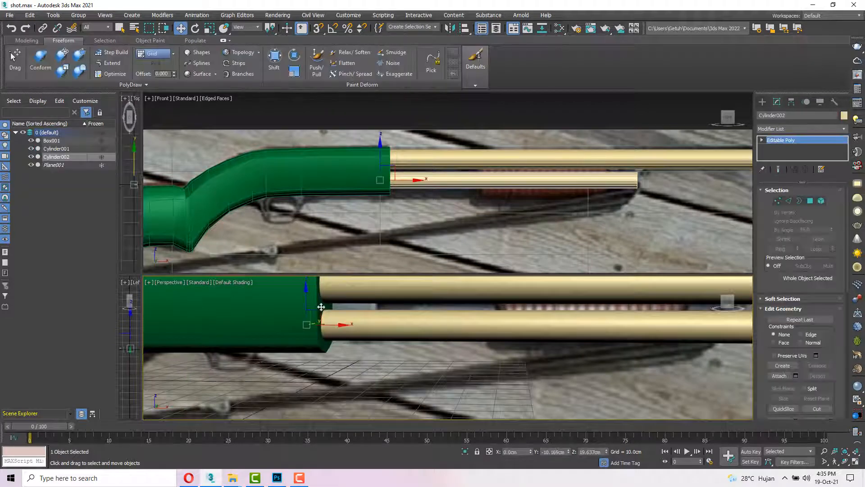
scroll(416, 325, "down", 6)
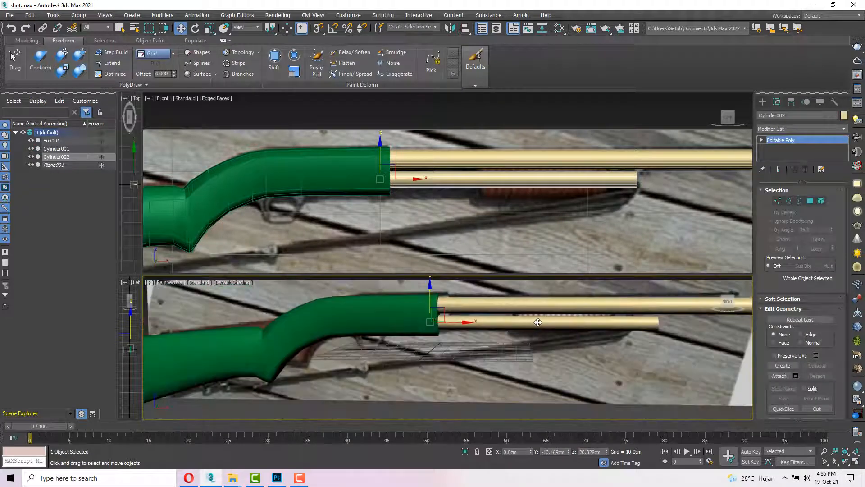
- Make one independent copy of the lower tube, shifted forward along X beyond the tube's front end
mouse_move(416, 325)
left_mouse_down("shift")
mouse_move(673, 334)
mouse_move(625, 326)
left_mouse_up("shift")
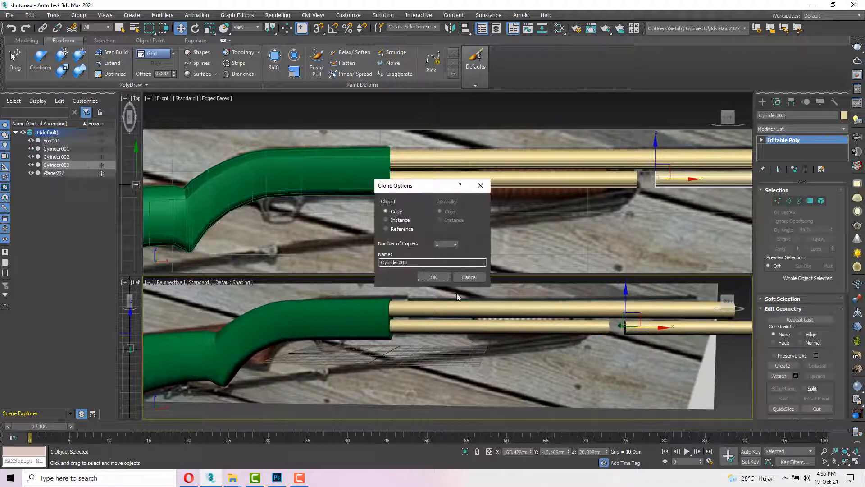
left_click(436, 276)
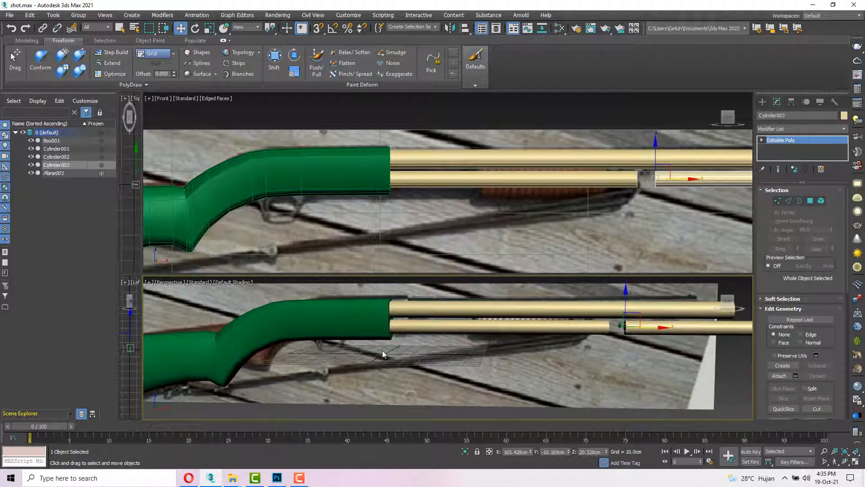
scroll(382, 350, "down", 5)
scroll(582, 329, "up", 6)
- Shorten the copied cylinder along its length and scale it up uniformly to about 149% for the pump grip
key("r")
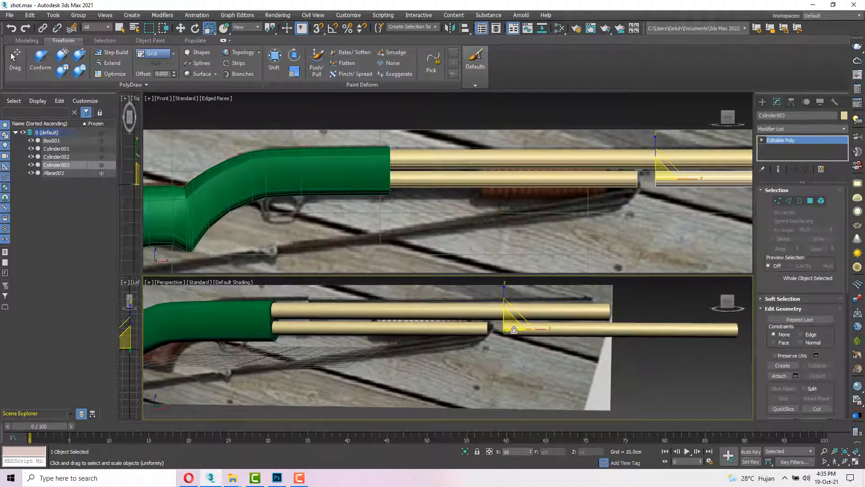
left_click_drag(513, 329, 484, 332)
scroll(518, 329, "up", 2)
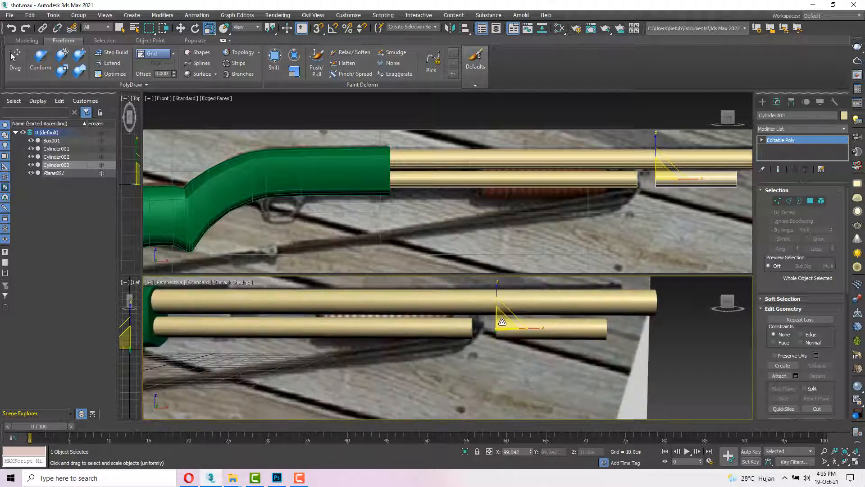
mouse_move(503, 321)
middle_mouse_down("alt")
mouse_move(483, 319)
mouse_move(509, 319)
middle_mouse_up("alt")
left_click_drag(510, 316, 510, 297)
scroll(509, 303, "down", 2)
mouse_move(509, 306)
middle_mouse_down("alt")
mouse_move(528, 308)
mouse_move(523, 315)
middle_mouse_up("alt")
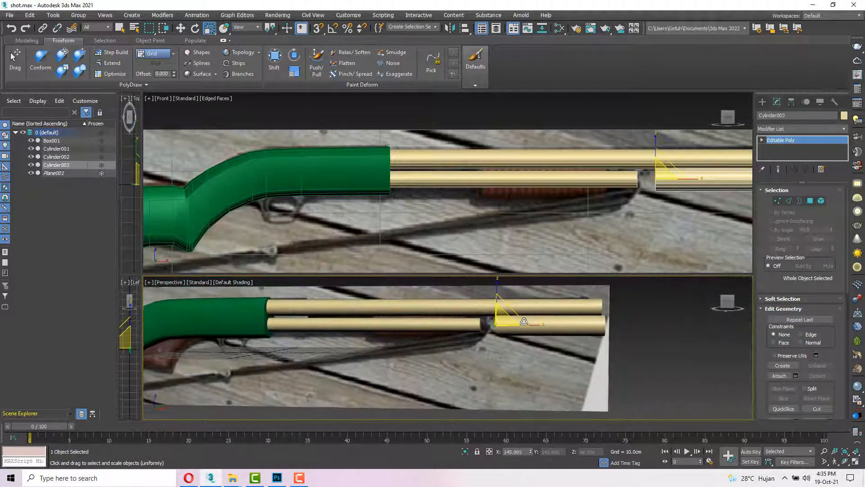
- Move the thick cylinder back along X to 80.98 cm, over the lower tube's front end, and display it see-through
key("w")
left_click_drag(527, 325, 407, 324)
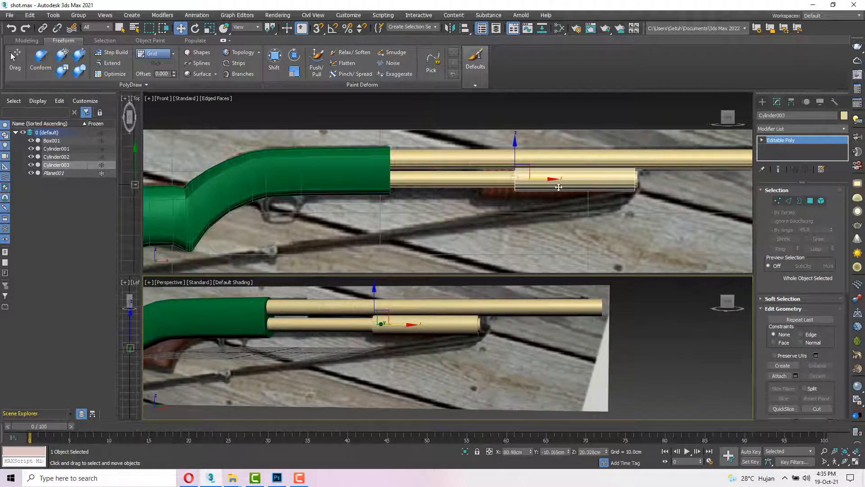
middle_click_drag(566, 212, 533, 218)
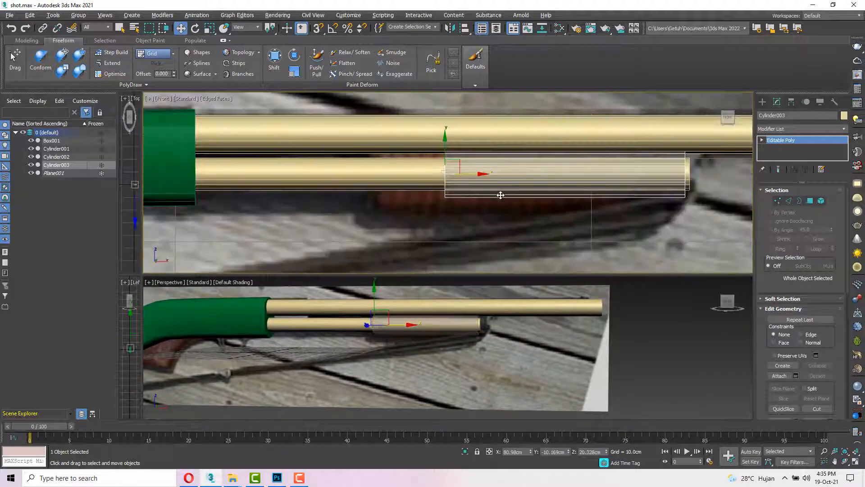
- Select all the gun parts, display them see-through over the reference photo and clear the selection
scroll(387, 170, "down", 6)
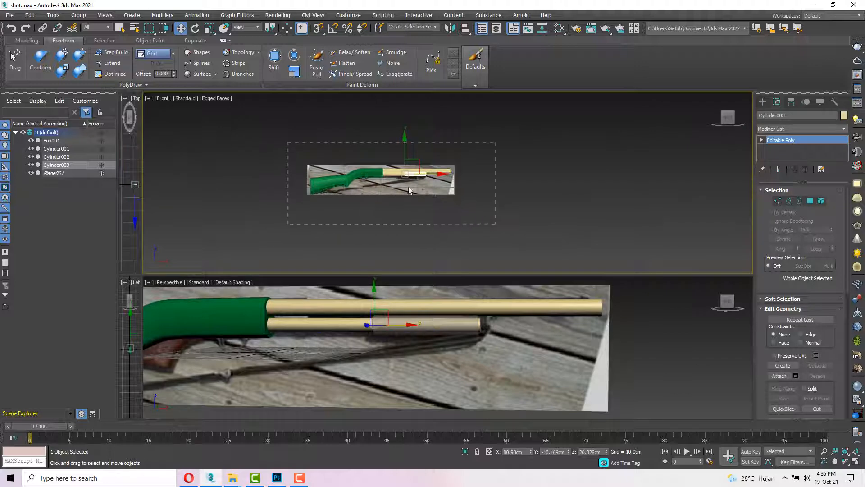
left_click(409, 186)
scroll(417, 166, "up", 10)
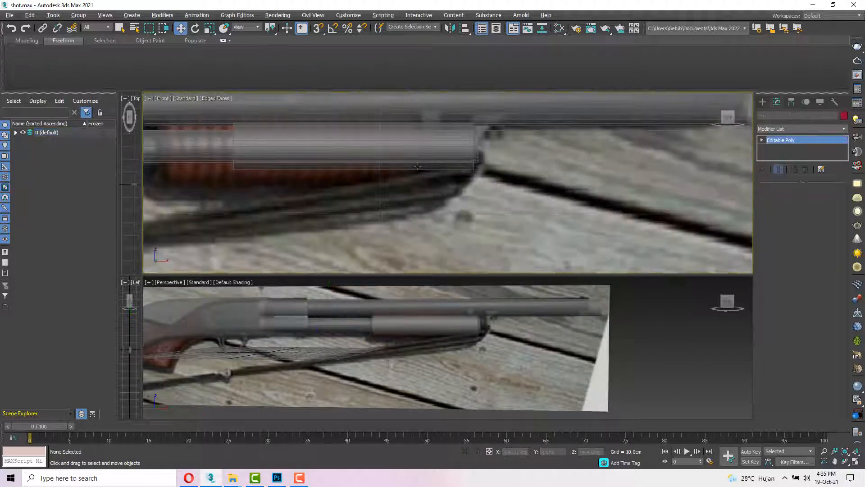
- Move the thick pump grip cylinder back along X toward the grip in the reference photo
left_click(418, 166)
middle_click_drag(302, 150, 436, 195)
scroll(405, 188, "down", 5)
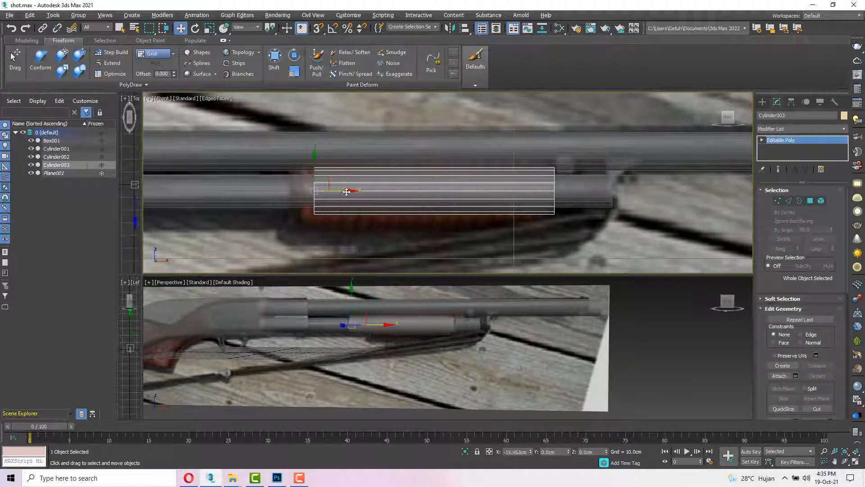
- Scale the lower tube along X to 90% so its front end matches the photo
left_click(280, 195)
scroll(280, 194, "up", 4)
key("e")
key("r")
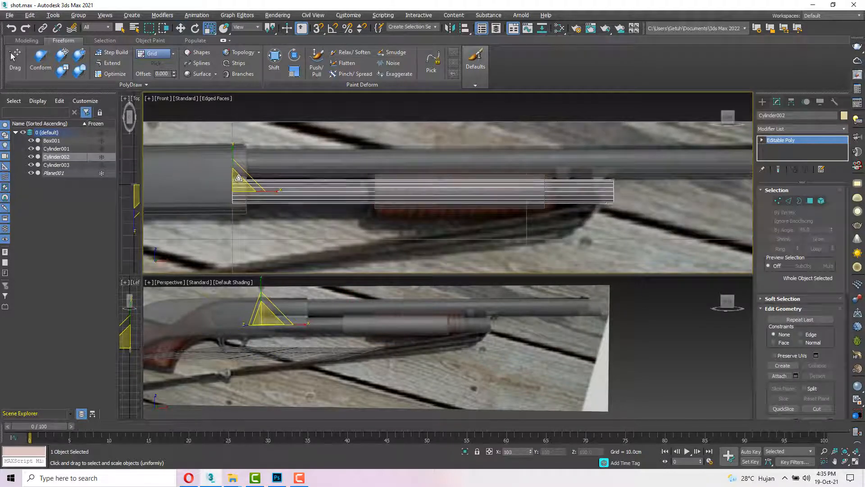
left_click_drag(239, 178, 272, 191)
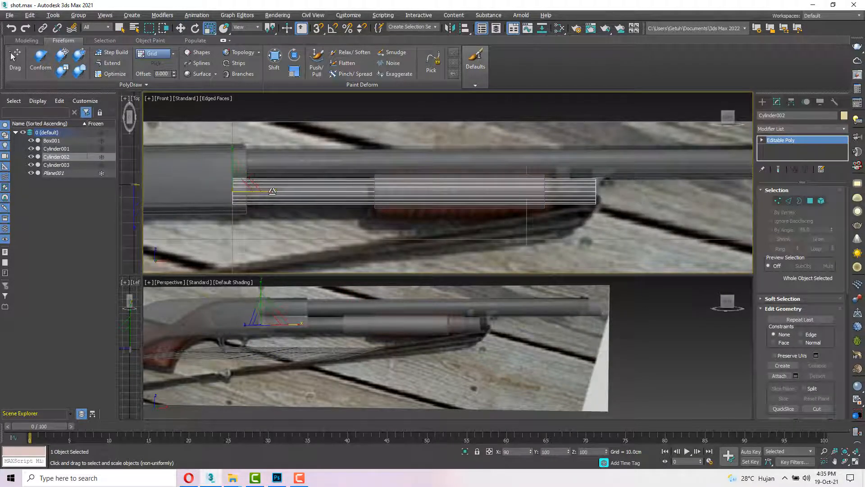
- Scale the pump grip up uniformly to about 182% and shorten it along X to fit the grip in the photo
left_click(403, 188)
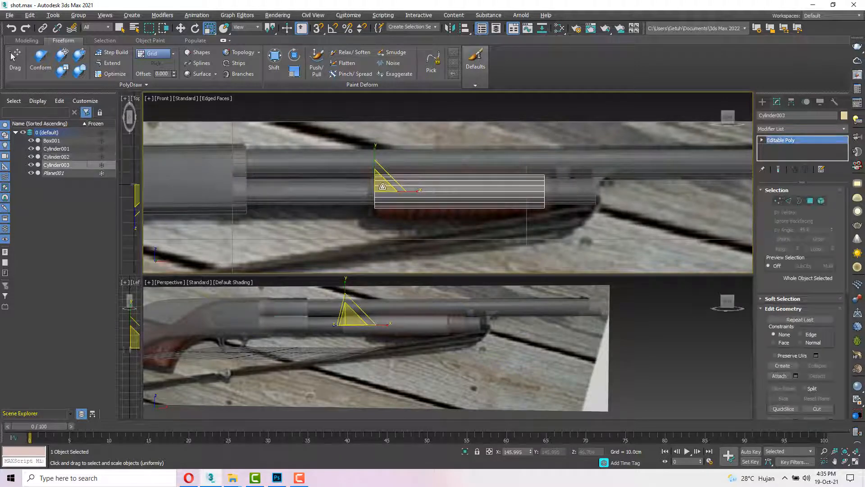
left_click_drag(382, 186, 378, 190)
key("w")
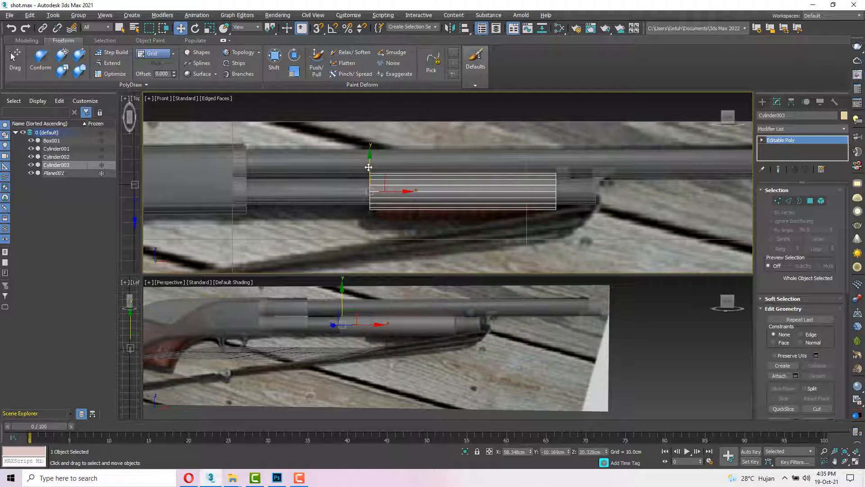
key("r")
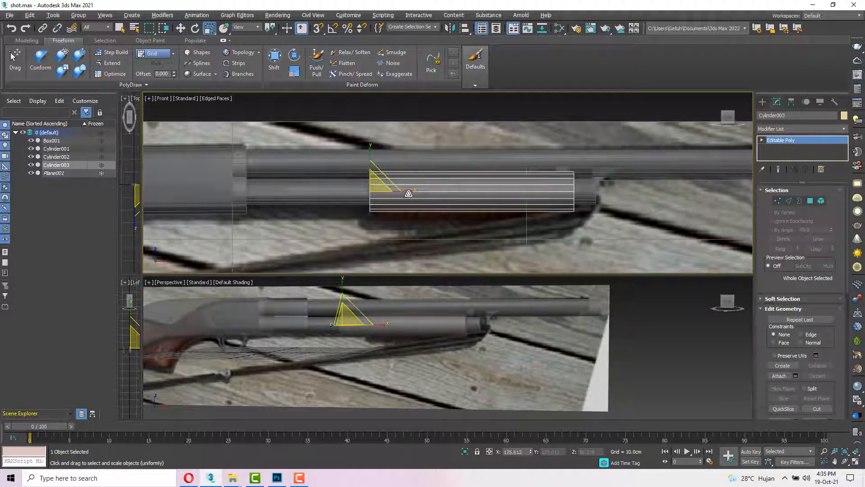
mouse_move(407, 193)
left_mouse_down()
mouse_move(380, 182)
mouse_move(411, 191)
left_mouse_up()
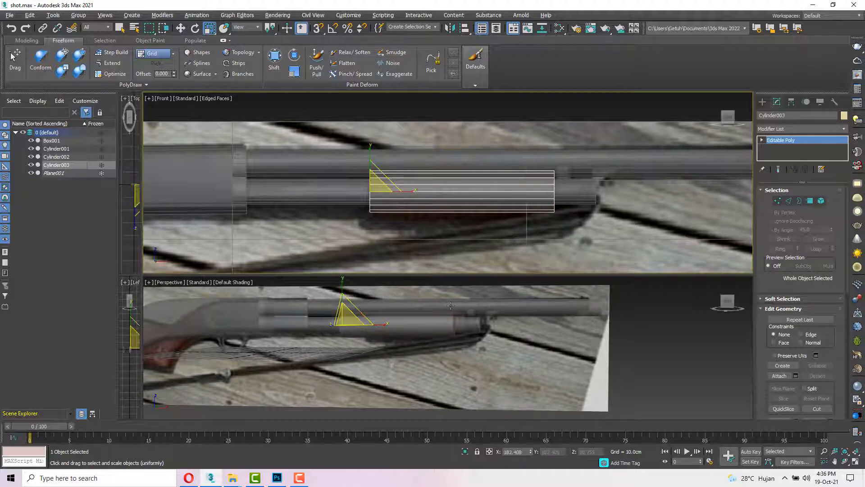
- Select all four gun parts and turn off their see-through display
scroll(439, 308, "down", 10)
left_click(528, 263)
scroll(457, 246, "down", 5)
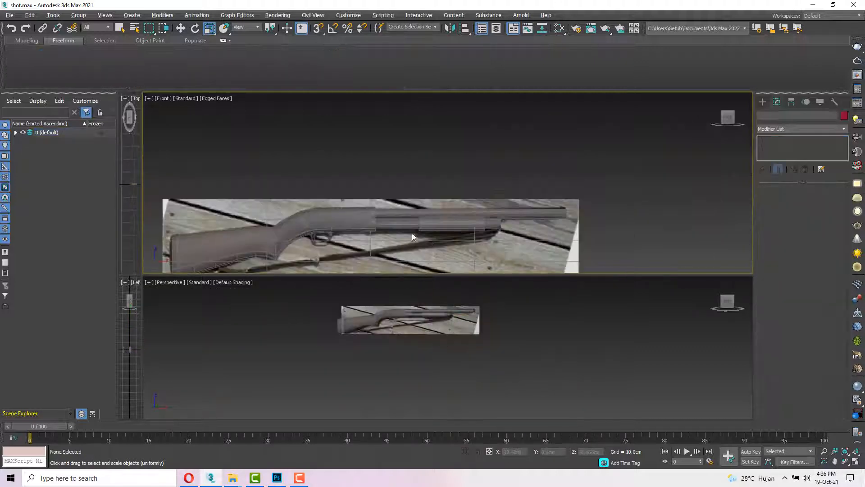
left_click_drag(562, 270, 559, 266)
scroll(487, 315, "up", 6)
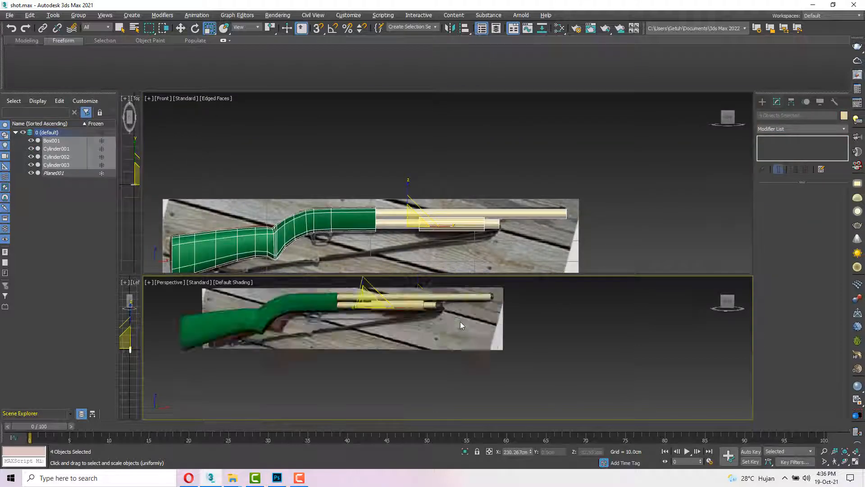
- Select only the pump grip cylinder and scale it down uniformly to about 171%
left_click(401, 299)
scroll(418, 325, "up", 3)
left_click(432, 341)
scroll(431, 341, "down", 3)
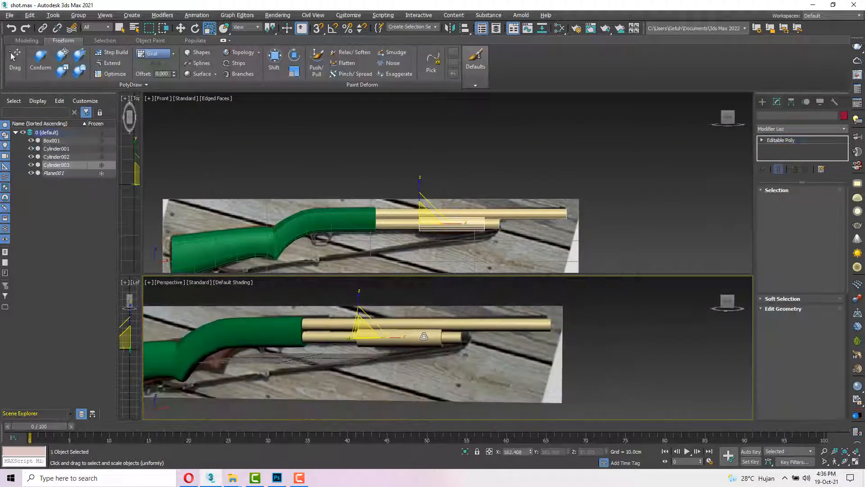
mouse_move(431, 341)
middle_mouse_down("alt")
mouse_move(403, 322)
mouse_move(429, 333)
mouse_move(408, 342)
mouse_move(424, 338)
middle_mouse_up("alt")
scroll(541, 366, "up", 5)
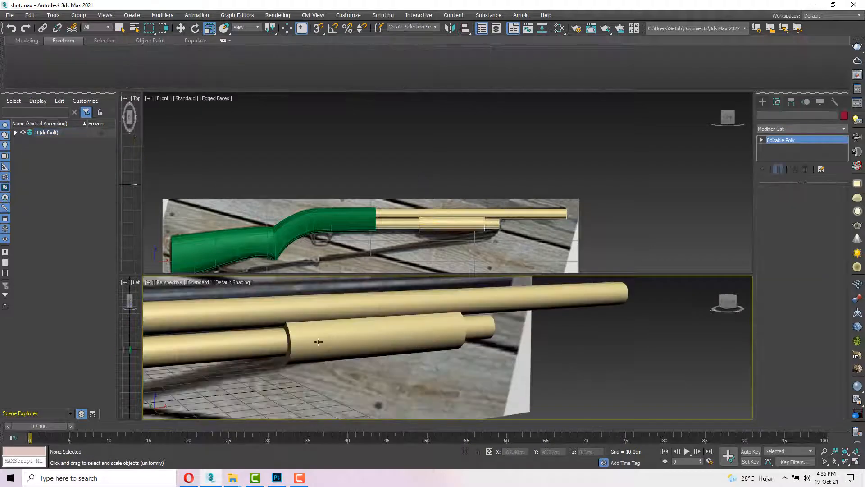
left_click_drag(282, 342, 321, 336)
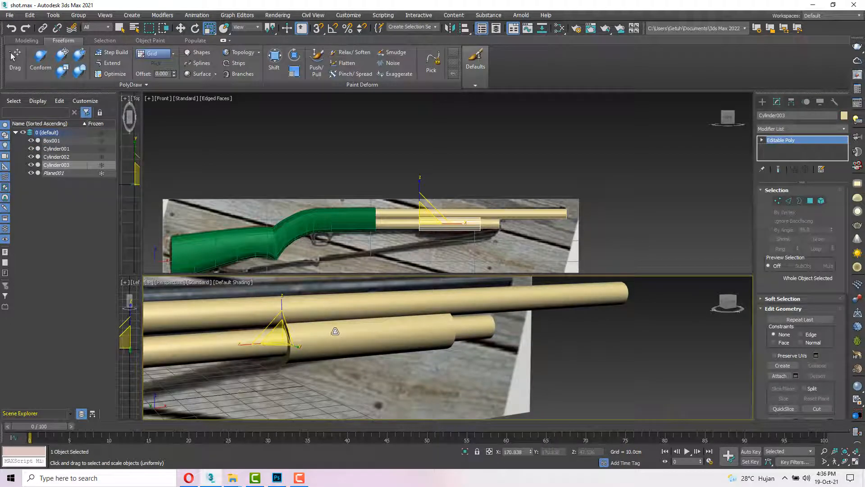
- Convert the pump grip to an Editable Poly and show edged faces in the Perspective view
right_click(334, 334)
mouse_move(379, 429)
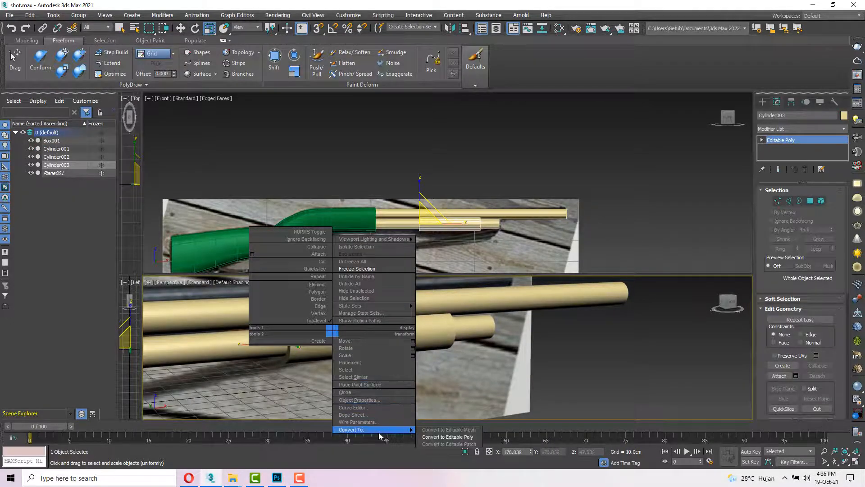
left_click(456, 437)
key("F3")
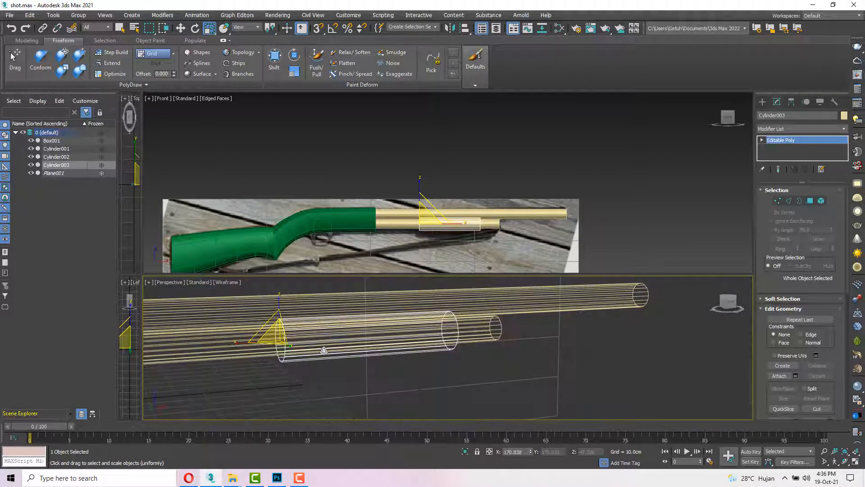
mouse_move(376, 358)
middle_mouse_down("alt")
mouse_move(352, 345)
mouse_move(397, 297)
mouse_move(389, 317)
middle_mouse_up("alt")
key("F3")
scroll(386, 365, "up", 3)
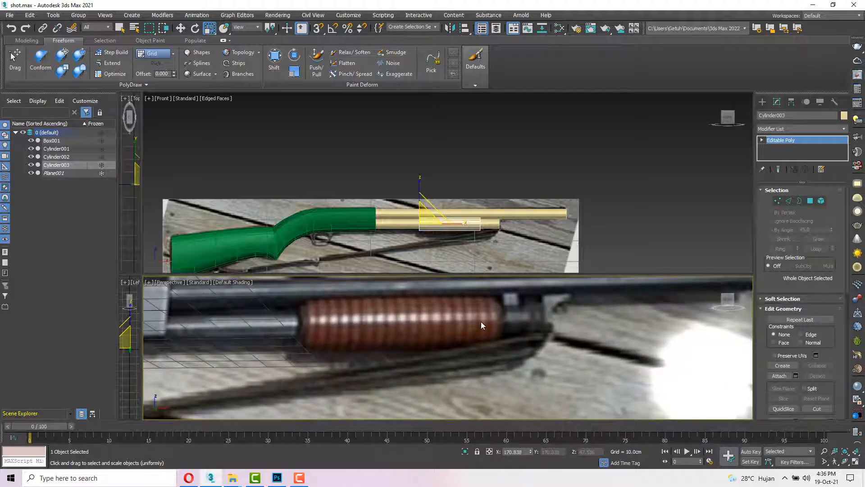
scroll(427, 320, "down", 5)
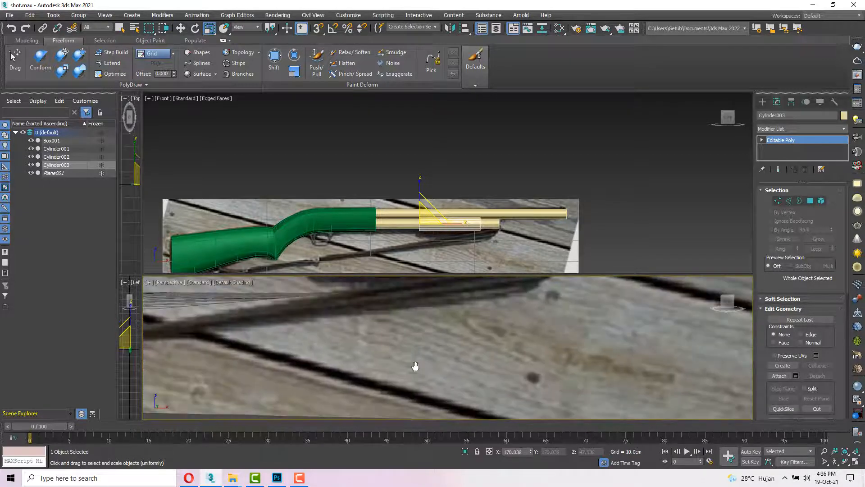
scroll(381, 345, "up", 3)
key("F4")
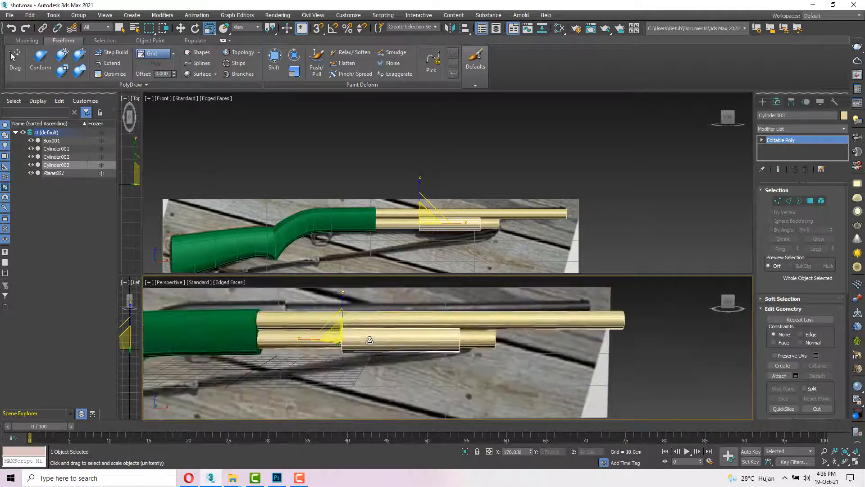
- Select the full ring of lengthwise edges around the pump grip at edge level
key("z")
key("2")
left_click(412, 341)
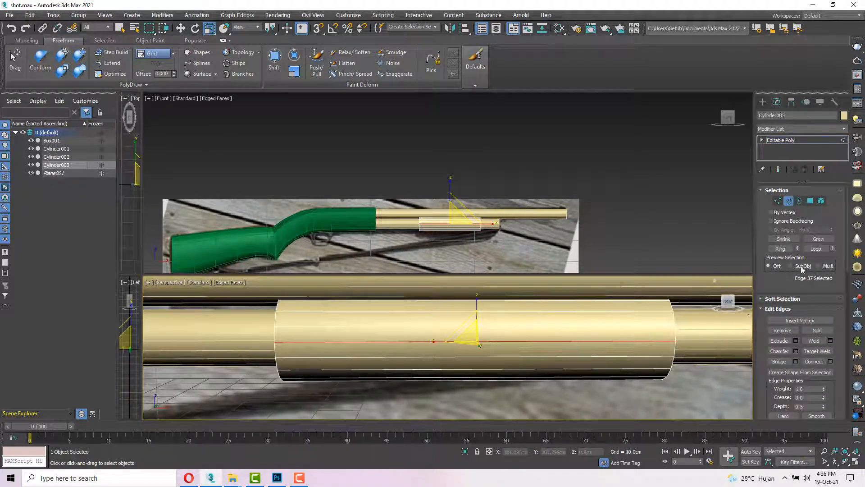
left_click(781, 248)
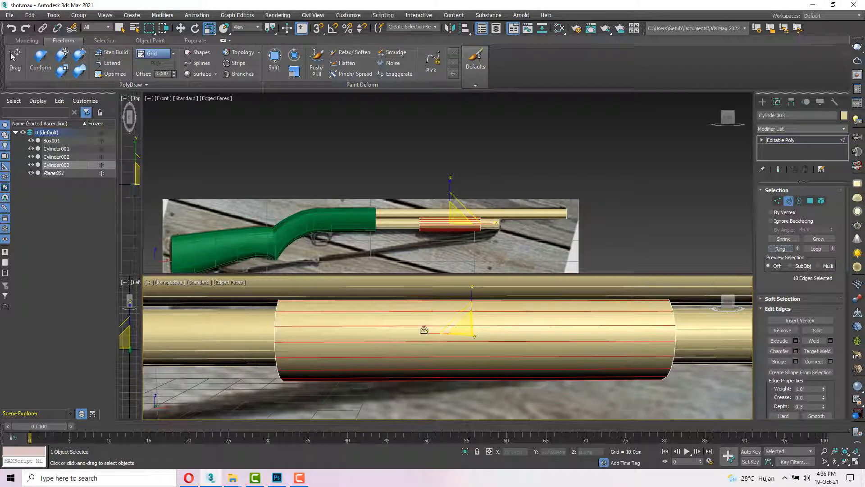
- Connect the selected lengthwise edges of the pump grip with 16 segments
right_click(430, 337)
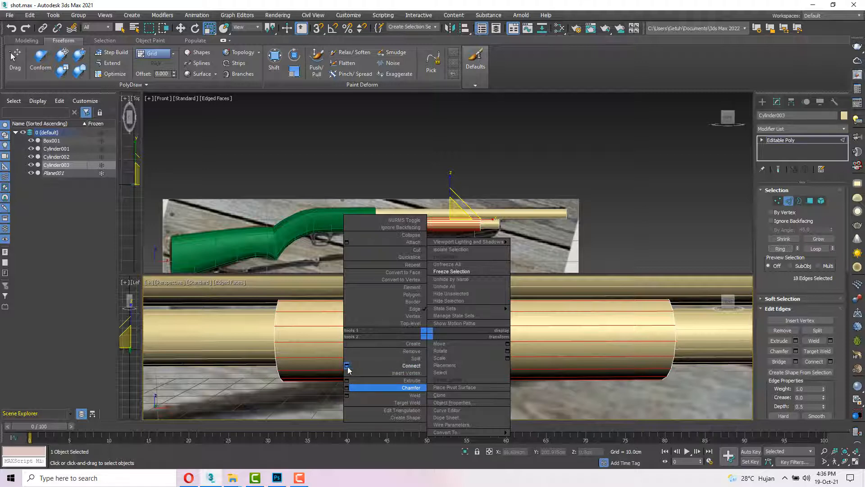
left_click(347, 366)
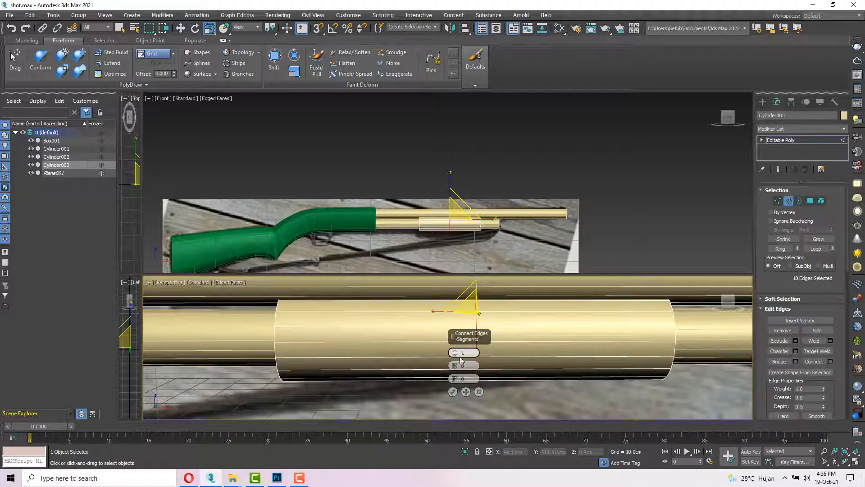
left_click_drag(454, 349, 451, 324)
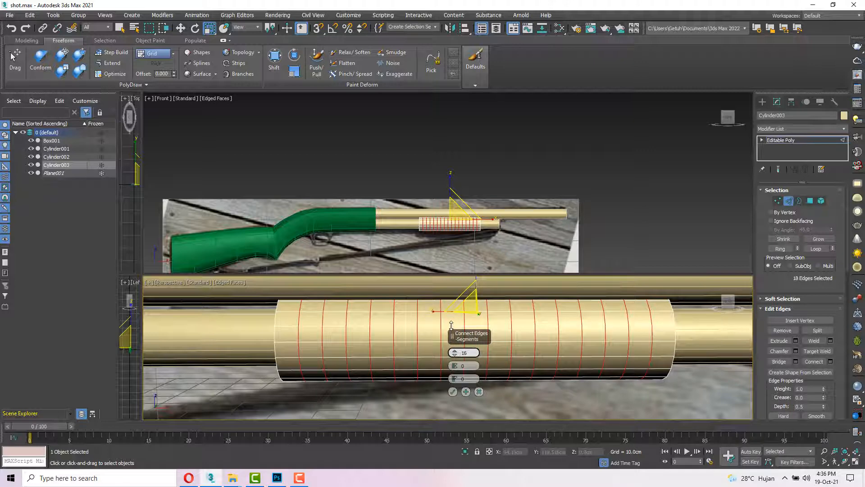
left_click(454, 356)
left_click(455, 352)
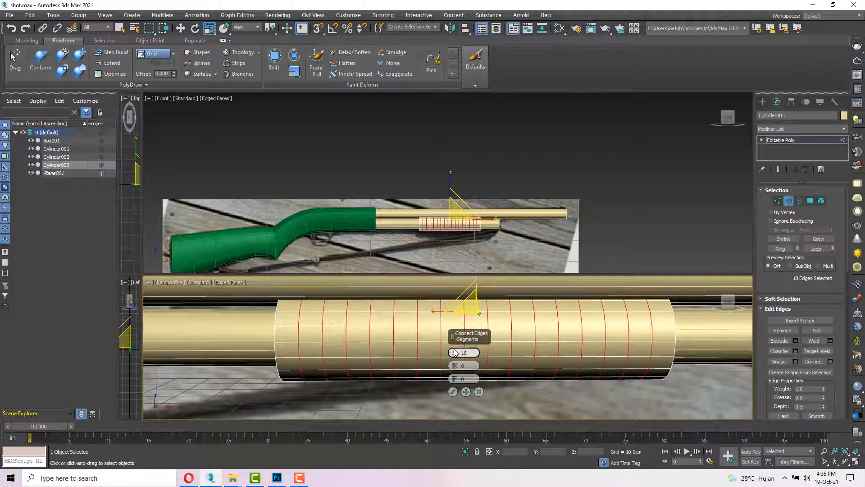
left_click(453, 391)
- Extrude the new edge loops into the pump grip with a height of -0.907 cm
scroll(450, 369, "down", 3)
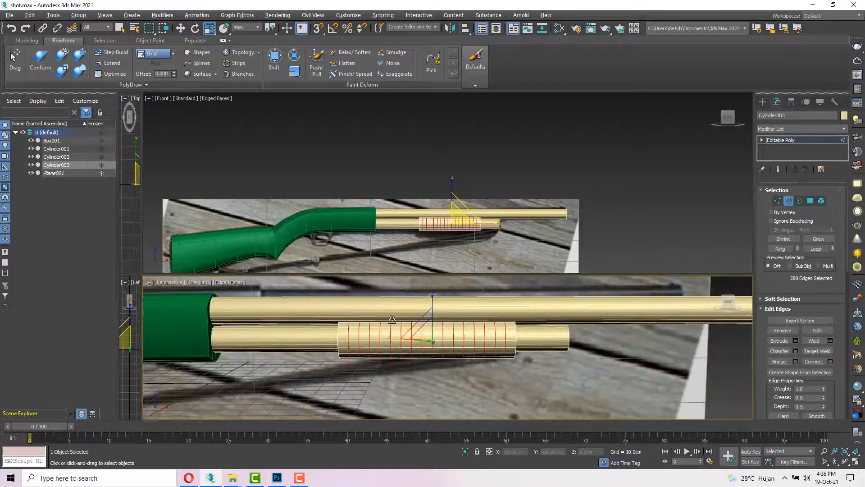
middle_click_drag(451, 370, 366, 353, "alt")
scroll(365, 353, "up", 4)
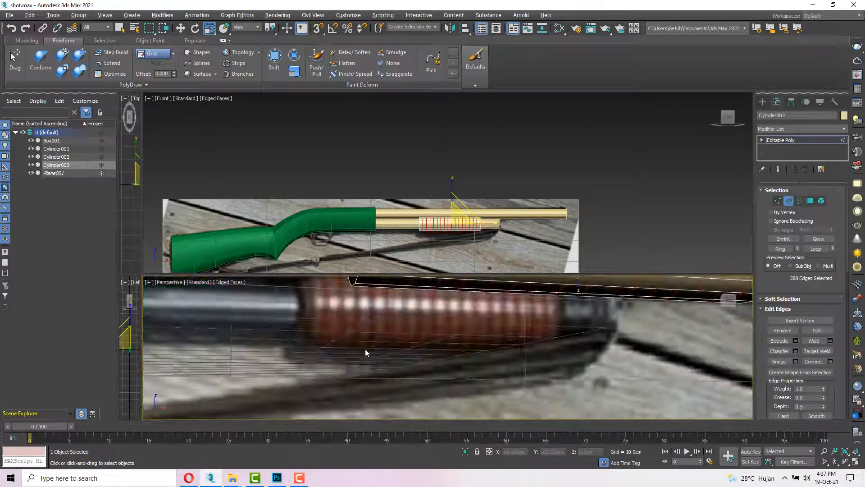
scroll(428, 333, "down", 5)
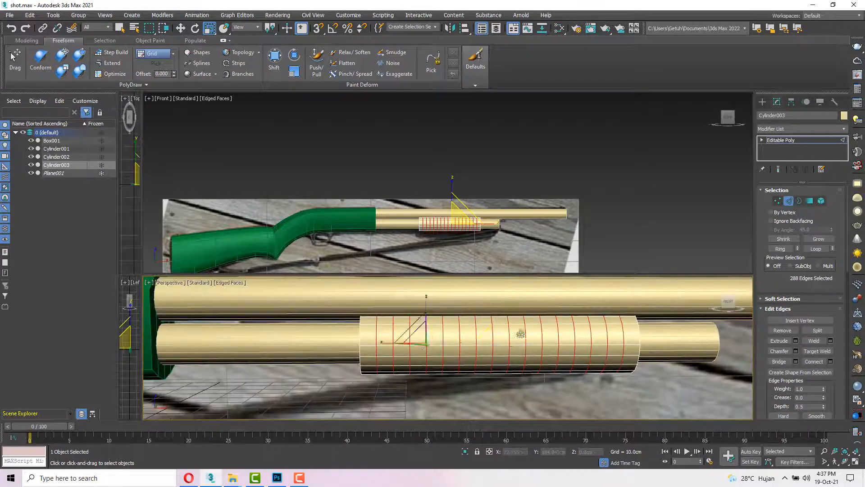
scroll(391, 341, "up", 4)
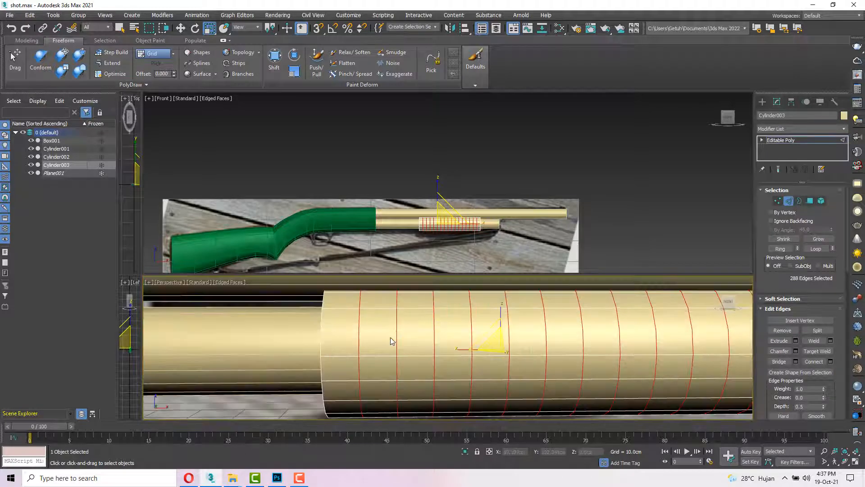
right_click(358, 326)
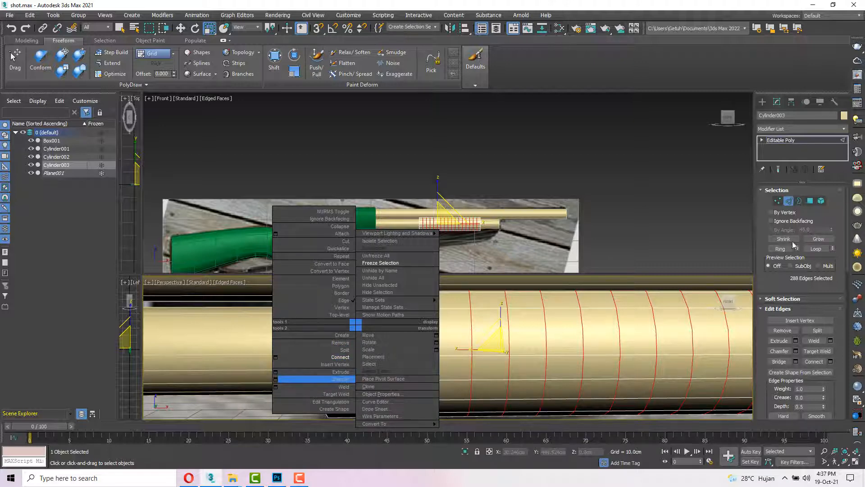
left_click(277, 372)
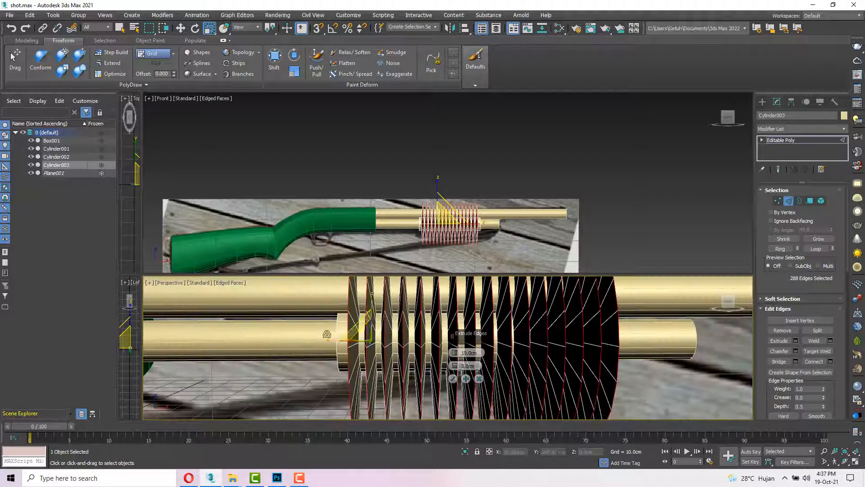
mouse_move(326, 334)
middle_mouse_down("alt")
mouse_move(317, 337)
mouse_move(325, 339)
middle_mouse_up("alt")
scroll(325, 339, "down", 3)
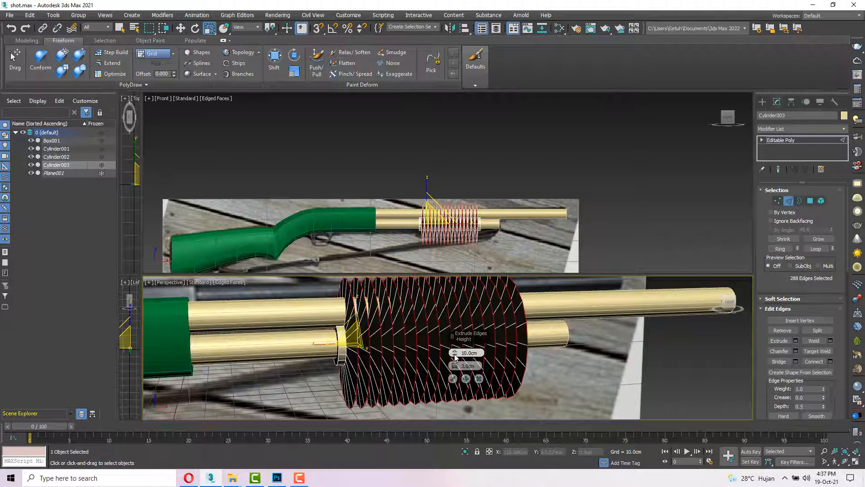
left_click_drag(454, 354, 459, 393)
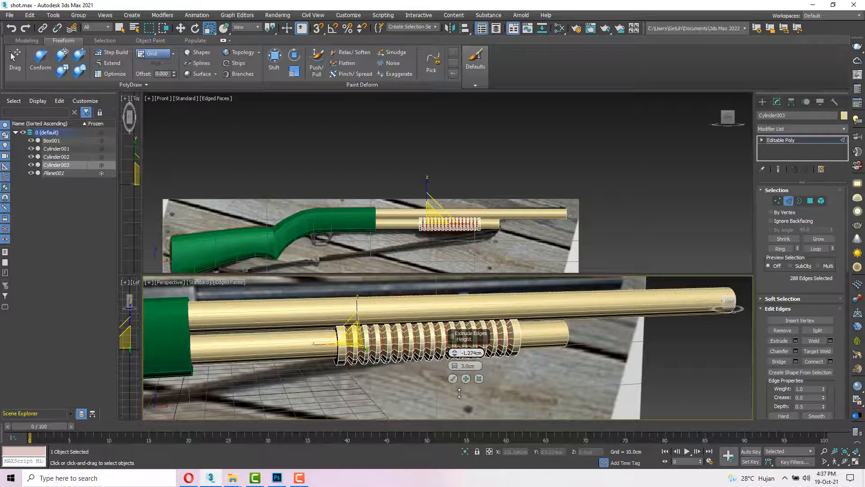
scroll(332, 353, "up", 5)
middle_click_drag(333, 353, 306, 373)
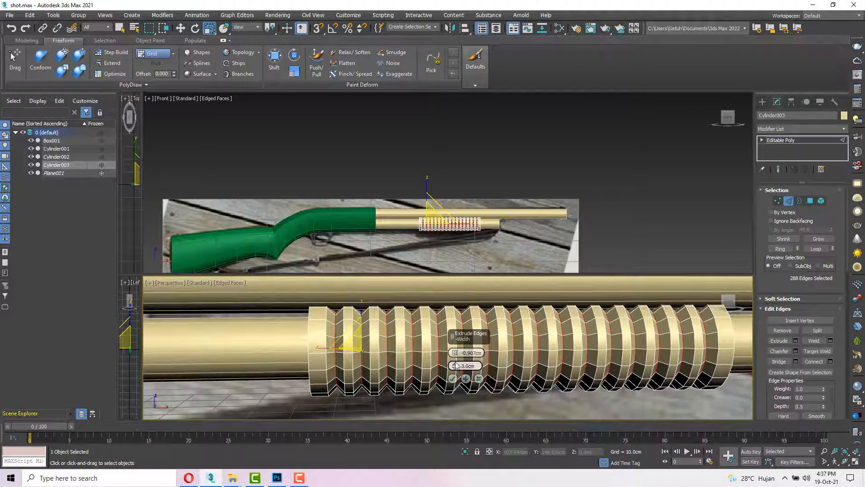
- Narrow the edge extrusion width to 0.794 cm, fine-tune its height and apply the grooves
left_click_drag(456, 366, 460, 374)
left_click_drag(459, 371, 454, 353)
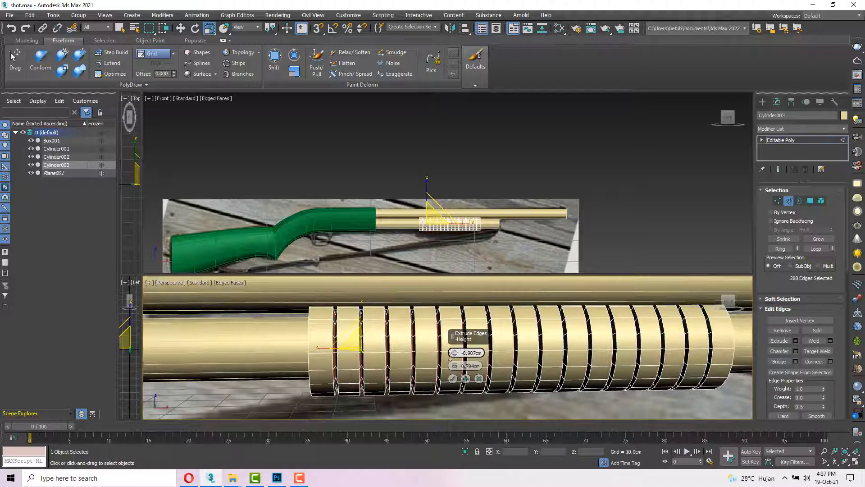
left_click_drag(453, 351, 453, 350)
left_click(453, 378)
- Select the ring-shaped end cap polygons at both ends of the grooved pump grip at polygon level
scroll(501, 313, "down", 5)
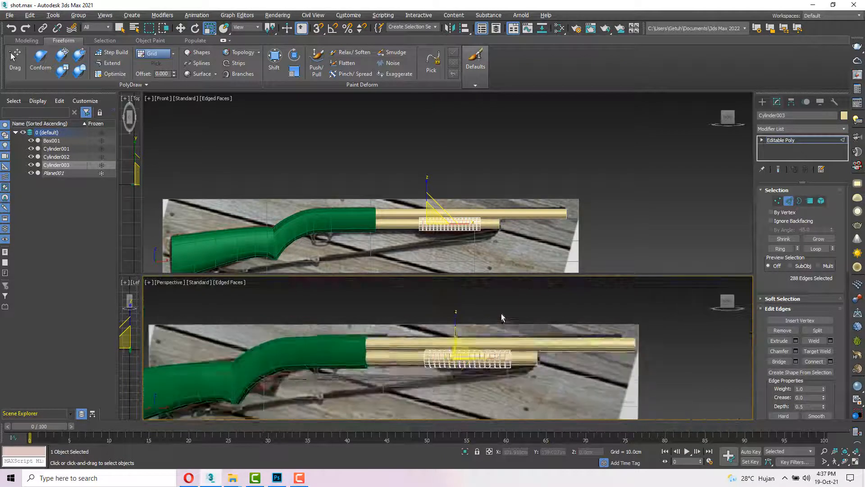
scroll(514, 358, "up", 3)
scroll(514, 358, "up", 2)
left_click(485, 355)
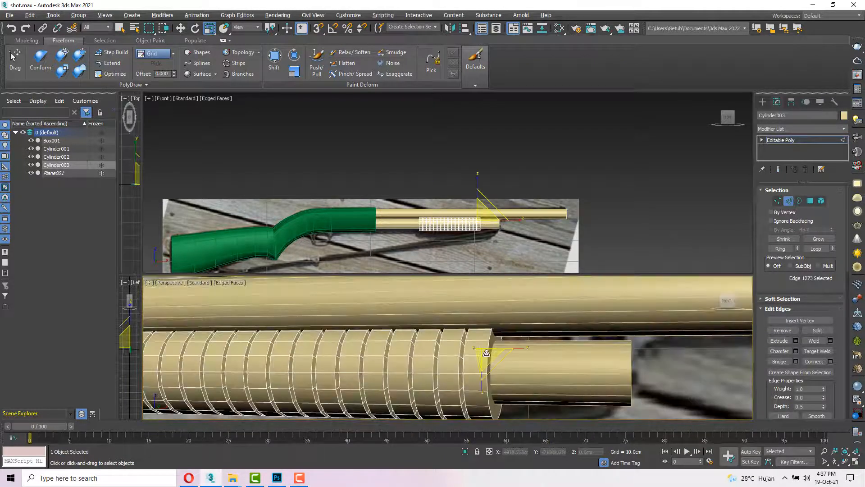
scroll(486, 354, "up", 3)
scroll(487, 355, "down", 8)
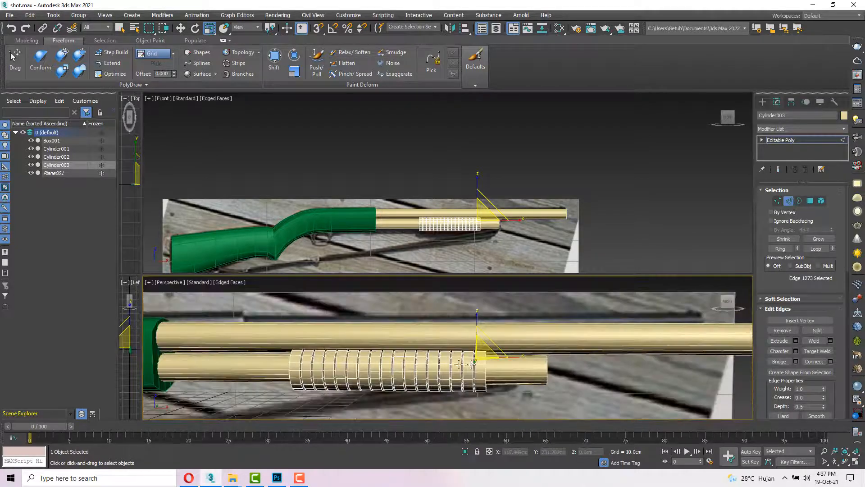
scroll(468, 356, "up", 5)
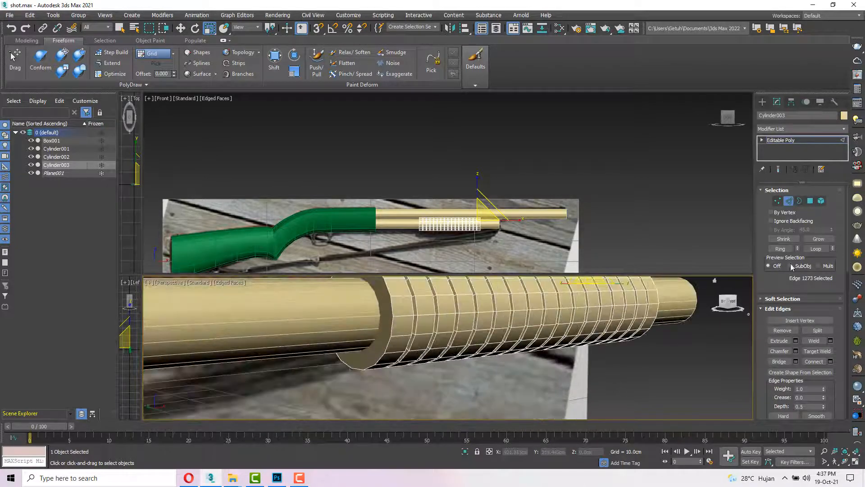
key("4")
left_click(360, 356)
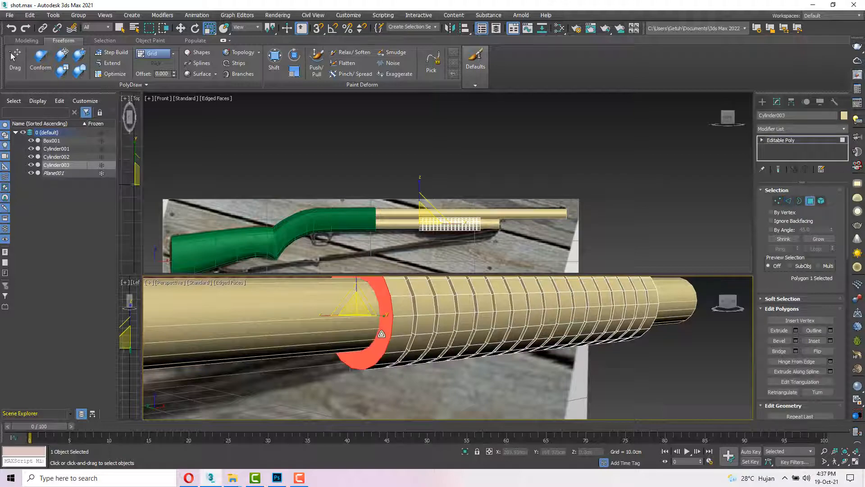
middle_click_drag(360, 356, 471, 359, "alt")
key("alt+x")
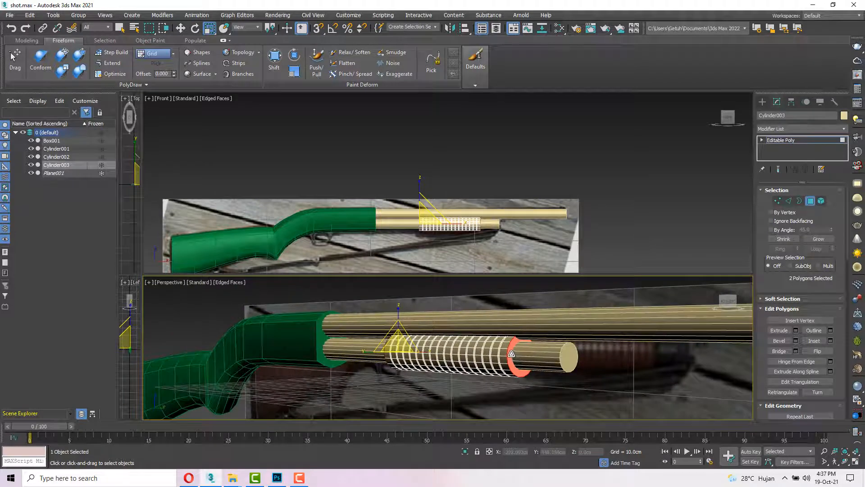
scroll(511, 353, "up", 4)
- Extrude both end caps of the pump grip slightly outward, scale them to about 94 percent for tapered ends and deselect the grip
key("shift+e")
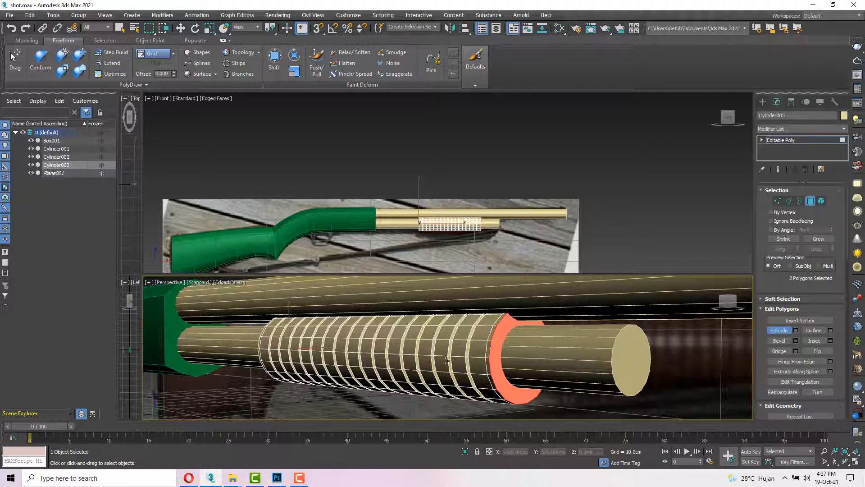
middle_click_drag(445, 360, 494, 354, "alt")
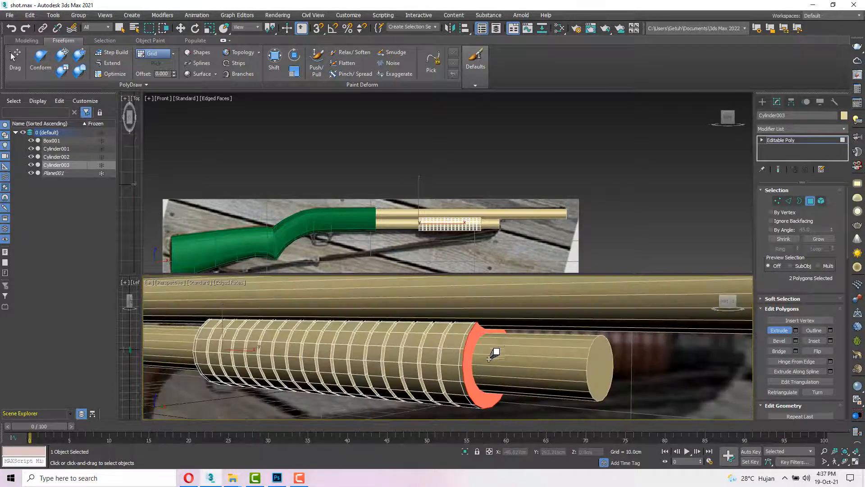
key("r")
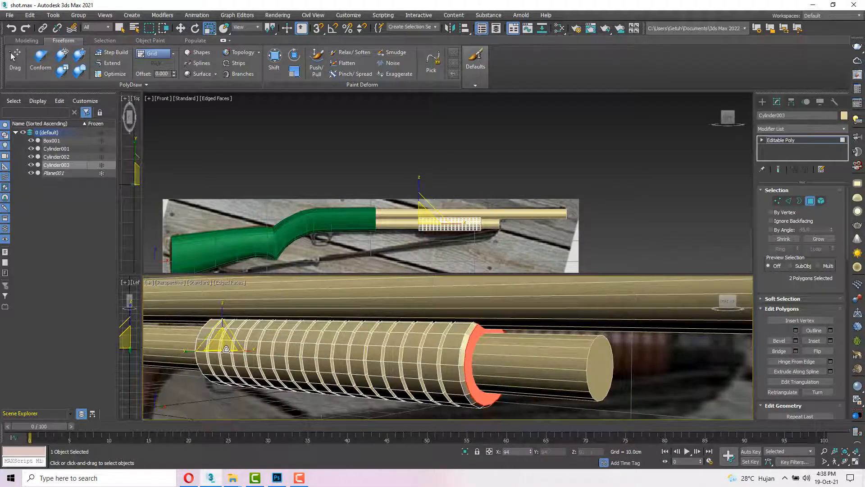
scroll(229, 349, "down", 4)
middle_click_drag(604, 383, 689, 389, "alt")
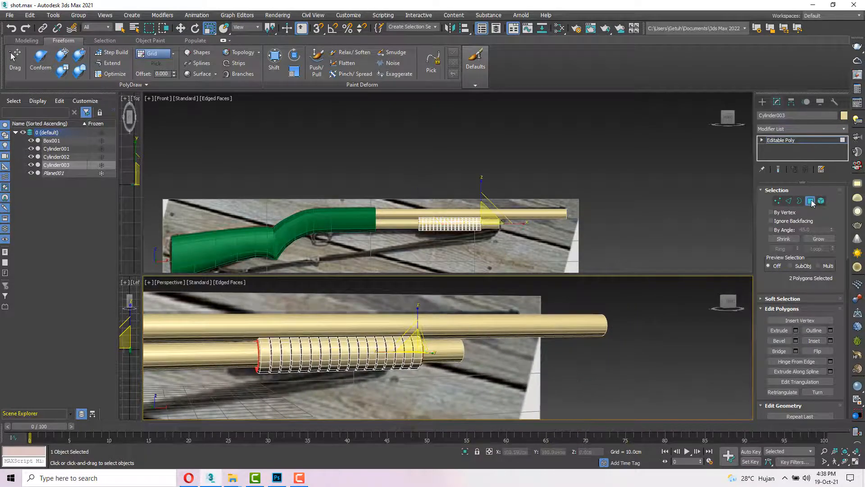
left_click(666, 359)
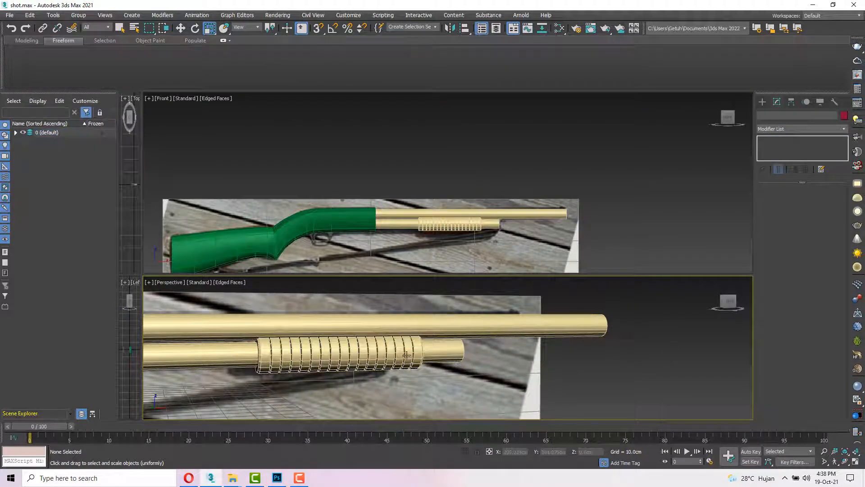
- Examine the finished pump grip from several angles and compare its front end with the reference photo
left_click(376, 353)
scroll(376, 352, "down", 3)
scroll(380, 354, "up", 4)
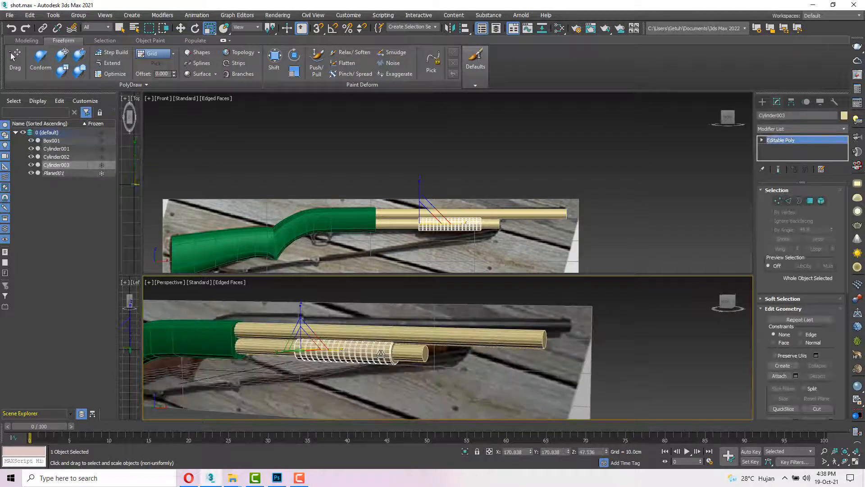
middle_click_drag(380, 353, 469, 350, "alt")
scroll(442, 364, "up", 4)
scroll(442, 364, "down", 3)
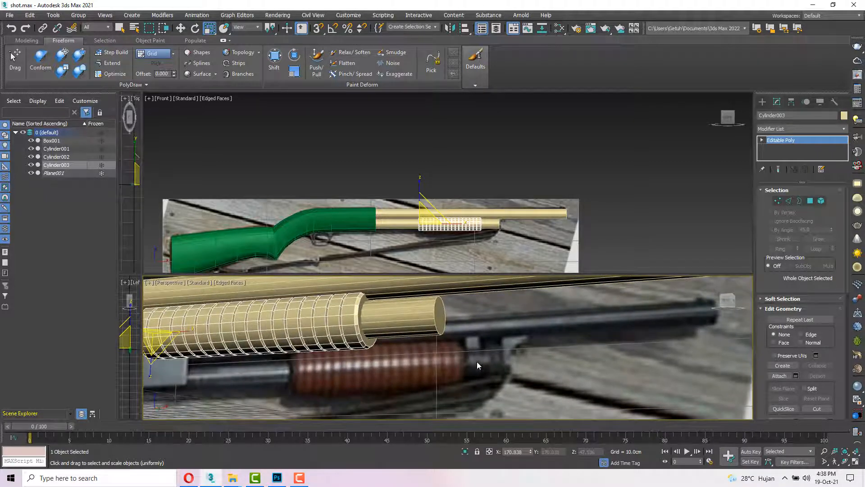
scroll(453, 326, "down", 4)
middle_click_drag(452, 326, 431, 326, "alt")
- Clone the lower magazine tube as a copy, offset forward along its length
left_click(428, 330)
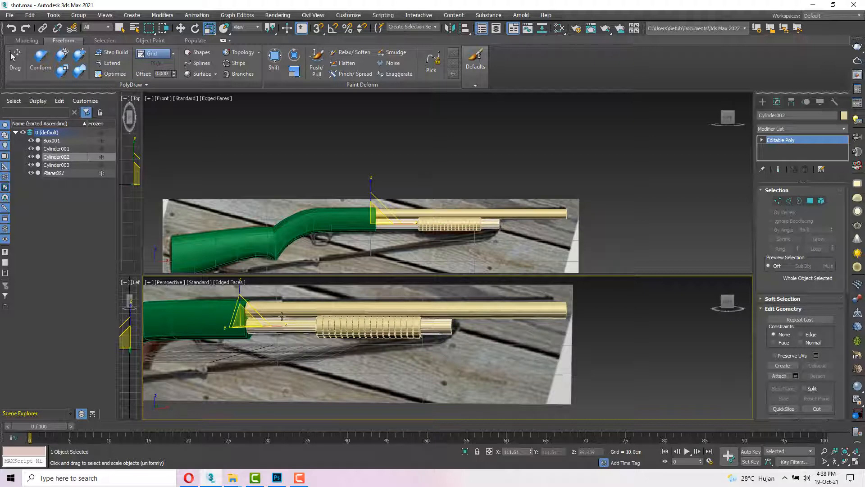
middle_click_drag(281, 316, 281, 318, "alt")
key("w")
left_click_drag(269, 326, 496, 345, "shift")
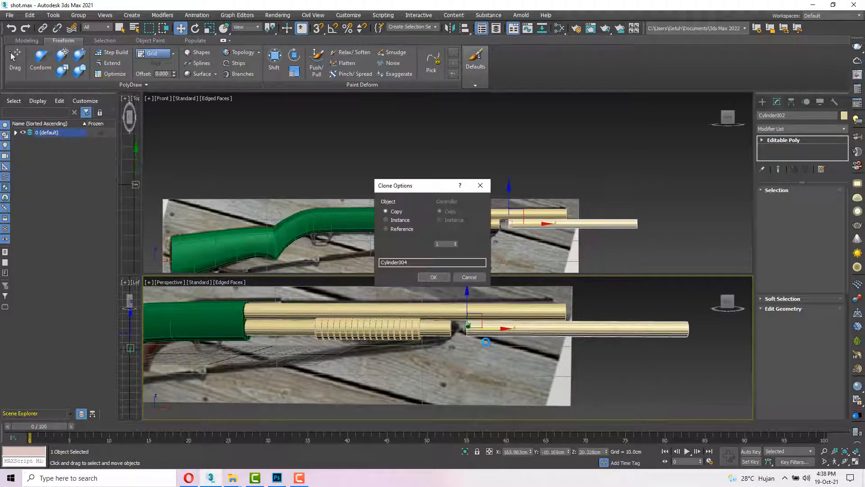
left_click(447, 278)
- Shrink the copied tube along its length into a short ring
key("r")
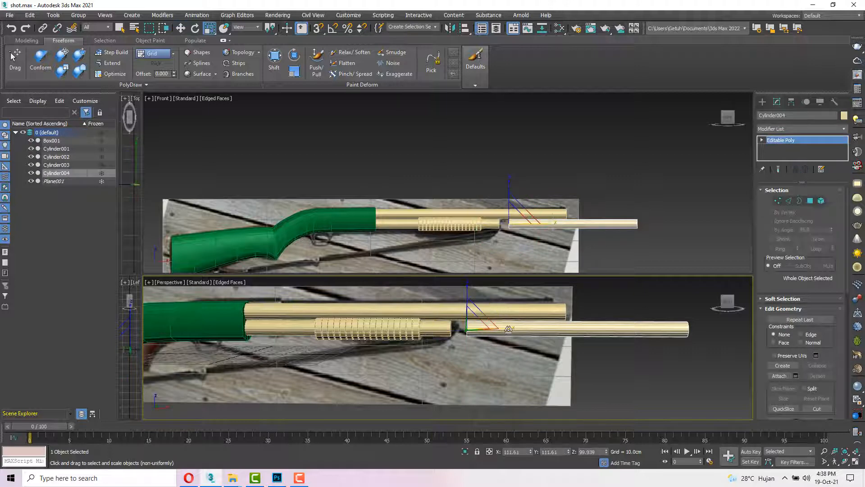
left_click_drag(508, 329, 158, 344)
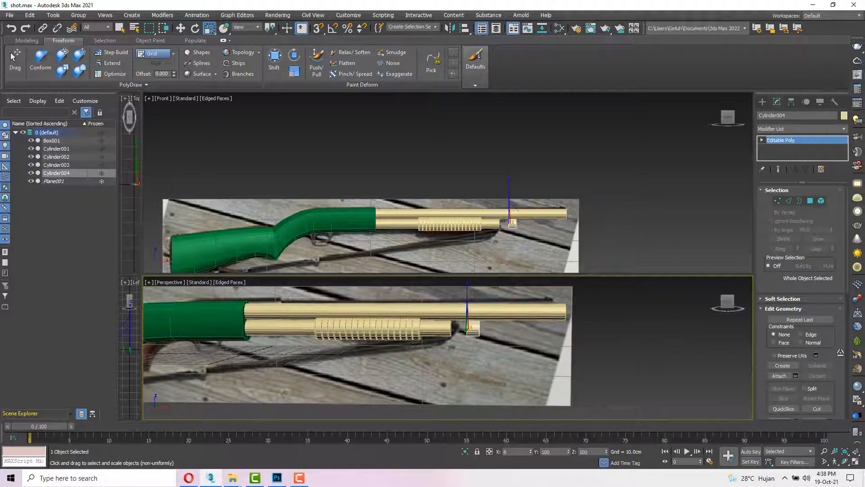
scroll(425, 340, "up", 5)
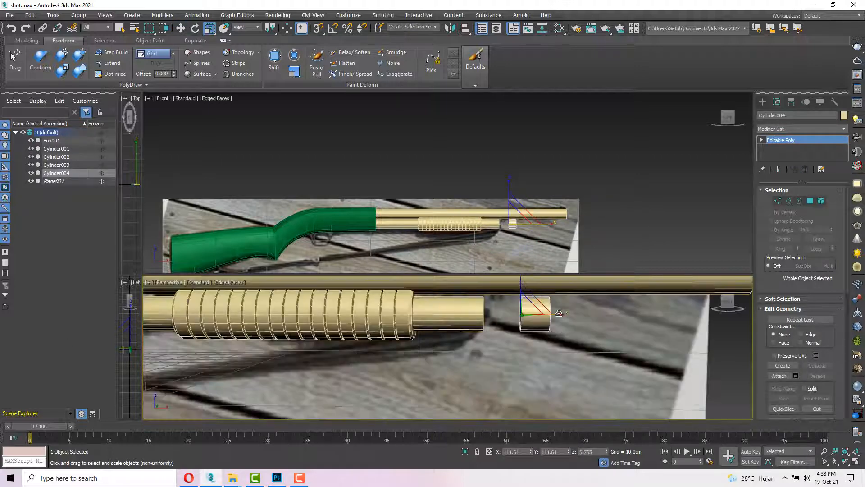
middle_click_drag(541, 313, 534, 316, "alt")
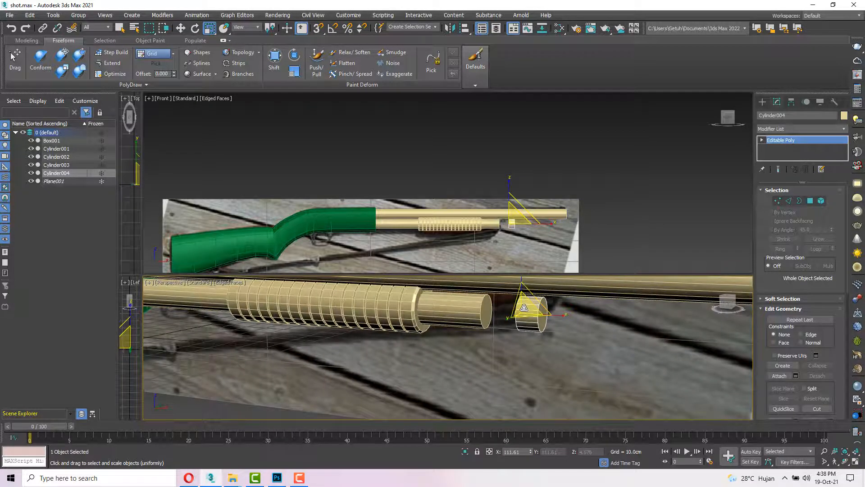
- Move the short ring back onto the magazine tube just ahead of the pump grip and scale it slightly thicker than the tube
key("w")
left_click_drag(524, 315, 436, 315)
middle_click_drag(463, 315, 368, 318)
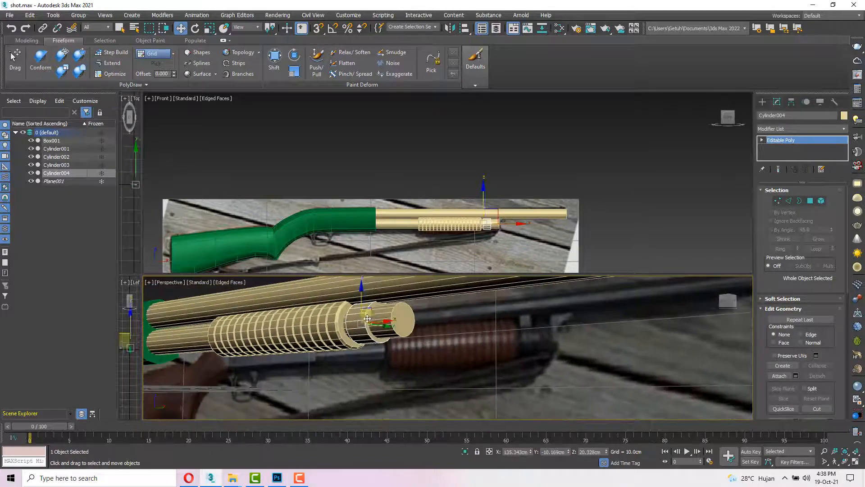
scroll(367, 318, "up", 3)
key("r")
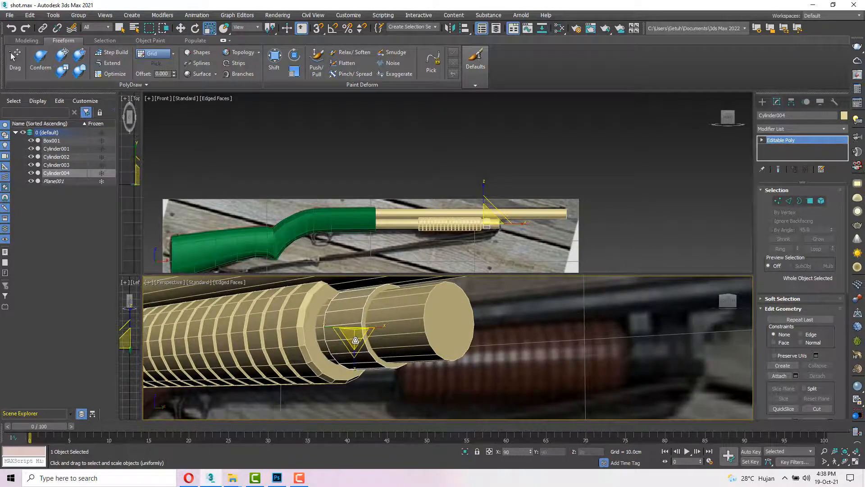
left_click_drag(356, 340, 355, 342)
middle_click_drag(357, 339, 411, 314, "alt")
left_click_drag(386, 327, 376, 326)
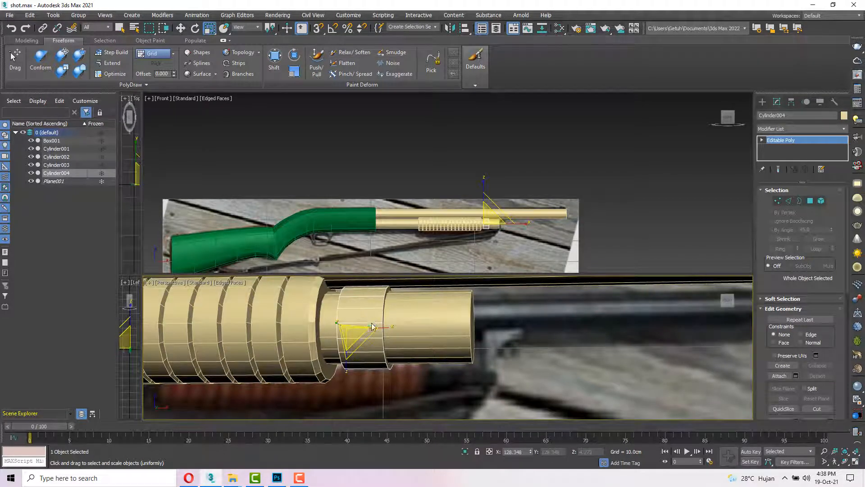
- Select two adjacent upper polygons of the ring facing the barrel, using a maximized wireframe perspective view
right_click(371, 326)
left_click(495, 425)
mouse_move(388, 334)
middle_mouse_down("alt")
mouse_move(365, 289)
mouse_move(400, 341)
middle_mouse_up("alt")
key("4")
left_click(356, 295)
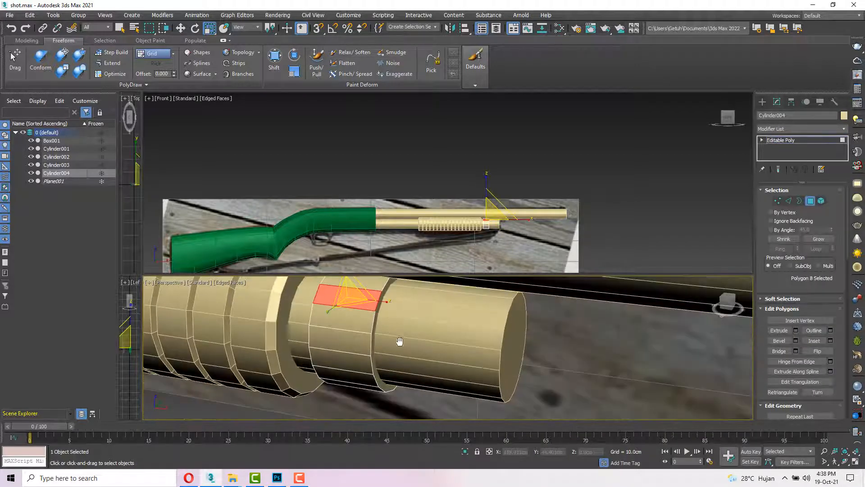
scroll(399, 341, "down", 5)
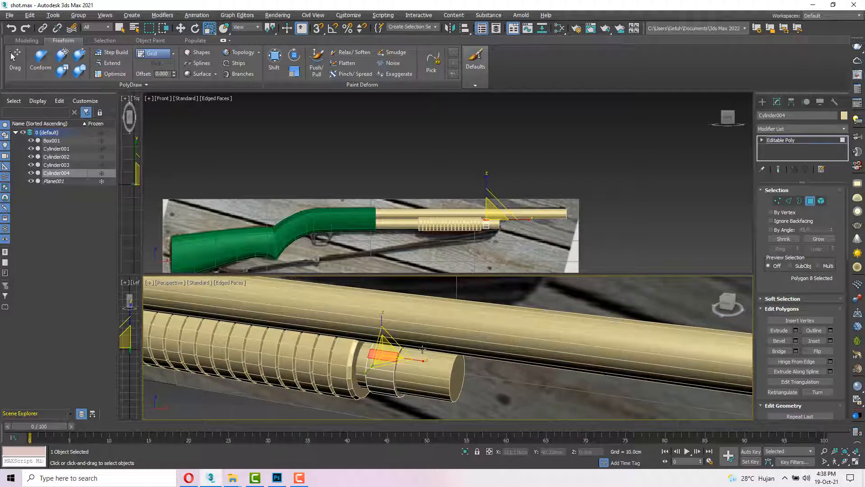
key("alt+w")
scroll(416, 348, "down", 5)
key("F3")
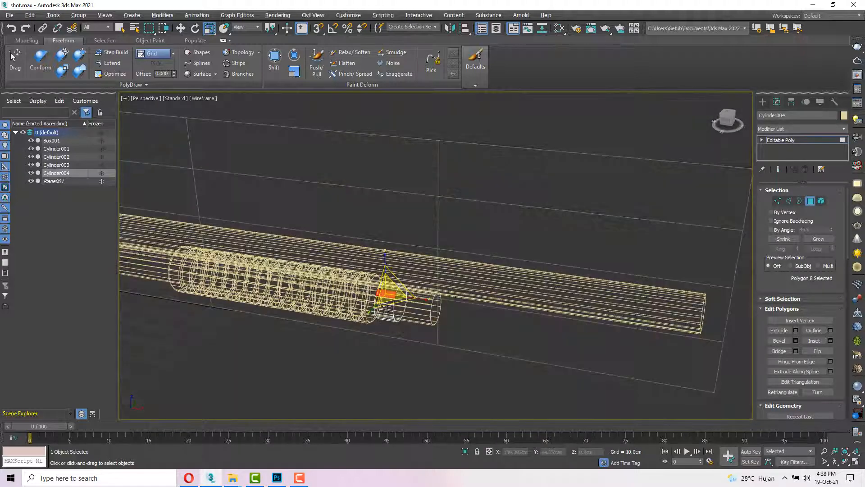
middle_click_drag(387, 307, 335, 312, "alt")
scroll(391, 295, "up", 5)
left_click(378, 293, "ctrl")
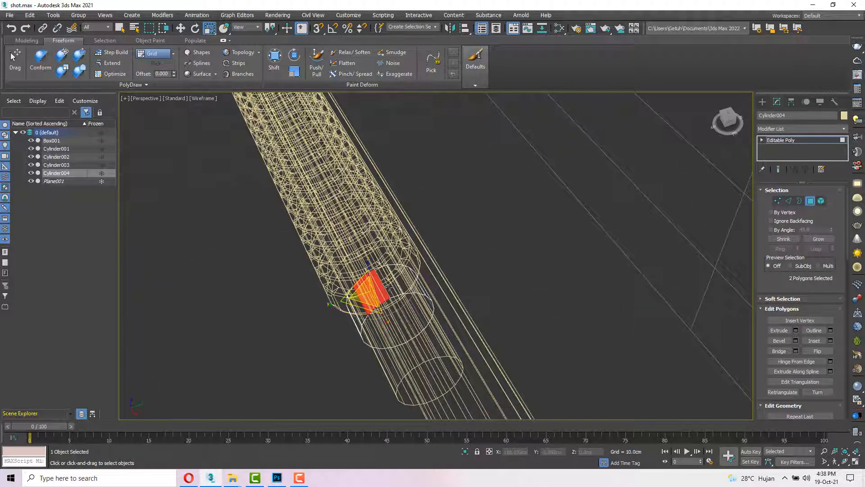
- Select five adjacent polygons on the top of the ring in front of the pump grip and extrude them up toward the barrel
left_click(390, 288, "ctrl")
left_click(402, 284, "ctrl")
mouse_move(438, 291)
middle_mouse_down("alt")
mouse_move(390, 291)
mouse_move(446, 247)
mouse_move(437, 258)
mouse_move(469, 257)
middle_mouse_up("alt")
left_click(410, 292, "ctrl")
key("F3")
middle_click_drag(405, 287, 431, 283, "alt")
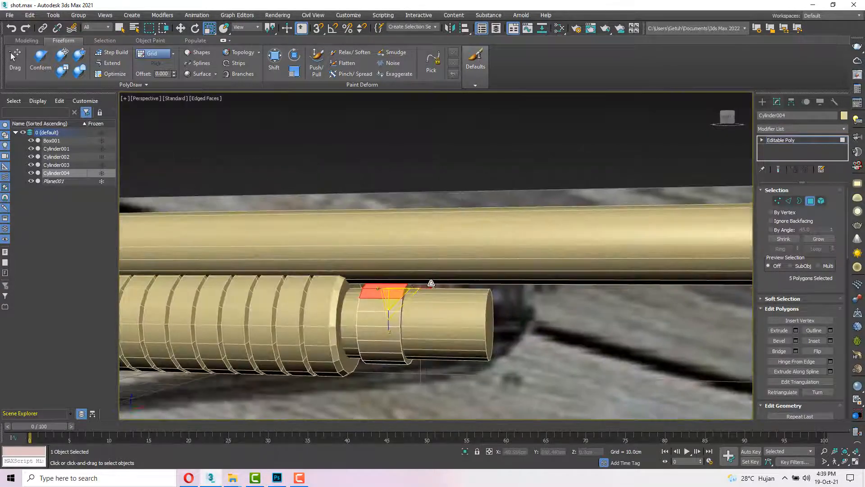
key("shift+e")
left_click_drag(396, 283, 392, 269)
- Flatten the extruded polygons by scaling them along the Z axis, and leave polygon editing
middle_click_drag(430, 277, 392, 212, "alt")
key("r")
key("F3")
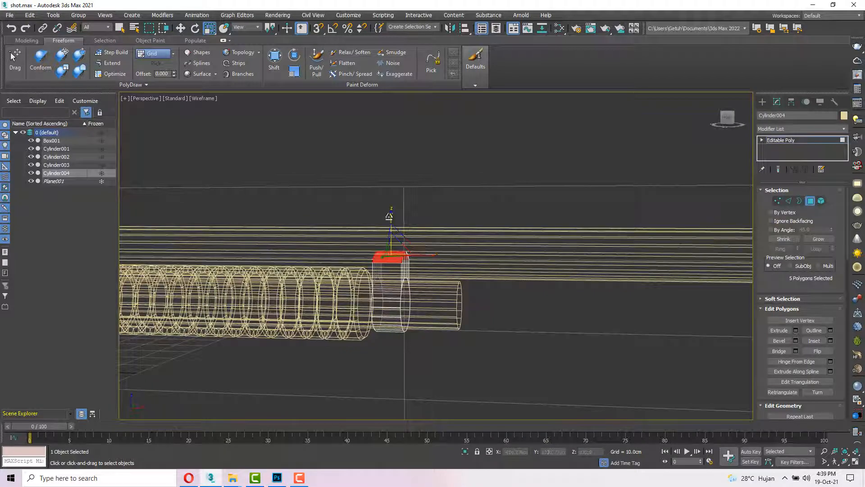
left_click_drag(390, 214, 390, 289)
middle_click_drag(390, 290, 431, 290, "alt")
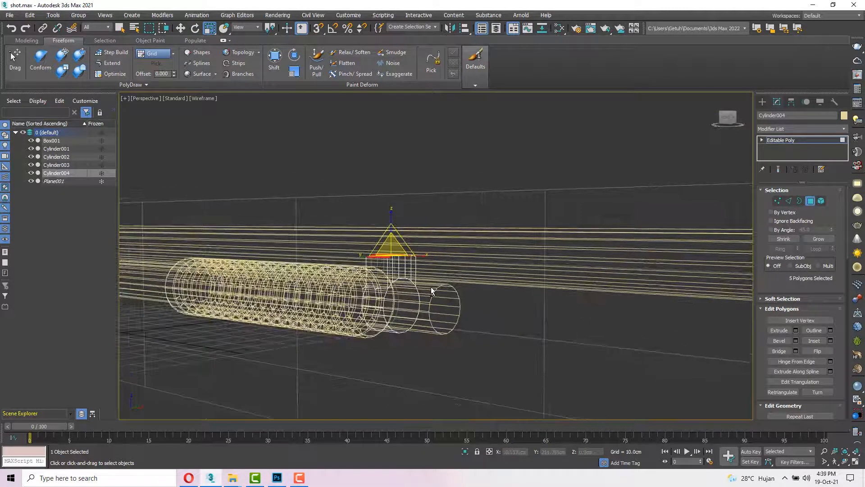
left_click(431, 291)
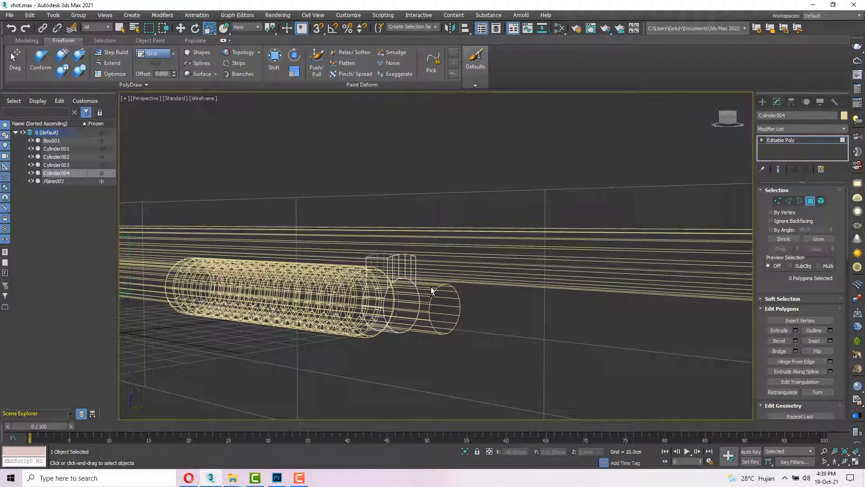
key("F3")
mouse_move(427, 289)
middle_mouse_down("alt")
mouse_move(426, 280)
mouse_move(421, 286)
middle_mouse_up("alt")
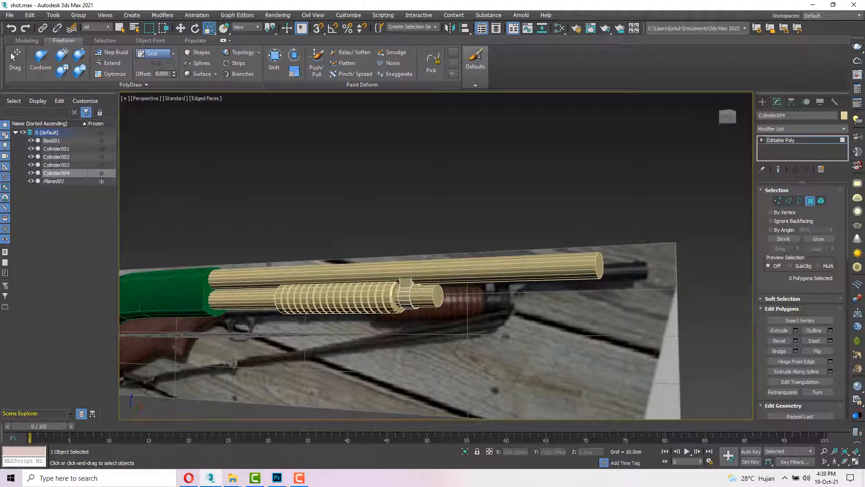
left_click(811, 201)
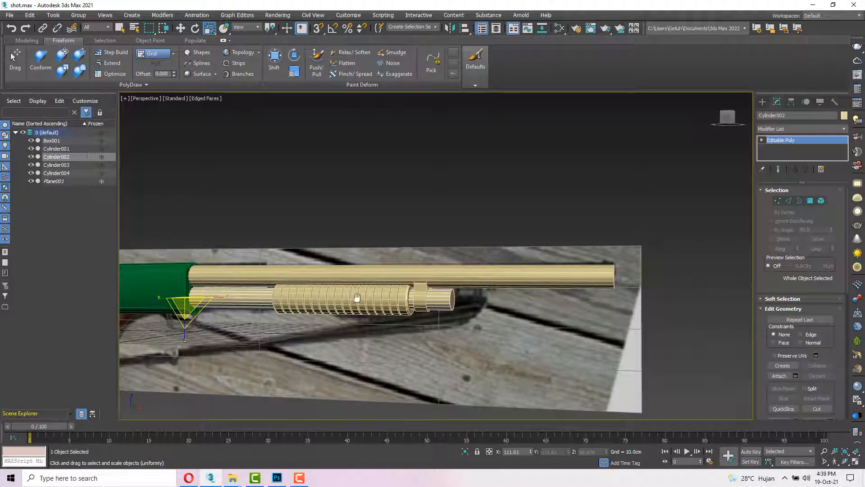
- Clone the magazine tube forward along the X axis so the copy starts at the tube's front end
middle_click_drag(358, 297, 398, 297)
key("w")
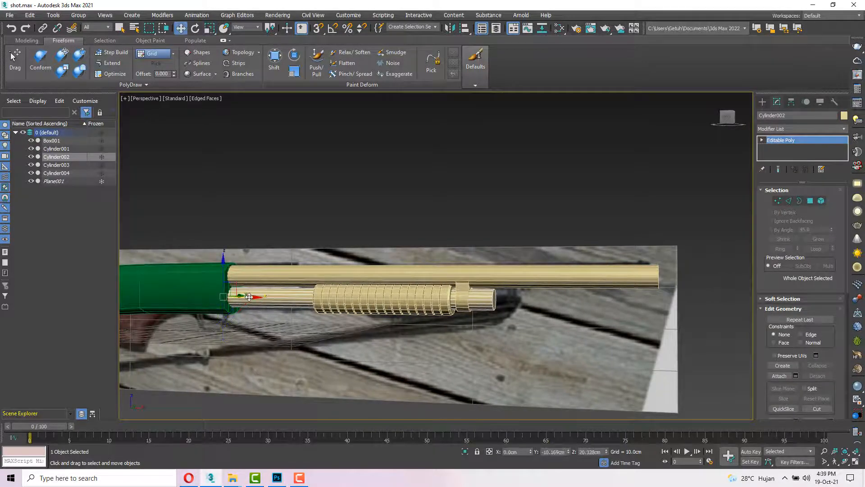
middle_click_drag(249, 297, 318, 309, "alt")
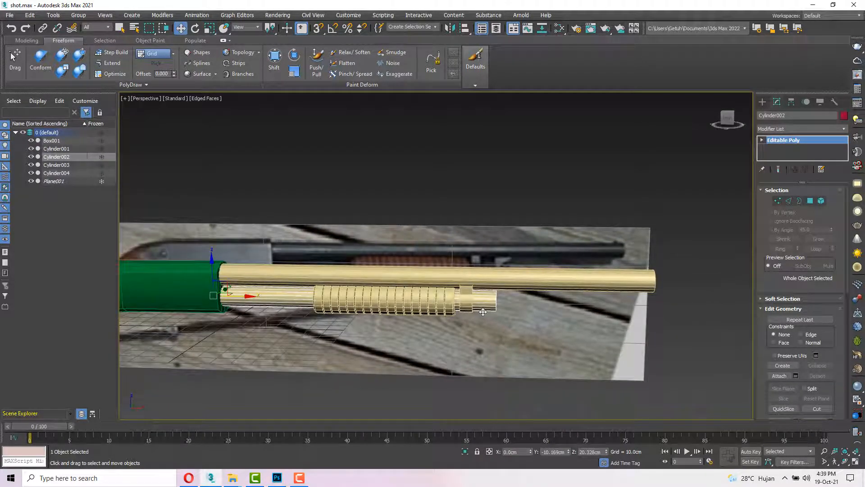
mouse_move(483, 312)
left_mouse_down()
mouse_move(569, 307)
mouse_move(527, 309)
left_mouse_up()
left_click(426, 275)
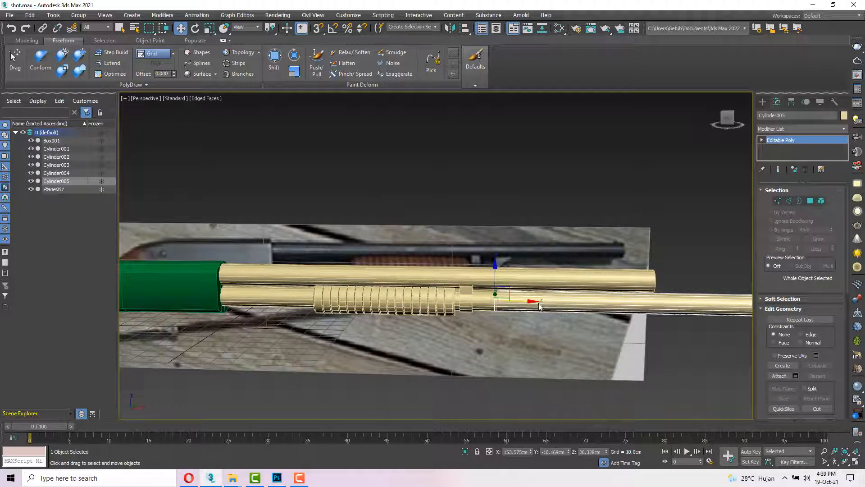
- Shorten the cloned tube along the X axis into a small end cap and scale it slightly wider than the magazine tube
key("r")
left_click_drag(536, 301, 338, 302)
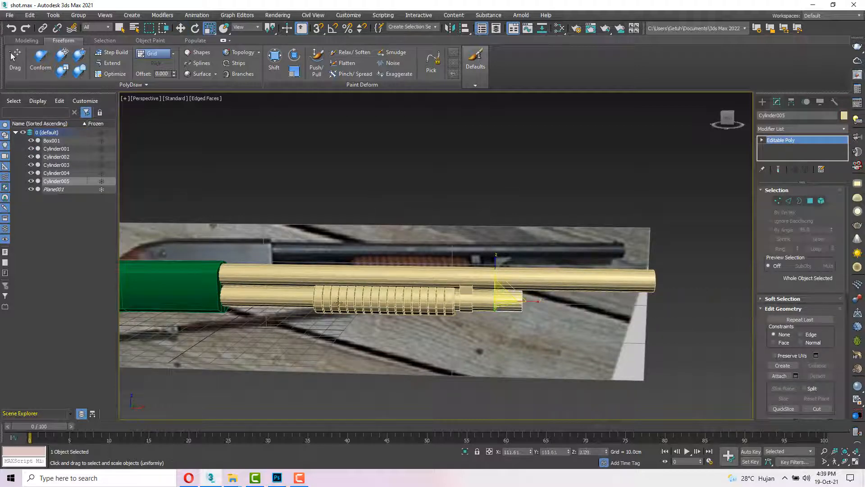
left_click_drag(532, 309, 467, 306)
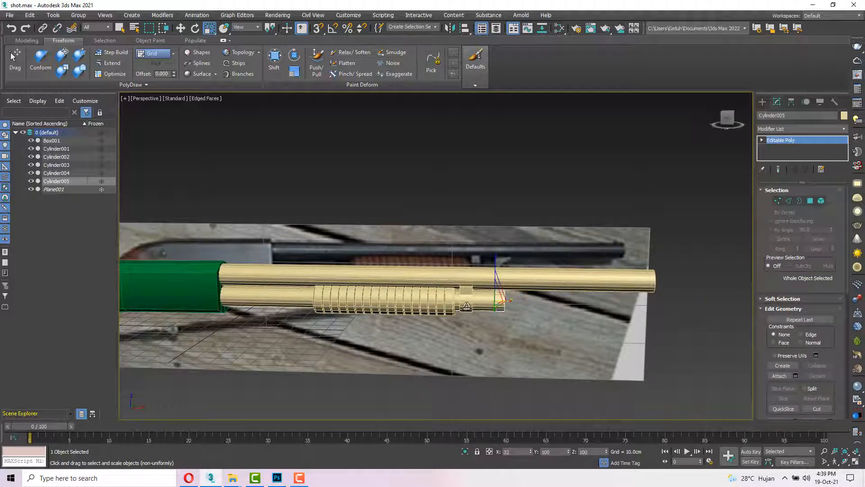
scroll(481, 303, "up", 6)
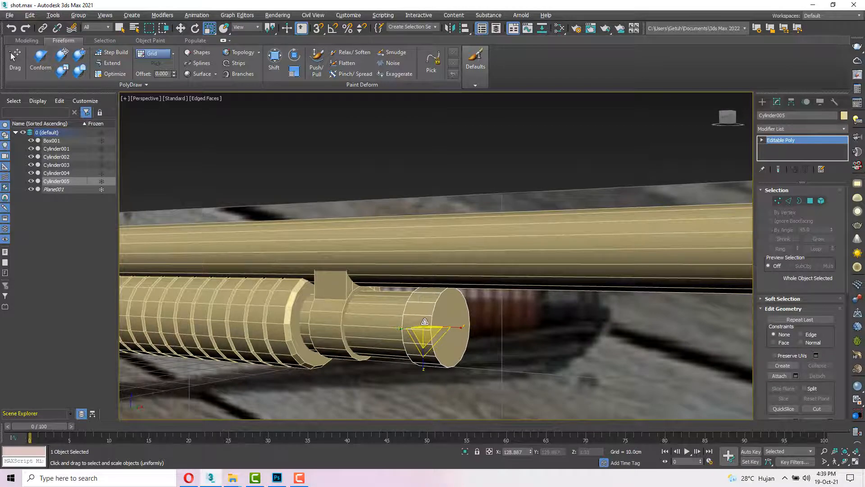
scroll(437, 315, "up", 2)
middle_click_drag(435, 325, 460, 323, "alt")
scroll(439, 320, "up", 2)
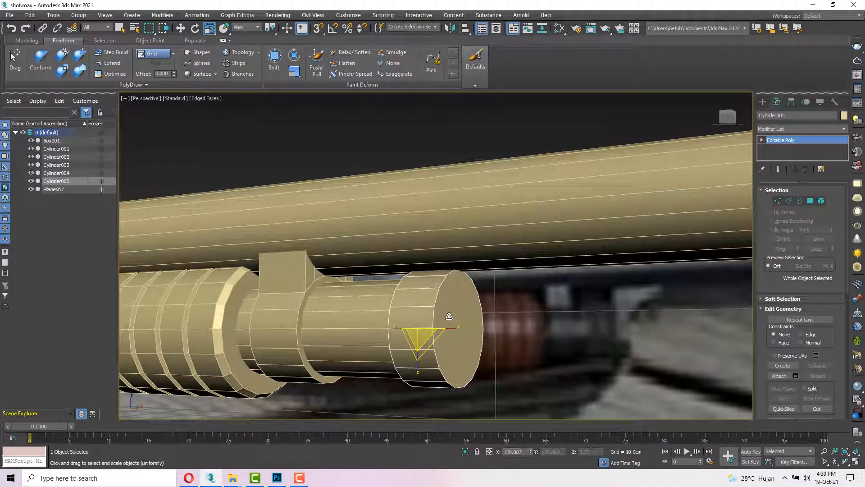
- Extrude the end cap's front face slightly forward and scale it inward to form a bevelled rim
key("4")
left_click(450, 315)
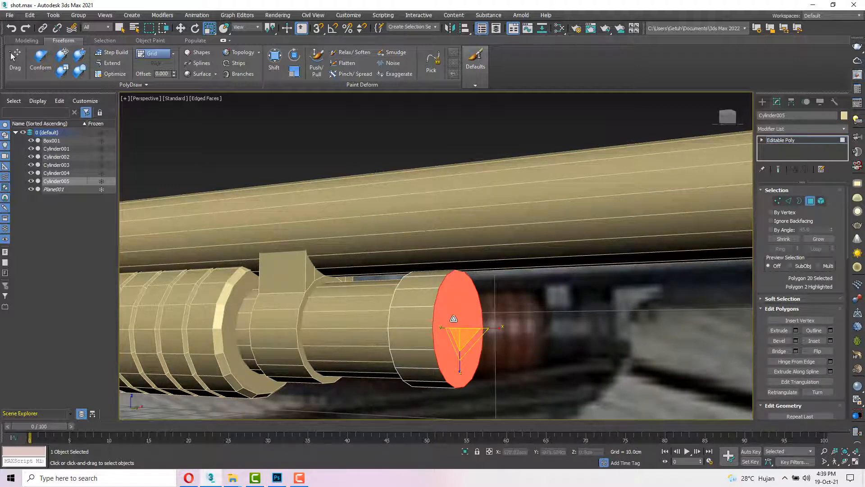
key("shift+e")
mouse_move(452, 309)
left_mouse_down()
mouse_move(458, 276)
mouse_move(456, 315)
left_mouse_up()
key("e")
key("r")
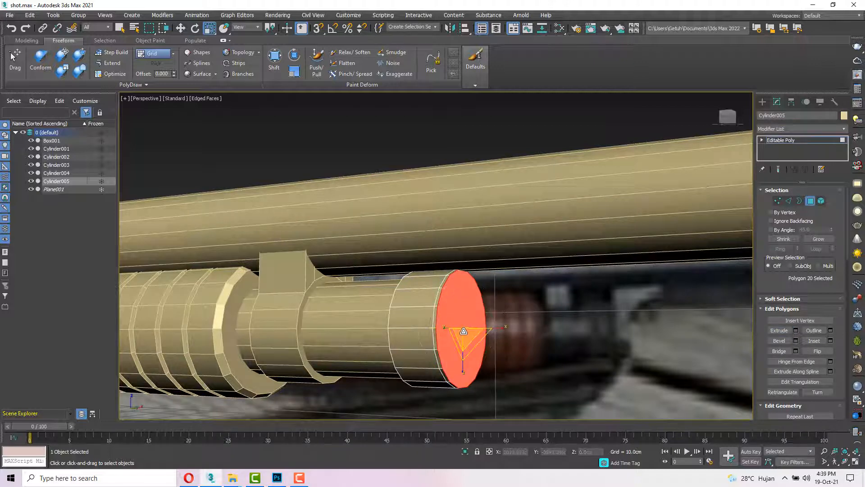
middle_click_drag(464, 335, 438, 307, "alt")
key("w")
scroll(439, 311, "up", 2)
scroll(440, 304, "up", 2)
- Chamfer the edge loop around the end cap's outer rim with an amount of 13.382 cm
key("2")
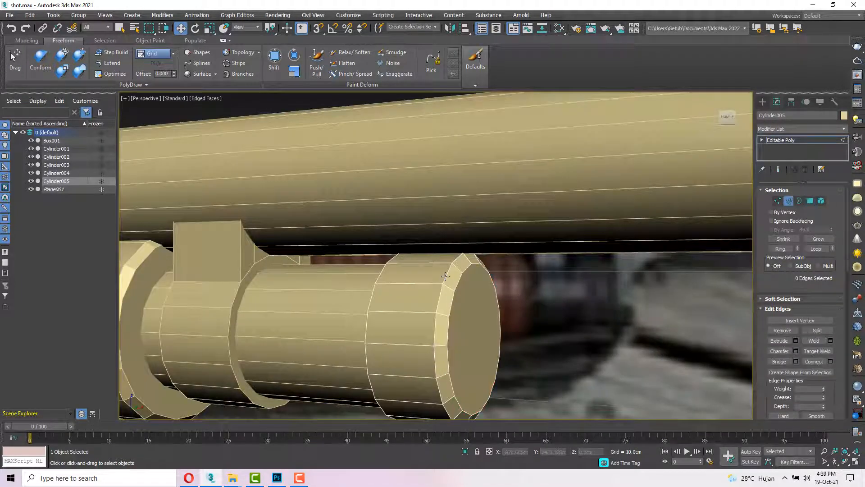
double_click(445, 276)
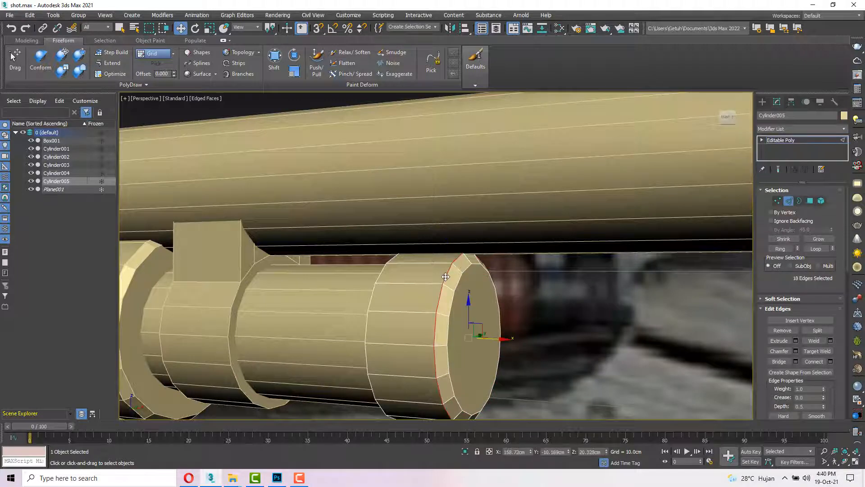
middle_click_drag(453, 308, 437, 292, "alt")
scroll(456, 316, "up", 5)
scroll(459, 315, "down", 3)
left_click(429, 313)
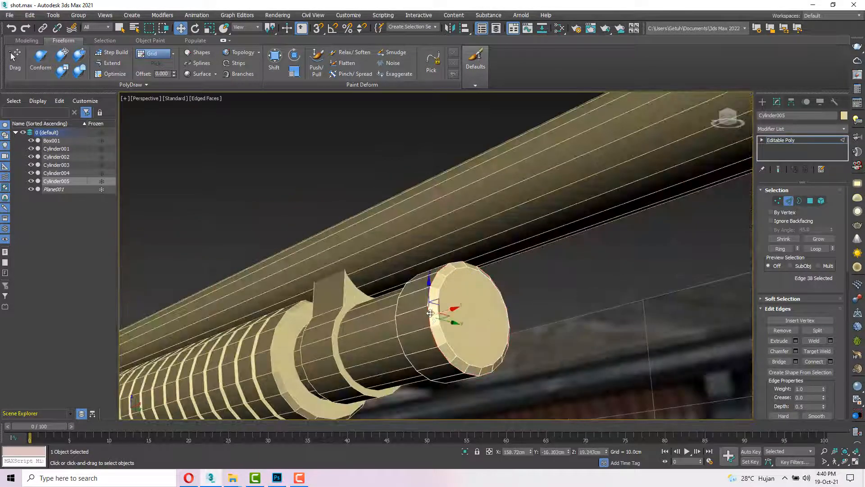
left_click(814, 249)
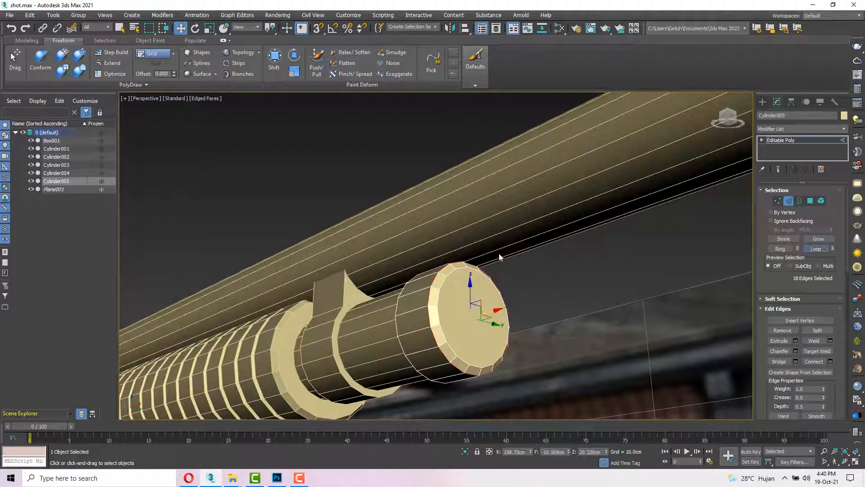
middle_click_drag(499, 254, 434, 268, "alt")
scroll(450, 304, "up", 3)
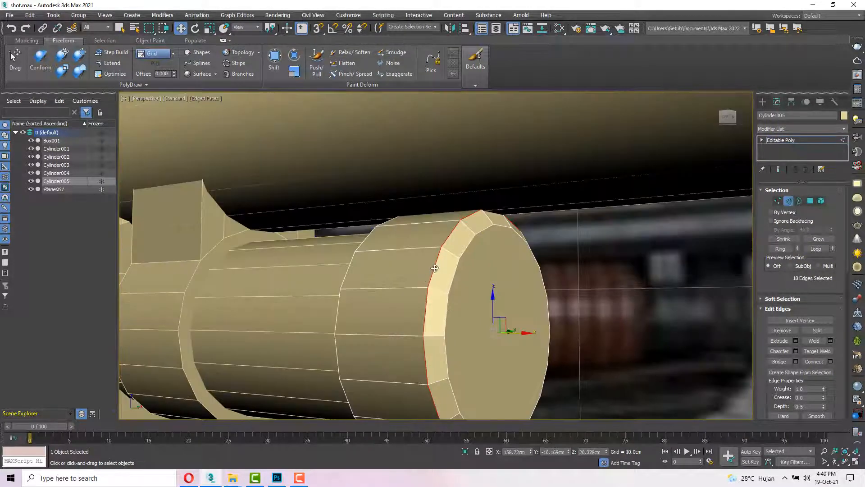
right_click(437, 268)
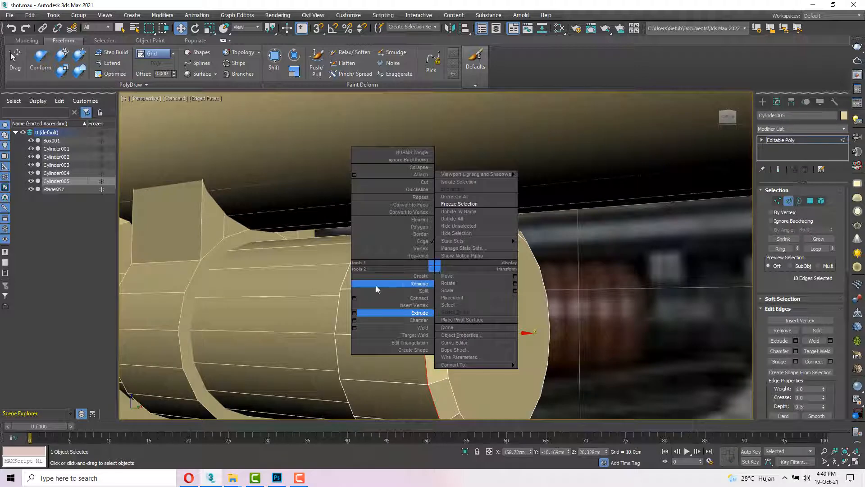
left_click(354, 321)
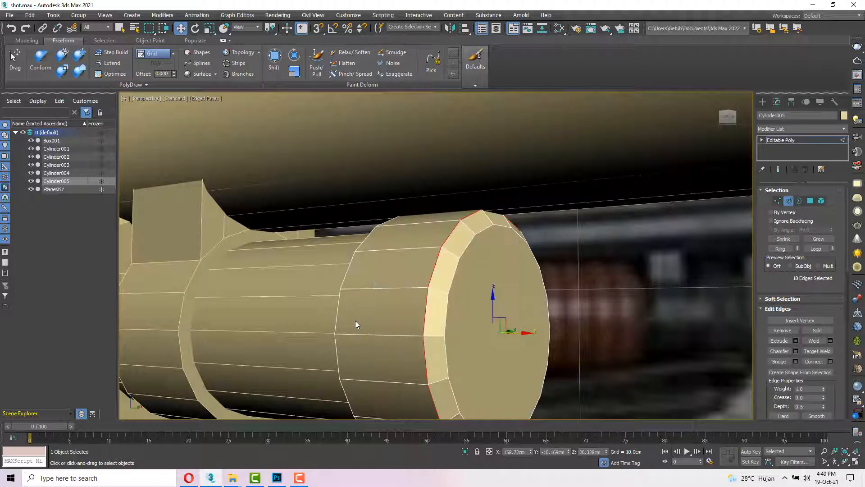
middle_click_drag(387, 290, 425, 269, "alt")
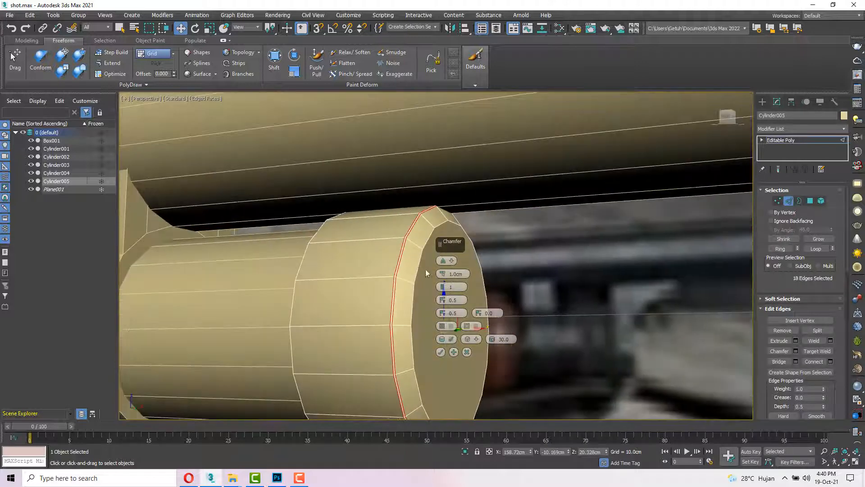
left_click_drag(443, 273, 443, 227)
middle_click_drag(385, 249, 242, 291, "alt")
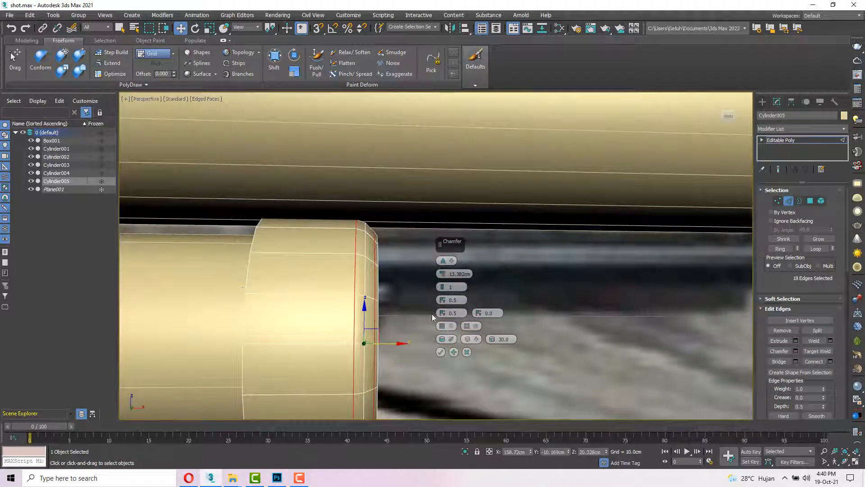
- Set the chamfer's edge depth to 0.595, accept it and leave edge editing
left_click_drag(442, 300, 440, 290)
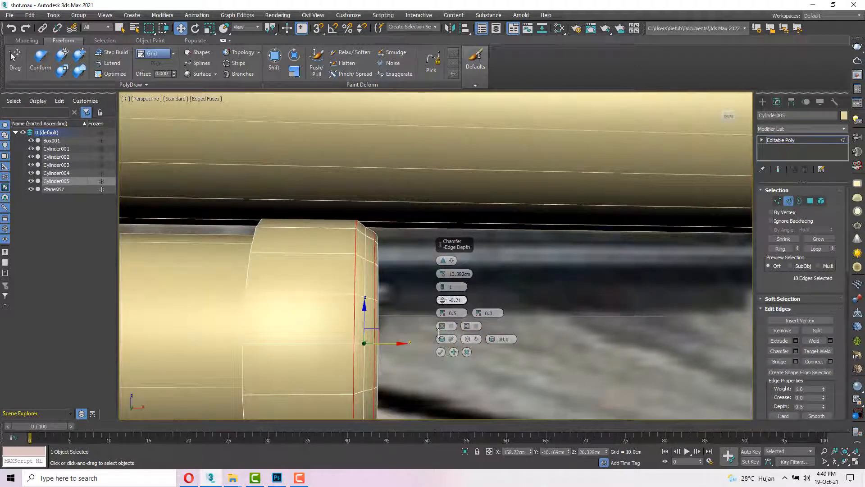
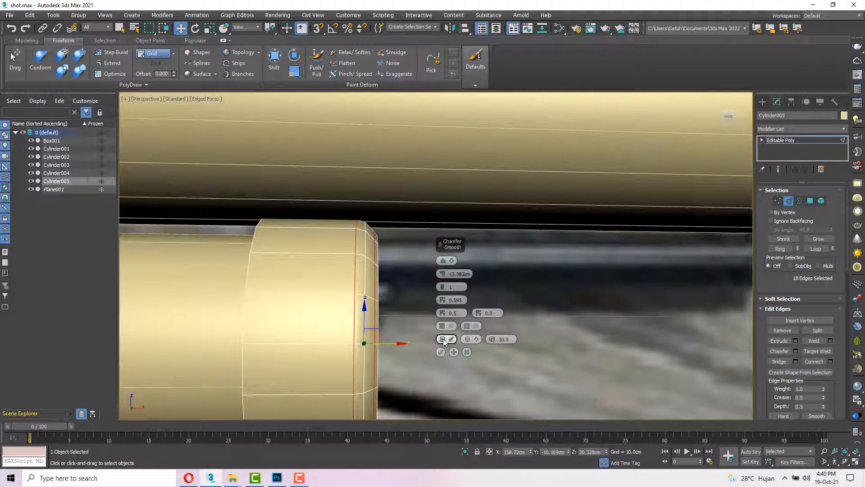
left_click(441, 351)
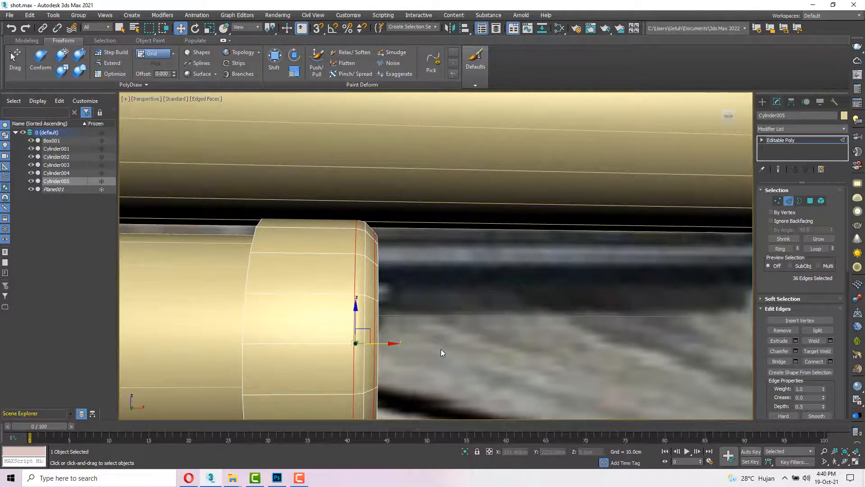
scroll(424, 347, "down", 5)
left_click(788, 201)
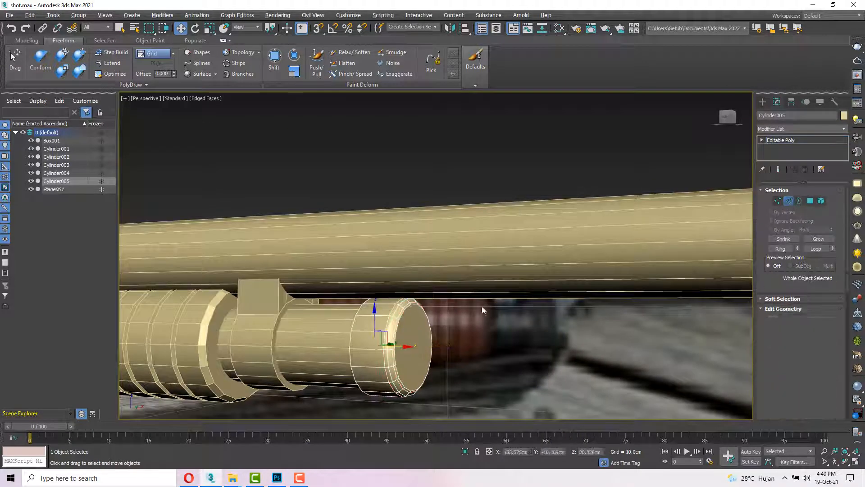
- Examine the chamfered end cap and the gun's front end in shaded display without edges
scroll(440, 328, "up", 3)
key("F3")
key("F3")
scroll(395, 321, "down", 3)
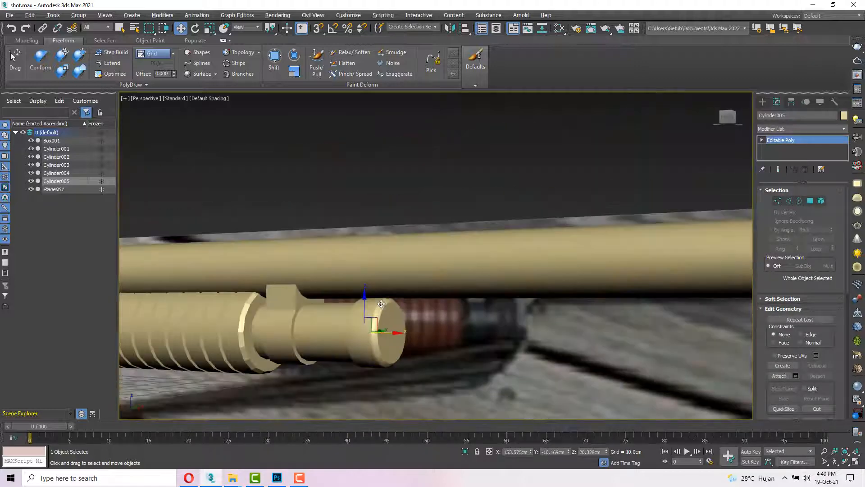
scroll(381, 331, "down", 5)
middle_click_drag(380, 330, 402, 319, "alt")
scroll(468, 314, "up", 3)
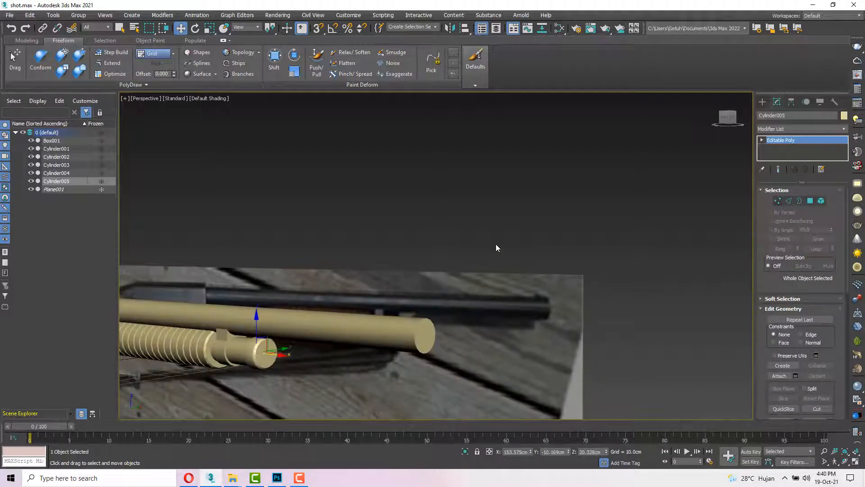
- Restore the edged-face display and inset the front end face of the upper barrel slightly to form a thin rim
left_click(382, 314)
key("F3")
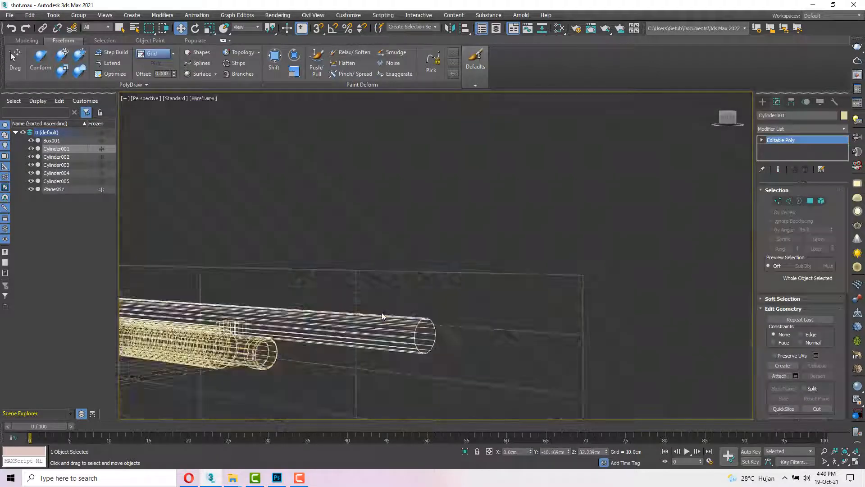
key("F4")
left_click(810, 200)
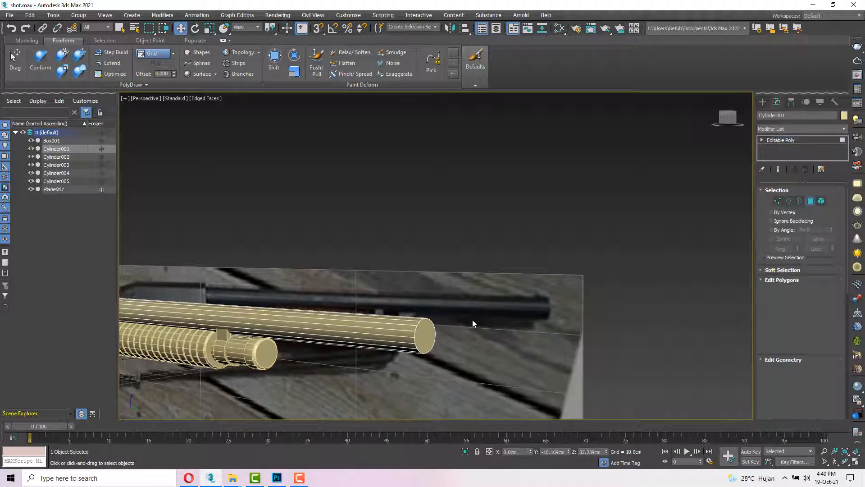
left_click(424, 334)
scroll(425, 334, "up", 5)
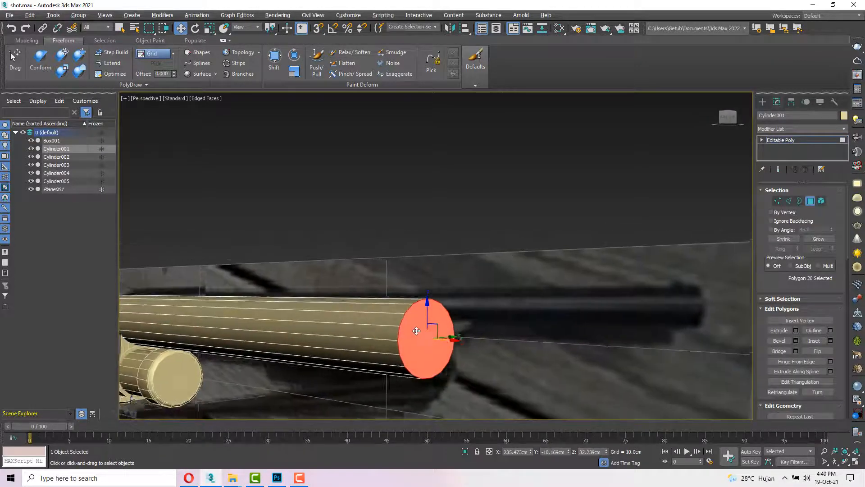
right_click(425, 327)
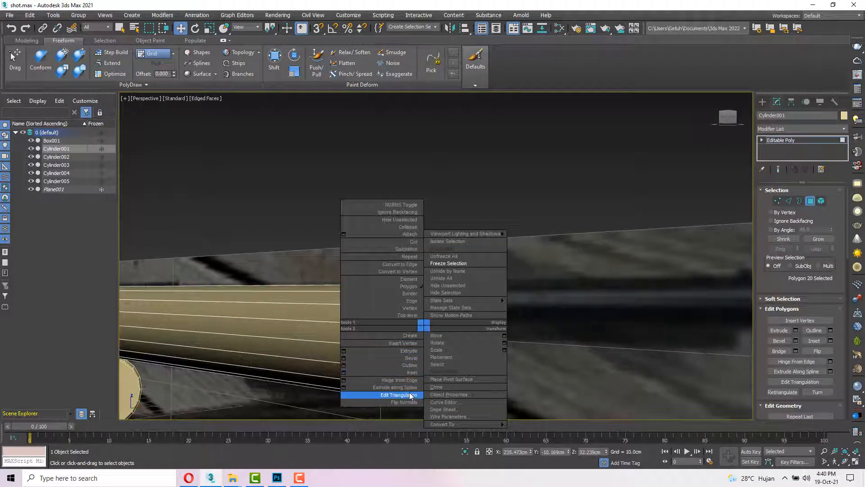
left_click(414, 372)
left_click_drag(429, 349, 430, 353)
scroll(433, 345, "down", 8)
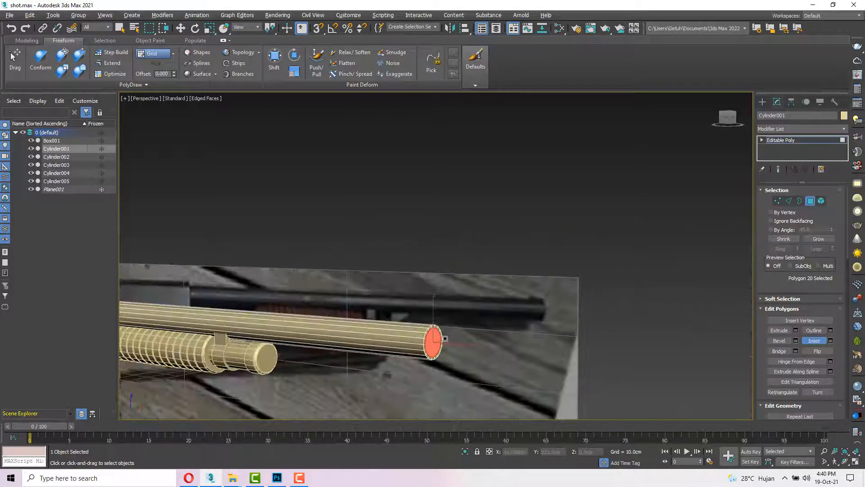
- Extrude the inset muzzle face deep into the upper barrel to hollow it out, and leave polygon editing
key("shift+e")
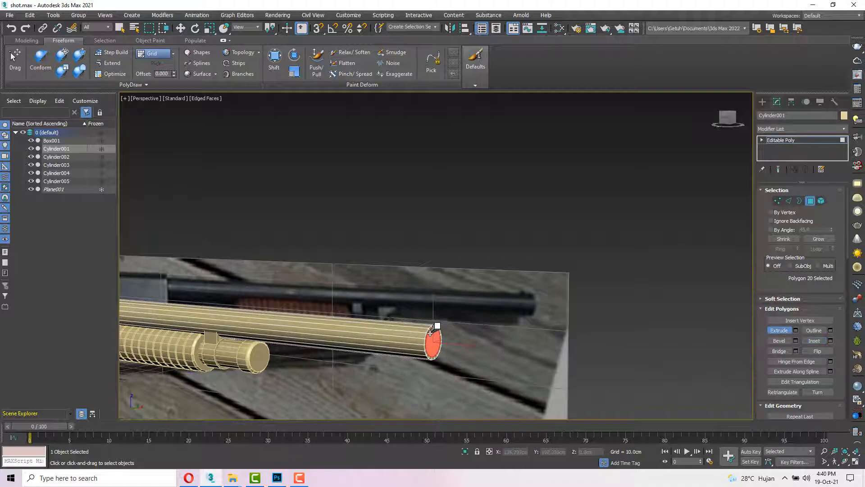
left_click_drag(434, 345, 479, 439)
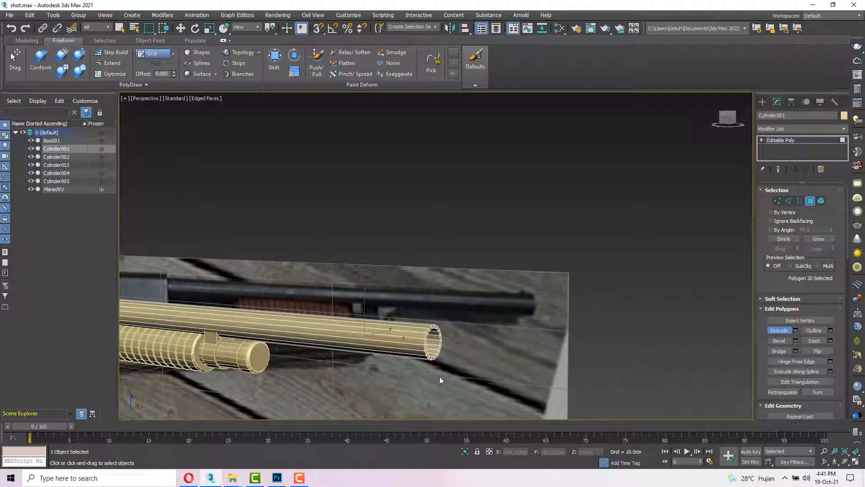
scroll(433, 347, "down", 6)
scroll(433, 346, "up", 3)
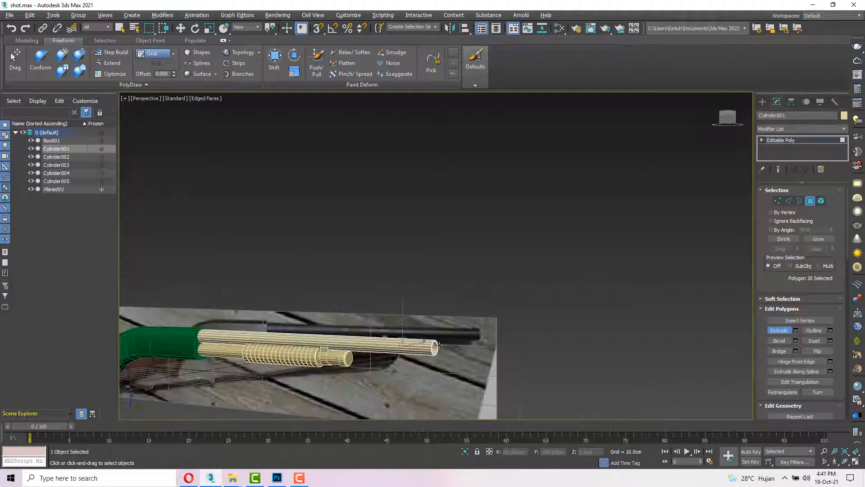
left_click(810, 200)
key("r")
- Examine the stock underside and the photo's trigger guard in perspective, and in the Front view of the multi-viewport layout
middle_click_drag(408, 294, 474, 277)
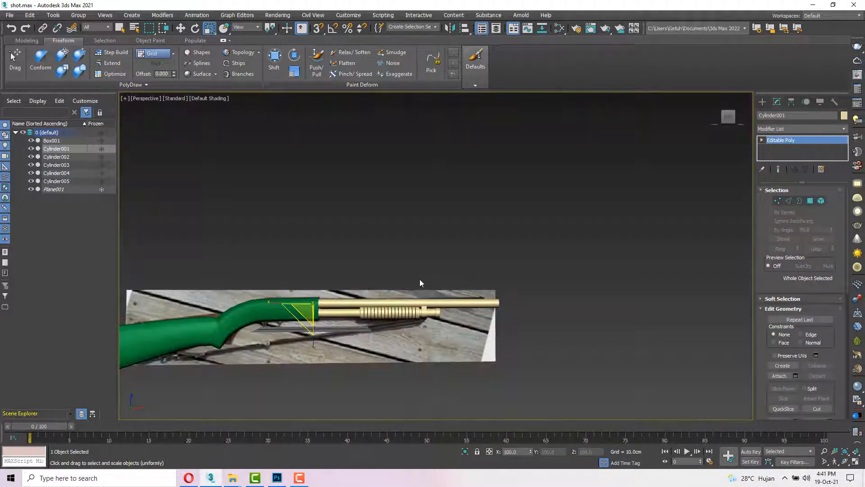
middle_click_drag(420, 279, 482, 270)
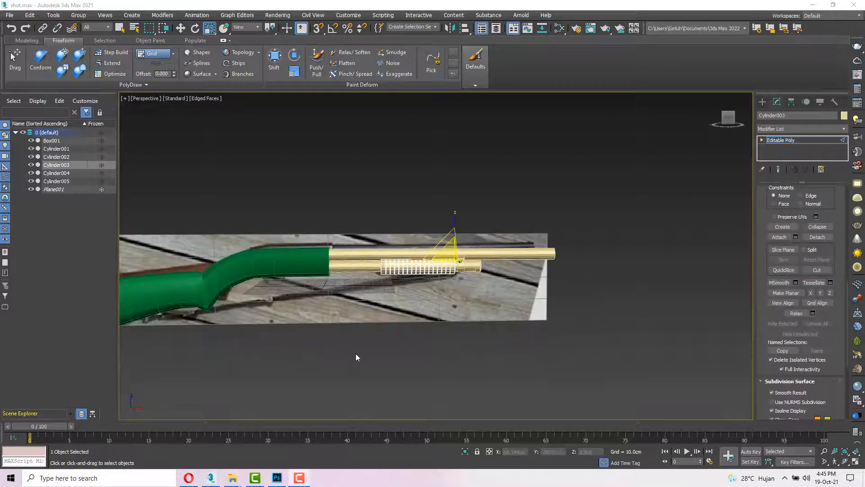
middle_click_drag(356, 357, 435, 324, "alt")
scroll(356, 296, "up", 5)
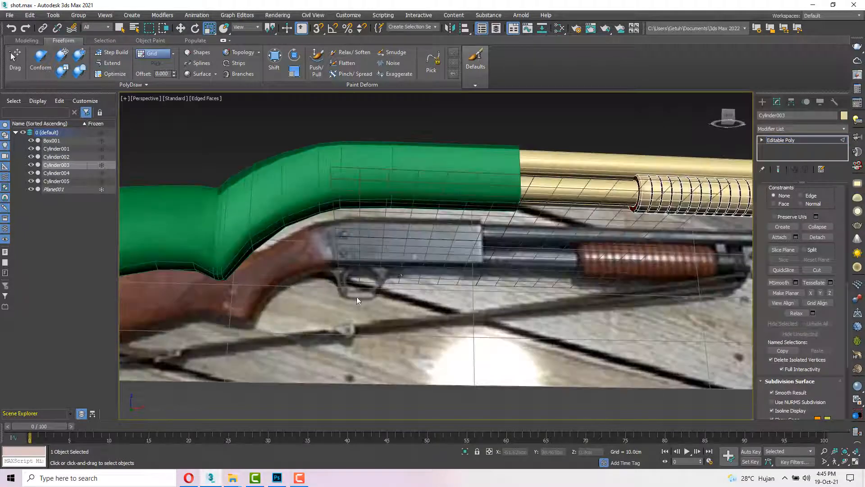
scroll(399, 285, "down", 1)
scroll(374, 226, "up", 3)
scroll(374, 227, "down", 5)
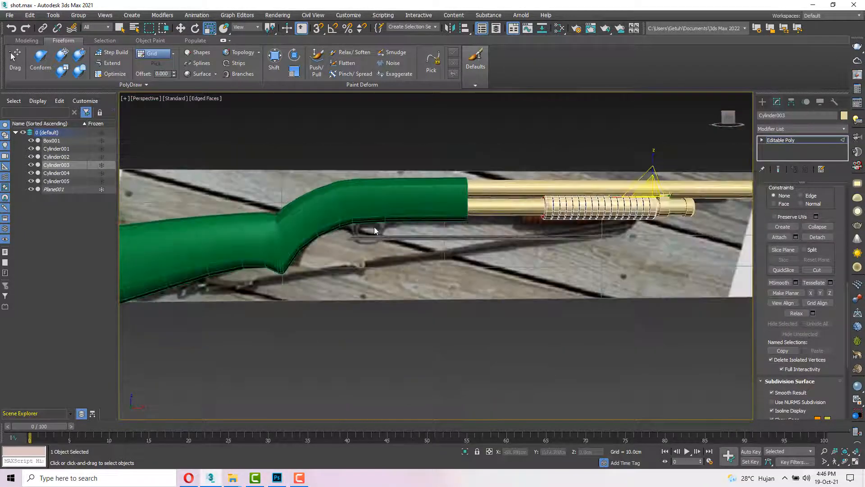
scroll(374, 226, "up", 3)
scroll(374, 229, "up", 2)
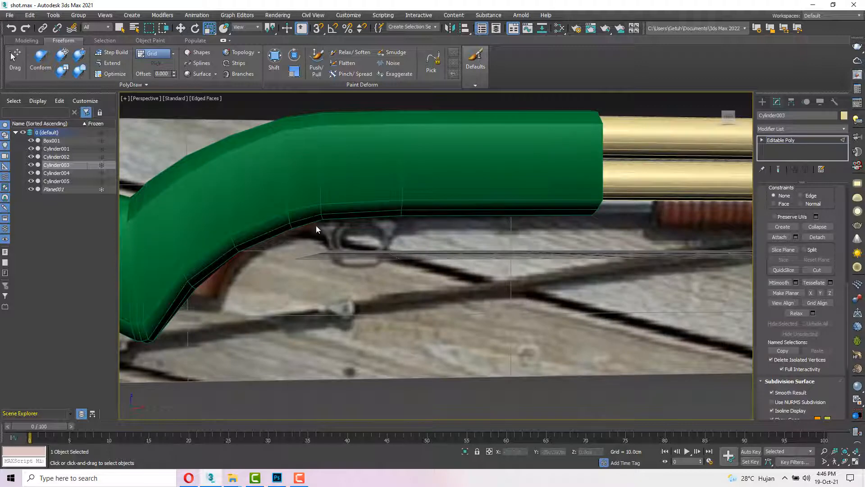
scroll(353, 287, "down", 5)
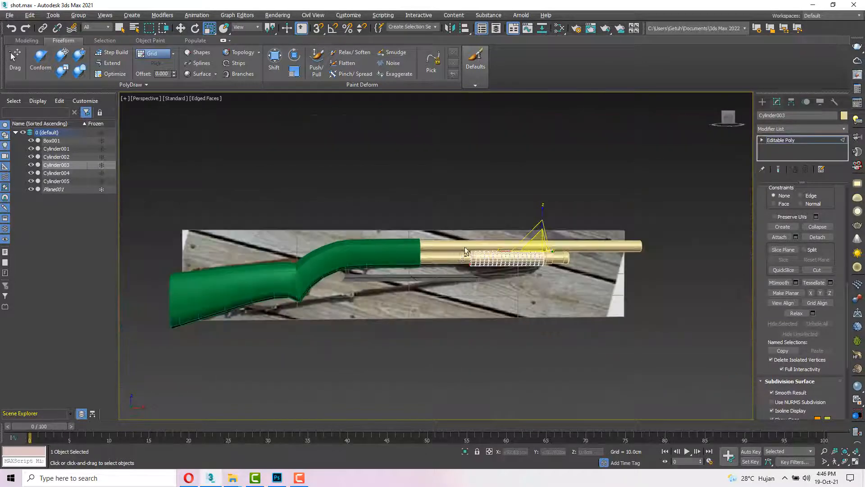
key("alt+w")
scroll(433, 191, "up", 2)
scroll(432, 191, "up", 3)
scroll(405, 192, "down", 1)
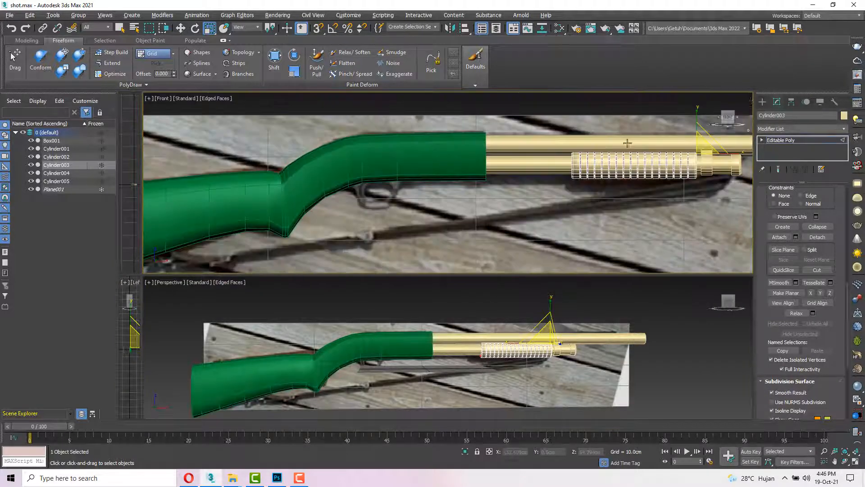
- Draw an open four-point Line spline tracing the trigger guard below the green body in the Front view, with a curved bottom
left_click(761, 101)
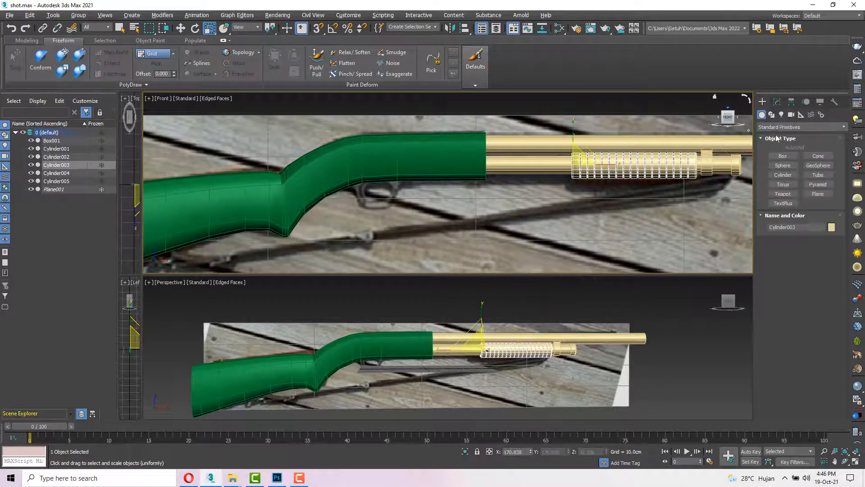
left_click(771, 115)
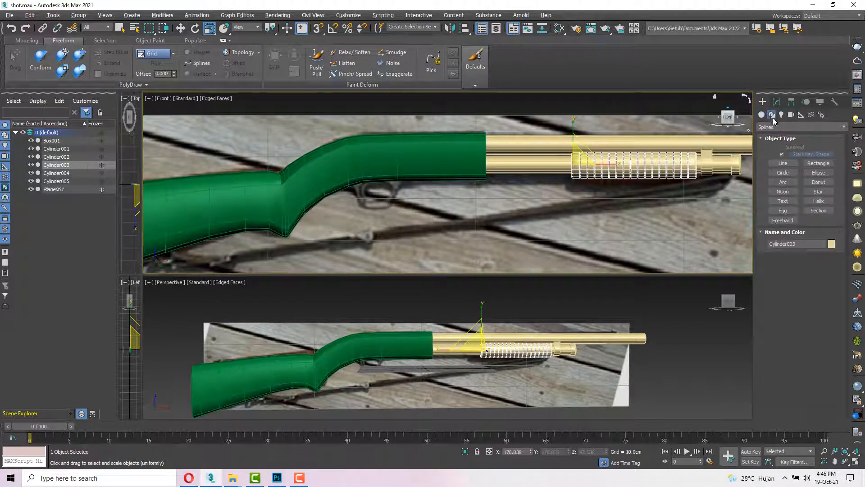
left_click(782, 163)
scroll(409, 194, "up", 2)
scroll(409, 194, "up", 1)
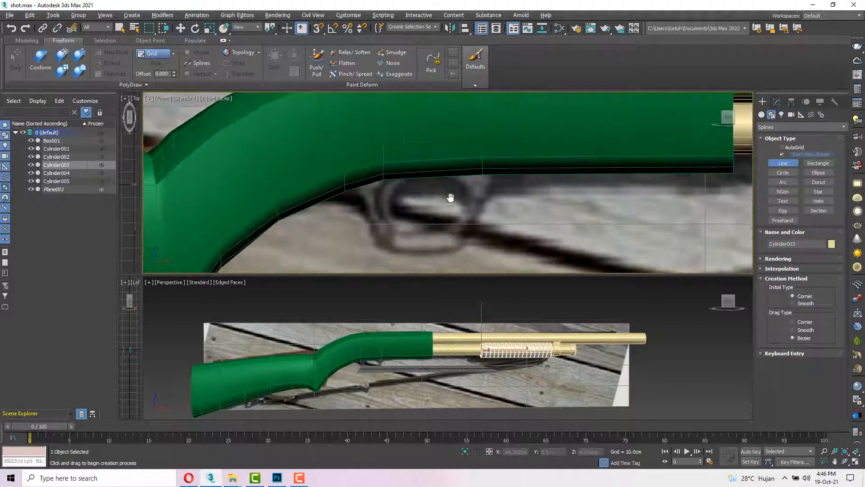
left_click(765, 259)
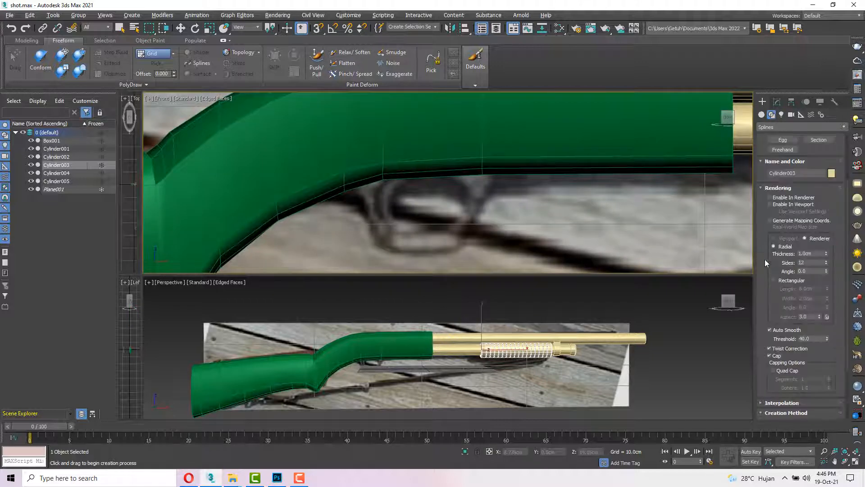
scroll(486, 183, "down", 1)
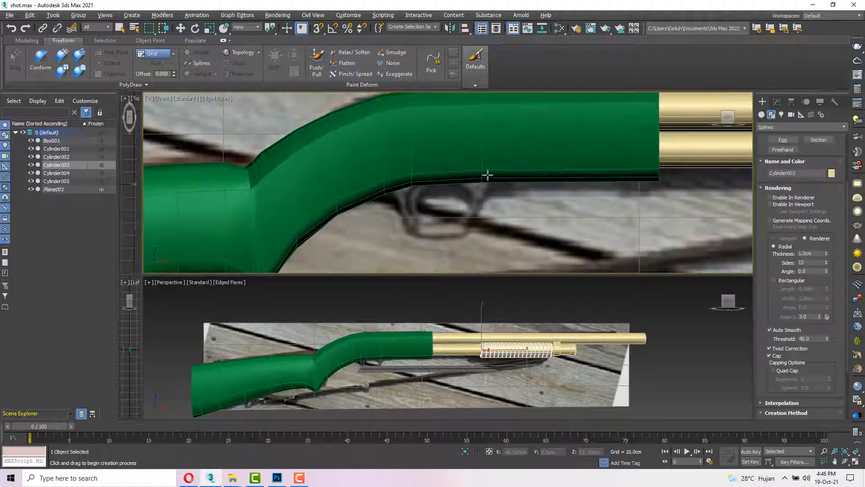
left_click(485, 183)
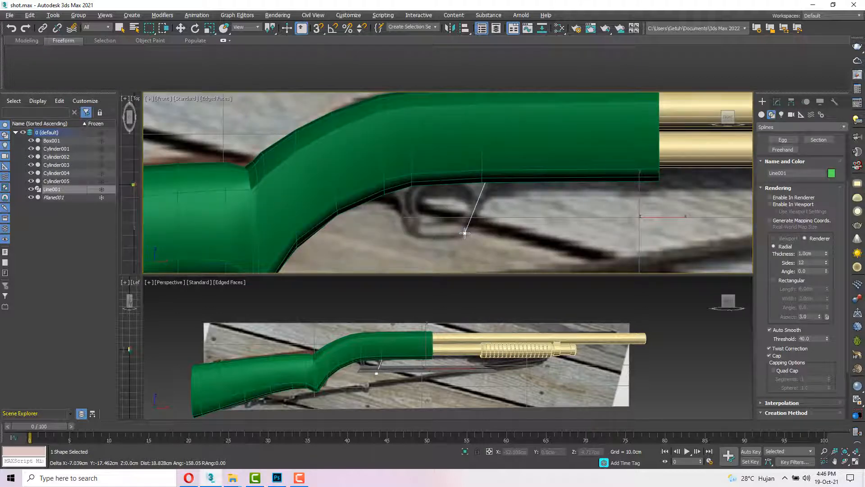
left_click_drag(464, 232, 450, 235)
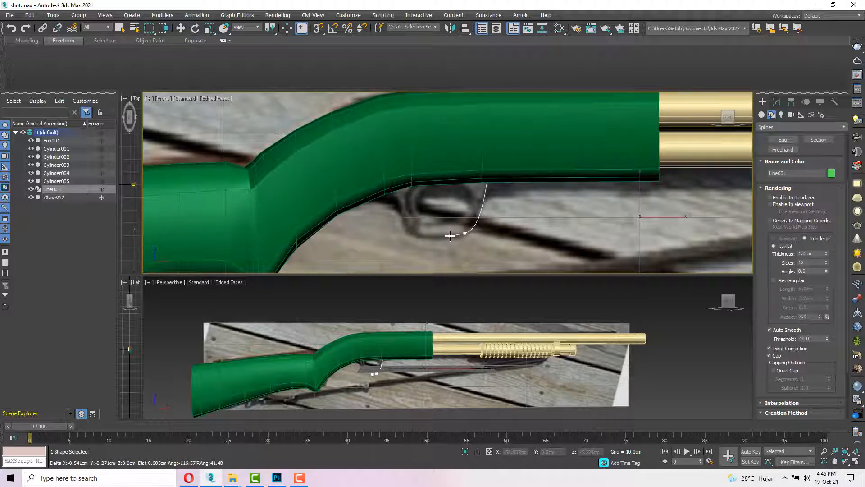
left_click(414, 233)
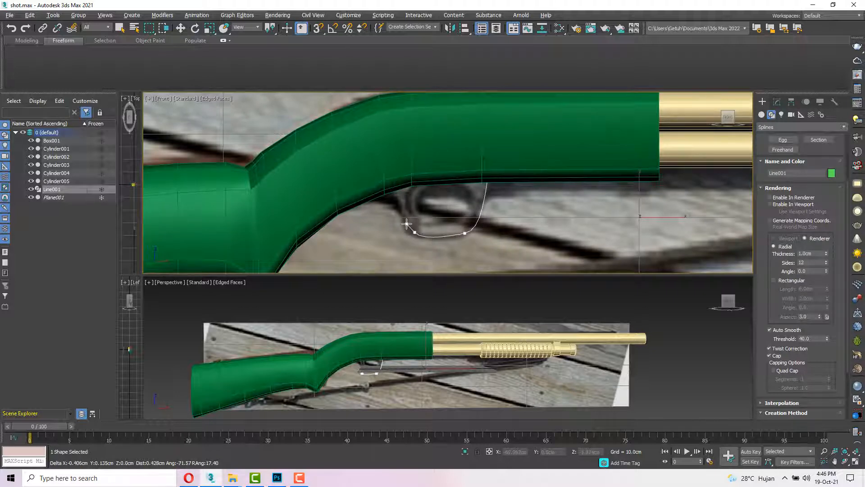
key("F3")
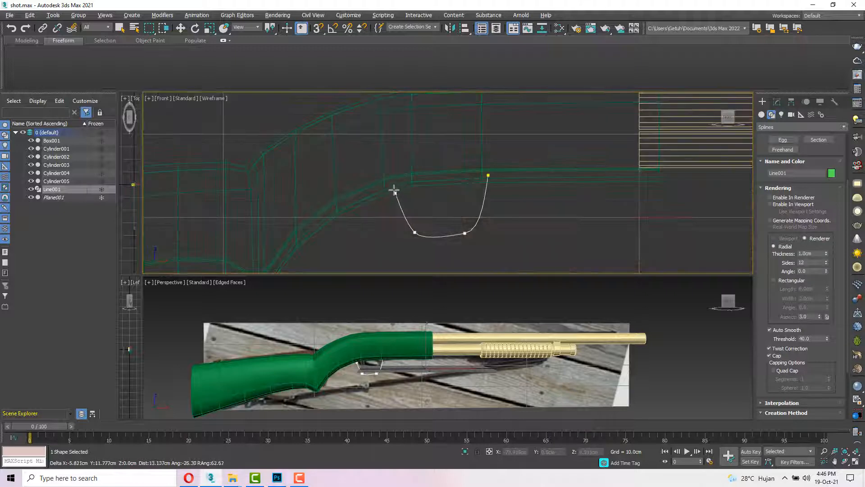
left_click(390, 184)
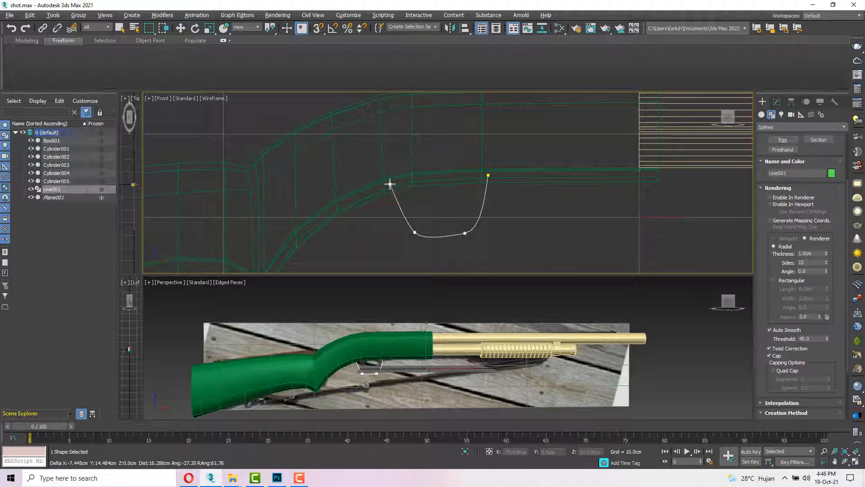
right_click(419, 195)
right_click(454, 216)
- Refine the trigger guard outline by moving its lower front and upper front vertices to match the reference photo
scroll(454, 216, "up", 3)
key("1")
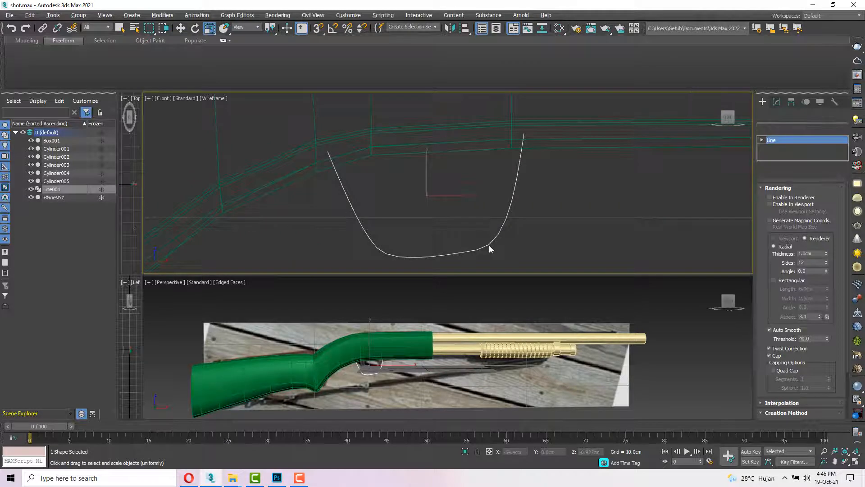
left_click(477, 249)
key("w")
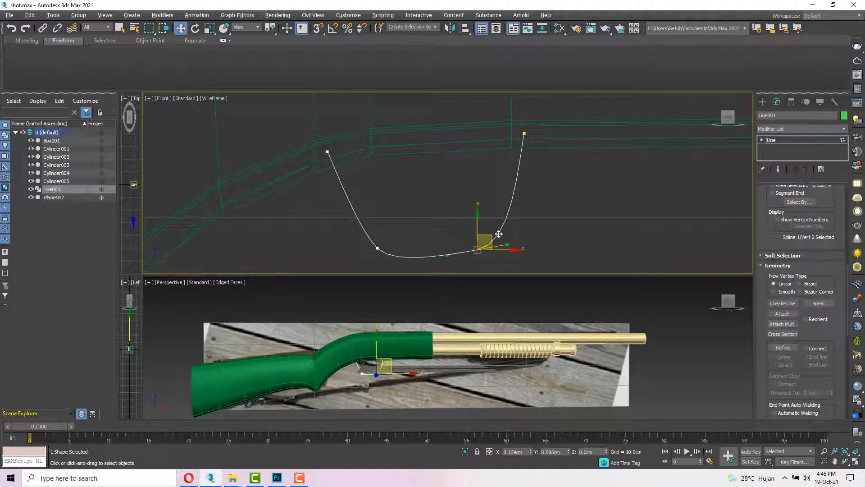
left_click_drag(491, 235, 497, 232)
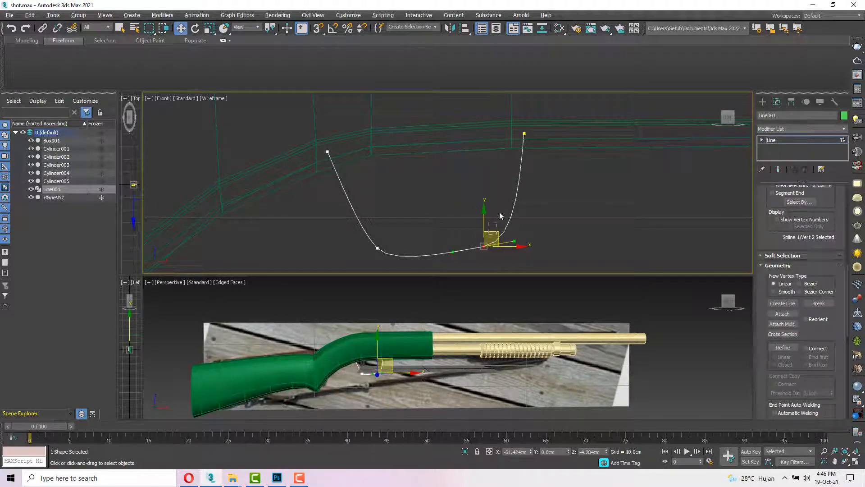
left_click(501, 217)
left_click_drag(524, 133, 533, 135)
key("F3")
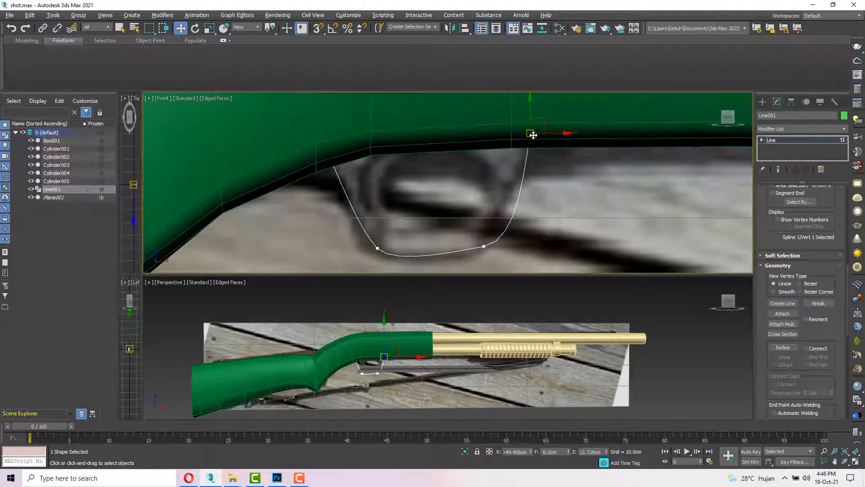
left_click(480, 250)
left_click_drag(483, 246, 467, 249)
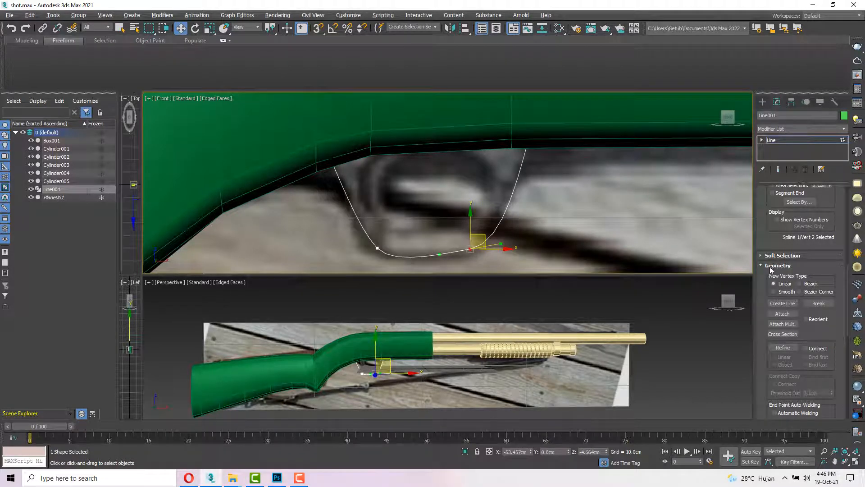
- Enable the trigger guard spline's thickness in the viewport with a rectangular cross-section
scroll(765, 311, "up", 8)
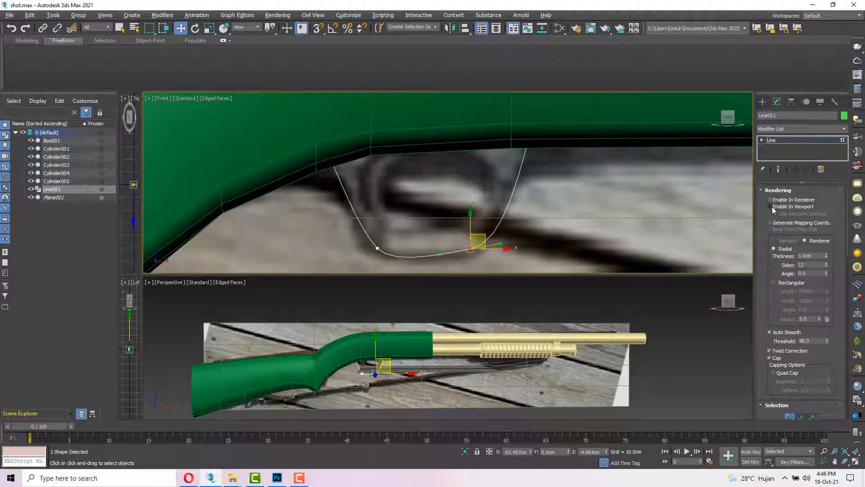
left_click(769, 207)
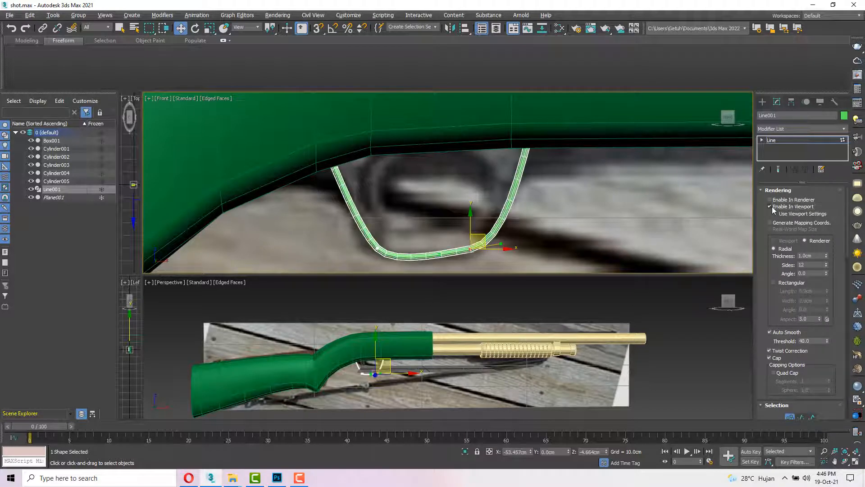
left_click(774, 280)
scroll(432, 355, "down", 5)
middle_click_drag(468, 369, 448, 361, "alt")
scroll(447, 362, "up", 10)
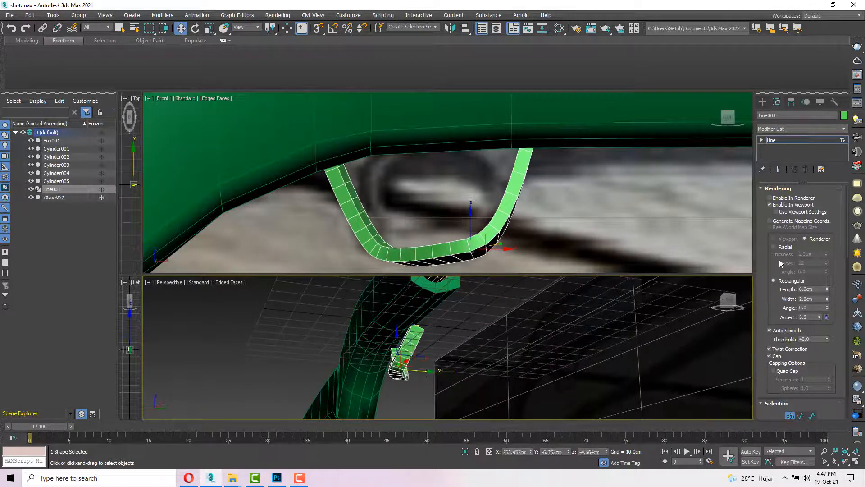
scroll(782, 207, "up", 1)
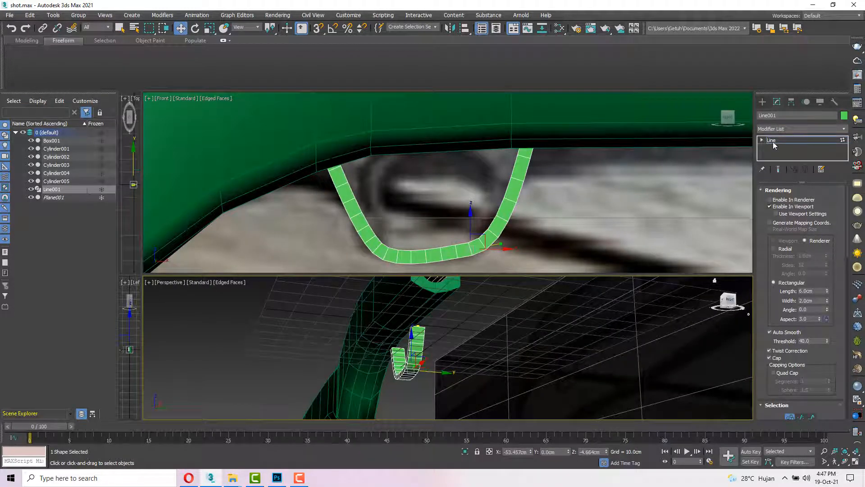
- Leave vertex editing and move the trigger guard sideways until it is centred under the green body
left_click(772, 140)
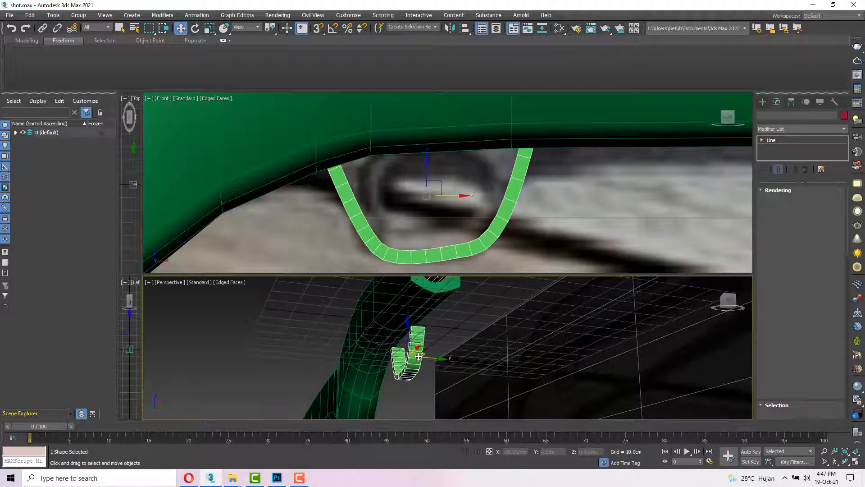
left_click_drag(436, 359, 417, 359)
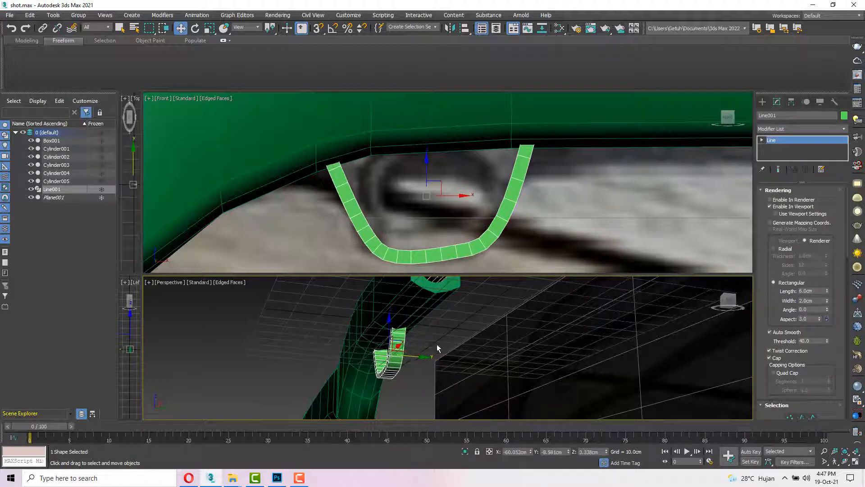
middle_click_drag(438, 350, 416, 362, "alt")
left_click_drag(420, 355, 407, 348)
middle_click_drag(407, 347, 439, 360, "alt")
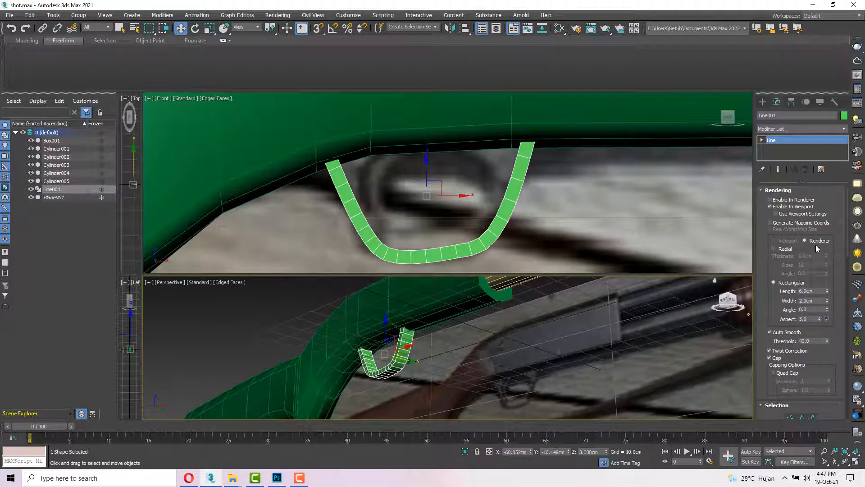
- Widen the trigger guard by setting its rectangular section length to 9.66 cm
left_click_drag(826, 292, 824, 263)
scroll(445, 342, "down", 5)
middle_click_drag(444, 343, 456, 343, "alt")
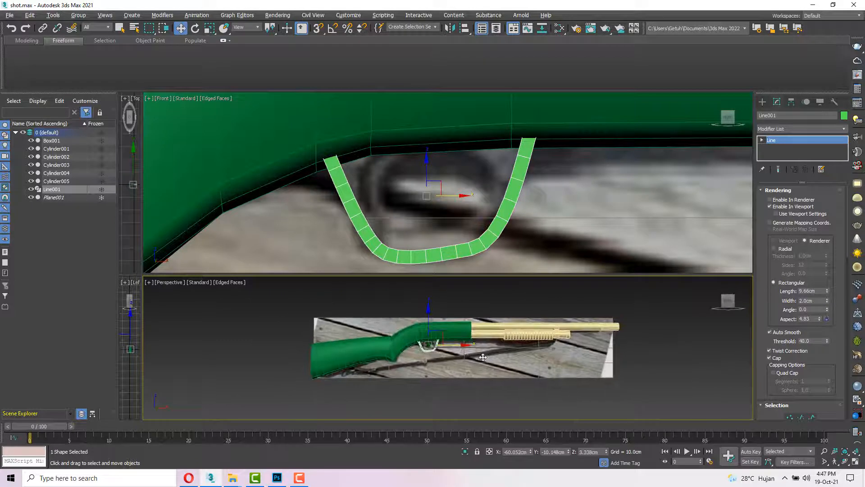
scroll(456, 344, "up", 5)
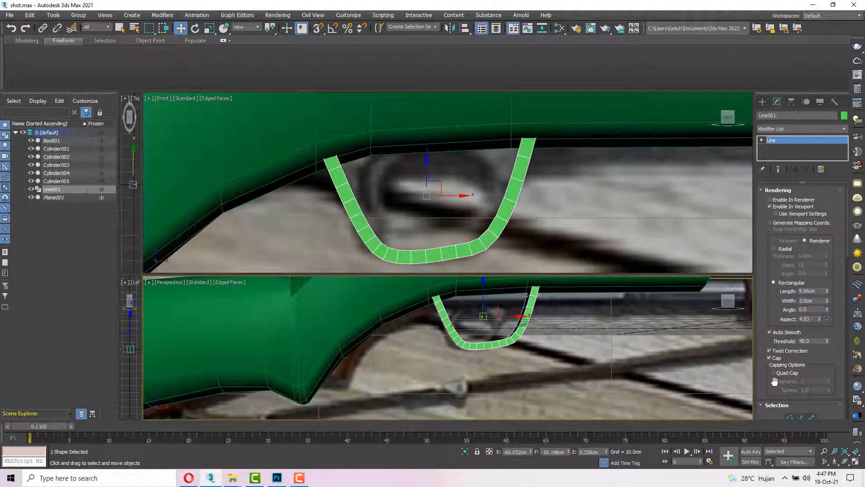
- Cap the ends of the trigger guard spline and convert it to an Editable Poly
left_click(770, 357)
scroll(537, 322, "up", 2)
key("F3")
middle_click_drag(537, 323, 514, 369, "alt")
right_click(519, 361)
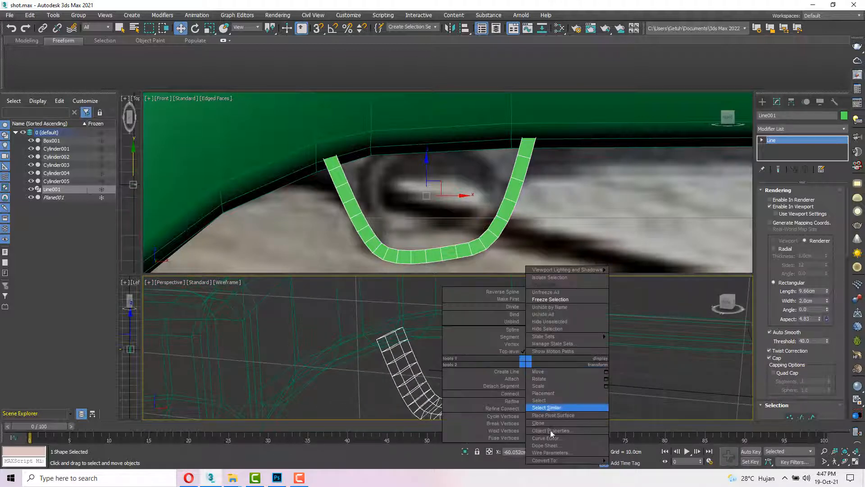
mouse_move(582, 460)
left_click(640, 446)
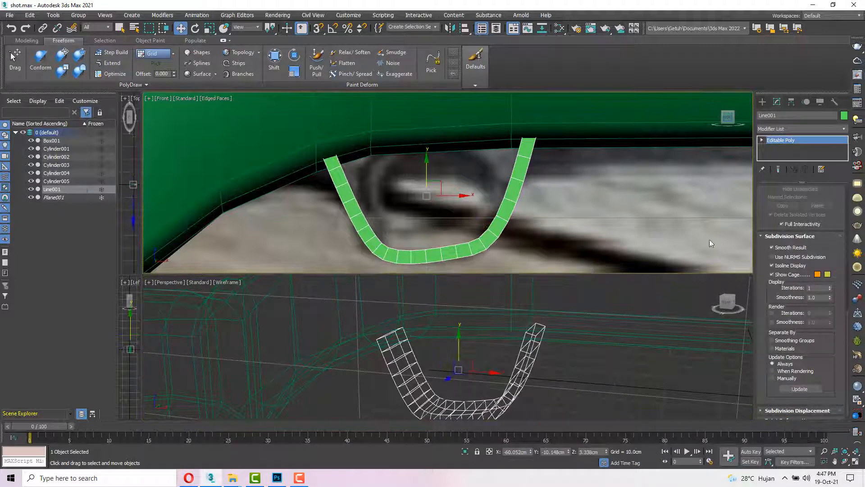
- Flare the trigger guard's front arm by moving its inner top vertices backward along the green body's underside
scroll(533, 193, "up", 2)
scroll(537, 172, "down", 3)
scroll(536, 206, "up", 5)
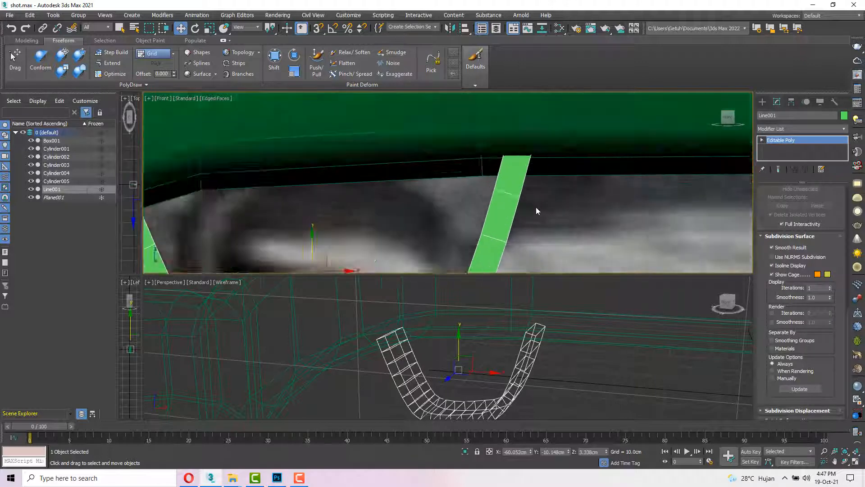
scroll(523, 193, "down", 3)
key("1")
scroll(517, 180, "up", 2)
key("F3")
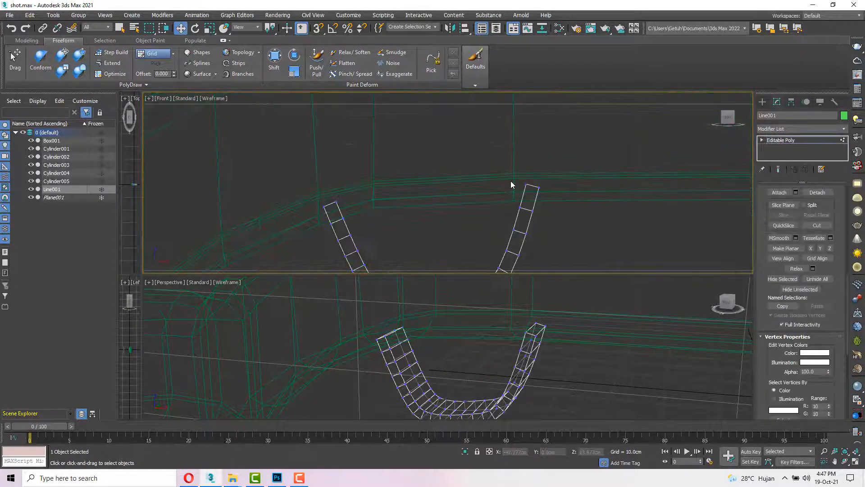
scroll(518, 176, "up", 2)
left_click_drag(552, 207, 502, 186)
scroll(555, 200, "up", 4)
key("F3")
scroll(557, 199, "up", 2)
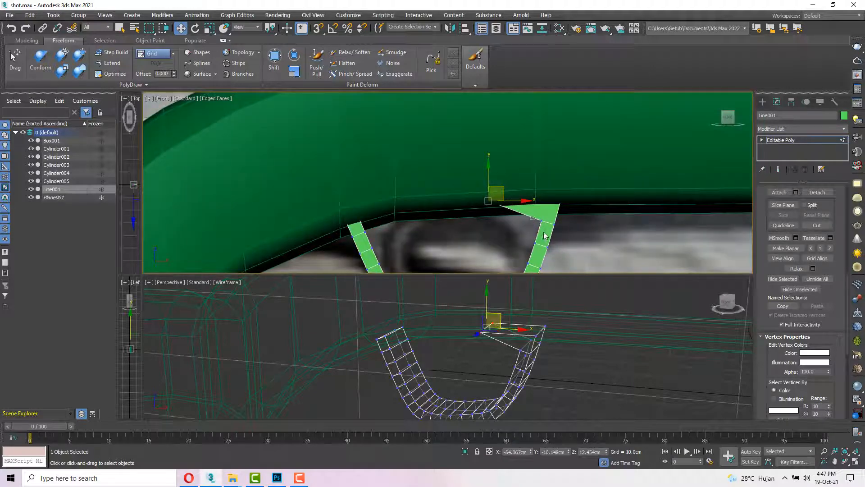
- Move the remaining inner vertices of the front arm inward so it tapers smoothly into the guard's lower curve
left_click_drag(531, 216, 544, 236)
middle_click_drag(546, 235, 582, 230)
left_click_drag(587, 207, 559, 215)
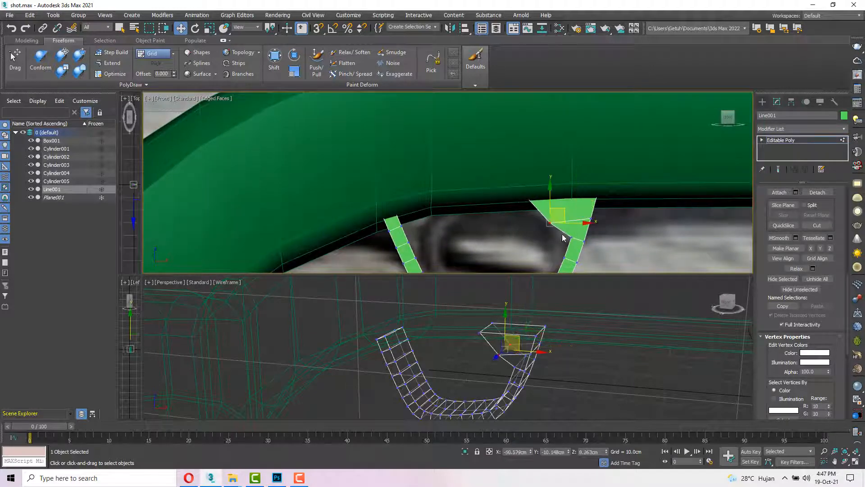
scroll(577, 239, "down", 4)
key("alt+w")
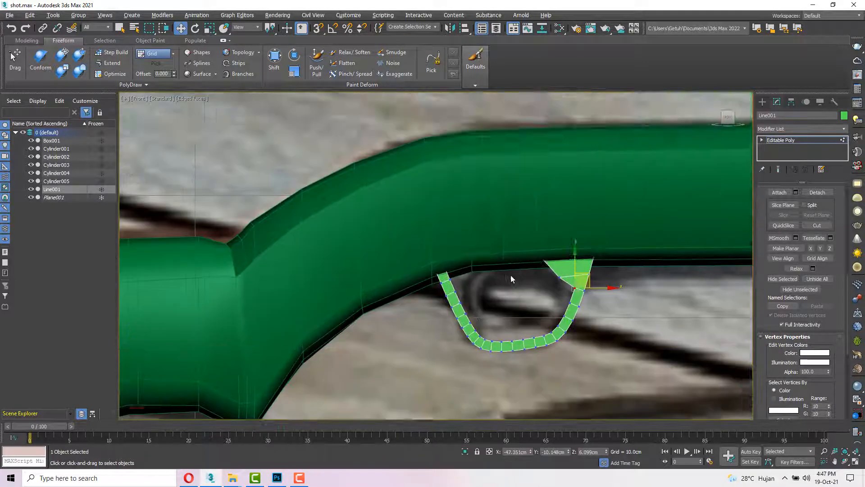
scroll(595, 231, "up", 2)
left_click_drag(584, 222, 559, 282)
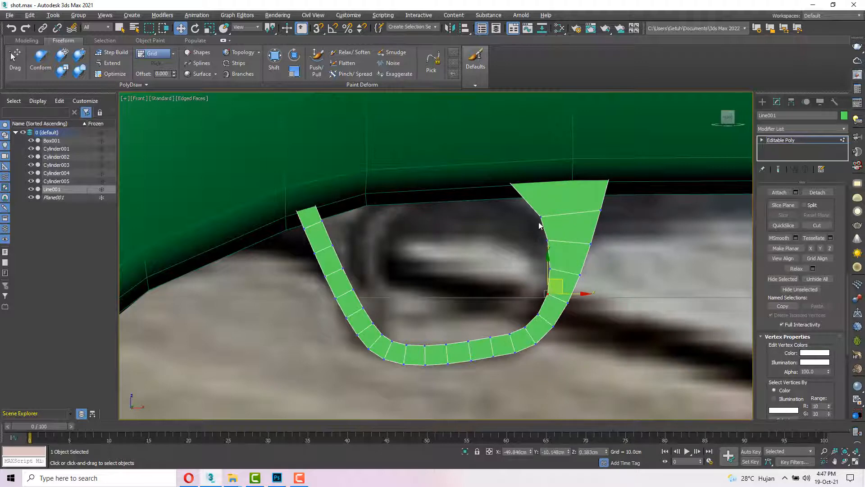
left_click(541, 216)
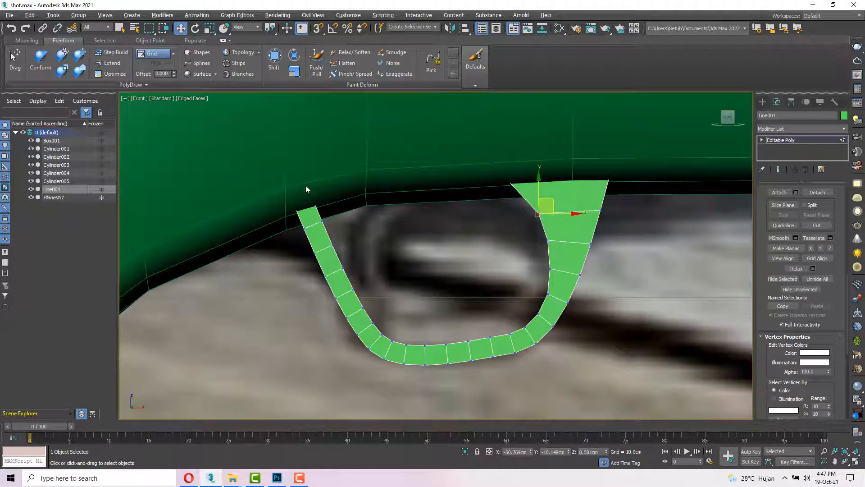
- Flare the trigger guard's rear arm by moving its inner vertices forward, following the opening in the reference photo
key("F3")
left_click(315, 206)
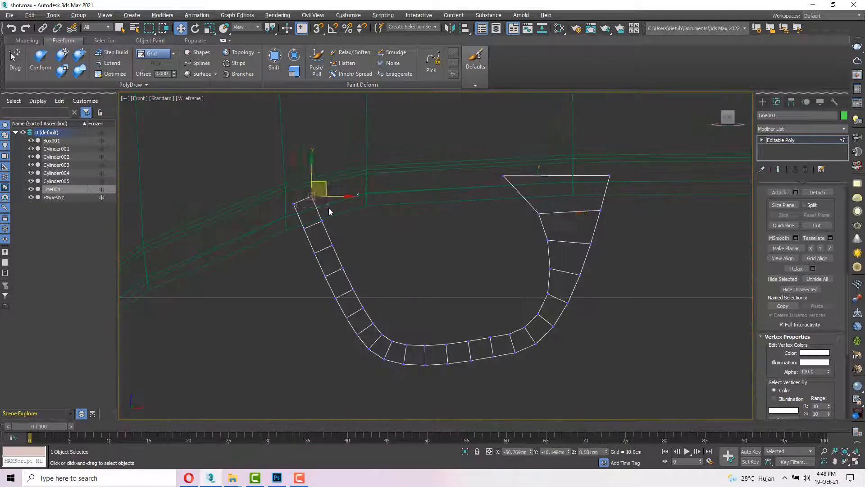
key("F3")
left_click_drag(325, 188, 410, 170)
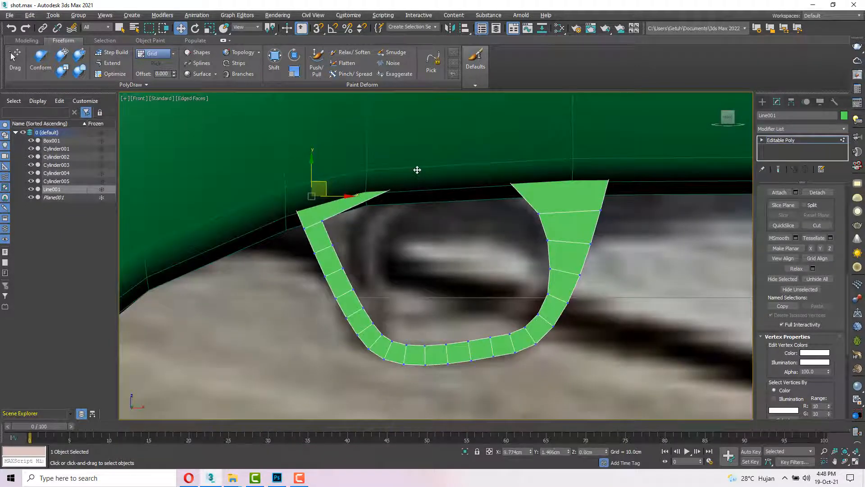
left_click(319, 220)
left_click_drag(335, 208, 381, 298)
left_click(343, 268)
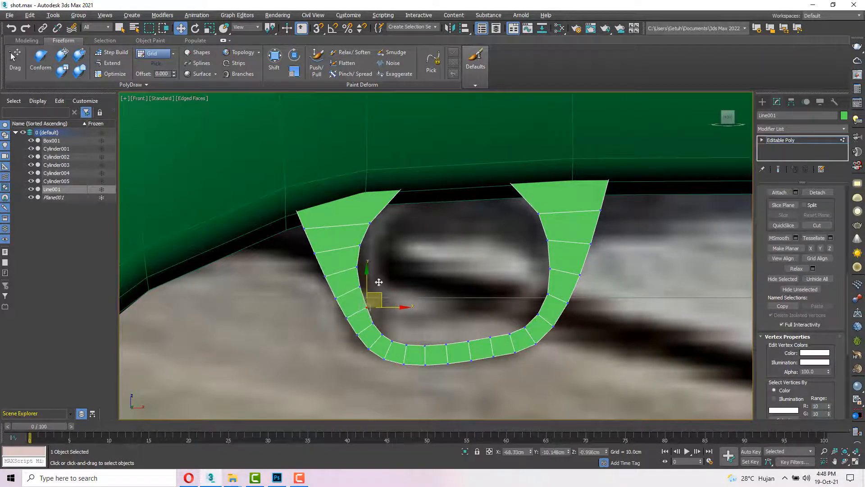
left_click_drag(384, 232, 383, 230)
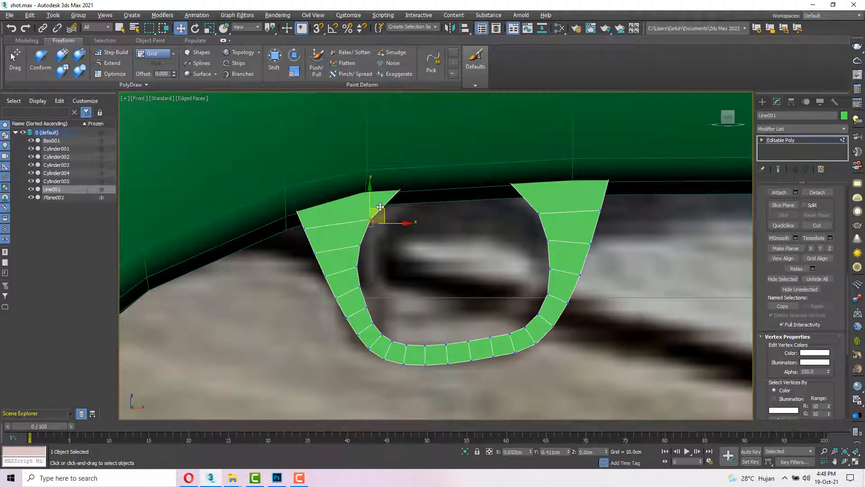
- Adjust the upper outer vertices of the trigger guard's rear arm to straighten its back edge
scroll(404, 211, "down", 5)
scroll(357, 207, "up", 5)
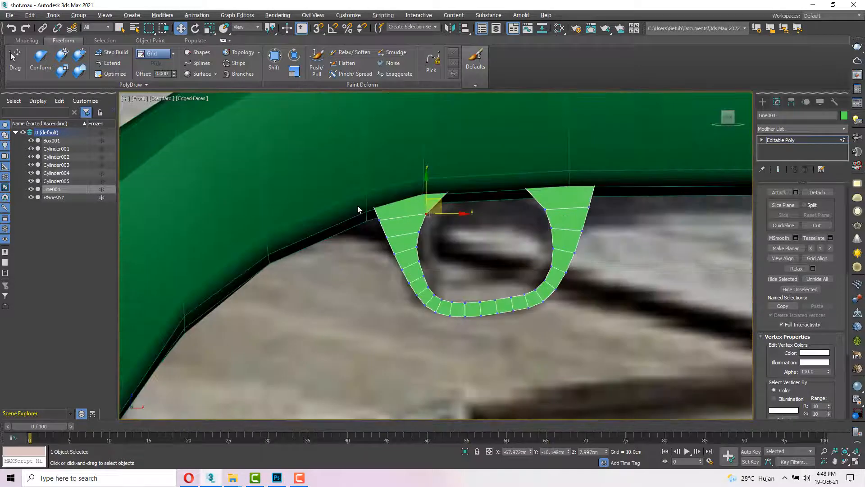
left_click_drag(392, 231, 391, 203)
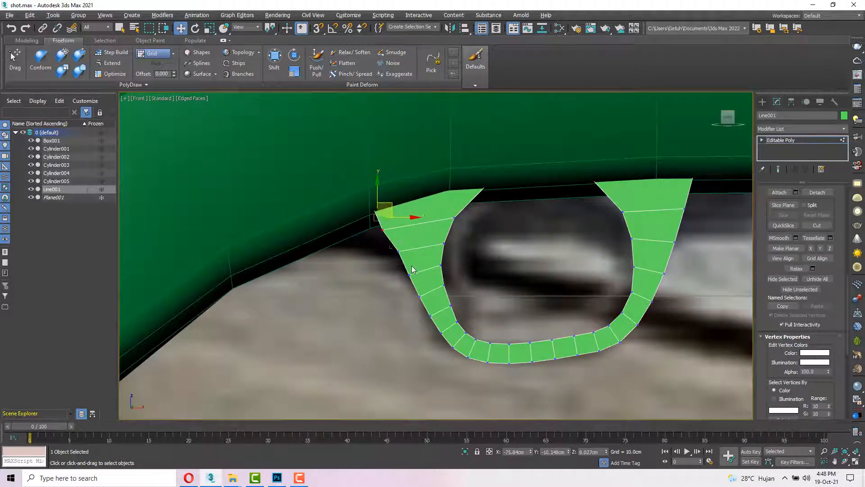
left_click_drag(391, 256, 408, 244)
left_click(406, 244)
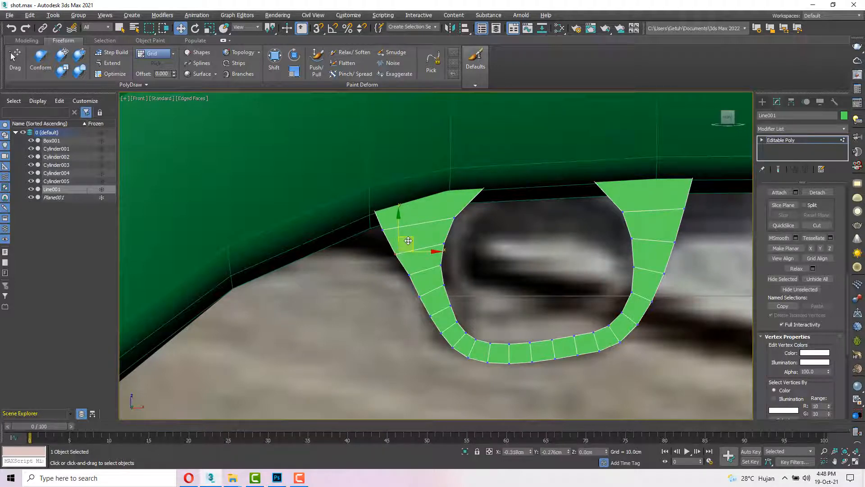
- Leave vertex editing and inspect the trigger guard's fit against the stock, from an angle and from the front
scroll(469, 247, "down", 6)
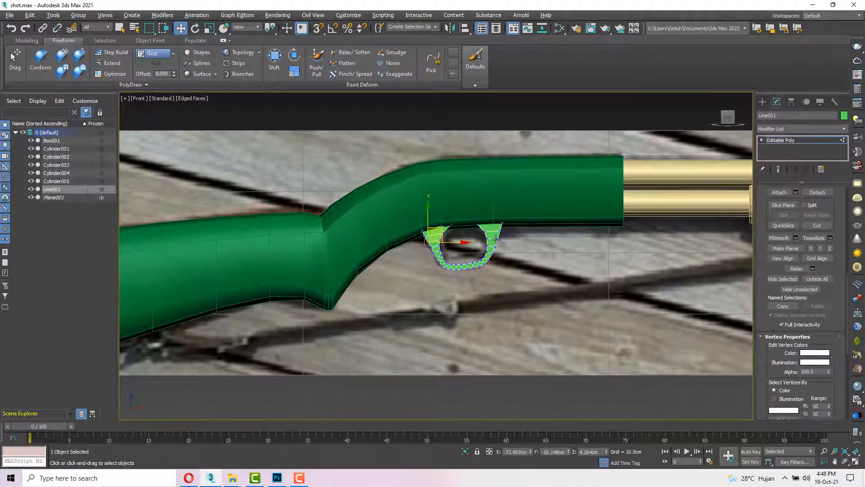
scroll(585, 232, "up", 3)
scroll(463, 241, "down", 3)
scroll(477, 228, "up", 6)
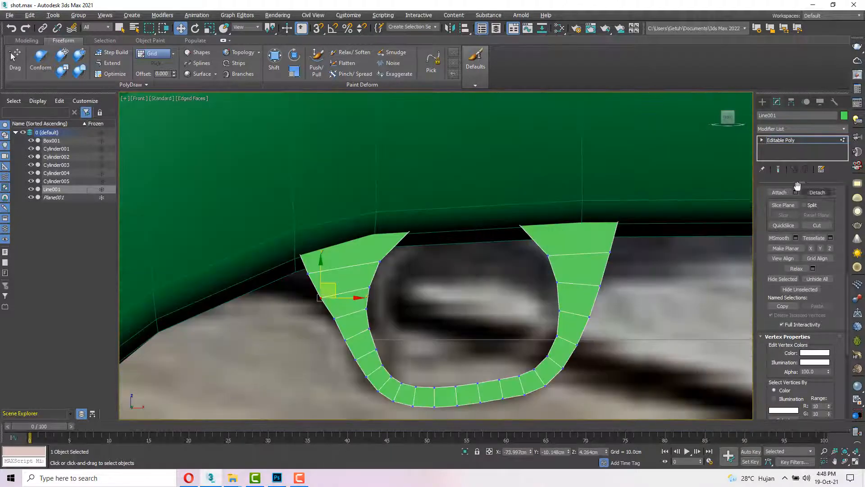
left_click(789, 141)
scroll(540, 297, "down", 5)
middle_click_drag(541, 297, 560, 290, "alt")
scroll(560, 290, "up", 4)
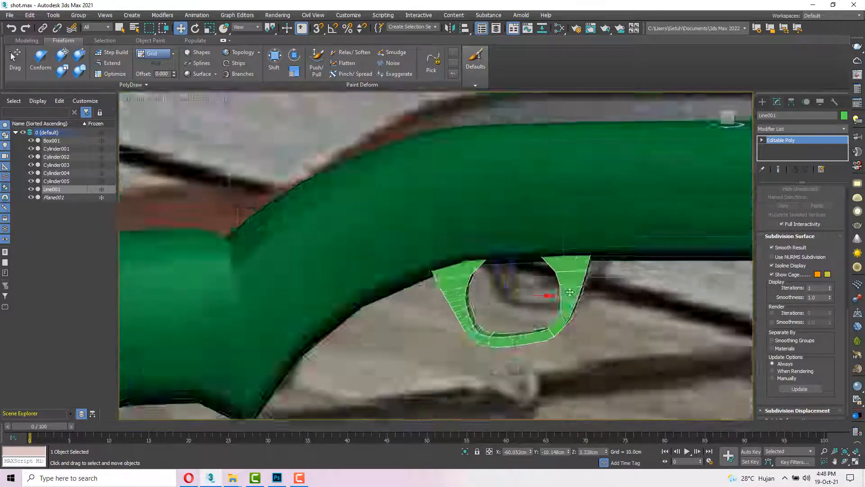
scroll(569, 292, "down", 6)
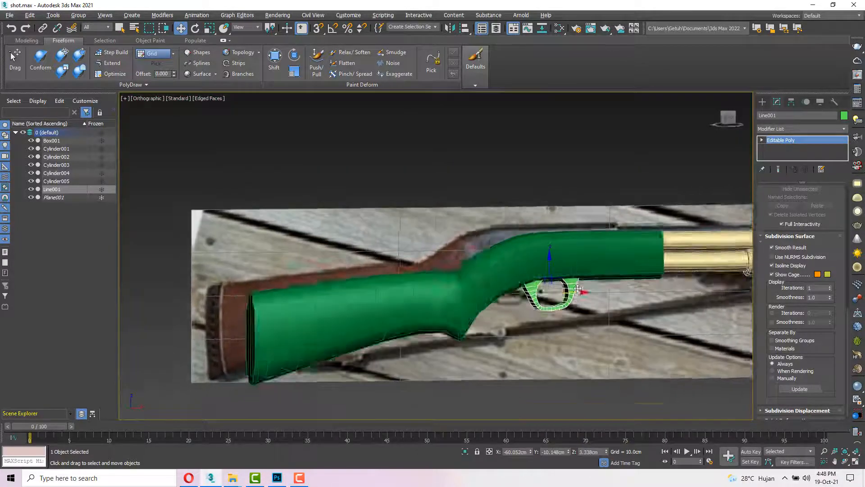
scroll(578, 289, "up", 6)
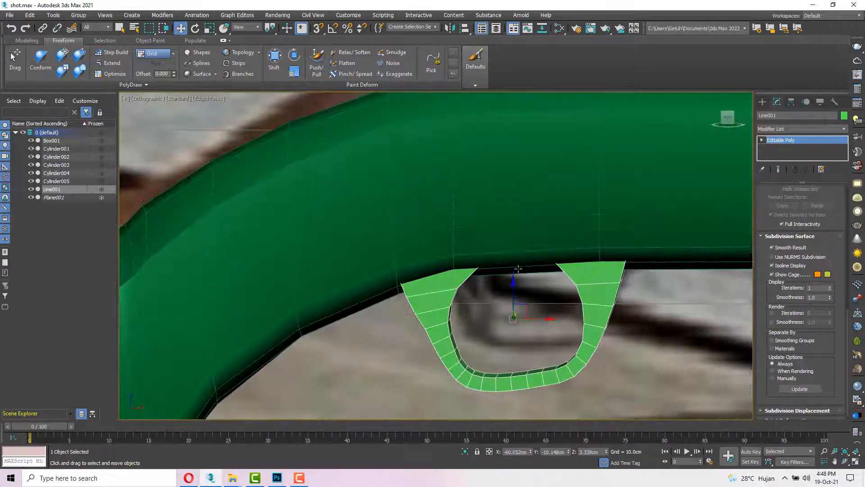
middle_click_drag(518, 268, 541, 253, "alt")
left_click(728, 116)
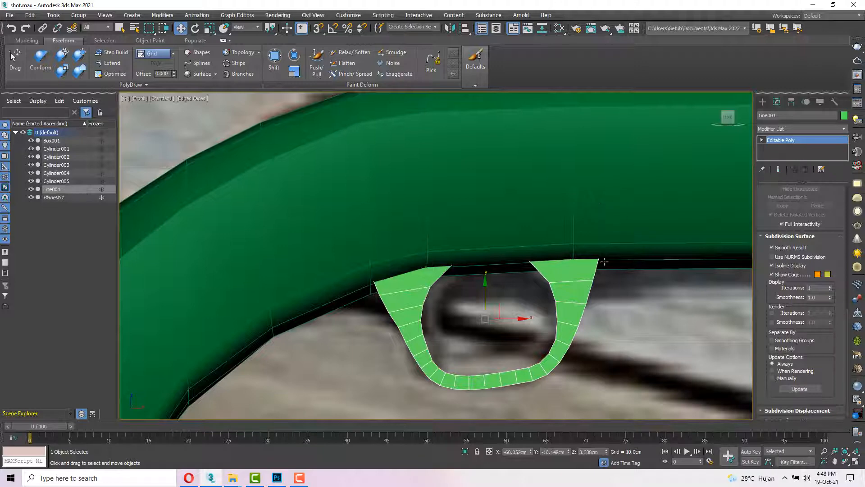
- Copy the polygons along the trigger guard's bottom upward into its opening as a separate element
middle_click_drag(508, 367, 490, 320)
middle_click_drag(495, 287, 496, 280)
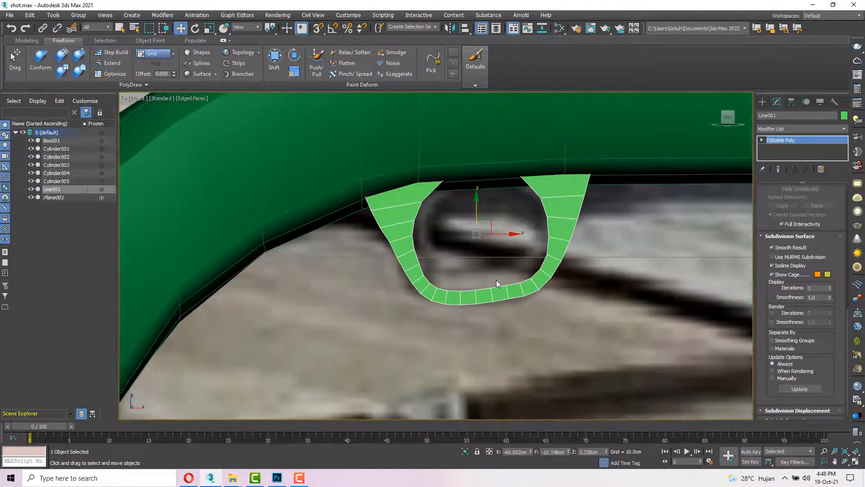
key("4")
left_click_drag(467, 273, 514, 332)
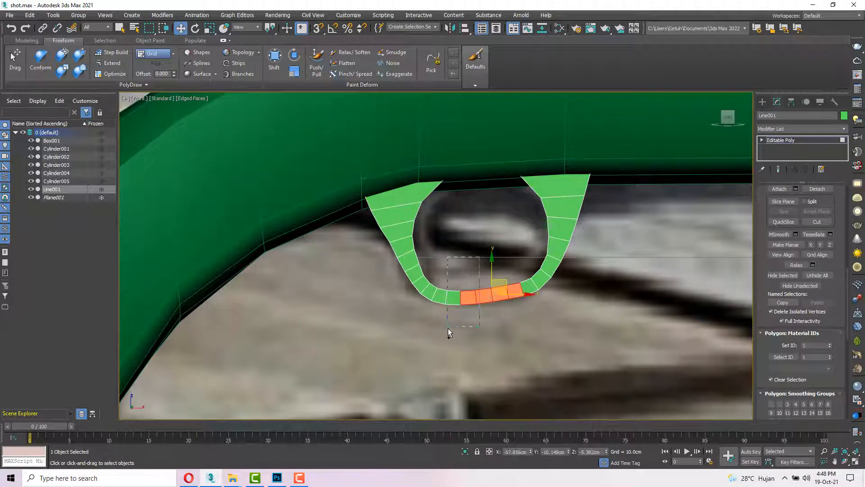
left_click_drag(447, 328, 449, 327, "ctrl")
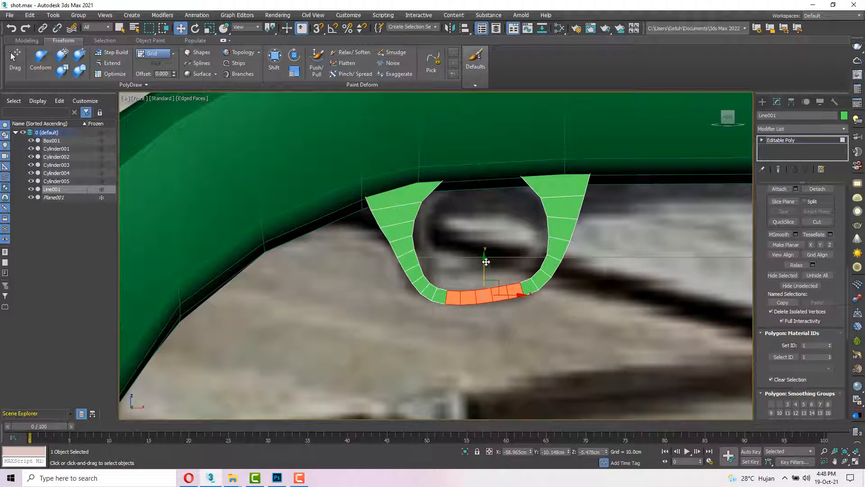
mouse_move(486, 261)
left_mouse_down("shift")
mouse_move(477, 201)
mouse_move(496, 231)
left_mouse_up("shift")
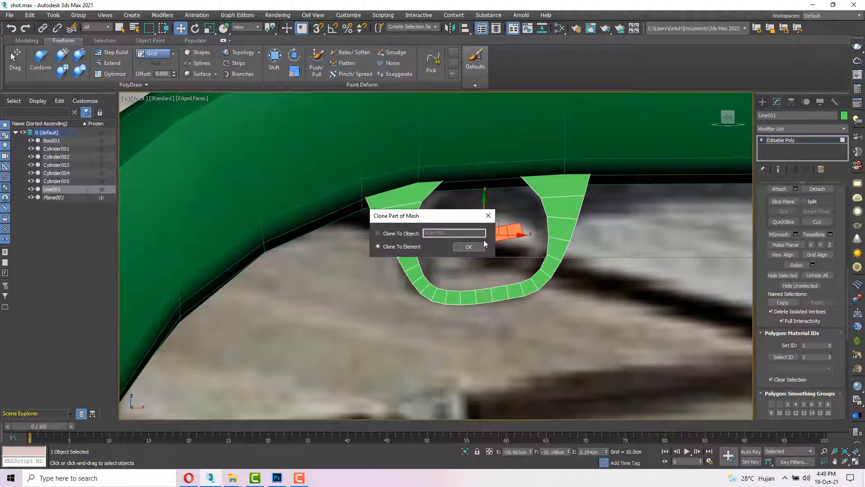
left_click(483, 246)
- Rotate the copied strip upright and move it up and back to meet the green body as a trigger
scroll(496, 228, "up", 3)
key("e")
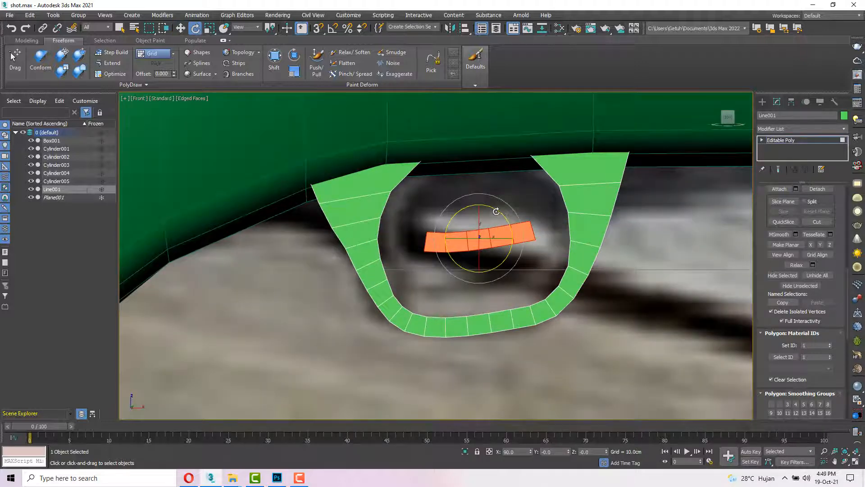
left_click_drag(496, 212, 414, 189)
key("w")
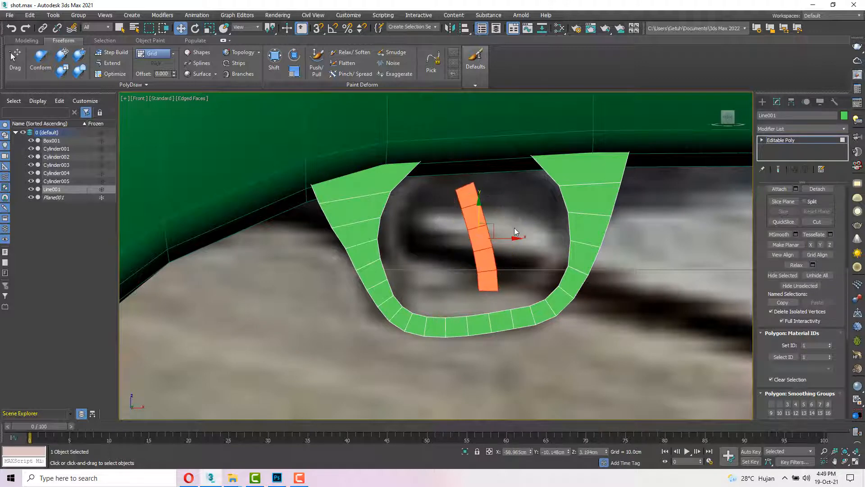
left_click_drag(495, 226, 464, 193)
middle_click_drag(464, 193, 465, 218)
- Fine-tune the trigger strip's tilt, scale it wider front to back, and shift it slightly forward
key("e")
left_click_drag(470, 201, 503, 227)
key("r")
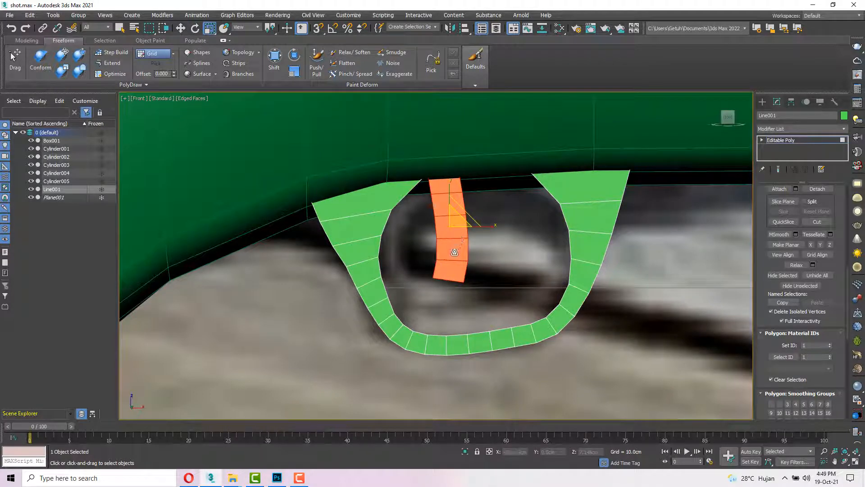
key("w")
left_click_drag(455, 251, 489, 249)
key("1")
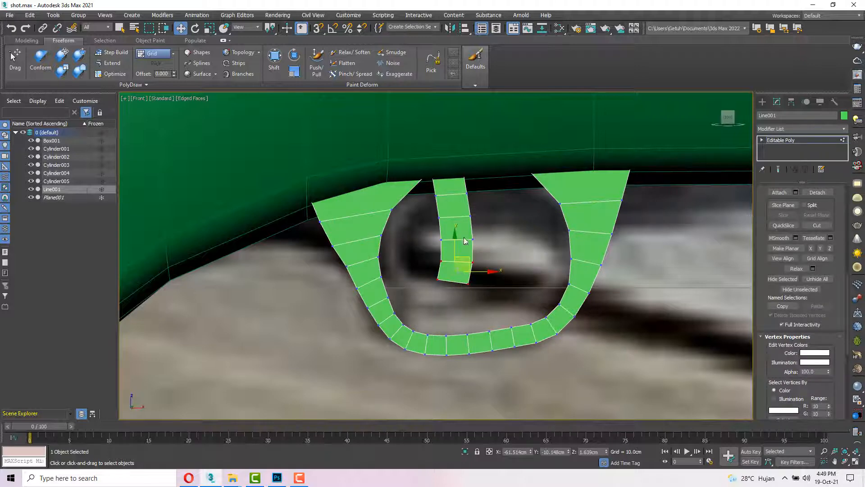
- Select the whole trigger element and apply an FFD 3x3x3 modifier to it
key("4")
scroll(466, 241, "down", 5)
scroll(484, 260, "up", 4)
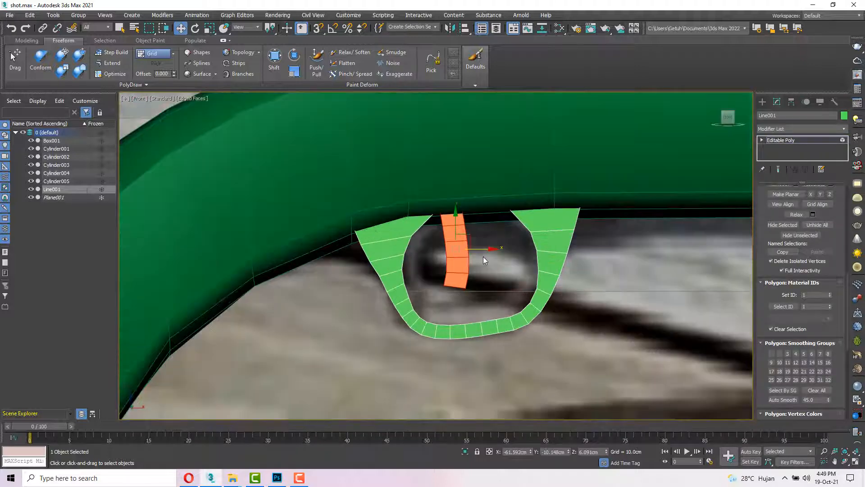
scroll(806, 250, "up", 5)
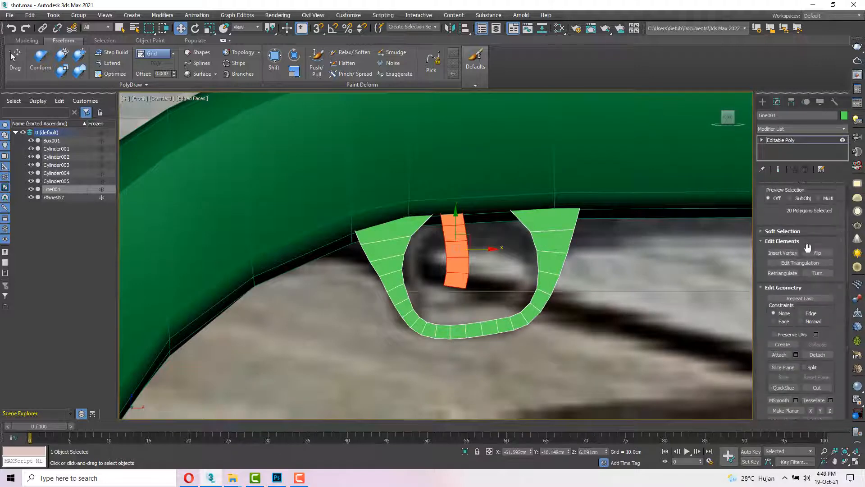
scroll(808, 247, "up", 2)
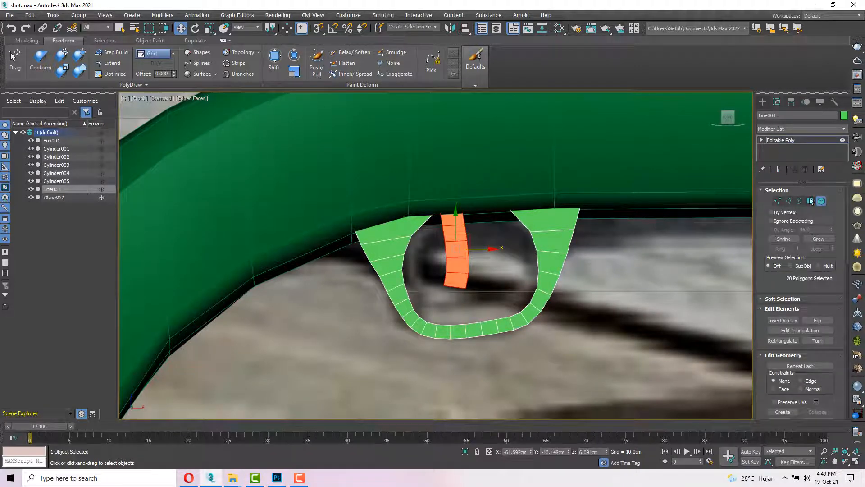
left_click(789, 131)
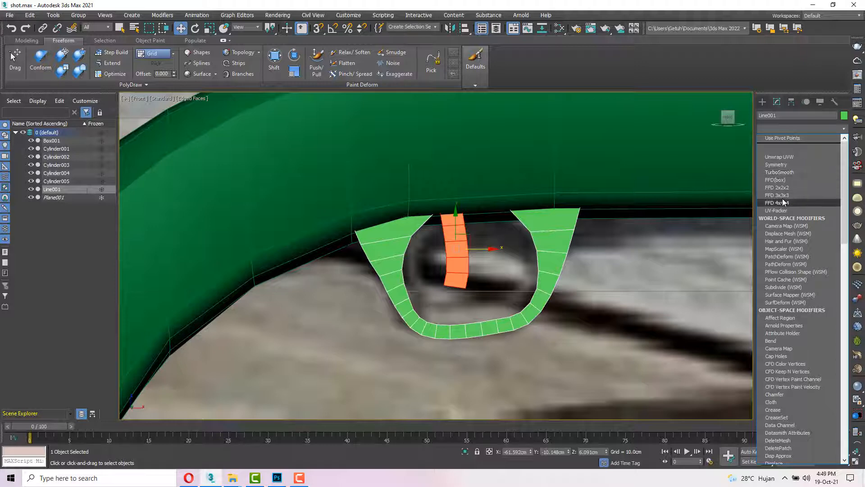
left_click(782, 196)
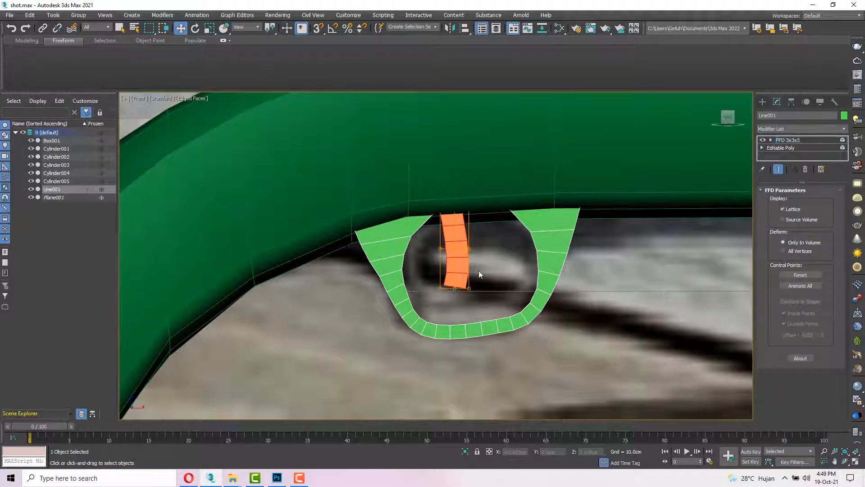
- Taper the trigger's lower end by scaling the bottom row of lattice control points narrower front to back
scroll(428, 277, "up", 3)
key("r")
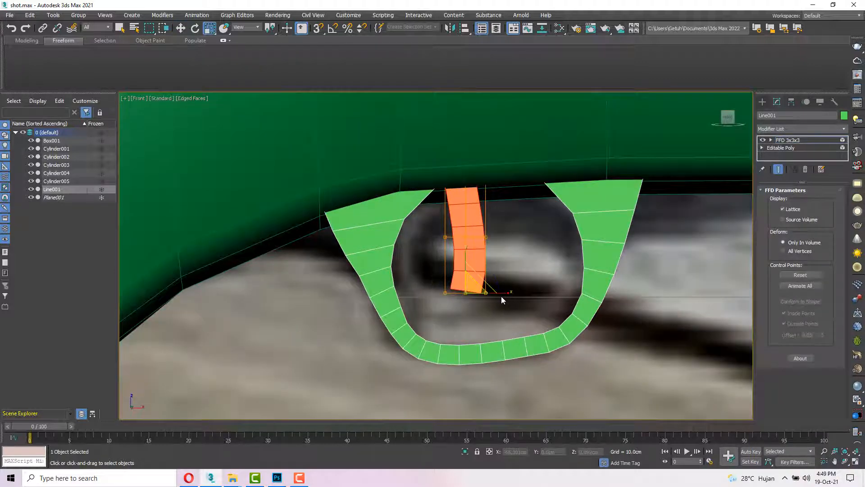
left_click_drag(499, 293, 495, 298)
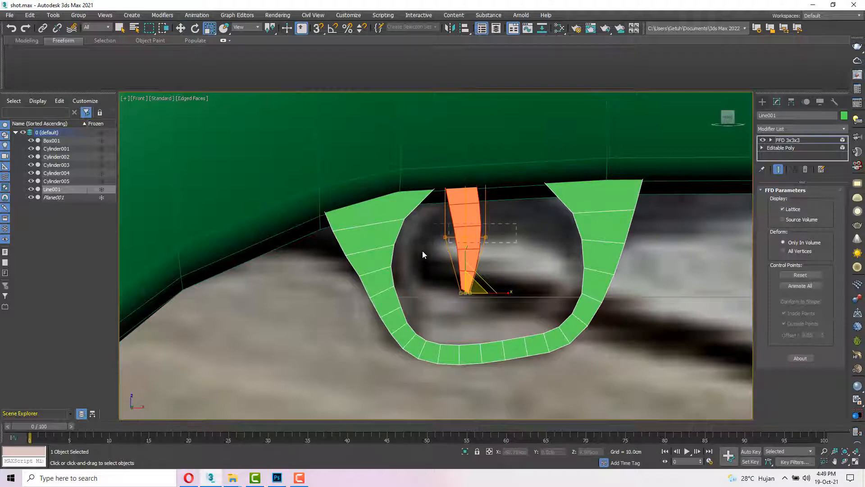
- Curve the trigger by shifting the middle control points back, tilting and moving the tip forward, and nudging the top points back
key("w")
left_click_drag(464, 237, 431, 237)
key("e")
left_click_drag(494, 271, 503, 276)
key("w")
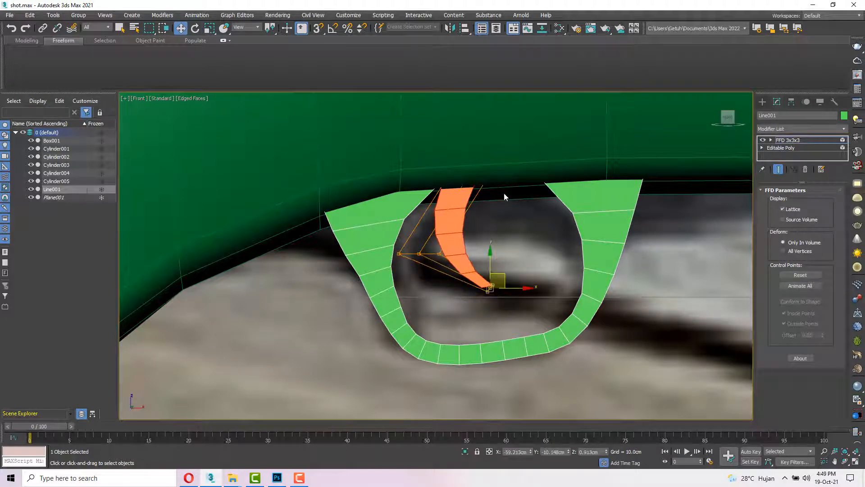
left_click(464, 180)
left_click_drag(477, 166, 465, 167)
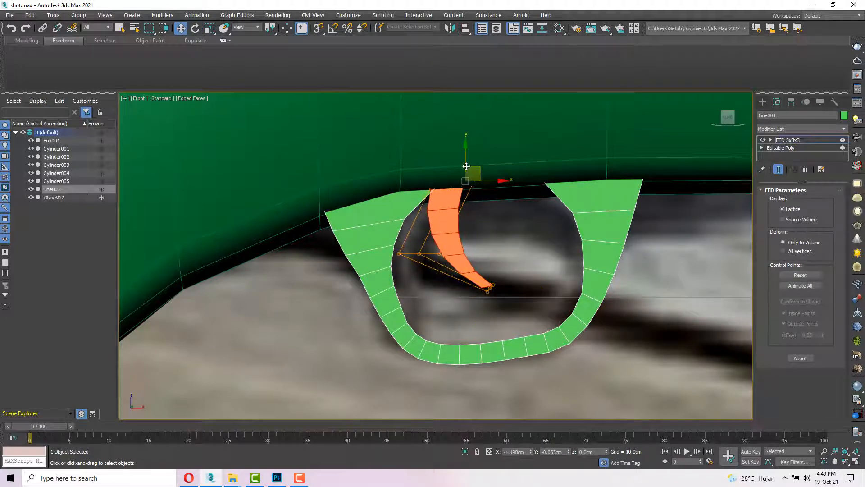
- Scale the trigger's lattice control points across the gun's width so the trigger is thinner than the guard
middle_click_drag(496, 238, 456, 239, "alt")
scroll(457, 239, "down", 5)
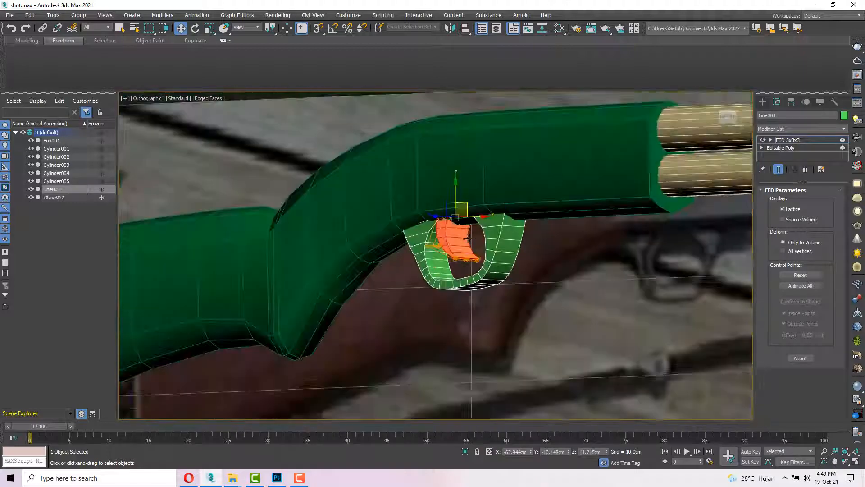
scroll(461, 229, "up", 6)
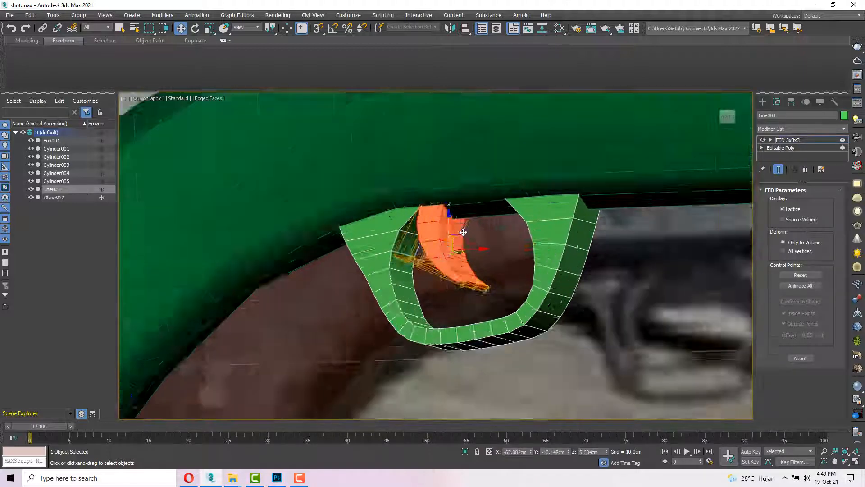
left_click(772, 141)
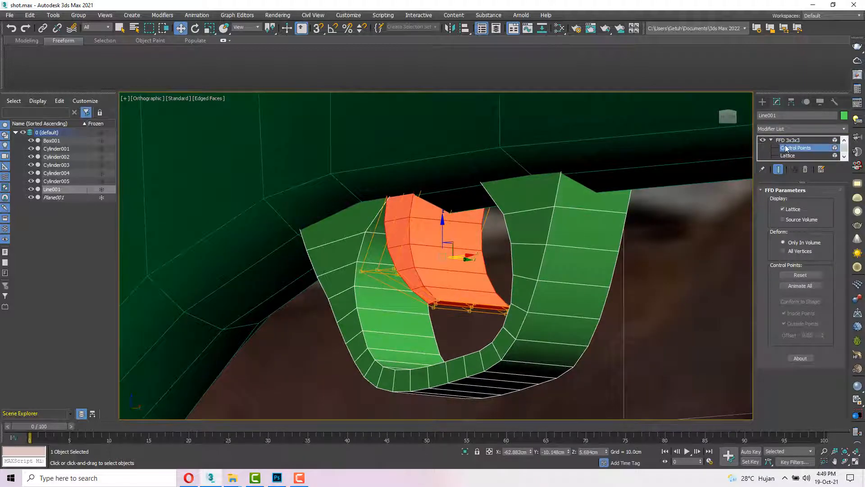
scroll(320, 288, "down", 3)
left_click_drag(489, 178, 489, 178)
scroll(489, 178, "up", 3)
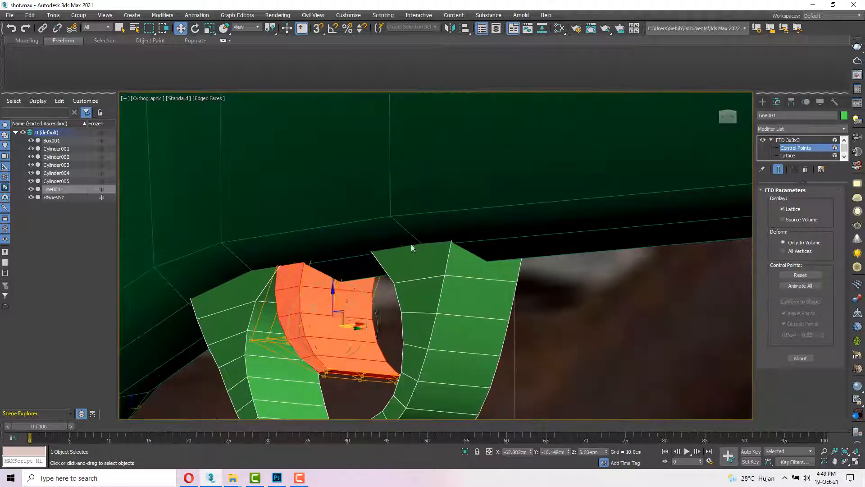
key("r")
left_click_drag(322, 326, 324, 337)
mouse_move(326, 336)
middle_mouse_down("alt")
mouse_move(393, 316)
mouse_move(333, 322)
middle_mouse_up("alt")
scroll(371, 326, "down", 3)
left_click_drag(321, 324, 315, 324)
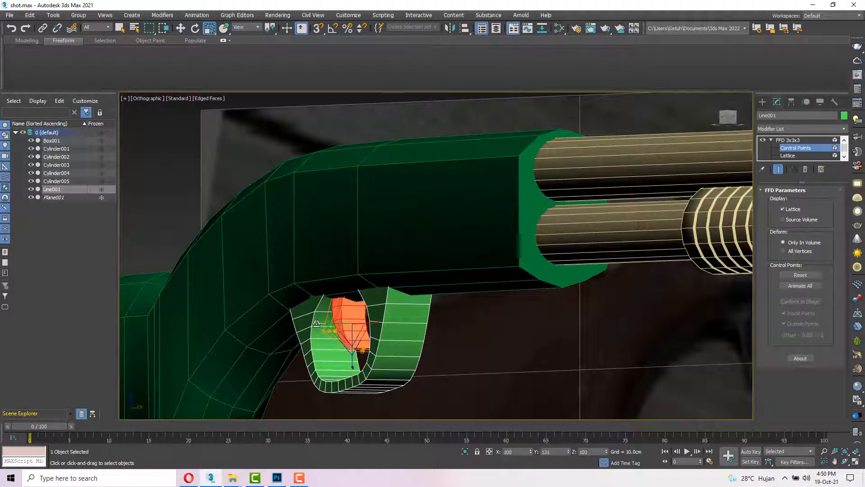
middle_click_drag(316, 324, 347, 324, "alt")
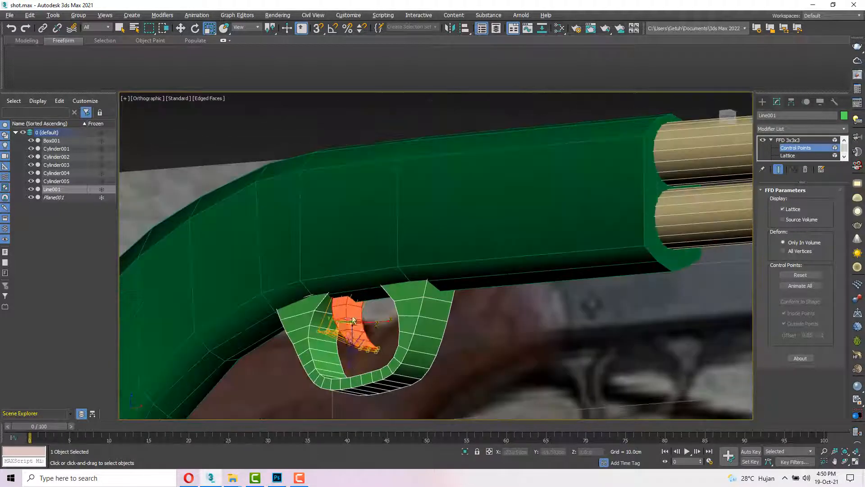
- Convert the FFD-deformed trigger and guard object to an editable poly
right_click(427, 305)
mouse_move(471, 401)
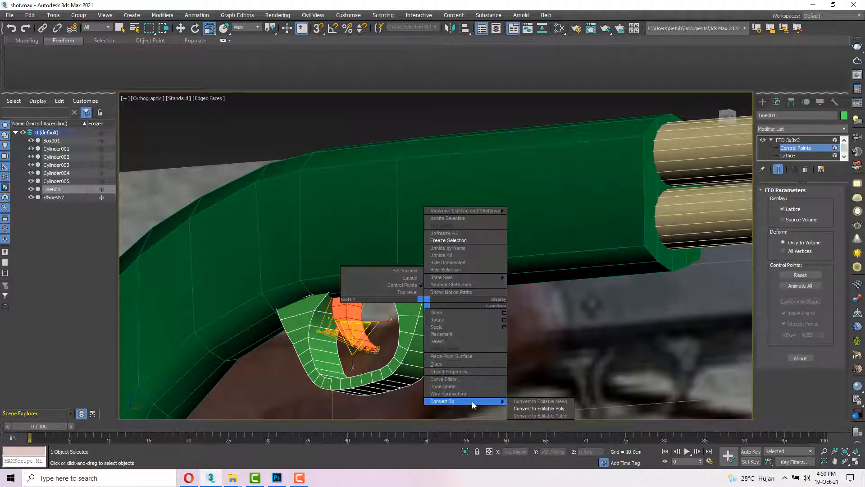
left_click(539, 408)
- Examine the shotgun without edge lines and compare the muzzle end of its barrel with the reference photo
middle_click_drag(439, 344, 460, 334, "alt")
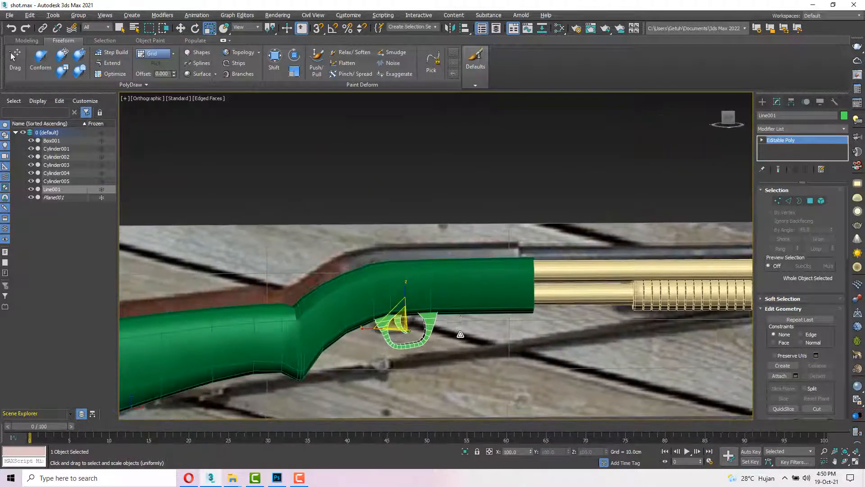
left_click(473, 224)
key("F3")
key("F3")
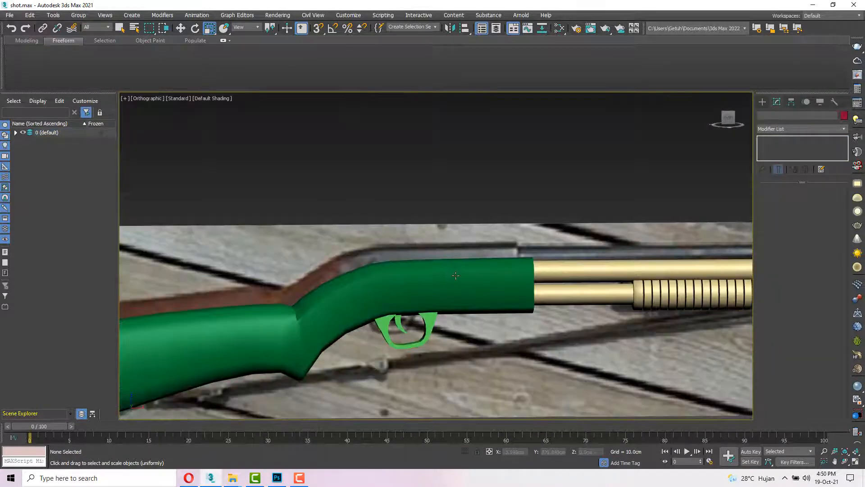
scroll(455, 275, "down", 5)
left_click(455, 276)
middle_click_drag(455, 275, 567, 279, "alt")
scroll(653, 270, "up", 5)
middle_click_drag(659, 269, 457, 285)
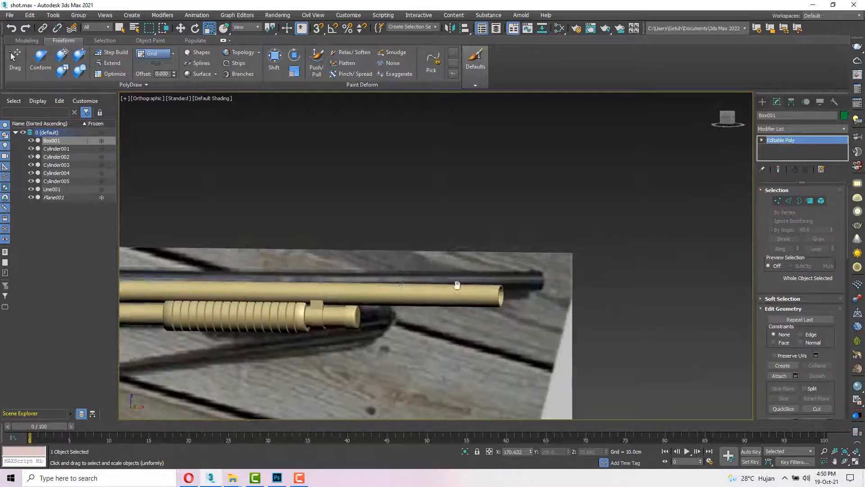
scroll(520, 273, "up", 4)
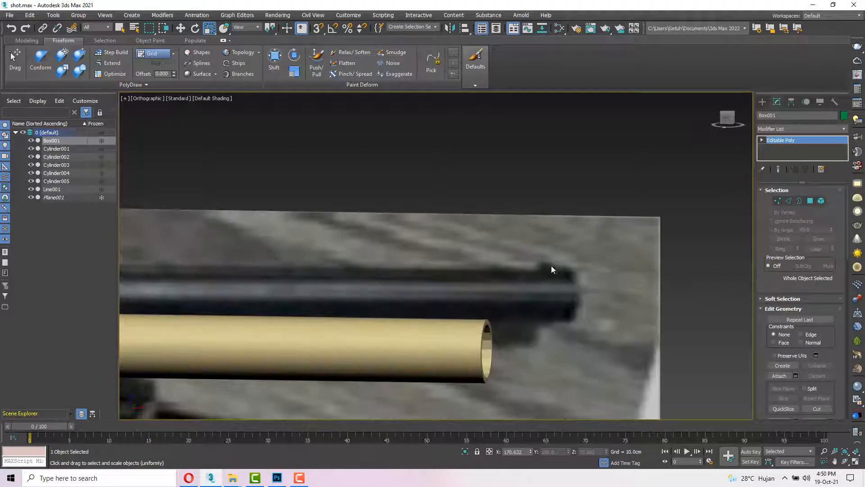
scroll(493, 292, "down", 7)
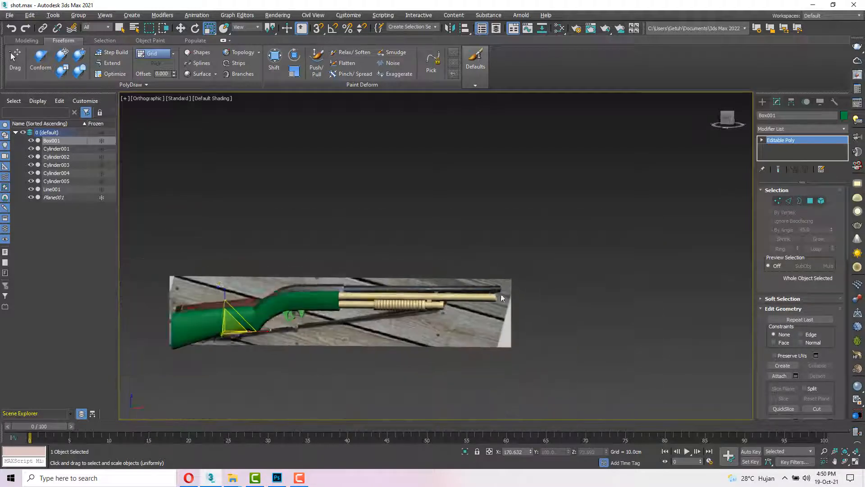
scroll(493, 296, "up", 3)
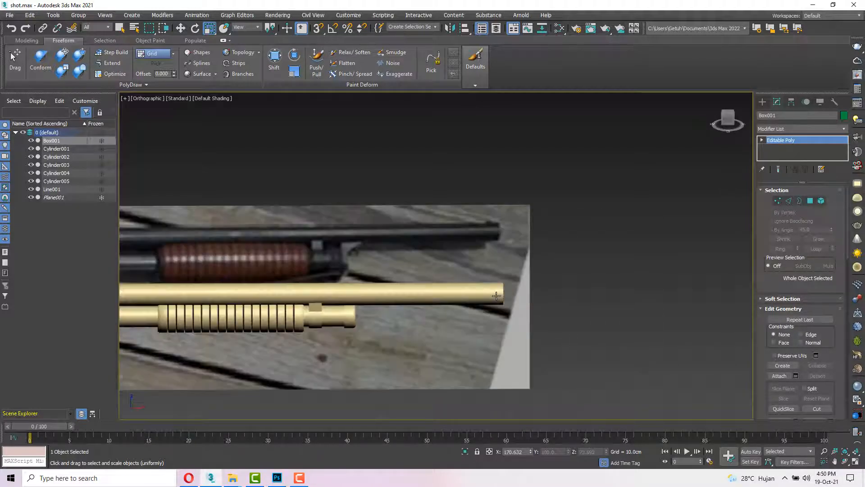
- With edges shown, select two adjacent polygons along the top of the upper barrel and copy them upward as a separate element
key("F4")
left_click(495, 295)
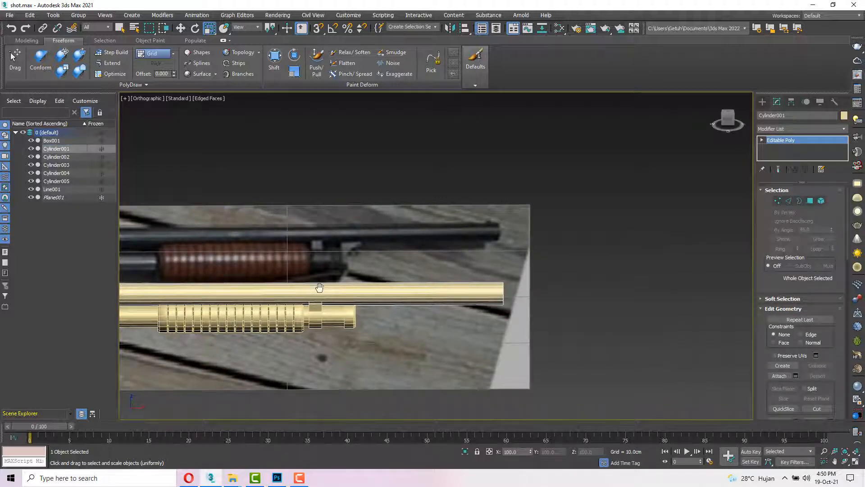
middle_click_drag(318, 287, 353, 289)
scroll(534, 294, "up", 4)
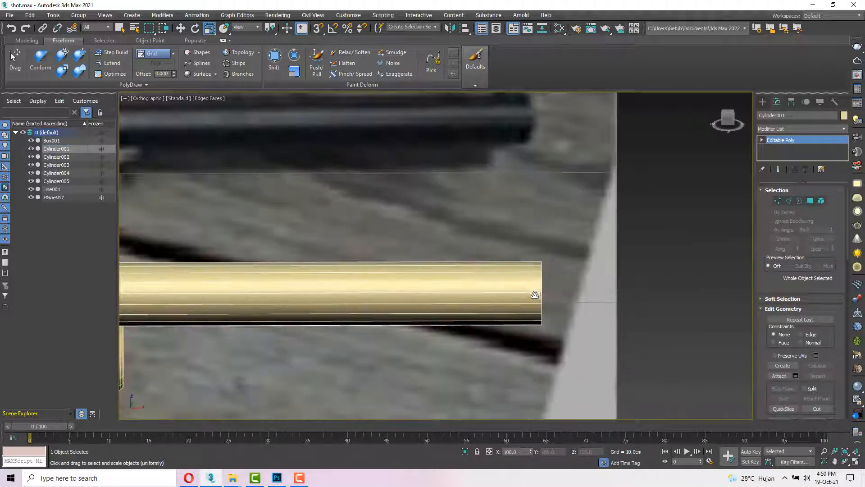
left_click(812, 202)
scroll(506, 270, "down", 3)
left_click(506, 267)
middle_click_drag(506, 266, 386, 257, "alt")
scroll(387, 257, "up", 3)
key("w")
left_click_drag(406, 260, 407, 248, "shift")
left_click(468, 247)
- Scale the copied barrel strip down lengthwise to a short front-sight base
mouse_move(455, 255)
middle_mouse_down("alt")
mouse_move(543, 251)
mouse_move(562, 263)
middle_mouse_up("alt")
key("r")
left_click_drag(546, 260, 415, 244)
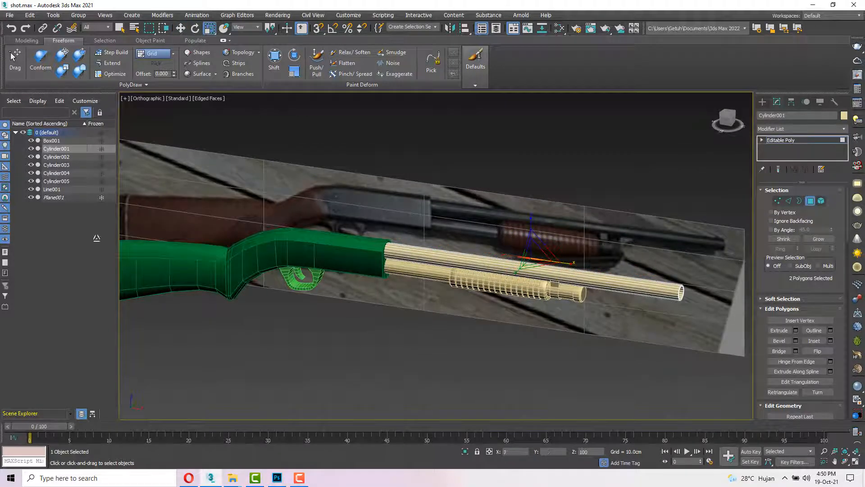
left_click_drag(567, 263, 550, 263)
- Move the short strip to the muzzle end, placing it just above the barrel under the reference's front sight
key("w")
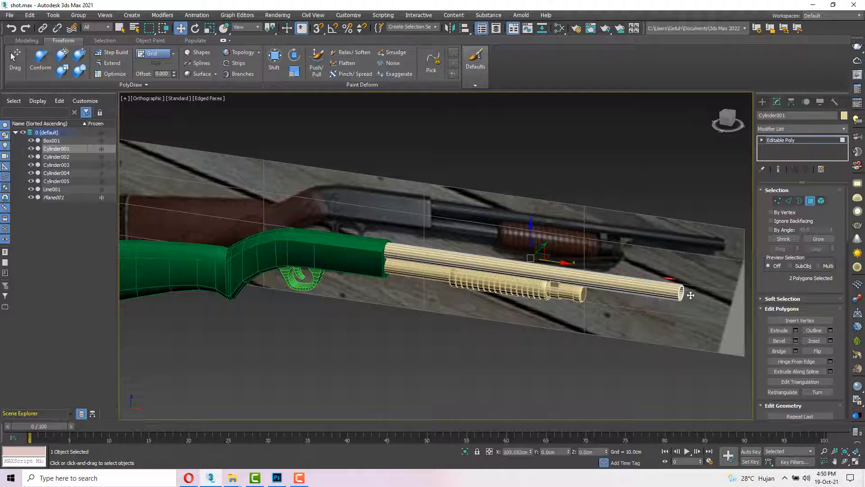
middle_click_drag(689, 291, 745, 168, "alt")
left_click(727, 118)
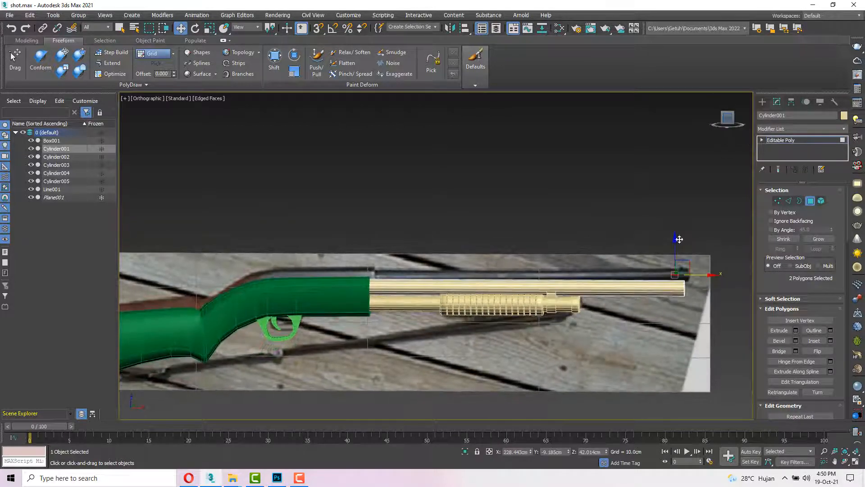
scroll(517, 280, "up", 6)
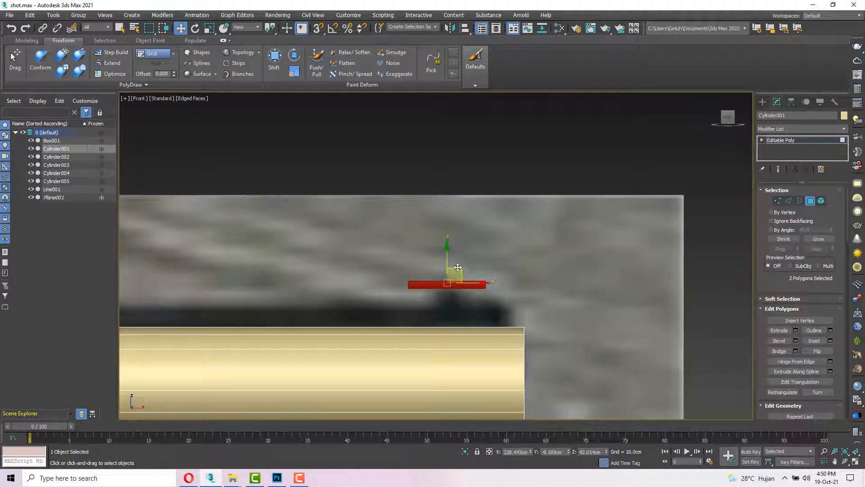
left_click_drag(458, 267, 478, 303)
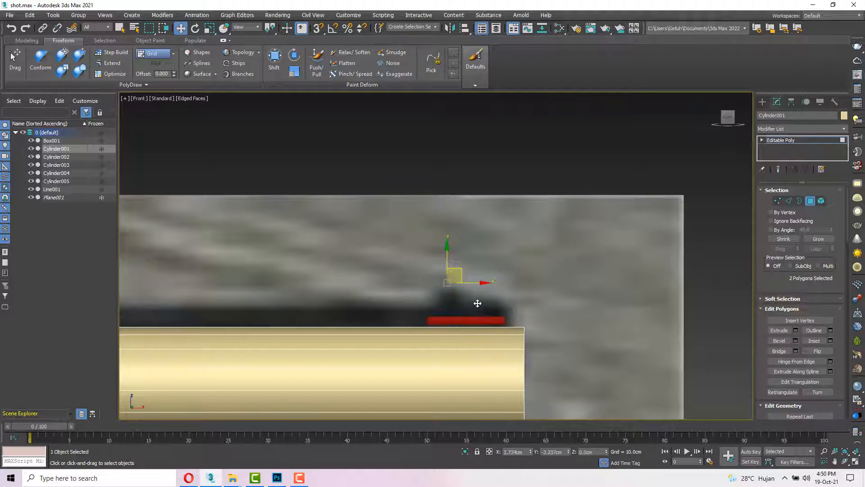
- Extrude the strip's two polygons upward into a front-sight block
middle_click_drag(477, 303, 487, 325, "alt")
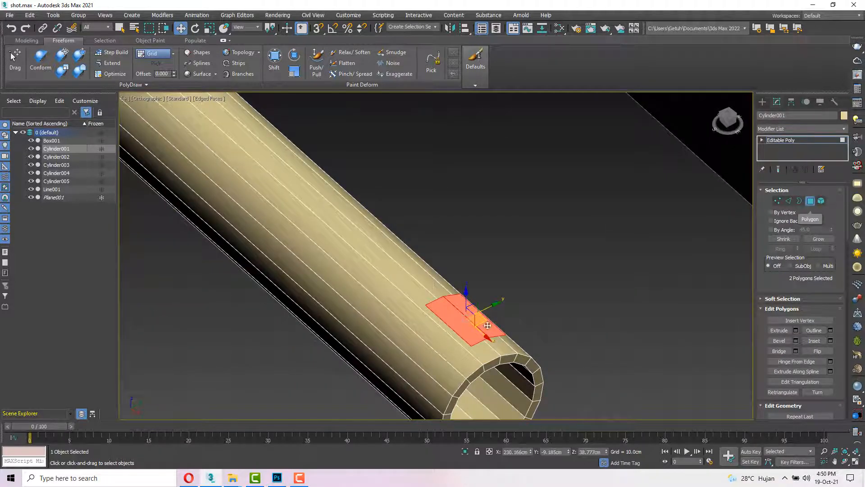
key("shift+e")
left_click_drag(475, 314, 488, 289)
middle_click_drag(489, 289, 480, 307, "alt")
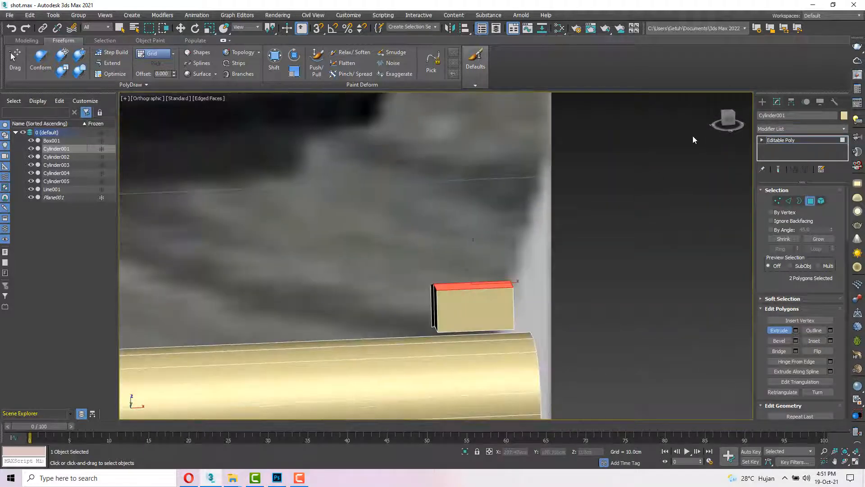
- Select the whole front-sight element and lower it until its base sinks into the barrel
left_click(727, 121)
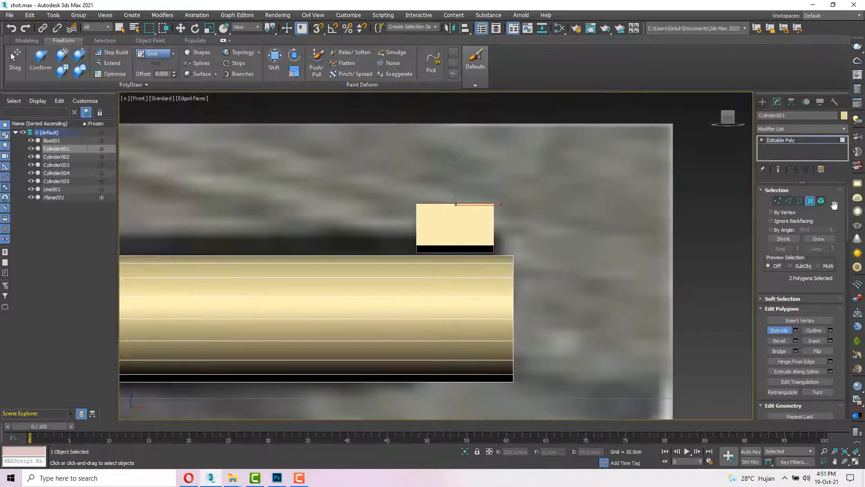
left_click(821, 201)
key("w")
left_click(469, 214)
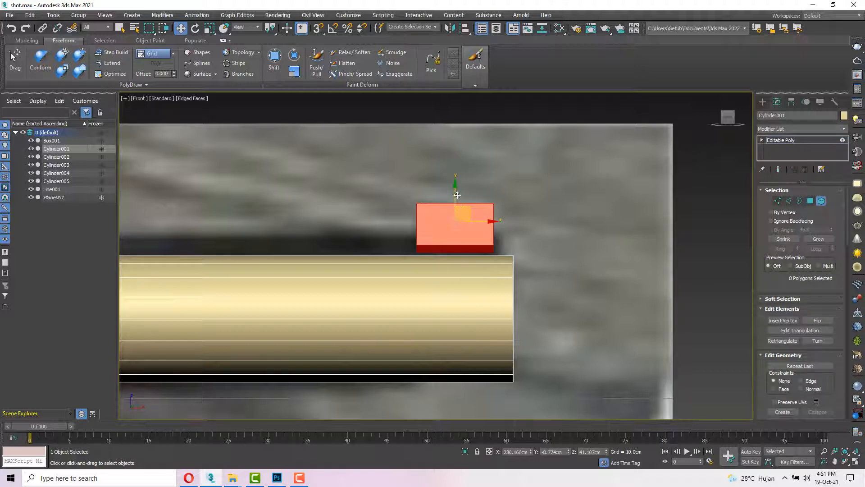
left_click_drag(457, 194, 457, 216)
- Move the sight block's upper rear vertices forward to give its back face a slope
key("1")
left_click_drag(398, 213, 462, 226)
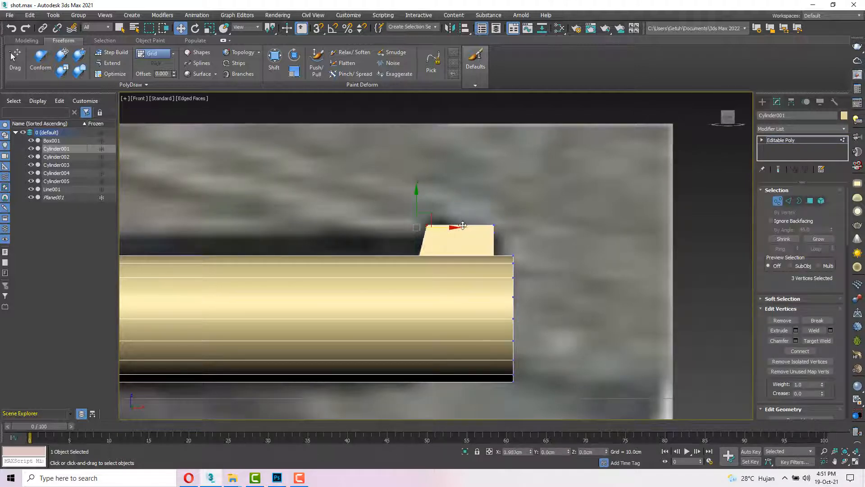
scroll(480, 220, "down", 3)
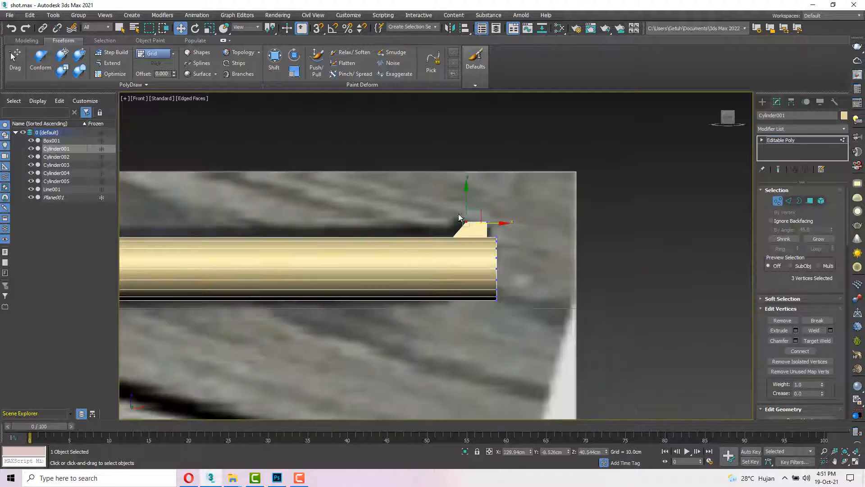
- Select the whole front-sight element and rotate it about 10 degrees in the right view so it stands upright
scroll(470, 219, "down", 3)
middle_click_drag(482, 218, 405, 252, "alt")
scroll(390, 239, "up", 3)
key("5")
left_click(365, 245)
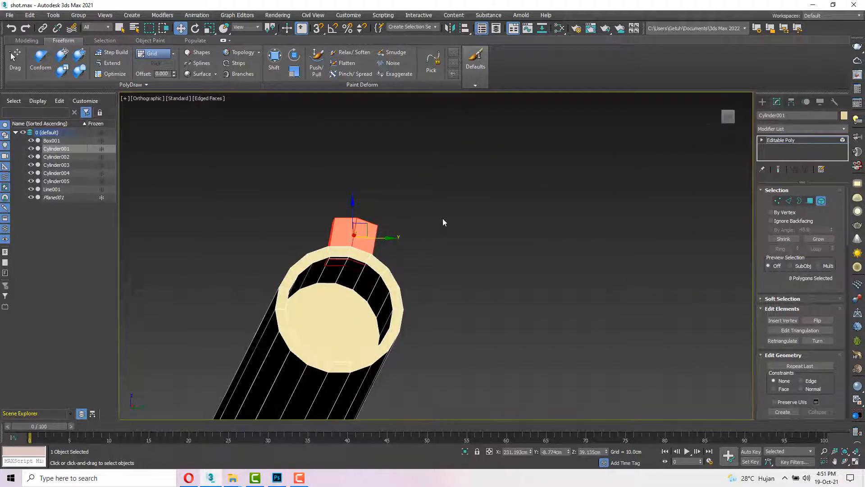
left_click(728, 116)
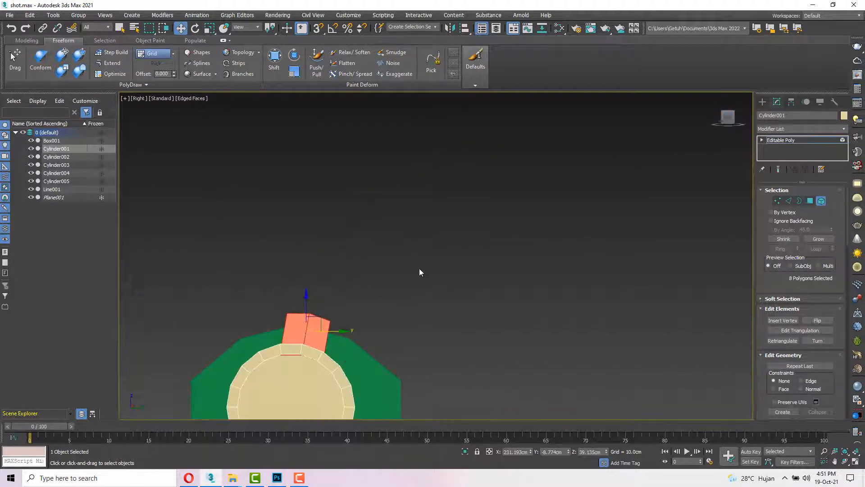
key("e")
left_click_drag(422, 258, 421, 256)
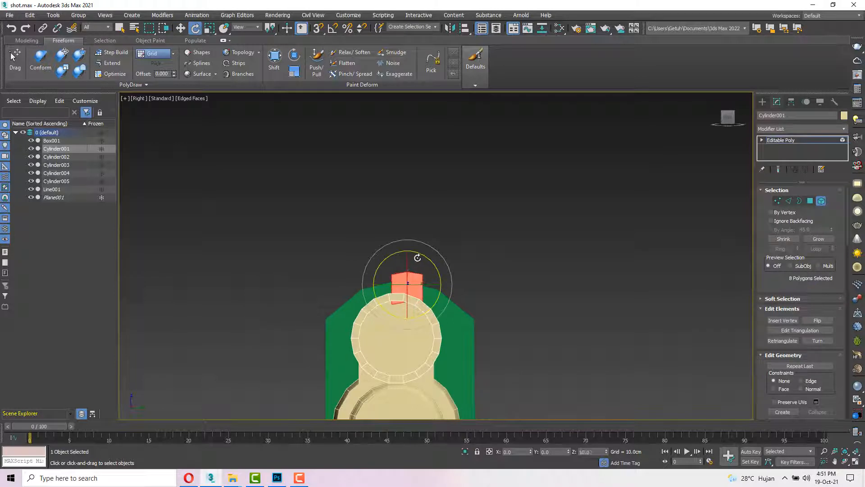
- Center the front sight over the barrel, scale it narrower, and adjust its height on the barrel's top
key("w")
left_click_drag(436, 285, 422, 284)
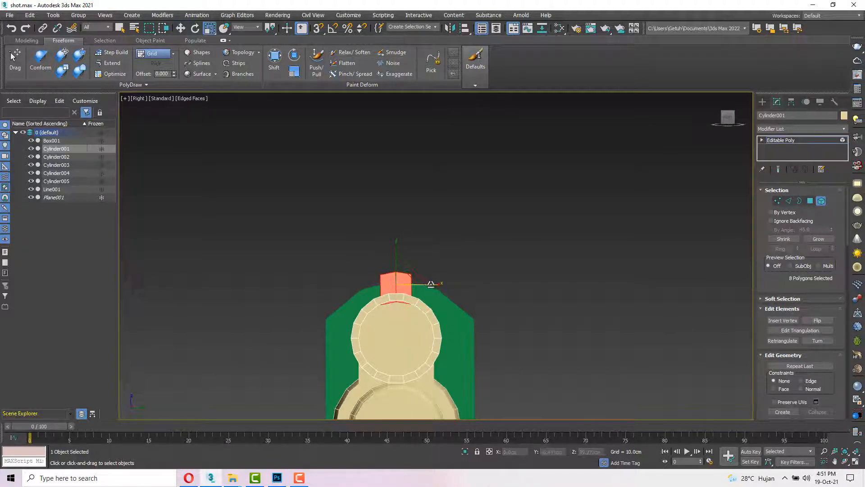
left_click_drag(396, 257, 396, 260)
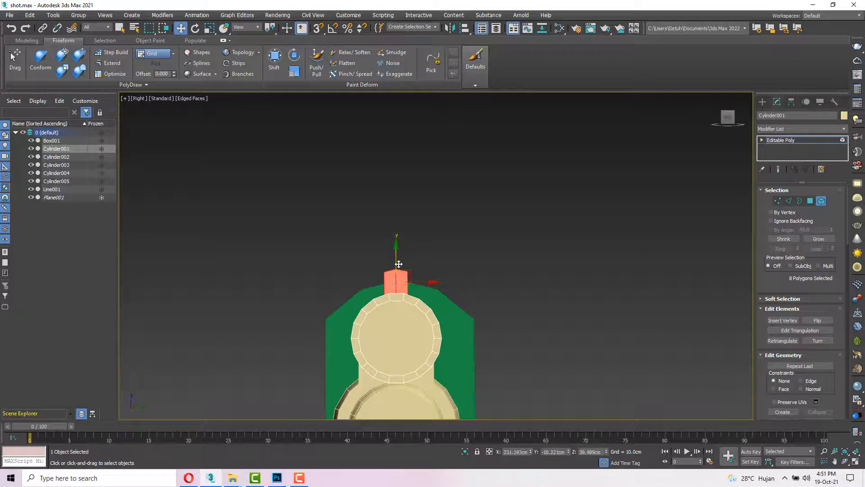
- Leave element editing on the barrel and review the whole shotgun from the side in plain shading without edges
middle_click_drag(397, 259, 498, 274, "alt")
left_click(726, 120)
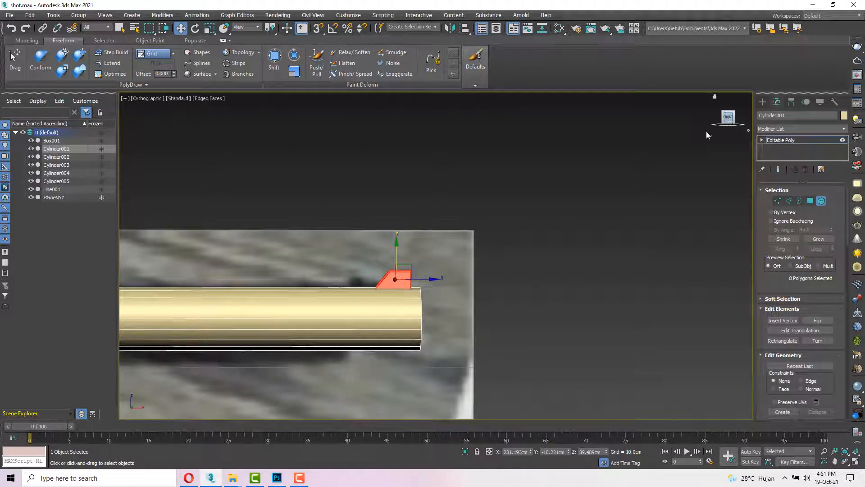
left_click(826, 201)
middle_click_drag(387, 282, 403, 266, "alt")
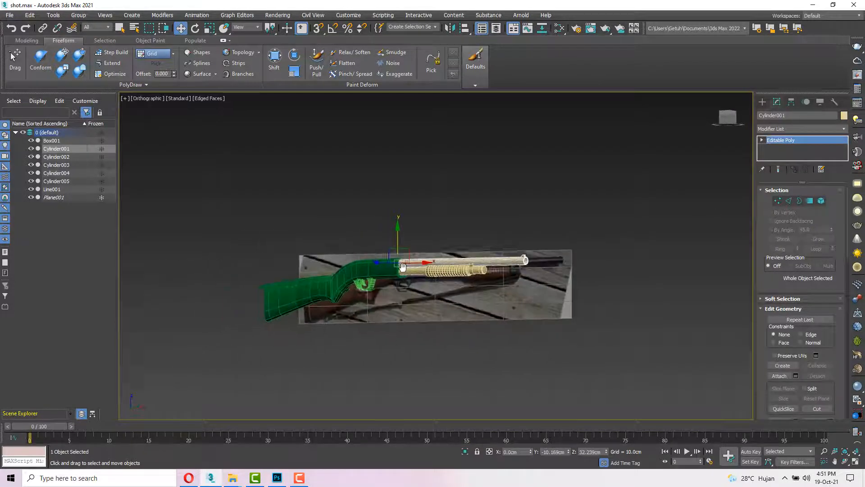
scroll(402, 267, "up", 5)
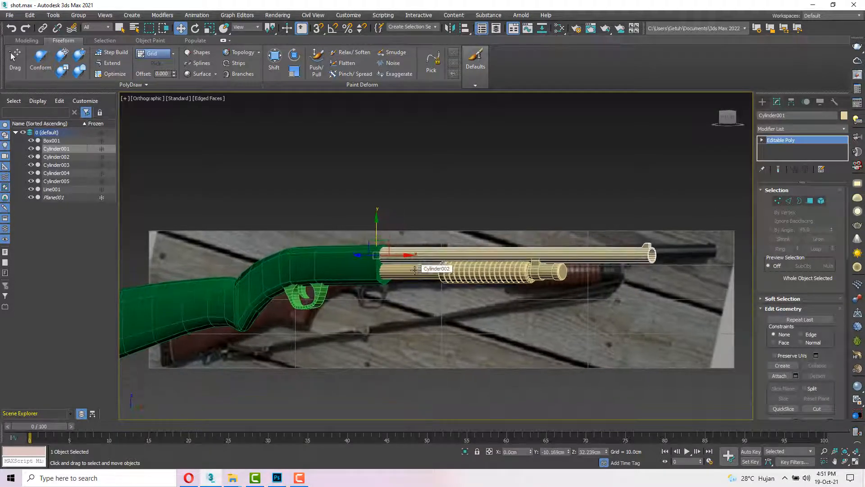
key("F4")
scroll(414, 269, "down", 3)
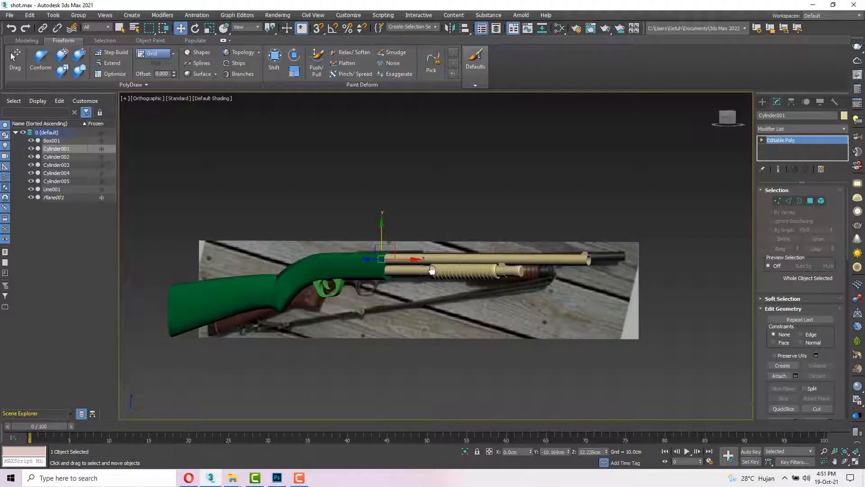
middle_click_drag(431, 269, 456, 273)
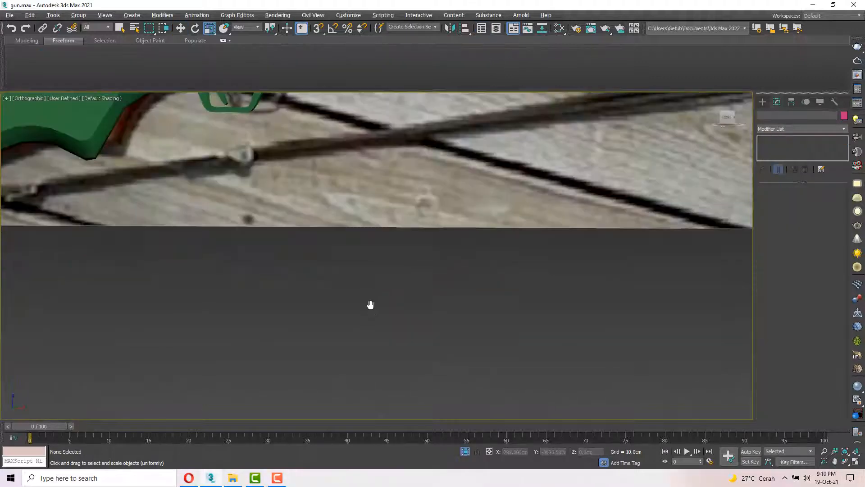
- Select the green stock-and-receiver body, view it from several angles, and display its edges over the shading
key("z")
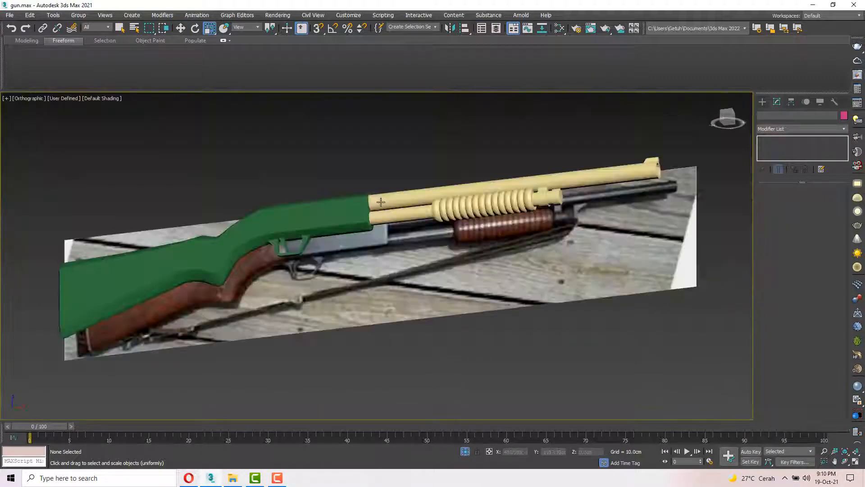
left_click(325, 205)
middle_click_drag(326, 206, 311, 168, "alt")
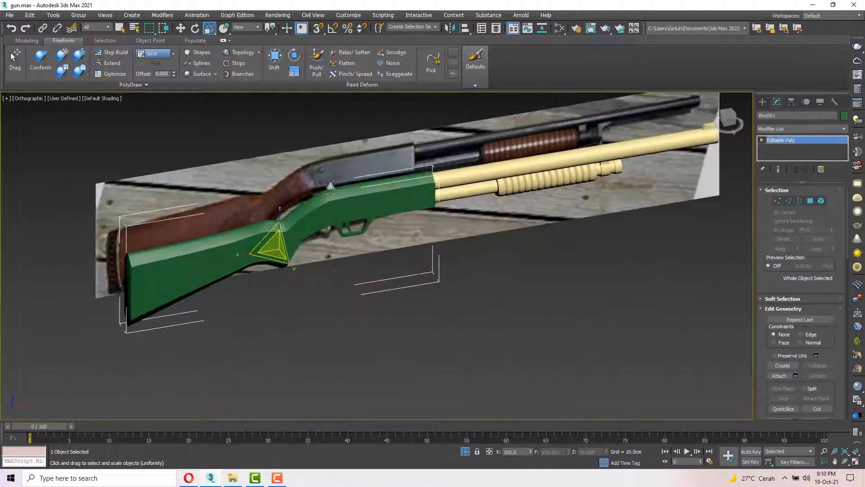
scroll(311, 168, "up", 8)
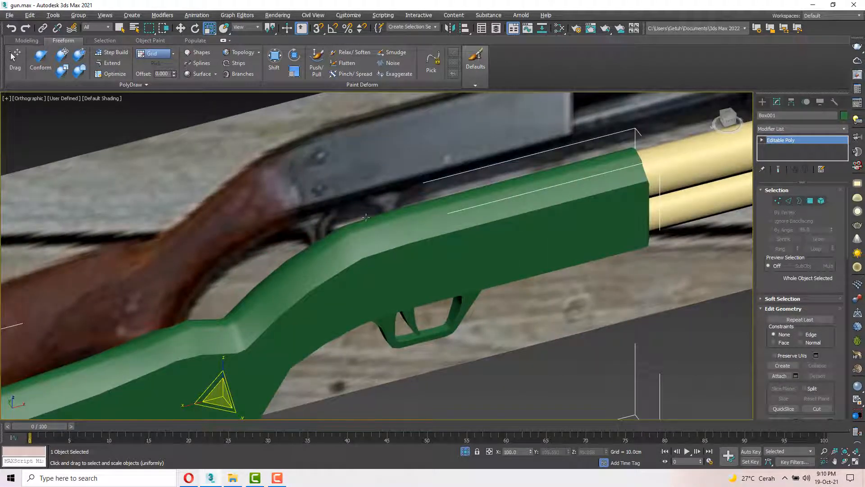
scroll(473, 245, "down", 4)
middle_click_drag(473, 245, 441, 227, "alt")
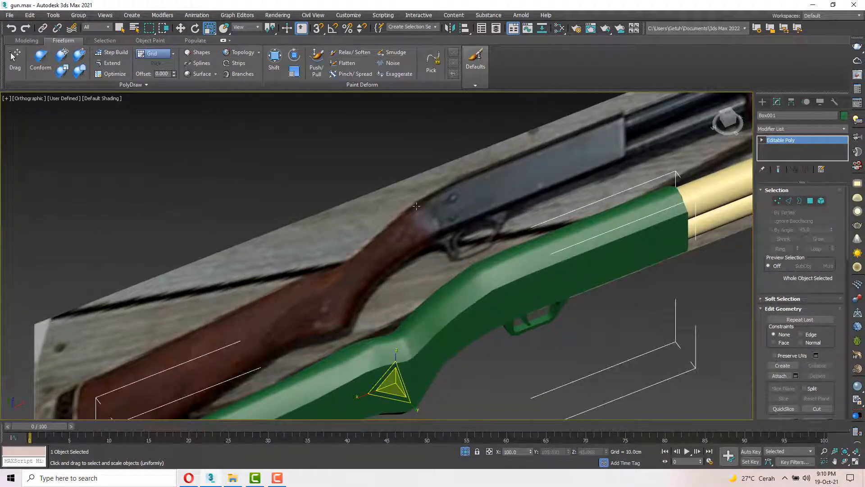
middle_click_drag(437, 219, 461, 262, "alt")
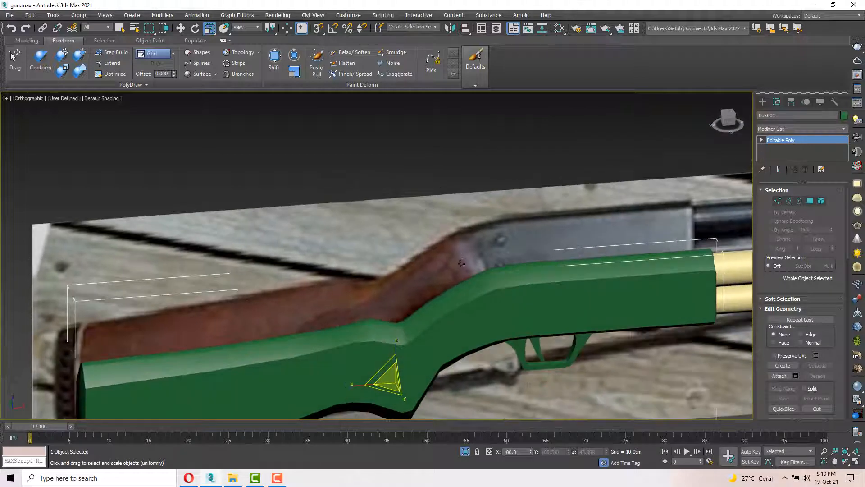
key("F3")
key("F3")
key("F4")
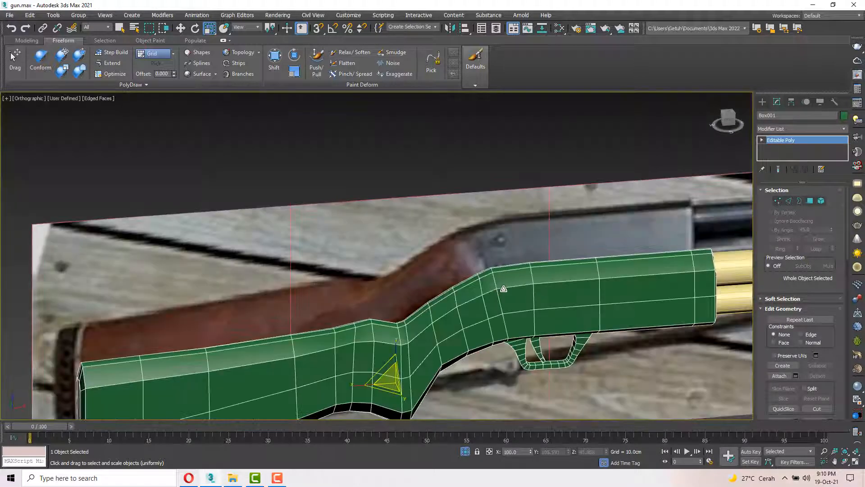
- Select the full edge loop around the body at the bend where the grip meets the receiver
scroll(498, 288, "up", 5)
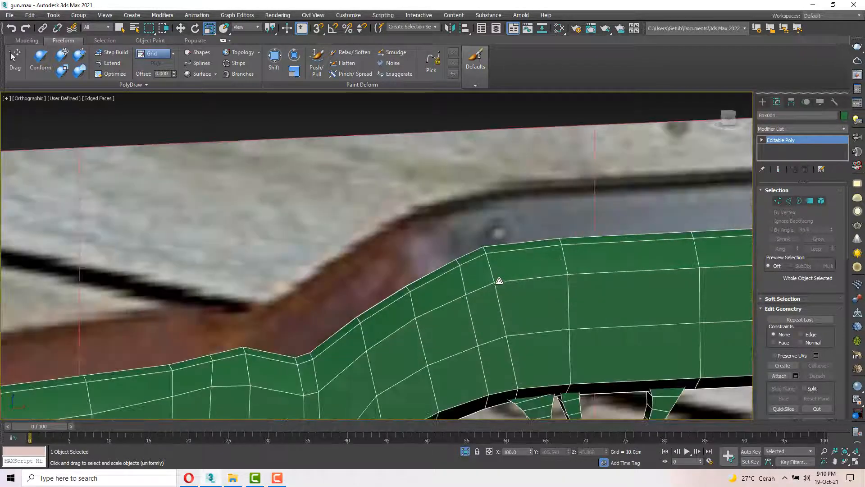
key("2")
left_click(490, 263)
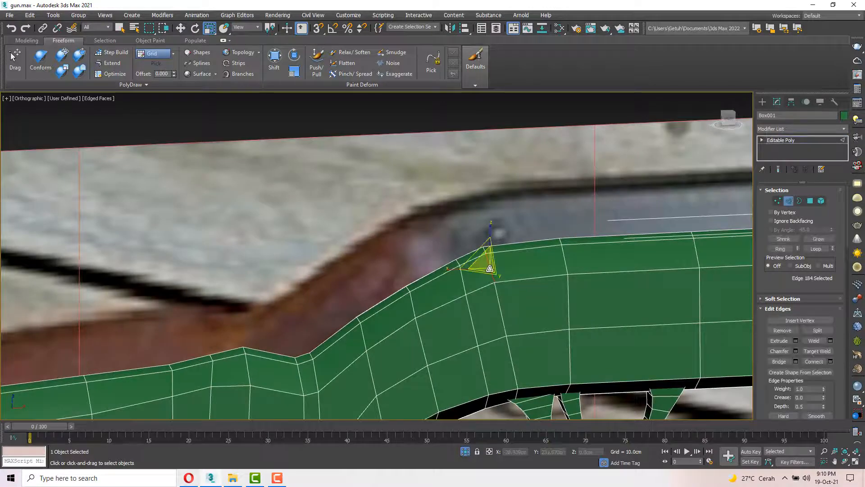
middle_click_drag(490, 264, 525, 312, "alt")
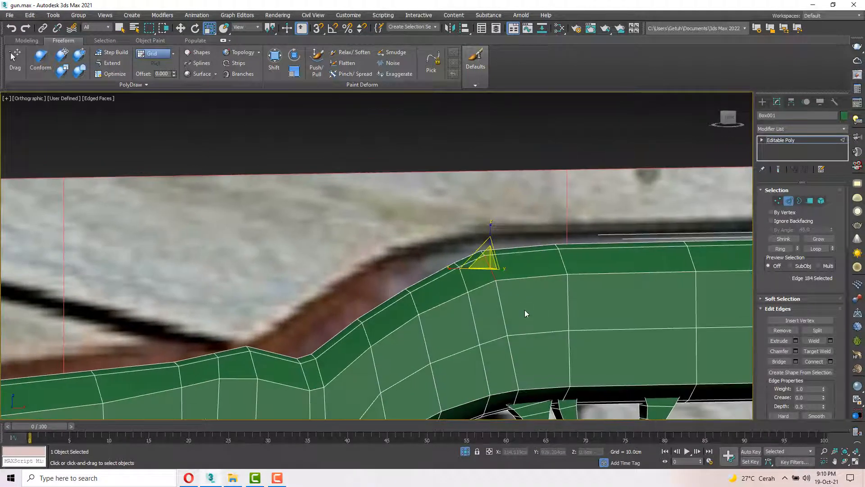
left_click(491, 271)
left_click(491, 272)
left_click(816, 249)
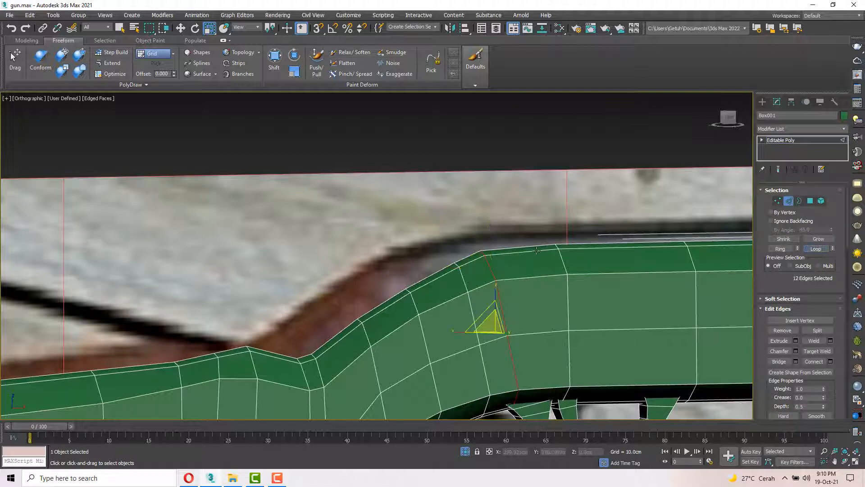
scroll(537, 250, "down", 3)
middle_click_drag(564, 279, 601, 305, "alt")
scroll(573, 291, "up", 5)
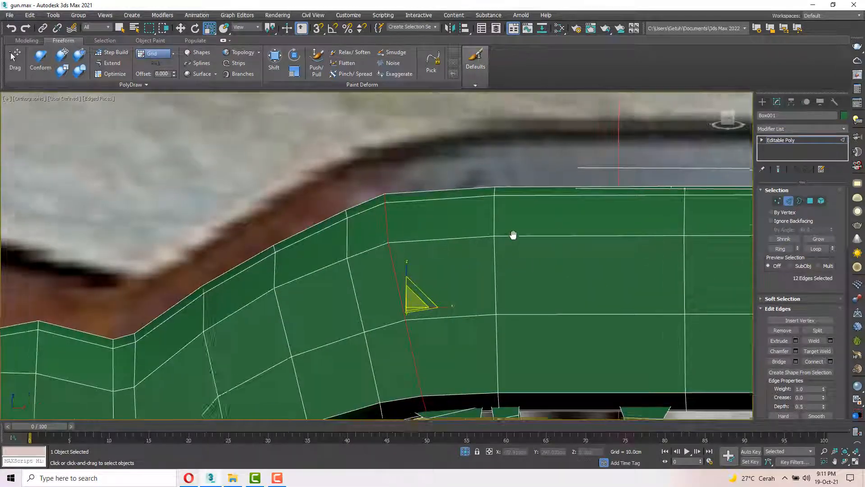
middle_click_drag(512, 236, 524, 234)
- Extrude the selected edge loop inward with a height of -1.542 cm and a width of 0.473 cm to form a seam groove
right_click(440, 207)
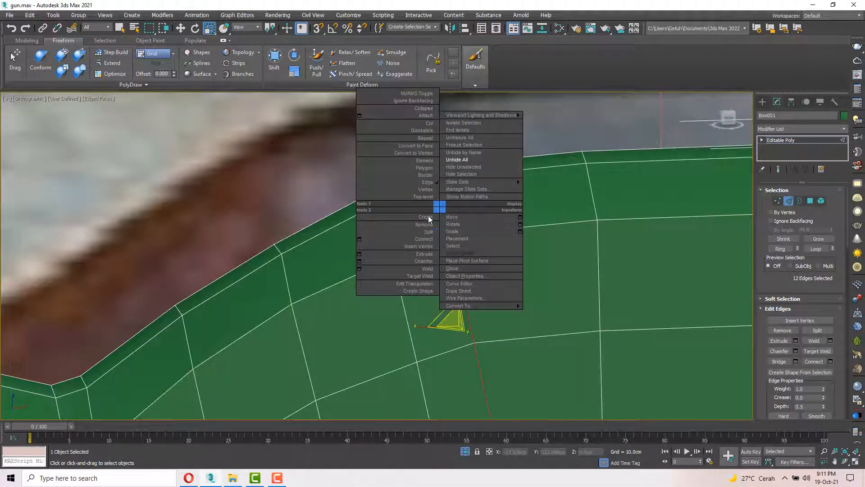
left_click(360, 253)
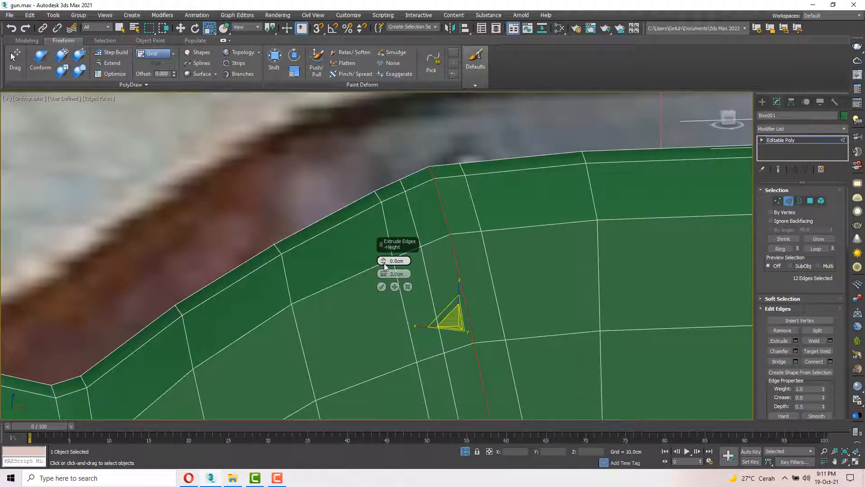
left_click_drag(384, 263, 391, 299)
right_click(383, 264)
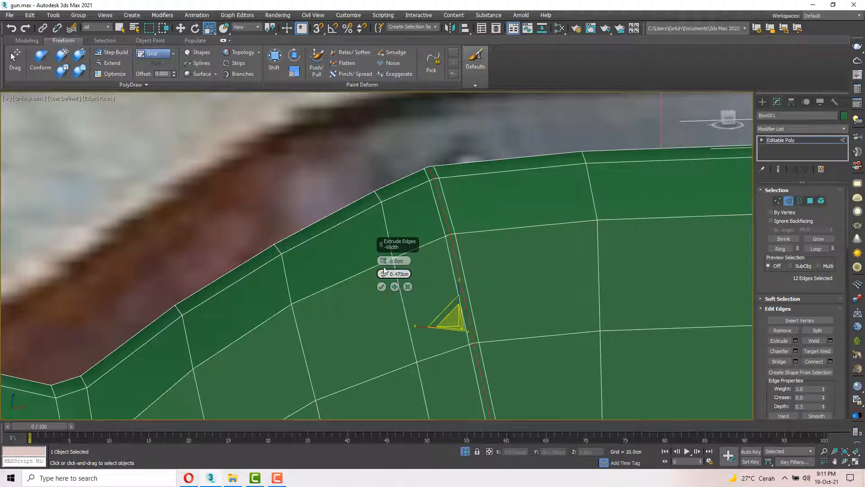
left_click_drag(383, 260, 388, 275)
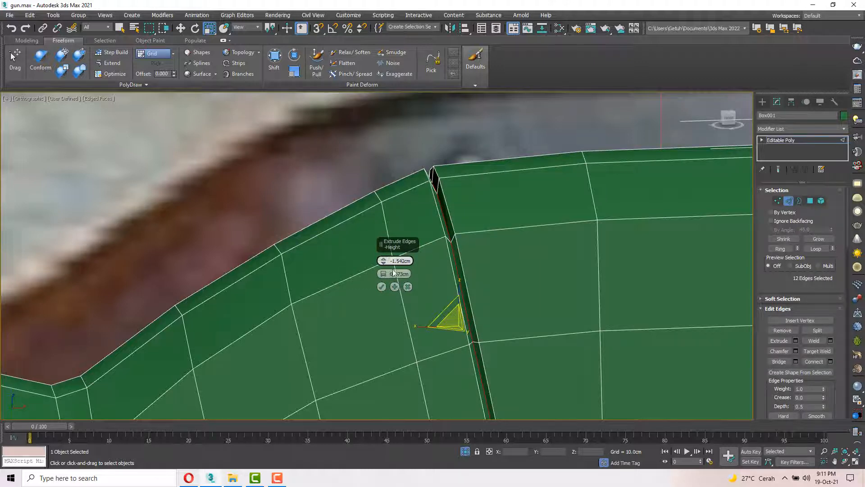
scroll(510, 228, "down", 2)
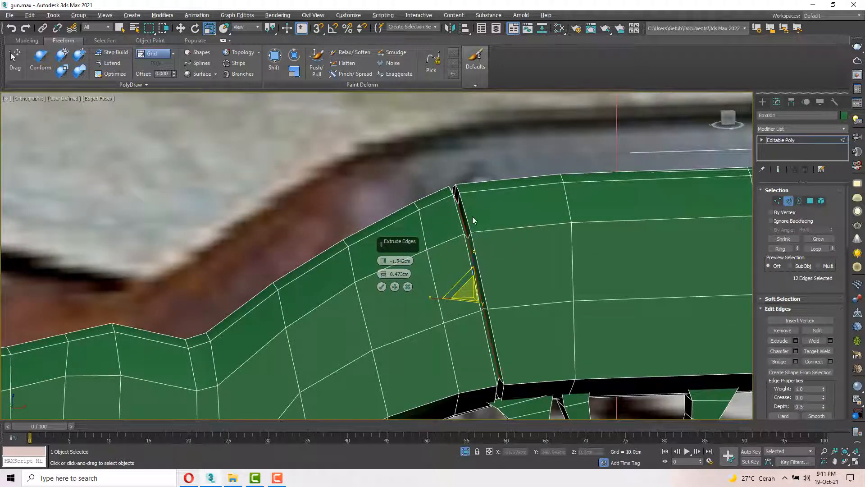
left_click(381, 286)
- Turn off the edge display and examine the groove at the receiver, followed by the butt end of the stock
scroll(529, 250, "down", 5)
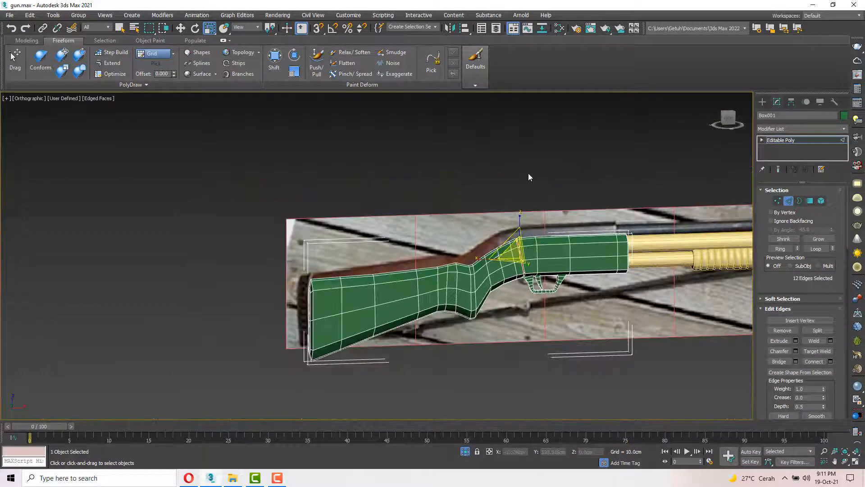
scroll(519, 243, "up", 5)
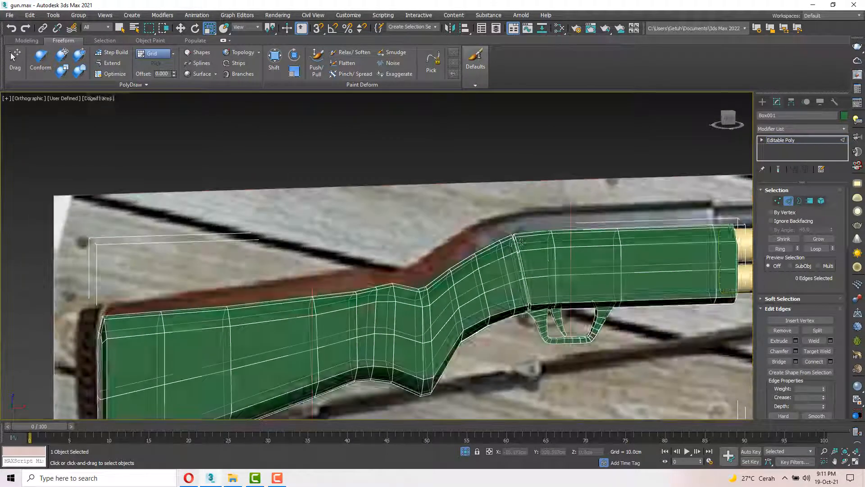
key("F4")
left_click(523, 251)
middle_click_drag(494, 225, 480, 215)
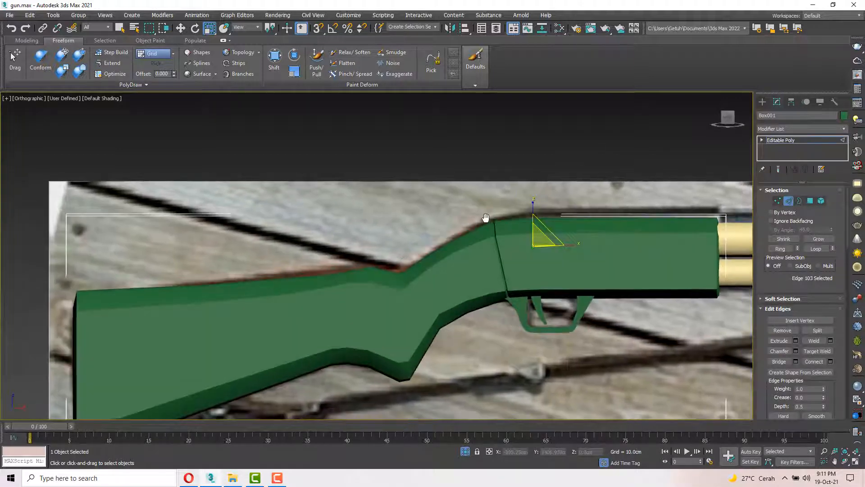
scroll(495, 243, "down", 5)
middle_click_drag(500, 251, 292, 306, "alt")
scroll(282, 304, "up", 10)
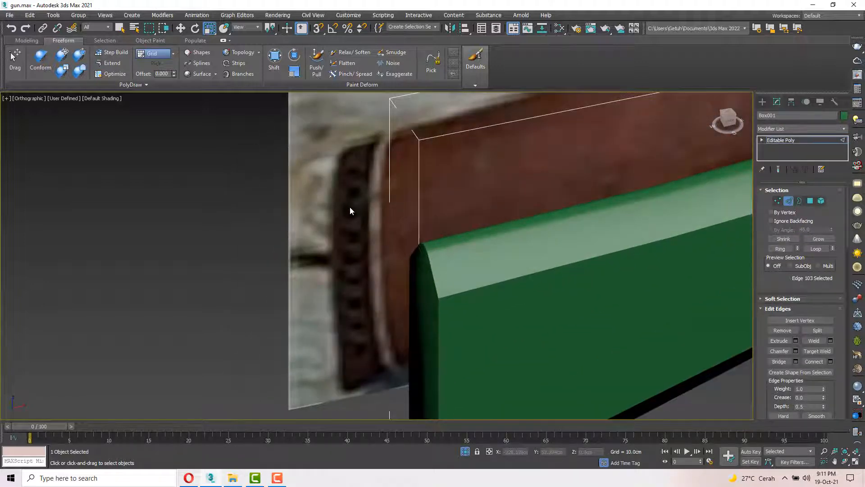
- Display the edges again and select the ring of lengthwise edges in the stock segment closest to the butt
scroll(349, 206, "down", 5)
mouse_move(405, 244)
middle_mouse_down("alt")
mouse_move(388, 206)
mouse_move(390, 218)
middle_mouse_up("alt")
key("F3")
key("F3")
key("F4")
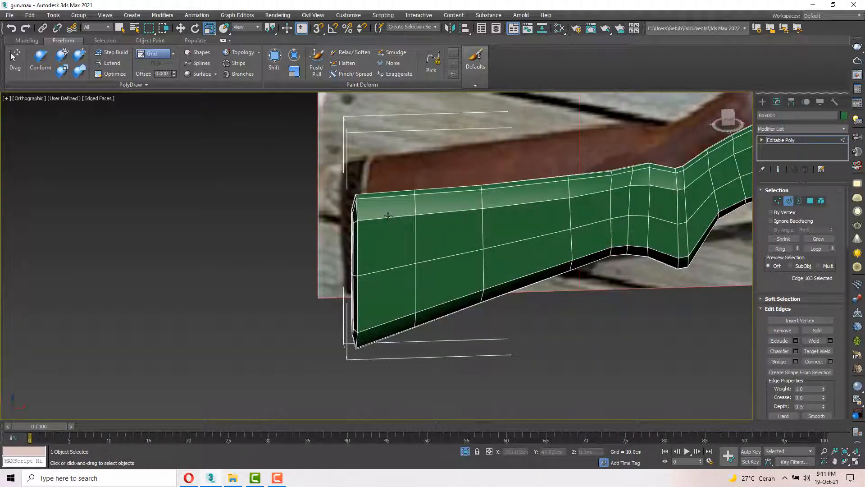
key("2")
key("2")
left_click(385, 218)
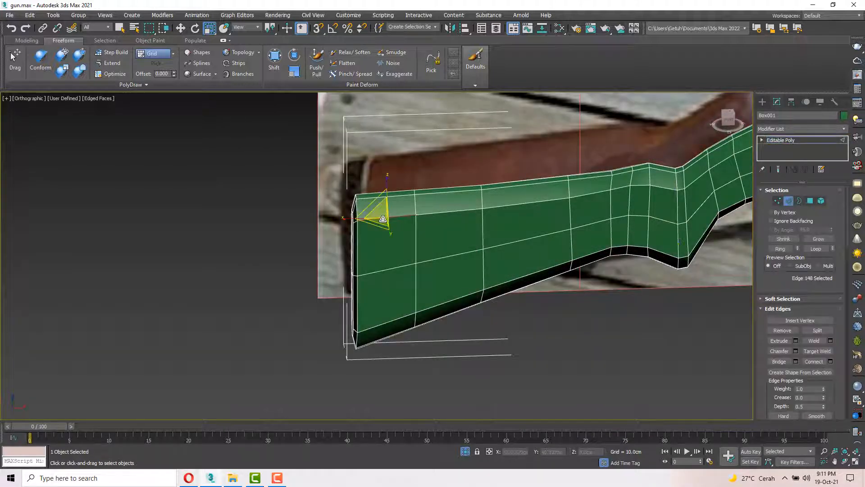
mouse_move(383, 218)
middle_mouse_down("alt")
mouse_move(385, 202)
mouse_move(386, 211)
middle_mouse_up("alt")
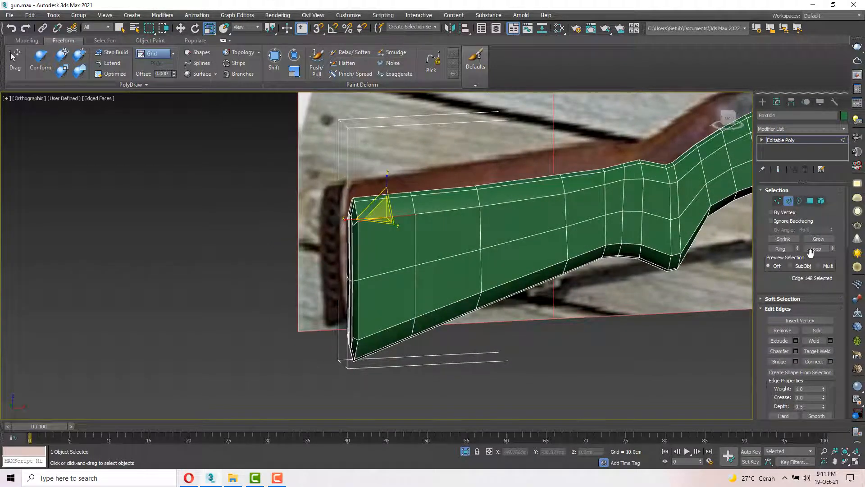
left_click(780, 248)
- Connect the ringed edges with a new edge loop and move that loop slightly toward the butt end
middle_click_drag(364, 235, 392, 239, "alt")
right_click(393, 238)
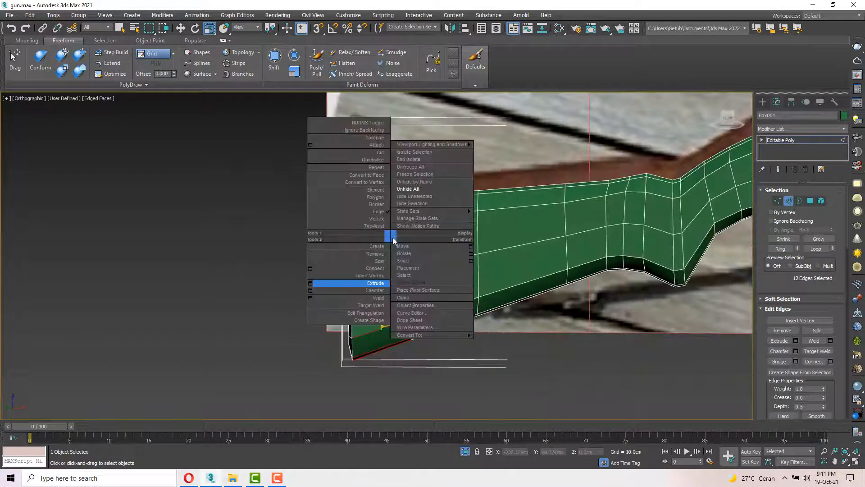
left_click(382, 272)
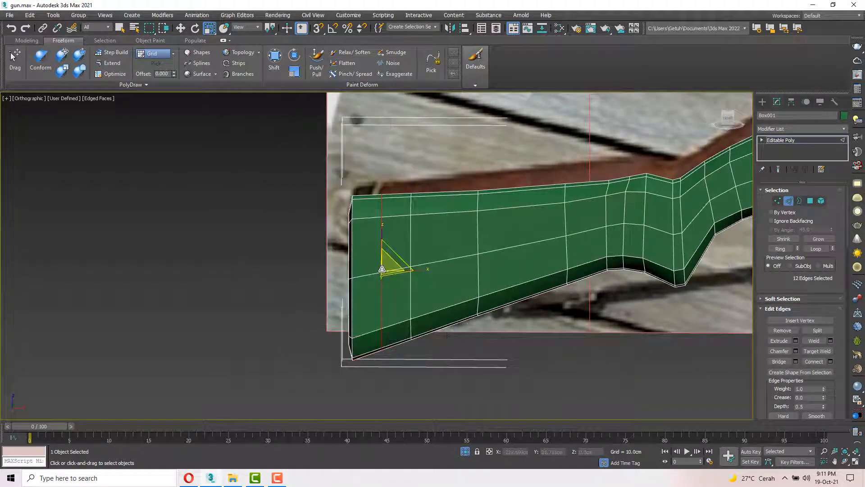
key("w")
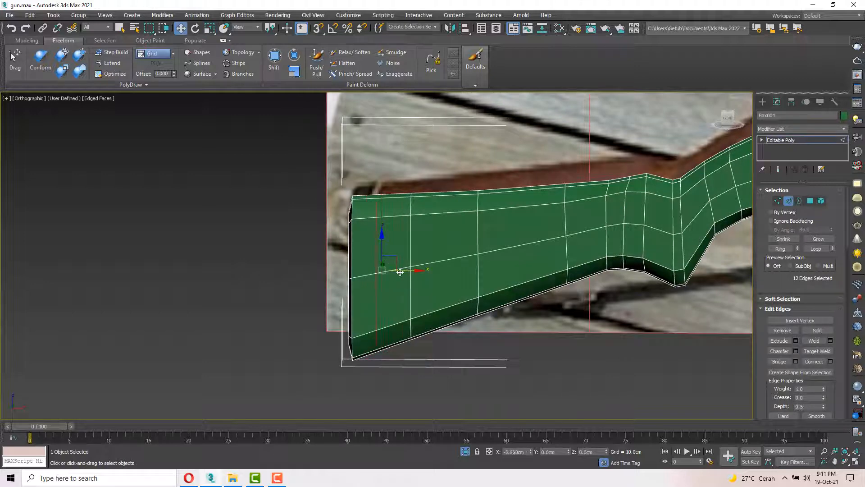
left_click_drag(391, 274, 392, 274)
- Extrude the edge loop near the butt end with a height of -1.542 cm and a width of 0.473 cm
middle_click_drag(400, 272, 392, 237, "alt")
scroll(392, 236, "up", 4)
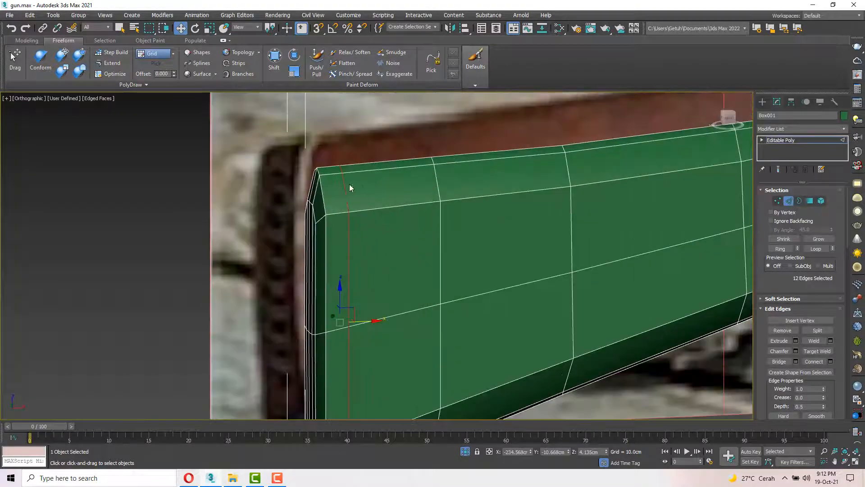
right_click(348, 183)
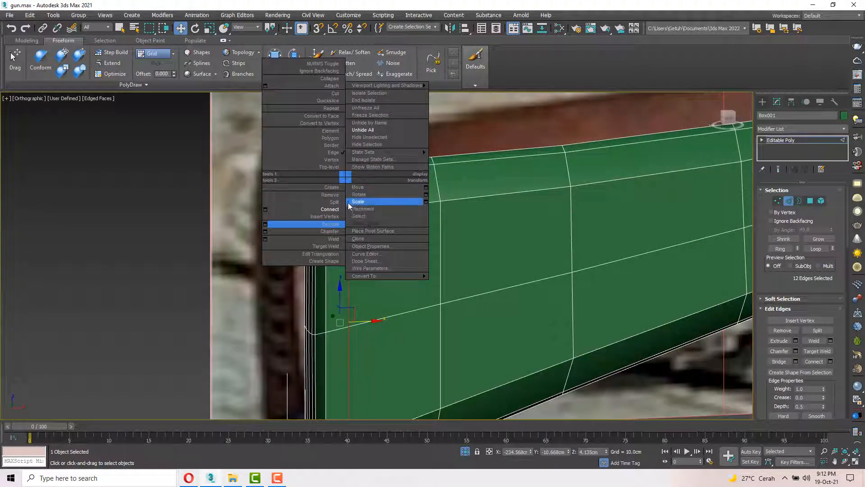
left_click(267, 225)
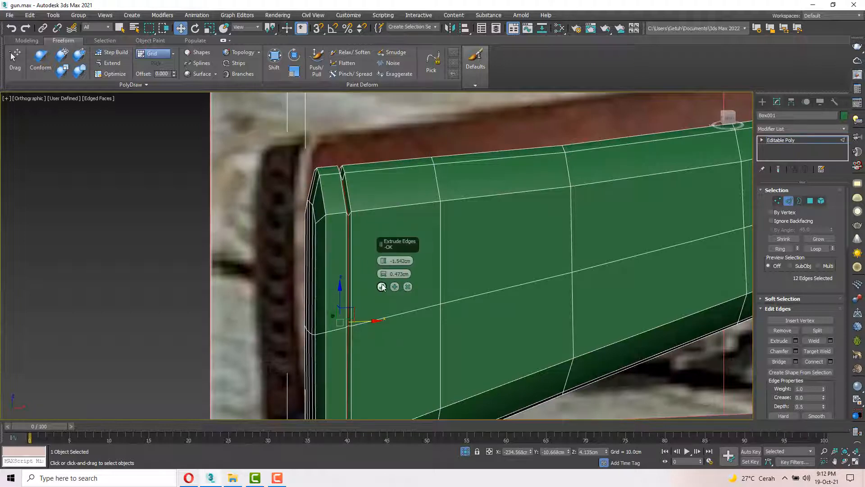
scroll(637, 207, "down", 5)
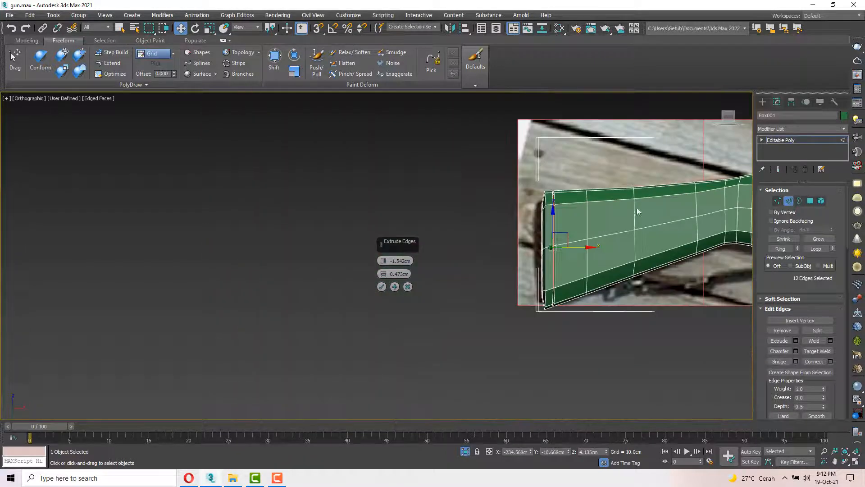
scroll(579, 221, "up", 5)
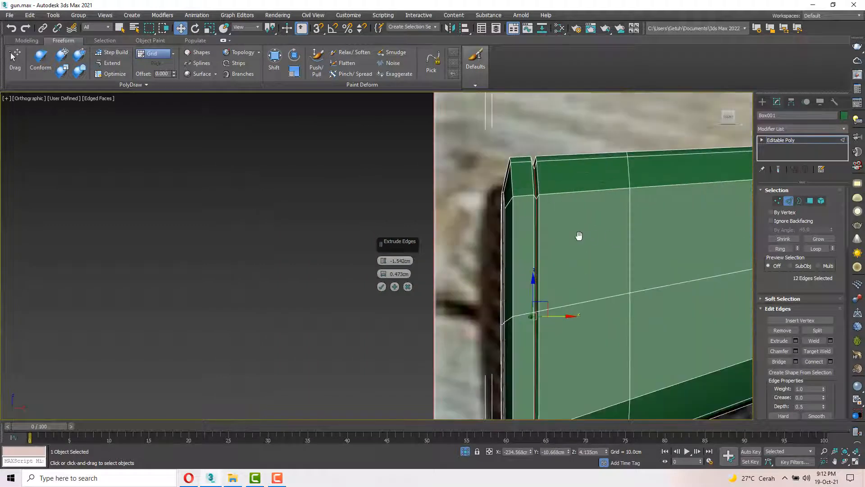
middle_click_drag(575, 233, 494, 226)
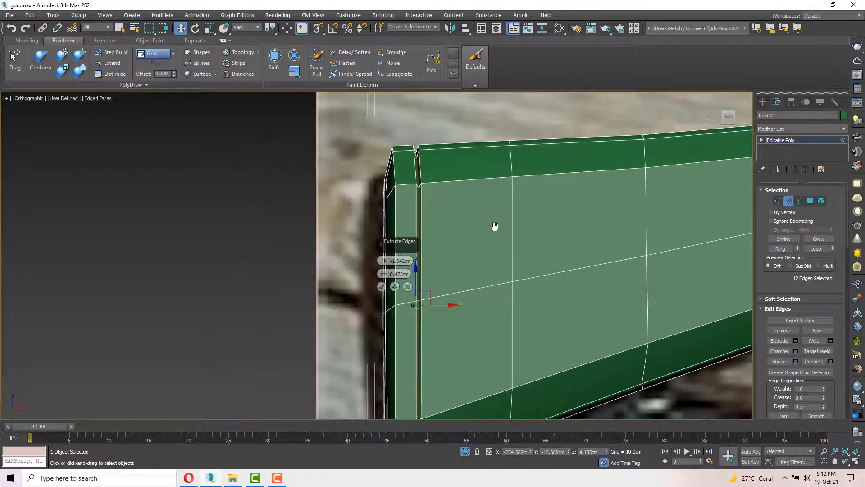
left_click(382, 287)
scroll(451, 232, "down", 5)
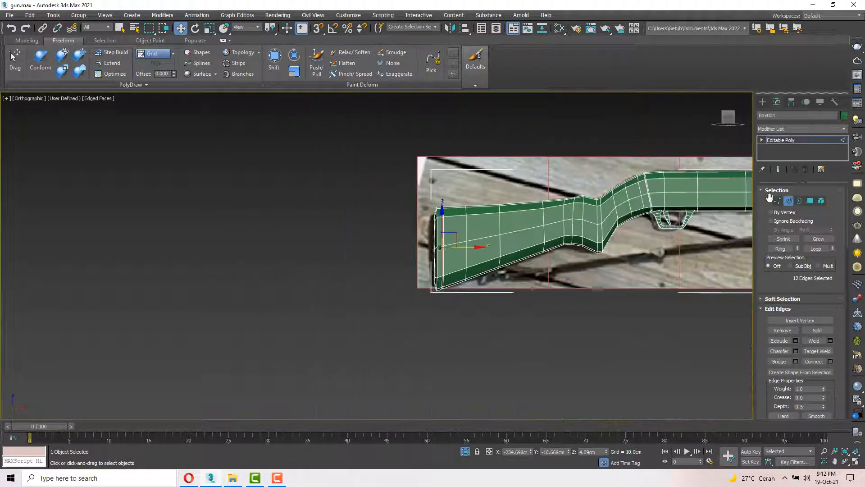
- Leave edge editing, turn off the edge display, and examine the butt groove and the whole gun against the reference photo
left_click(788, 201)
middle_click_drag(567, 202, 383, 211)
scroll(369, 214, "up", 3)
key("F4")
scroll(387, 210, "down", 5)
middle_click_drag(339, 213, 400, 220)
scroll(260, 221, "up", 4)
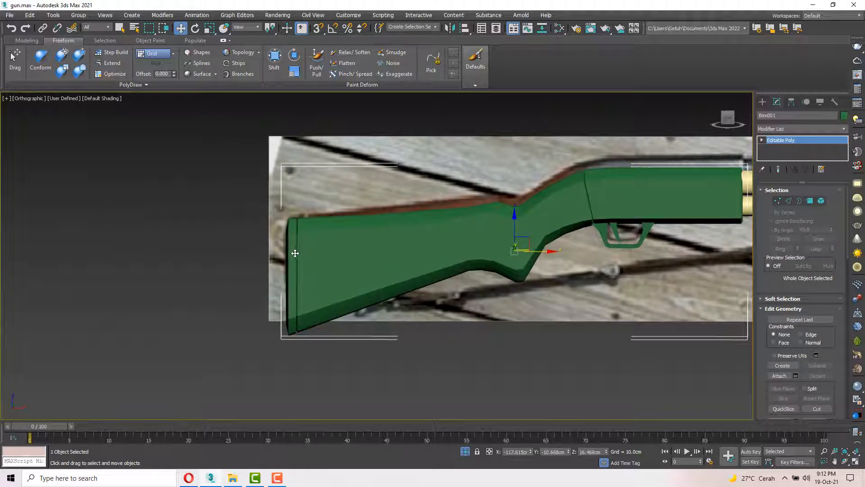
middle_click_drag(477, 247, 568, 199, "alt")
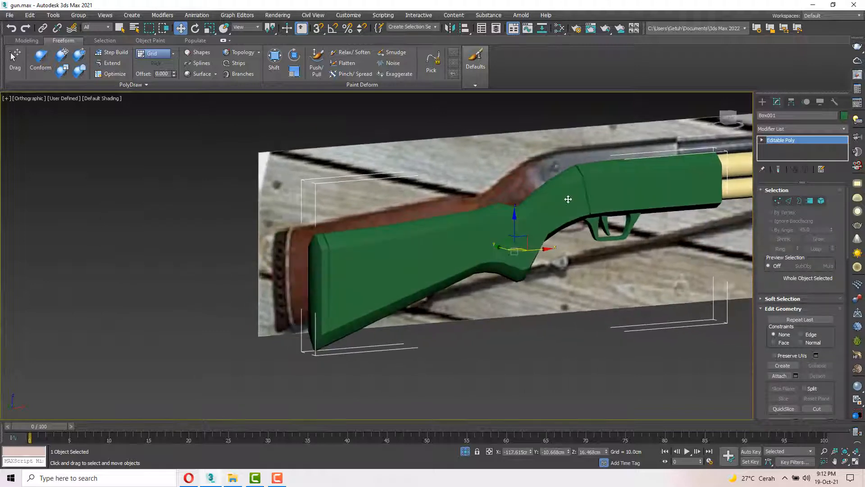
scroll(591, 210, "down", 3)
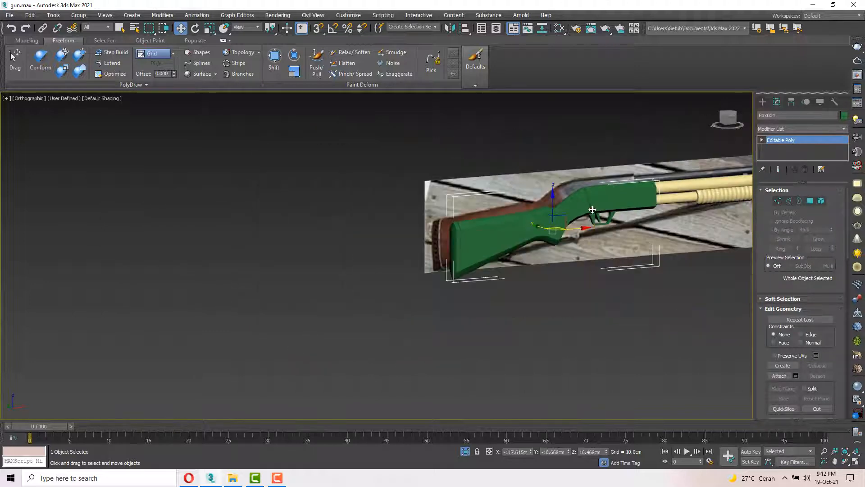
middle_click_drag(593, 213, 500, 212)
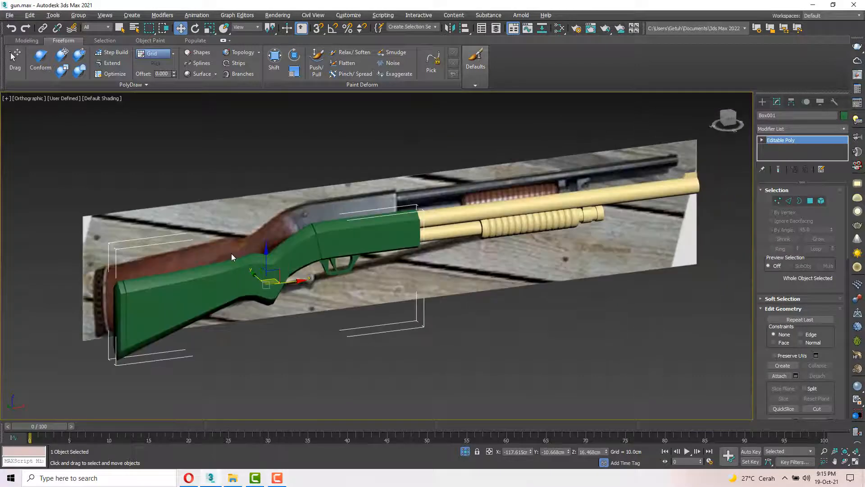
middle_click_drag(231, 253, 384, 246)
scroll(385, 246, "down", 1)
middle_click_drag(551, 234, 312, 240)
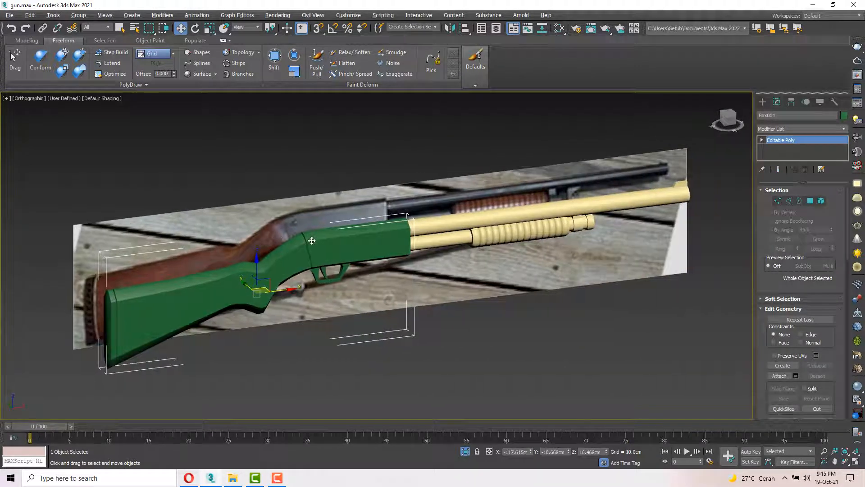
- Display the edges again and select the upper side polygon in the receiver's long segment near the barrel, on the side facing away from the photo
scroll(314, 241, "up", 4)
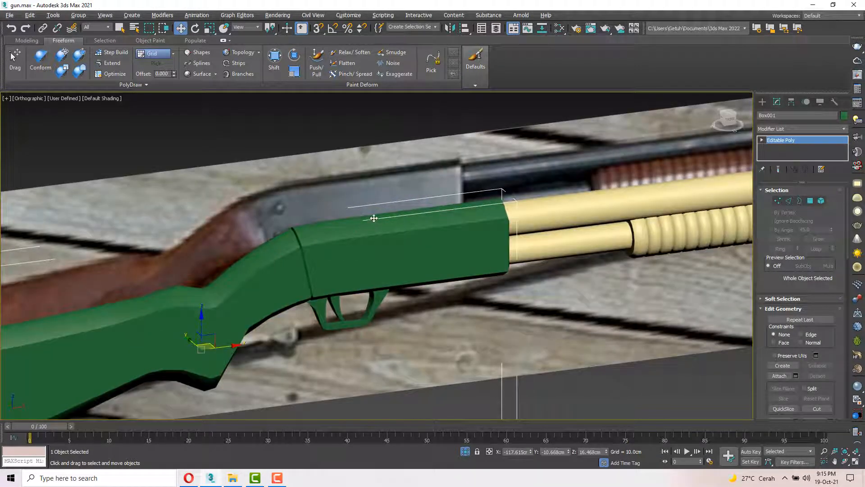
middle_click_drag(374, 218, 488, 220, "alt")
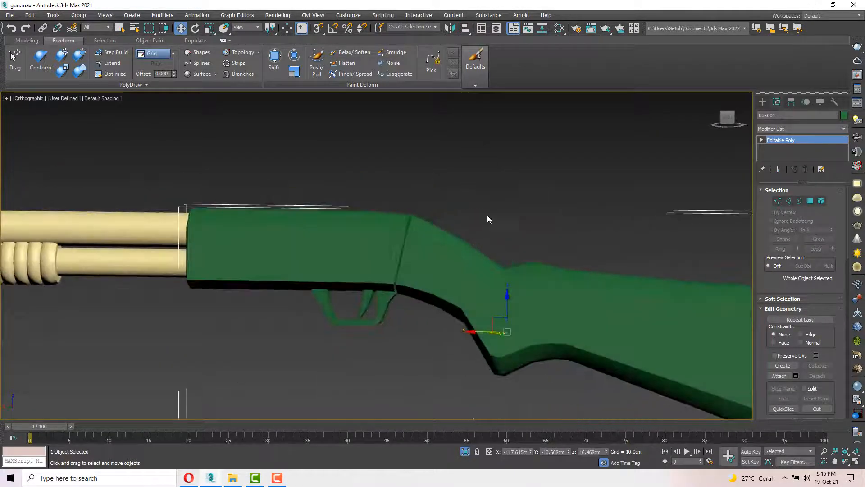
key("F3")
key("F4")
middle_click_drag(274, 232, 395, 219)
left_click(810, 201)
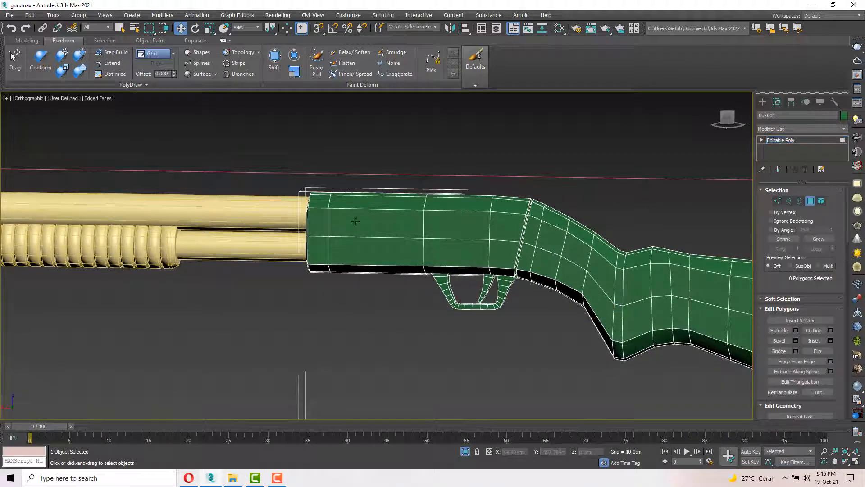
left_click(374, 224)
- Inset the selected receiver polygon slightly to leave a thin border around it
scroll(387, 228, "up", 4)
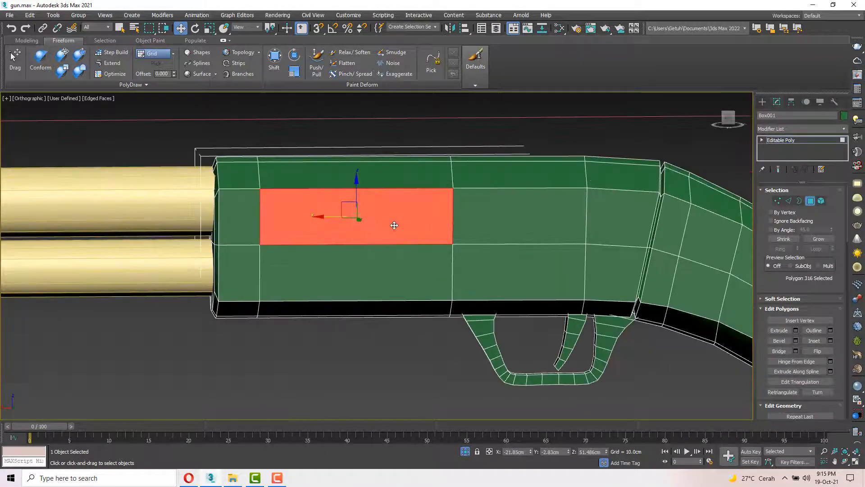
scroll(377, 221, "up", 1)
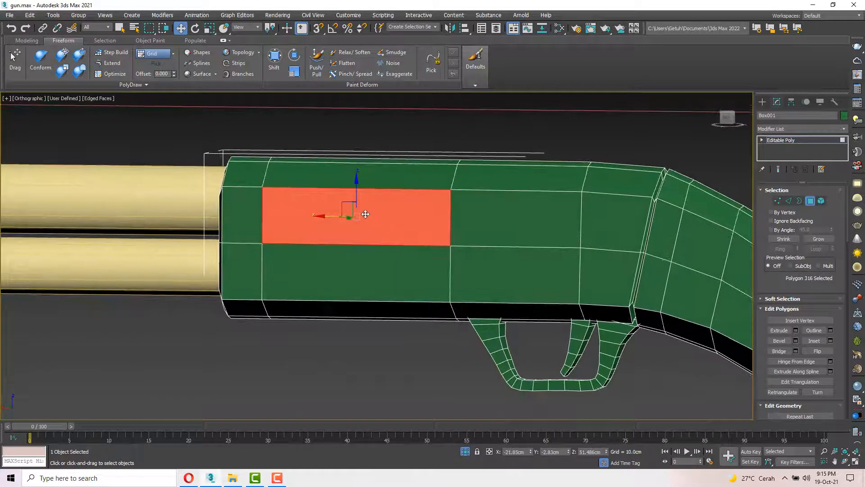
scroll(365, 214, "up", 3)
right_click(362, 209)
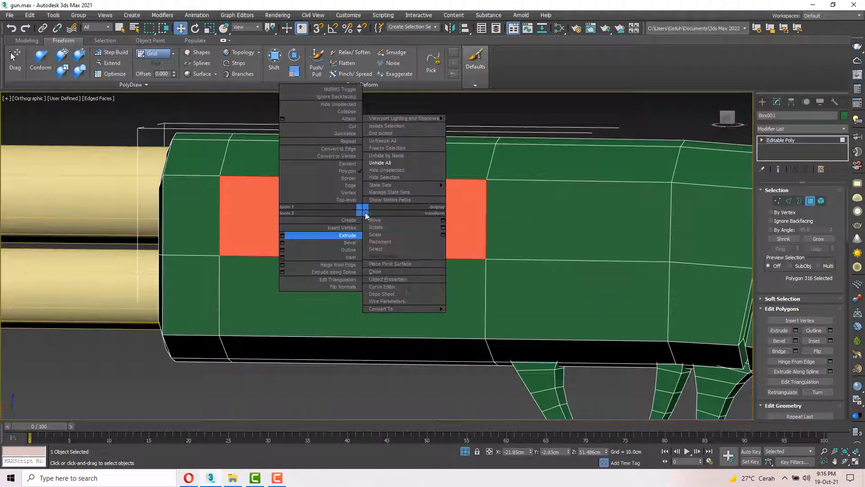
left_click(351, 257)
left_click_drag(373, 223, 373, 224)
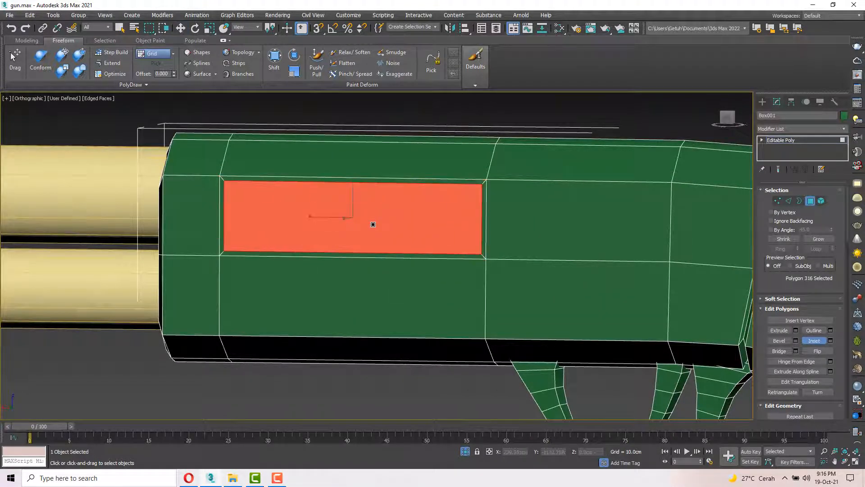
- Extrude the inset polygon inward into the receiver, push it deeper, and delete it to leave a rectangular ejection port
middle_click_drag(431, 206, 403, 218, "alt")
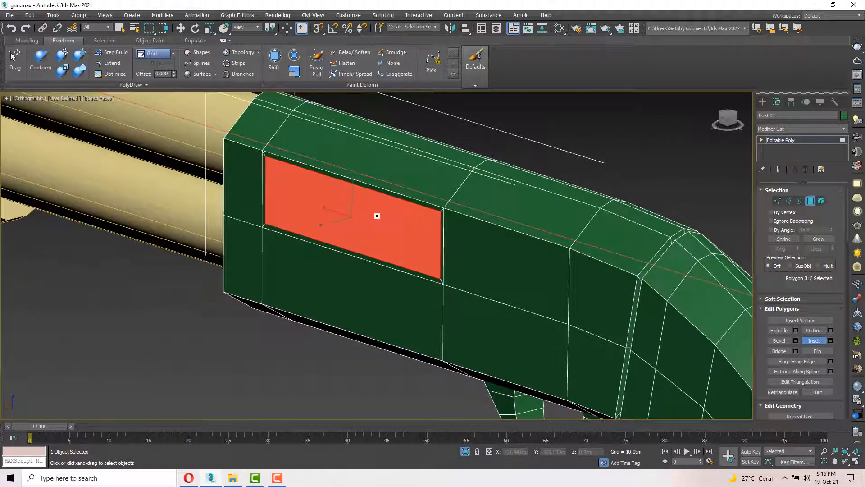
key("shift+e")
left_click_drag(351, 205, 266, 257)
key("w")
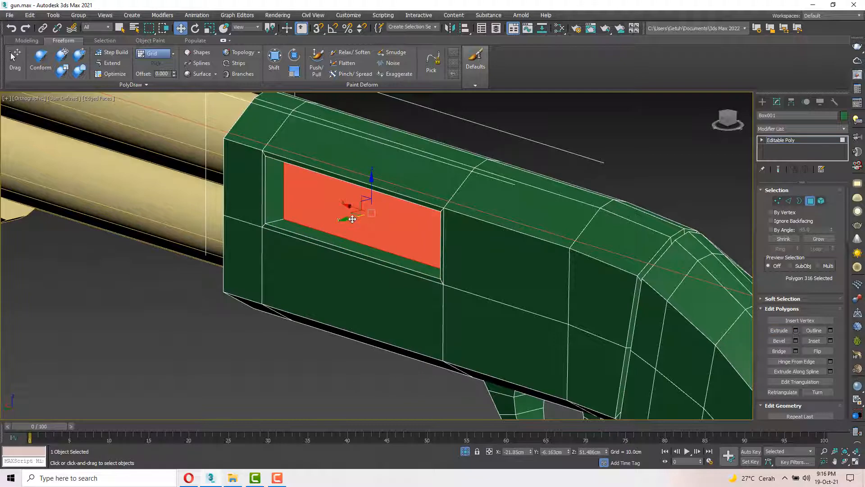
middle_click_drag(353, 219, 364, 195, "alt")
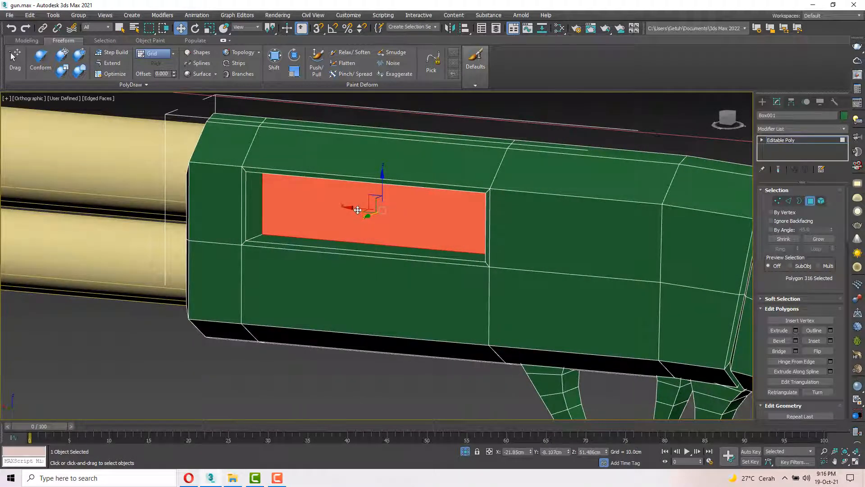
key("Delete")
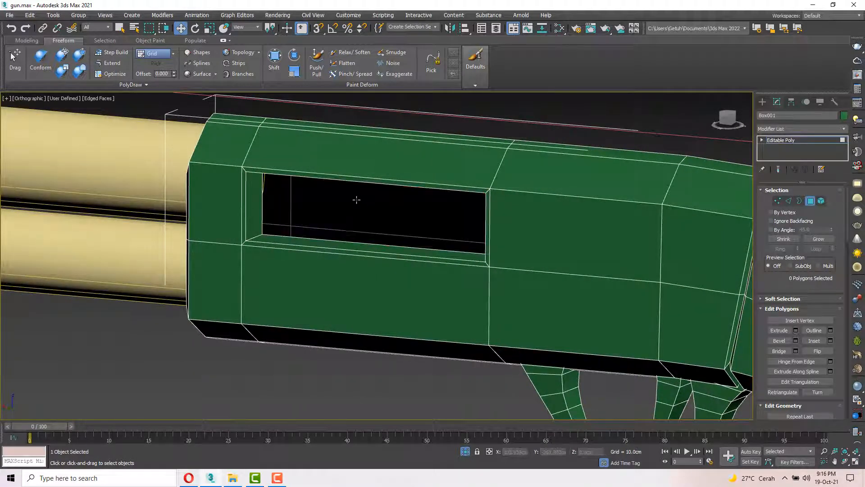
- Connect the lengthwise edges around the port segment with a new edge loop and move it close to the port's barrel end
middle_click_drag(314, 203, 342, 242, "alt")
scroll(341, 241, "down", 4)
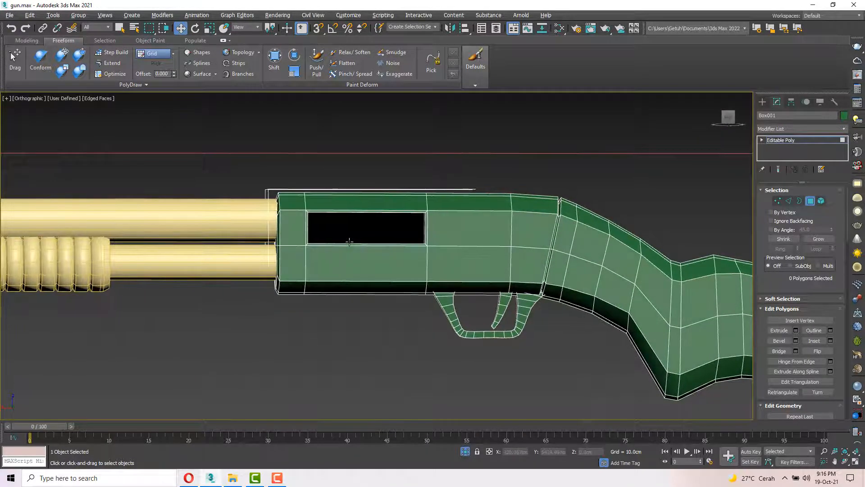
scroll(318, 210, "up", 2)
key("2")
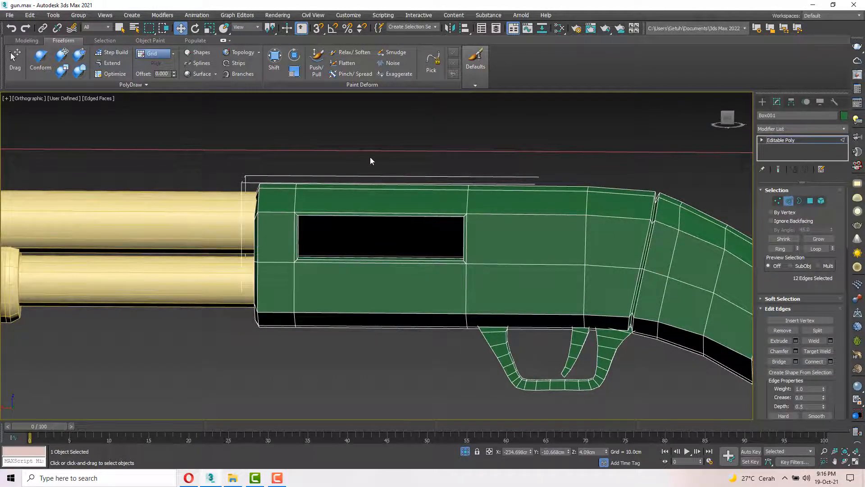
left_click(391, 310, "ctrl")
middle_click_drag(392, 310, 415, 304, "alt")
scroll(390, 236, "up", 3)
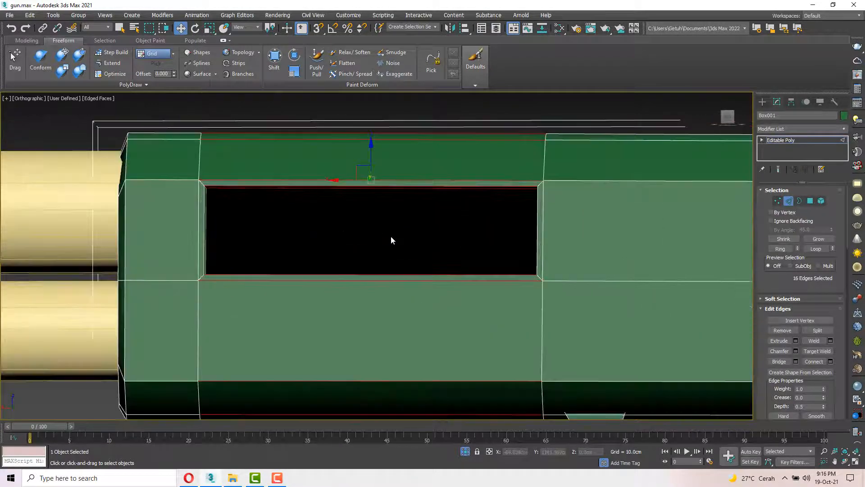
scroll(389, 234, "down", 3)
key("ctrl+shift+e")
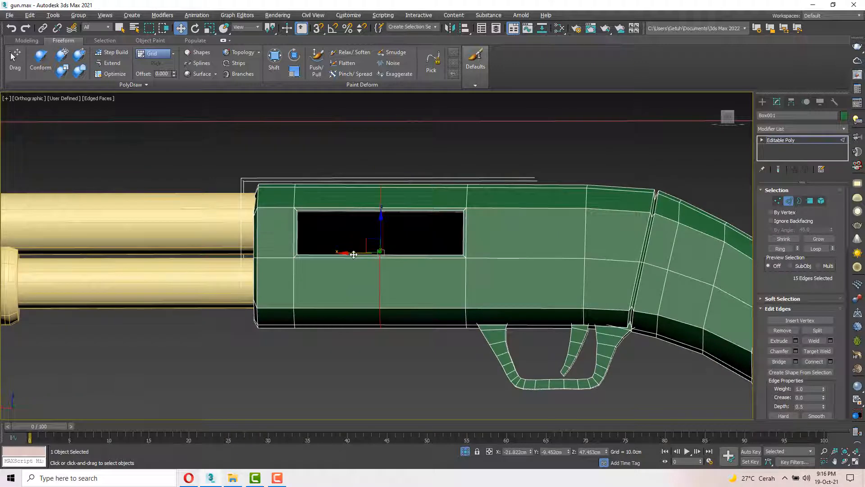
left_click_drag(353, 252, 282, 254)
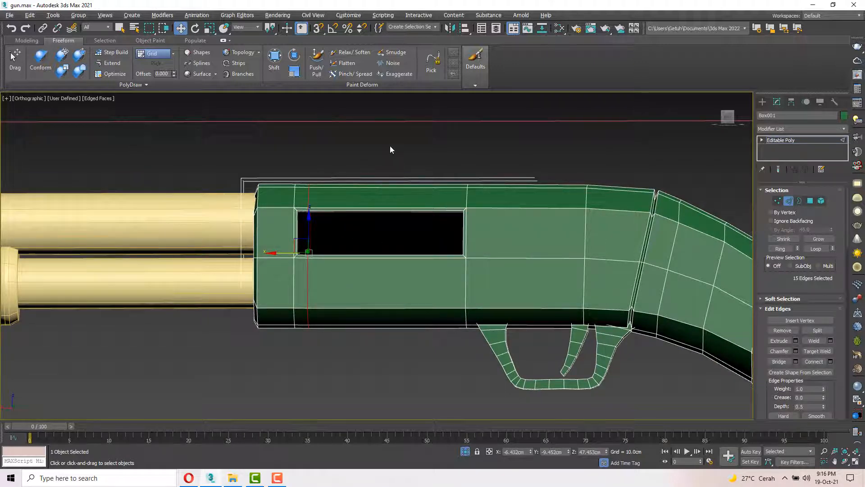
- Connect the remaining lengthwise edges with a second edge loop and move it close to the port's stock end
left_click_drag(390, 145, 397, 326)
left_click_drag(397, 385, 409, 336)
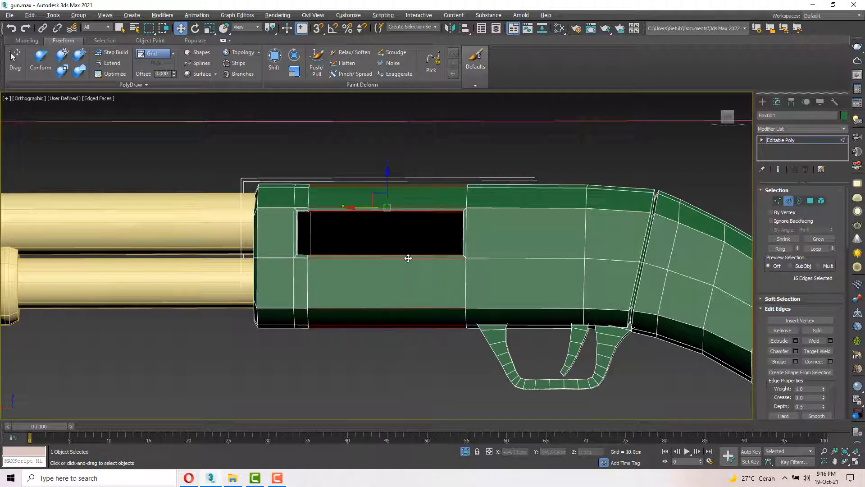
right_click(409, 257)
left_click(384, 292)
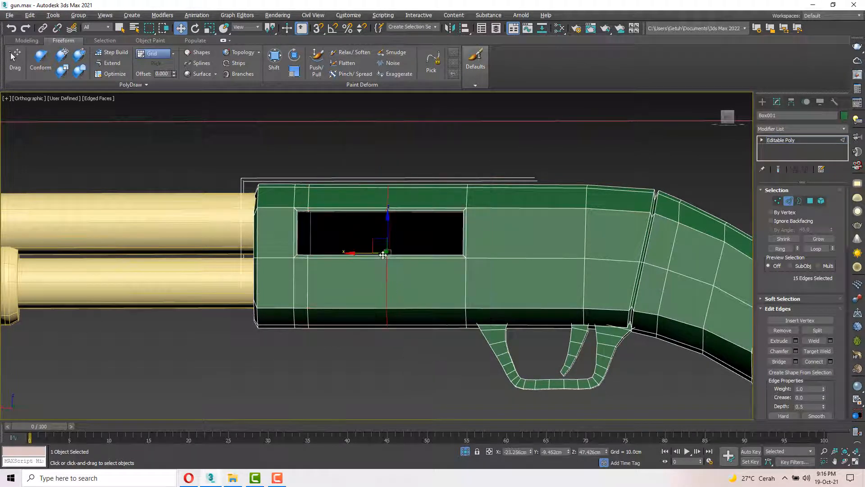
left_click_drag(358, 252, 418, 256)
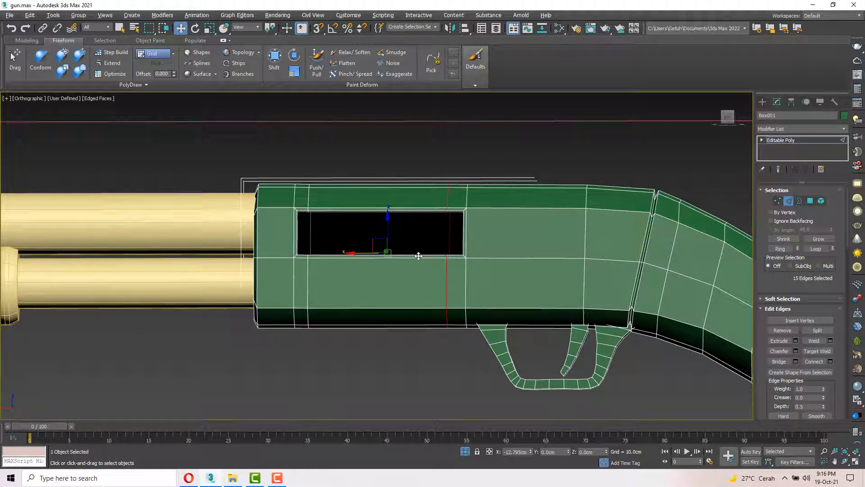
- Select the two end polygons inside the ejection port and scale them down vertically so the port's corners become angled
middle_click_drag(395, 256, 314, 234, "alt")
scroll(313, 234, "up", 4)
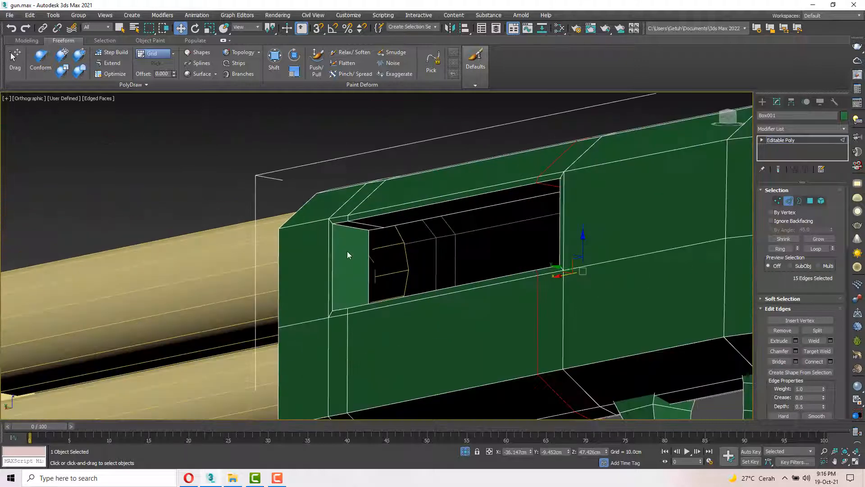
key("4")
left_click(352, 261)
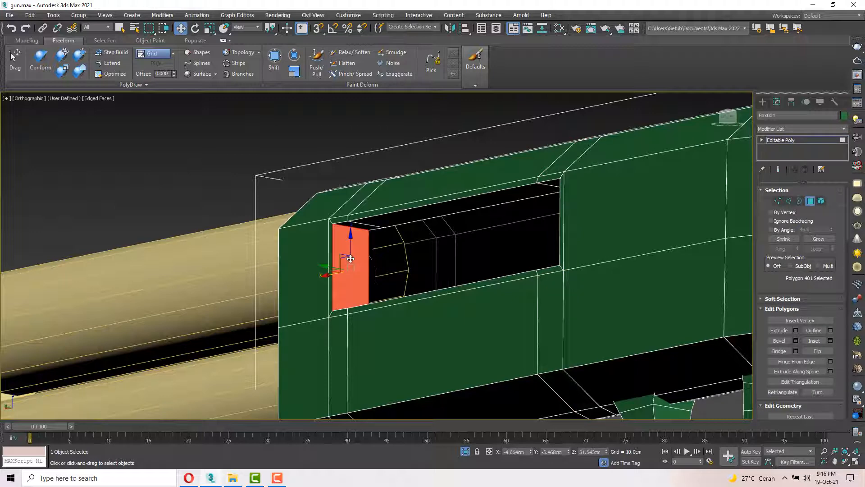
middle_click_drag(352, 261, 435, 274, "alt")
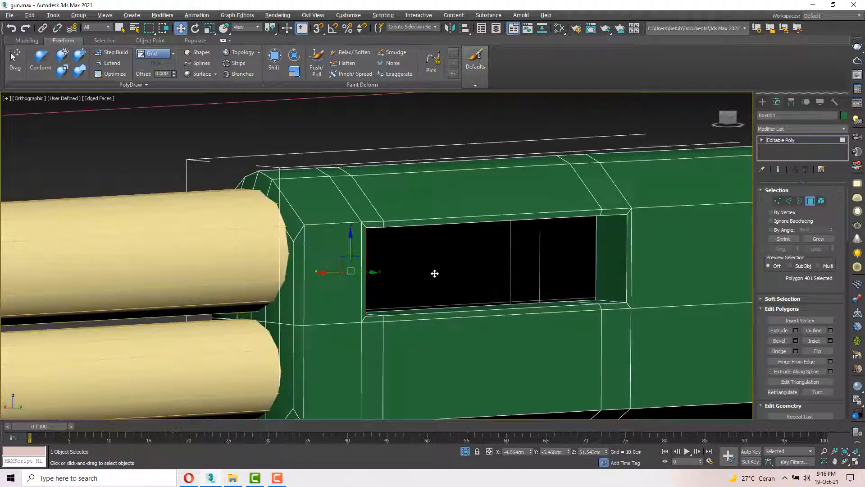
left_click(616, 246, "ctrl")
middle_click_drag(615, 247, 462, 244, "alt")
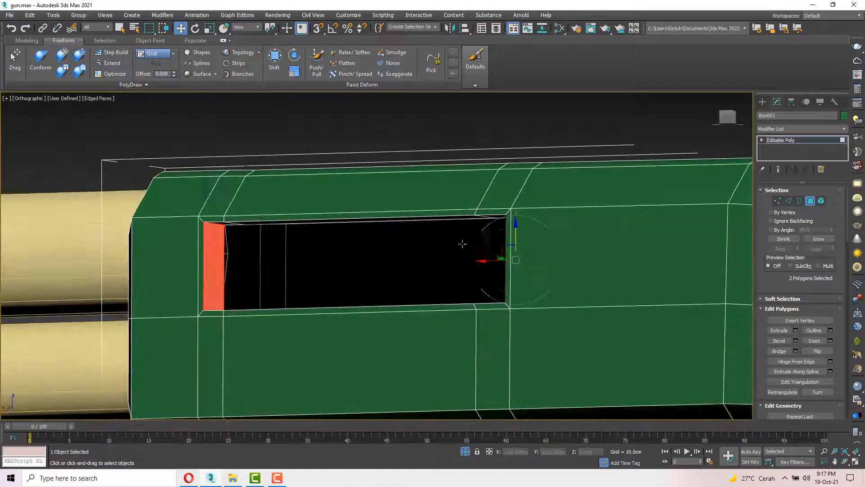
key("r")
middle_click_drag(512, 272, 513, 276, "alt")
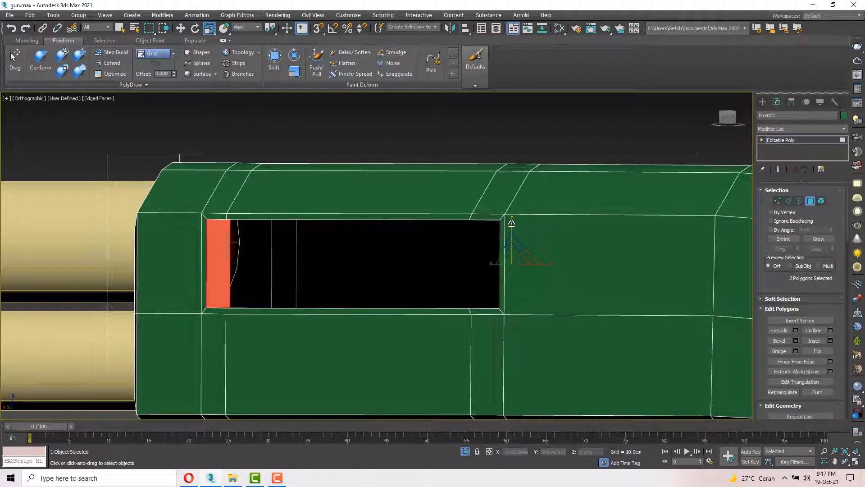
left_click_drag(511, 221, 516, 253)
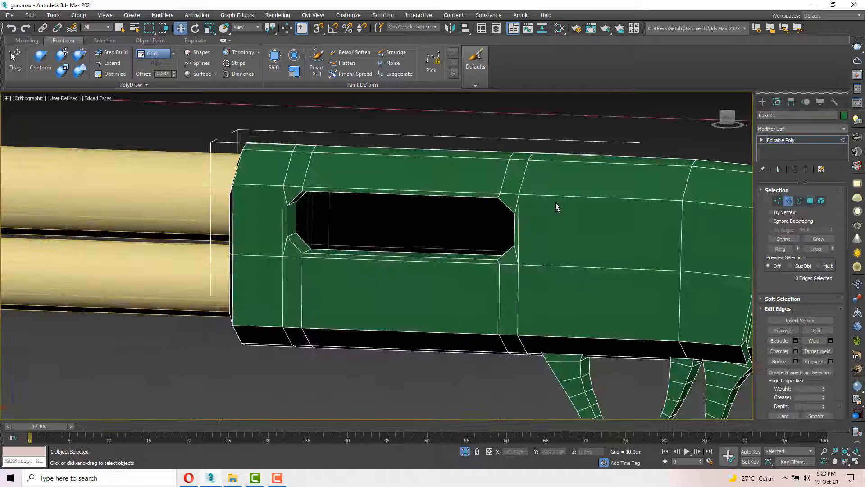
- Select the two vertical edges above the port's inner corners and extend the selection to their full loops around the receiver
scroll(581, 198, "up", 8)
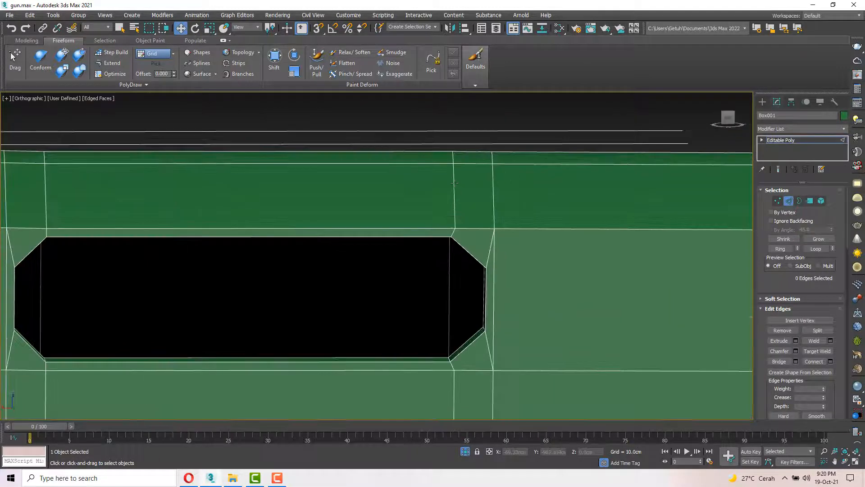
left_click(454, 182)
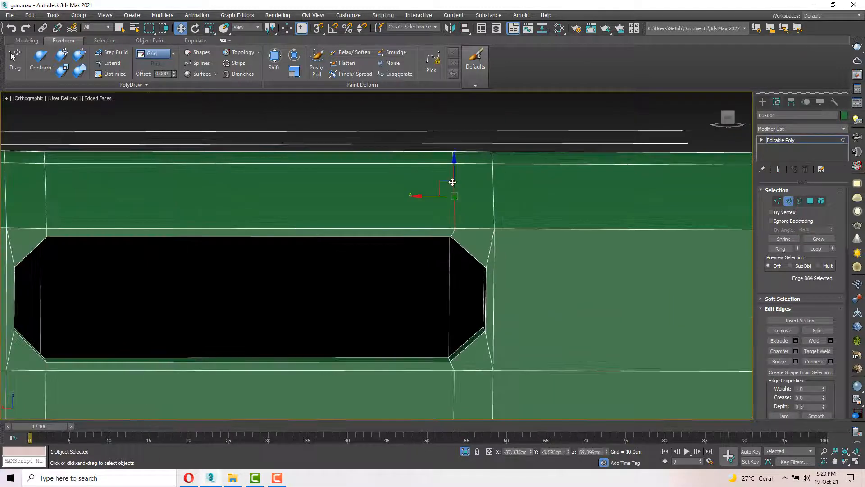
scroll(452, 184, "down", 5)
middle_click_drag(327, 192, 351, 192)
left_click(325, 189, "ctrl")
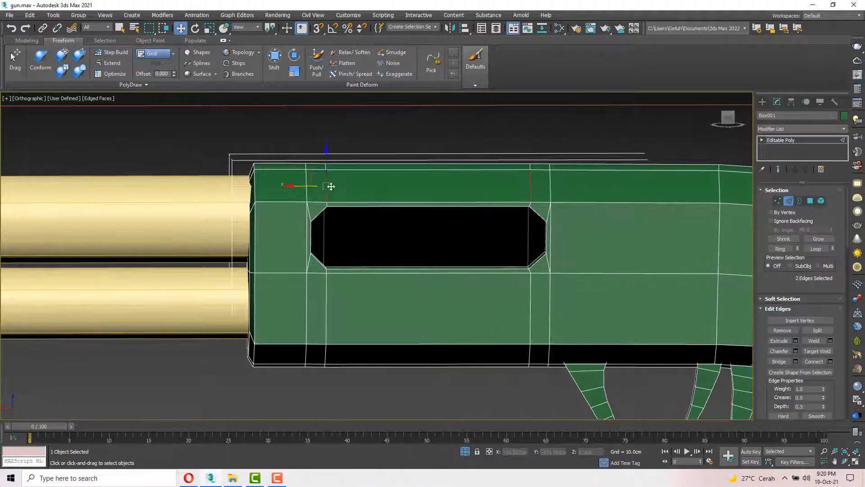
scroll(347, 189, "up", 4)
scroll(292, 187, "down", 2)
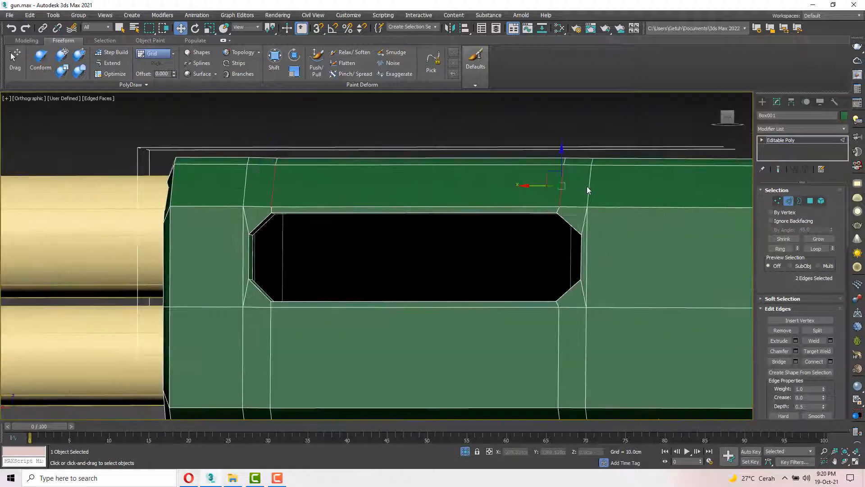
middle_click_drag(585, 187, 444, 191, "alt")
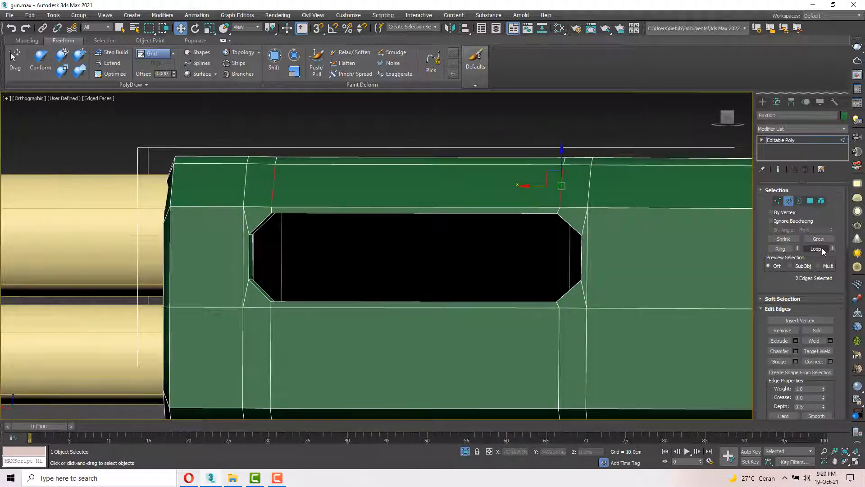
left_click(821, 248)
mouse_move(370, 196)
middle_mouse_down("alt")
mouse_move(360, 193)
mouse_move(374, 204)
mouse_move(358, 201)
middle_mouse_up("alt")
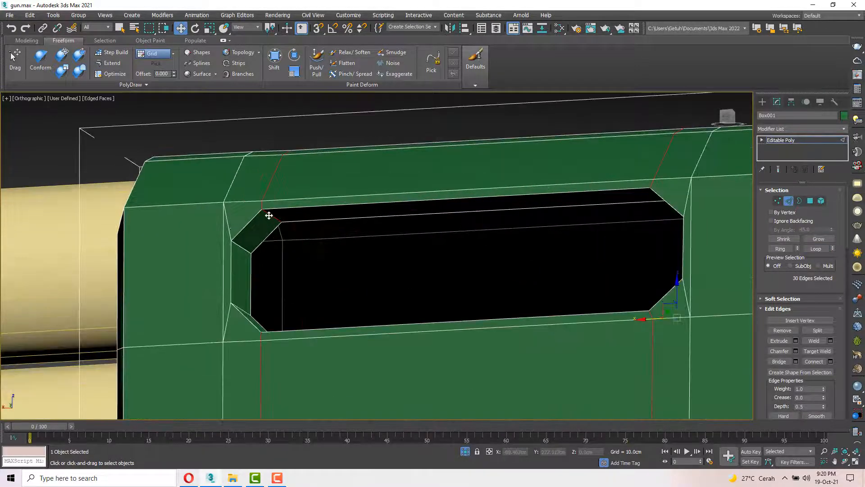
- Chamfer the selected edge loops with an edge chamfer amount of 1.578 cm to round the port's corners
right_click(268, 215)
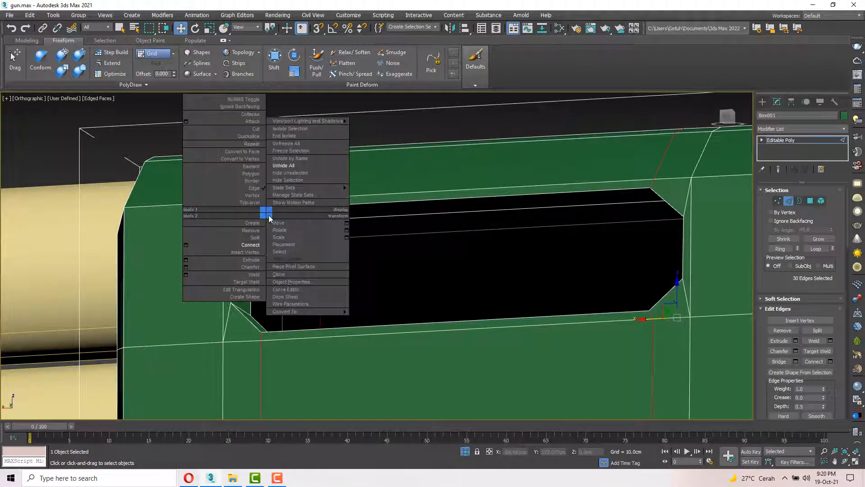
left_click(186, 266)
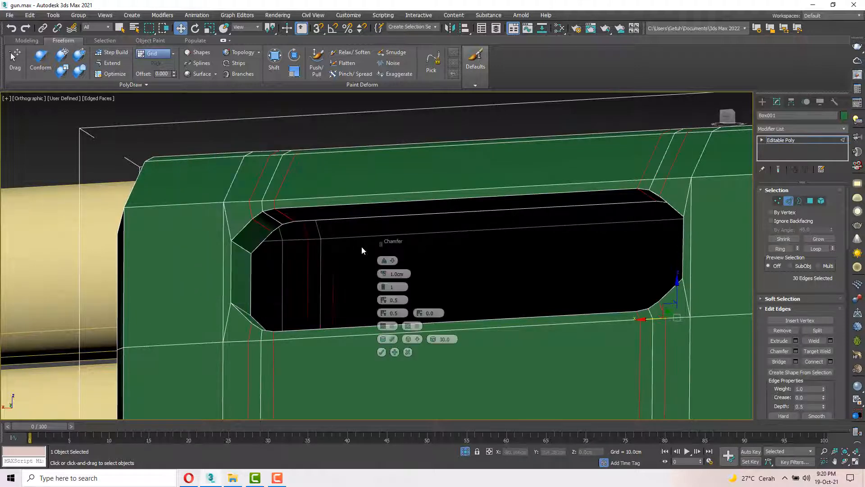
middle_click_drag(256, 200, 267, 204, "alt")
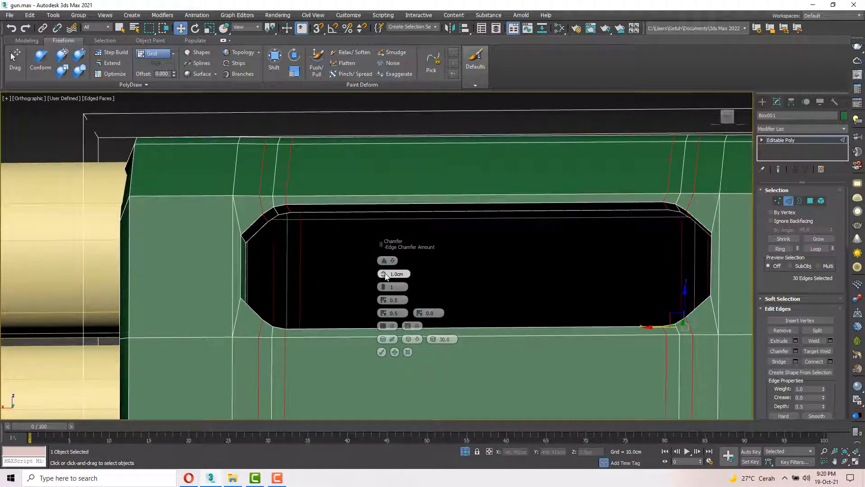
left_click_drag(386, 277, 382, 259)
middle_click_drag(276, 220, 271, 211, "alt")
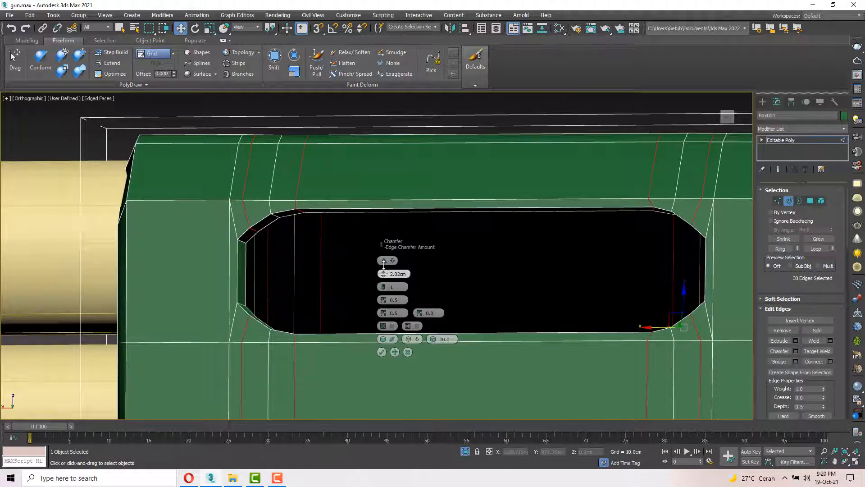
left_click_drag(384, 266, 383, 275)
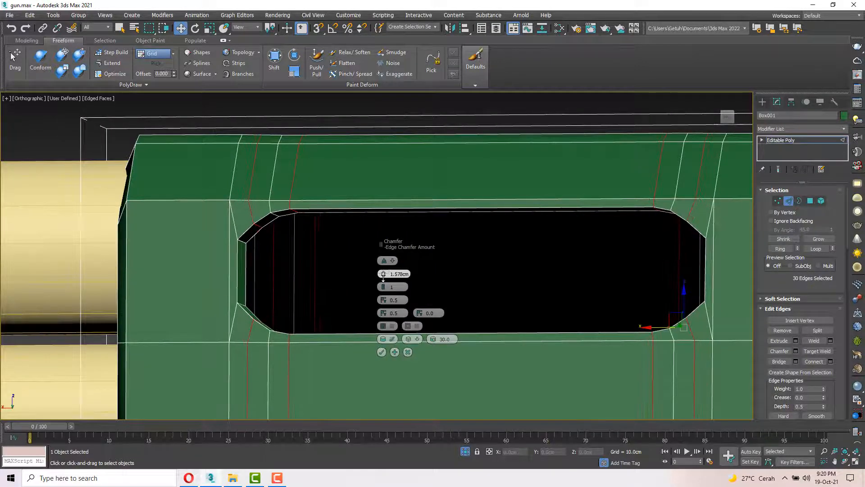
- Set the chamfer's edge depth to 0.525 and apply the chamfer
left_click_drag(385, 284, 383, 274)
middle_click_drag(316, 272, 176, 208, "alt")
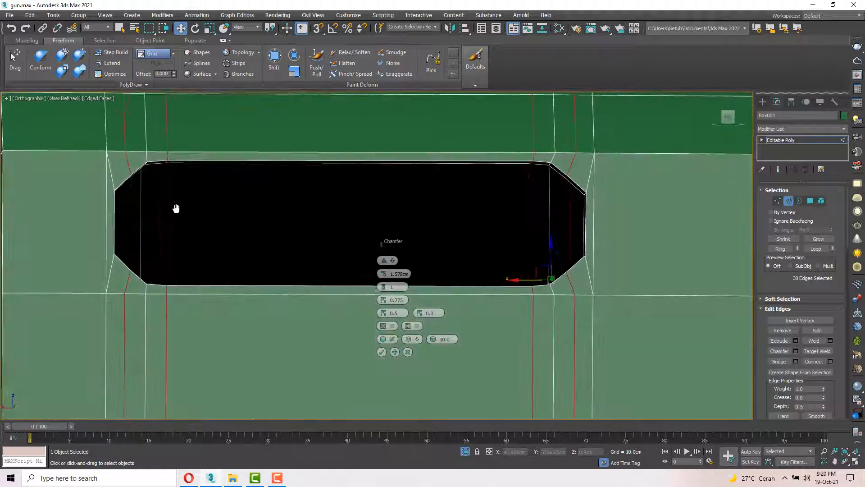
right_click(383, 297)
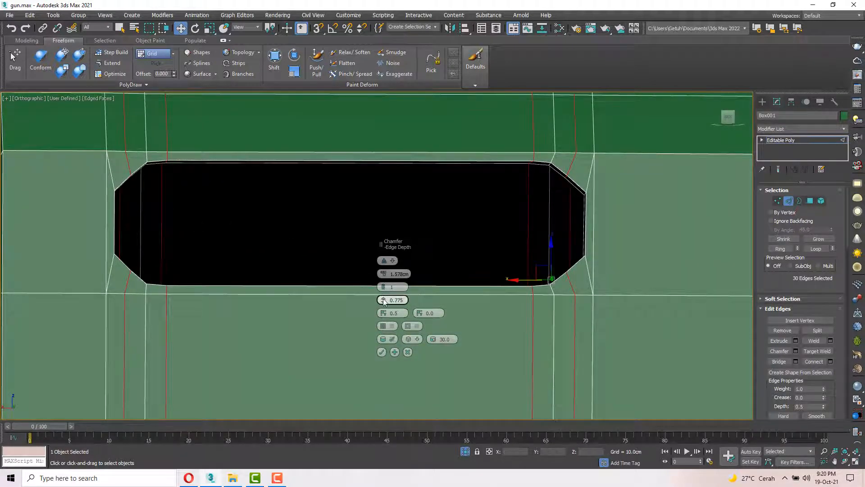
left_click_drag(383, 301, 266, 272)
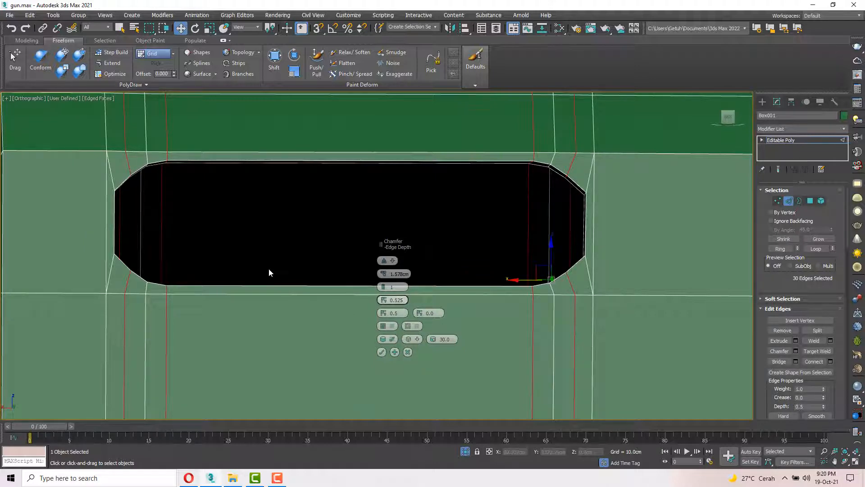
scroll(267, 272, "down", 5)
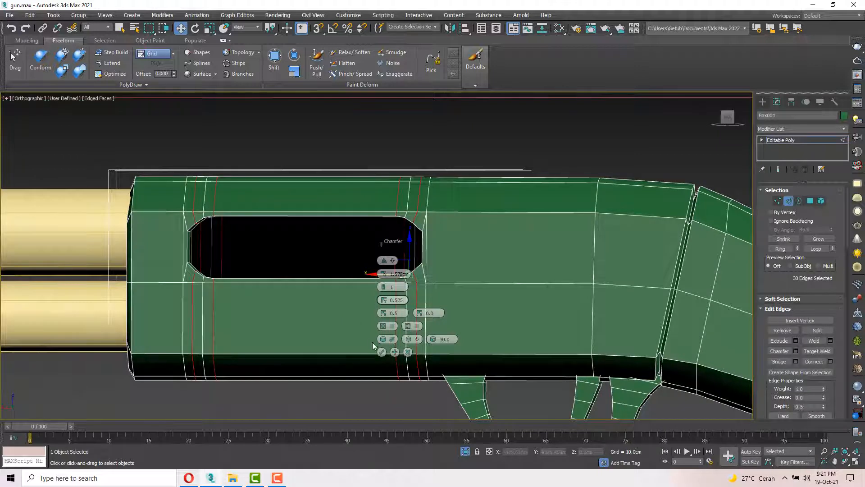
left_click(381, 352)
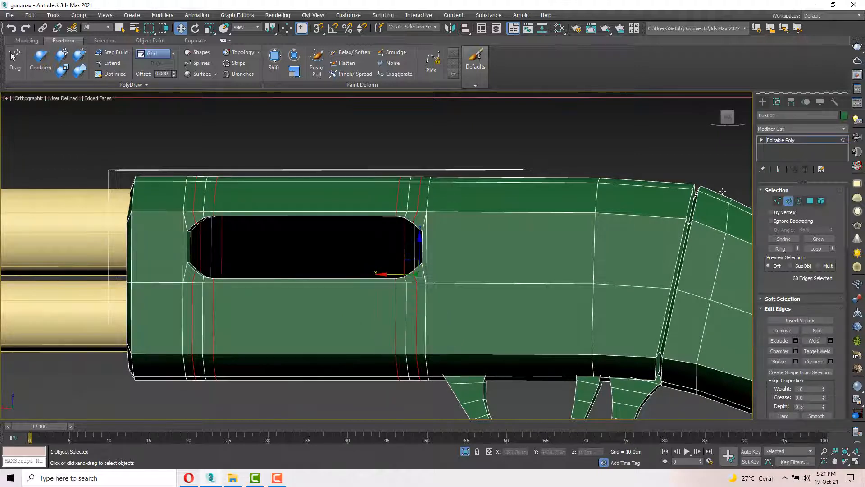
- Leave edge editing, inspect the rounded ejection port and turn off the edged-faces display
left_click(425, 136)
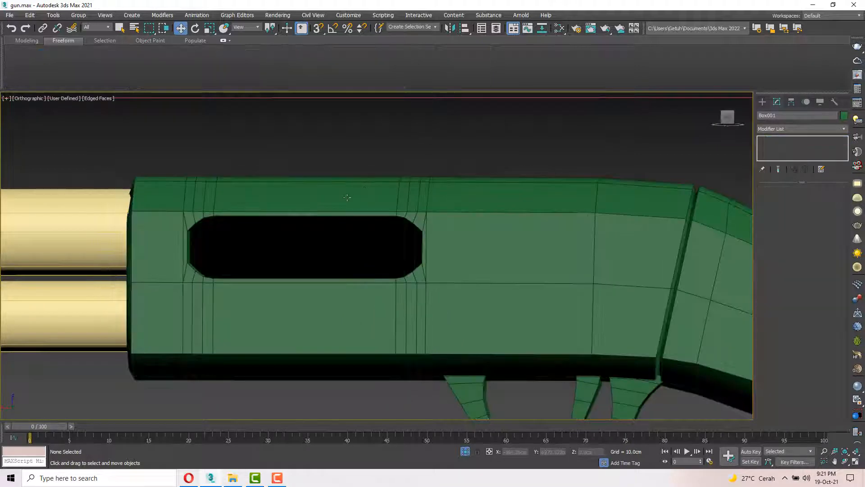
scroll(469, 242, "up", 10)
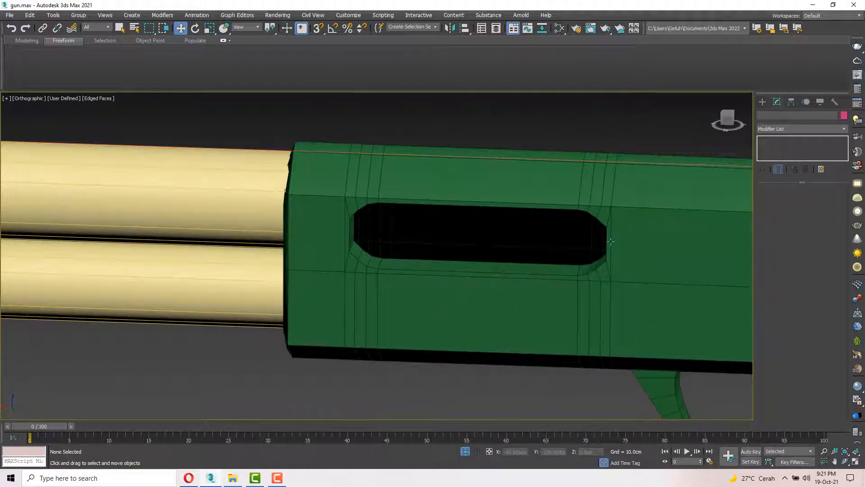
left_click(610, 241)
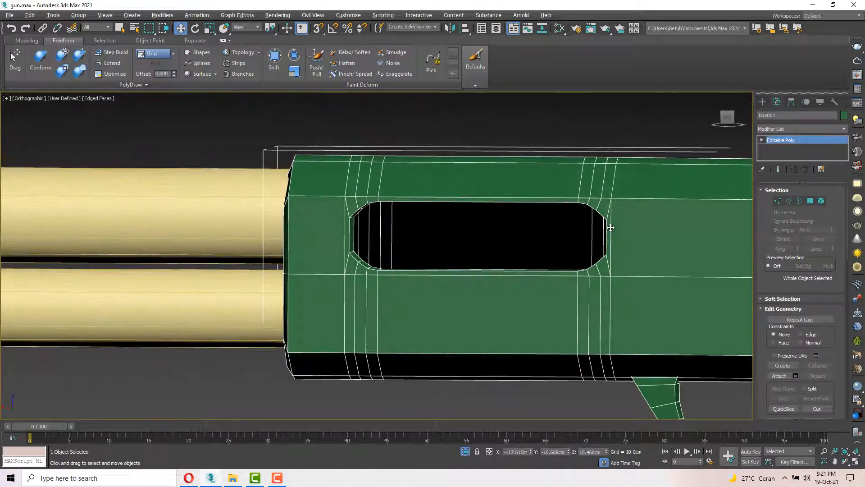
scroll(551, 225, "down", 3)
scroll(552, 225, "down", 4)
key("F4")
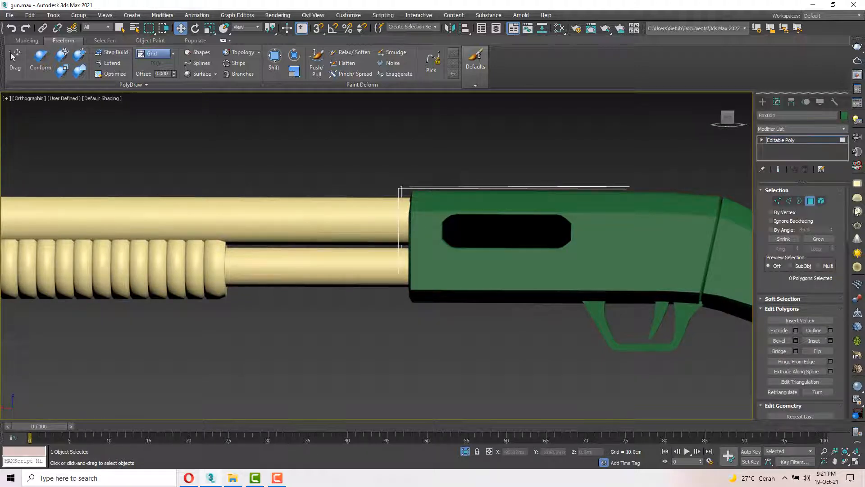
- Copy the upper barrel tube in wireframe view, sliding the copy toward the stock so its end reaches past the ejection port
left_click(239, 226)
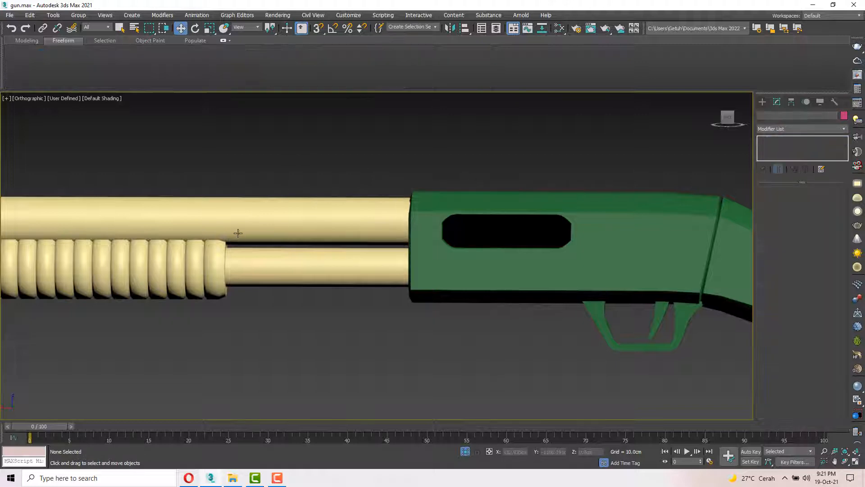
scroll(241, 223, "down", 2)
scroll(241, 223, "down", 3)
key("F3")
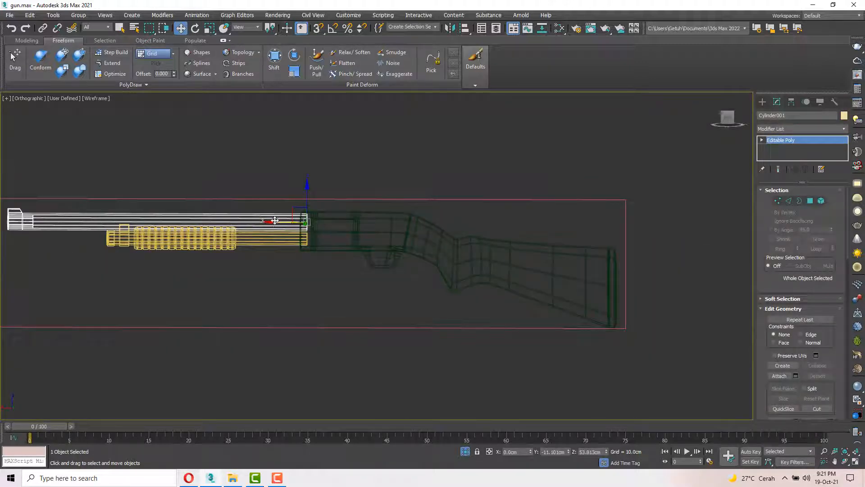
left_click_drag(288, 223, 364, 229, "shift")
left_click(433, 277)
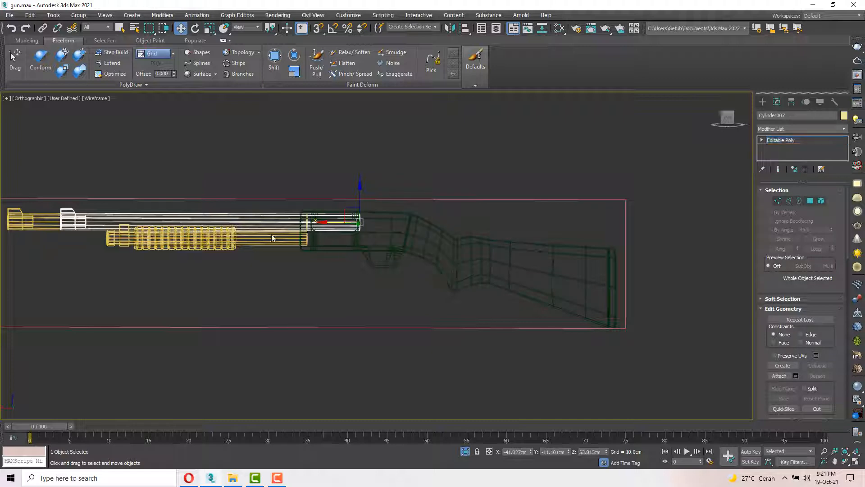
- Scale the copied tube down to a shorter, slimmer cylinder that sits behind the ejection port, and restore the shaded view
scroll(317, 212, "up", 5)
key("r")
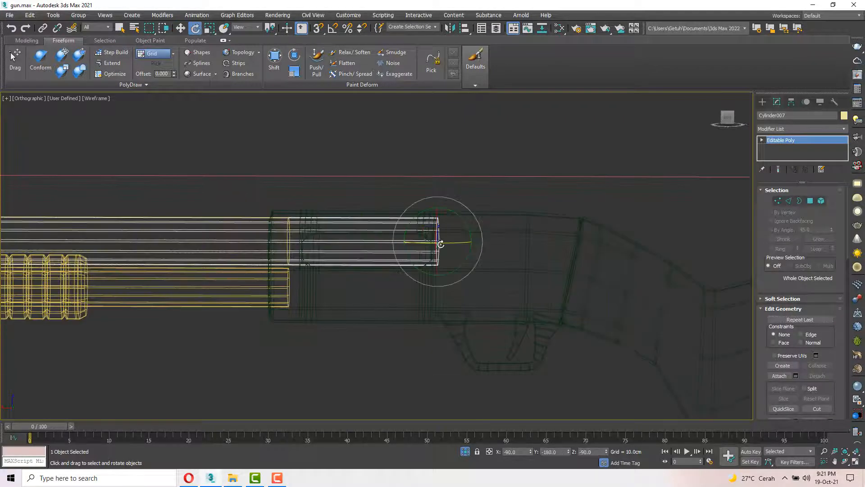
mouse_move(444, 244)
left_mouse_down()
mouse_move(430, 250)
mouse_move(432, 241)
mouse_move(403, 237)
mouse_move(438, 226)
left_mouse_up()
key("F3")
key("w")
key("r")
scroll(436, 234, "up", 3)
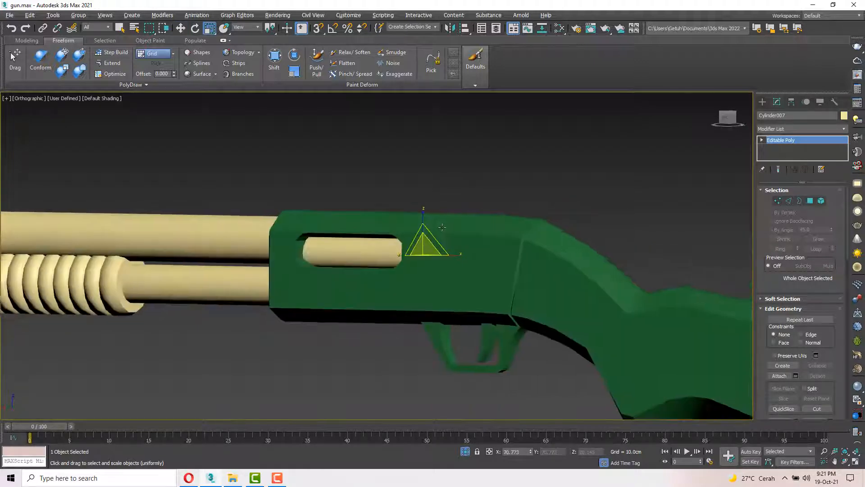
- Move the copied tube sideways toward the receiver's port side so it fills the ejection port opening
middle_click_drag(433, 239, 332, 300, "alt")
key("w")
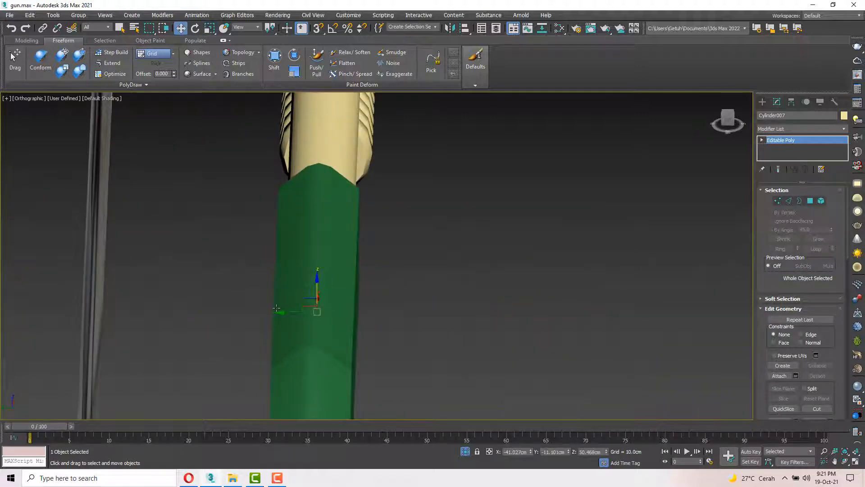
mouse_move(252, 313)
left_mouse_down()
mouse_move(228, 309)
mouse_move(257, 307)
left_mouse_up()
middle_click_drag(257, 308, 344, 293, "alt")
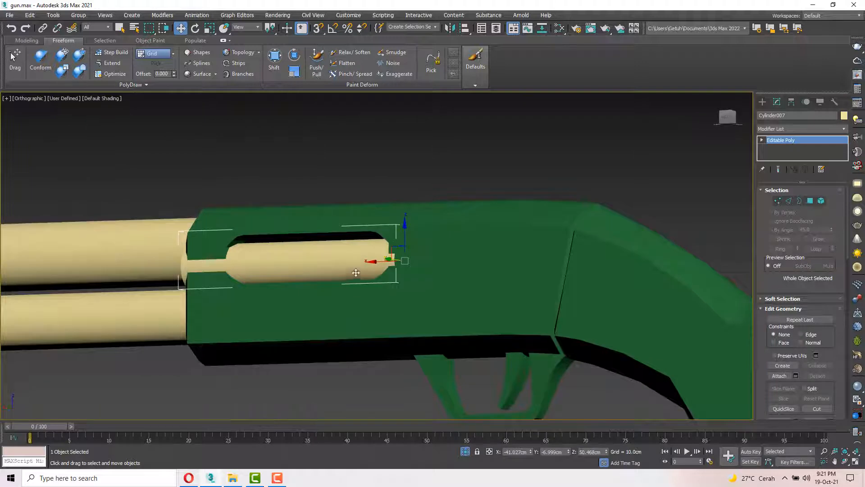
- Scale the copied tube up vertically so it covers the full height of the ejection port
middle_click_drag(411, 256, 434, 251, "alt")
key("e")
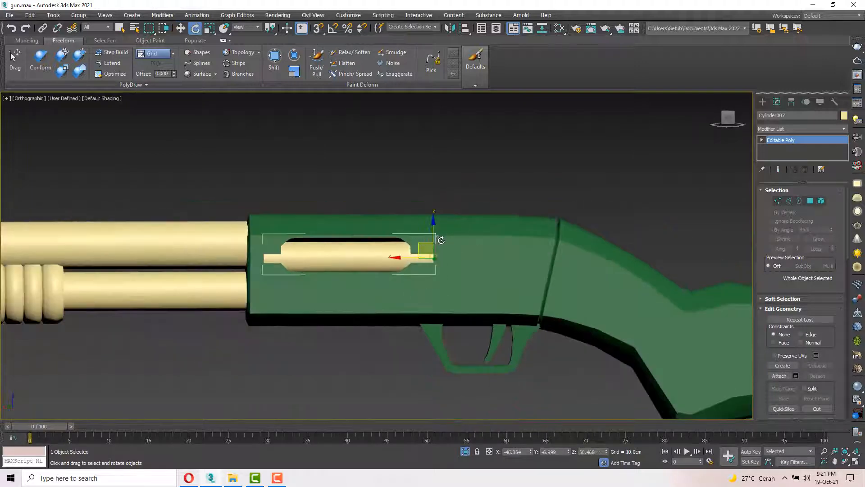
key("r")
left_click_drag(436, 226, 432, 209)
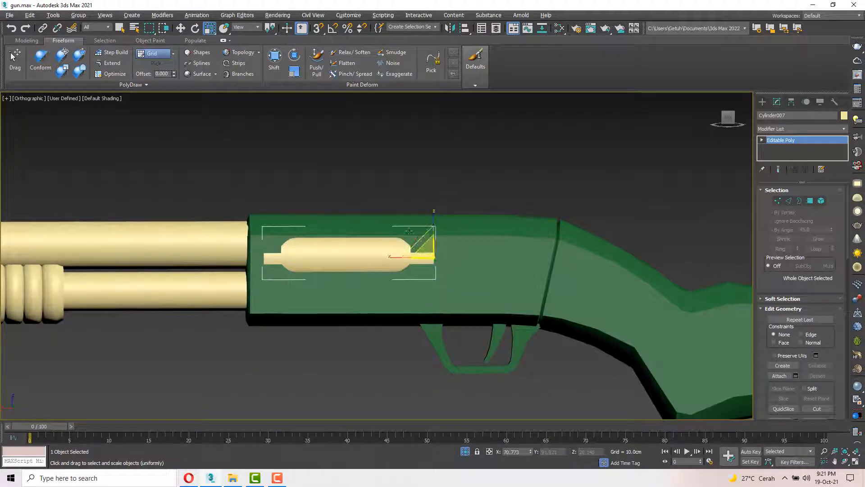
- Nudge the bolt tube sideways and vertically within the receiver, and scale it up slightly in height to cover the ejection port
middle_click_drag(432, 209, 363, 336, "alt")
key("w")
left_click_drag(362, 358, 366, 358)
middle_click_drag(366, 358, 479, 199, "alt")
left_click_drag(492, 189, 493, 185)
middle_click_drag(493, 185, 508, 212, "alt")
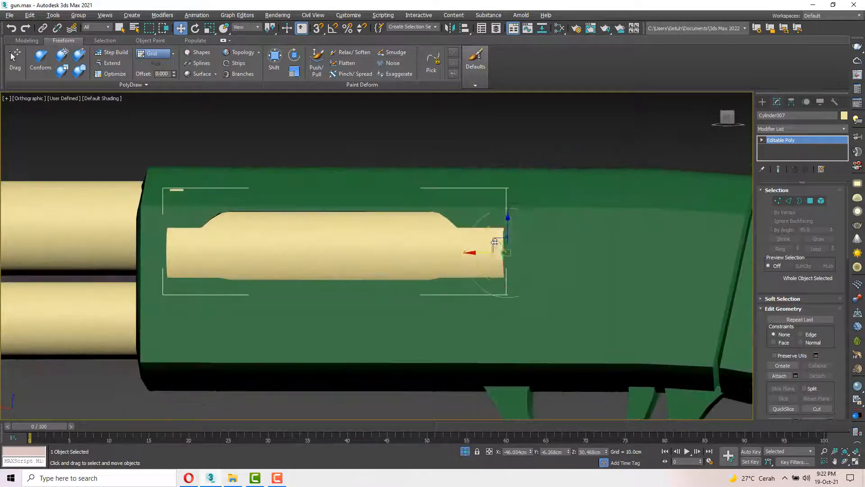
key("r")
left_click_drag(510, 208, 509, 205)
- Move the bolt tube deeper into the receiver so its ends stay behind the wall, and adjust its height to the ejection port
middle_click_drag(509, 205, 475, 299, "alt")
key("w")
left_click_drag(468, 306, 474, 304)
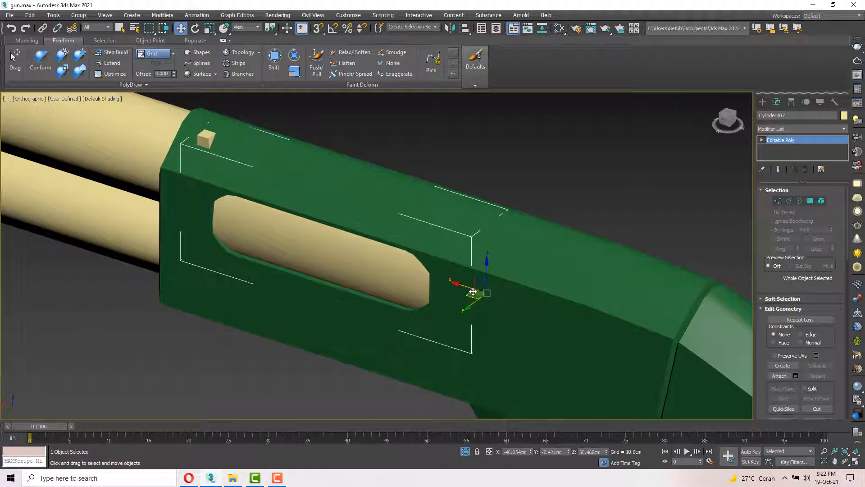
middle_click_drag(473, 292, 491, 237, "alt")
left_click_drag(507, 219, 505, 228)
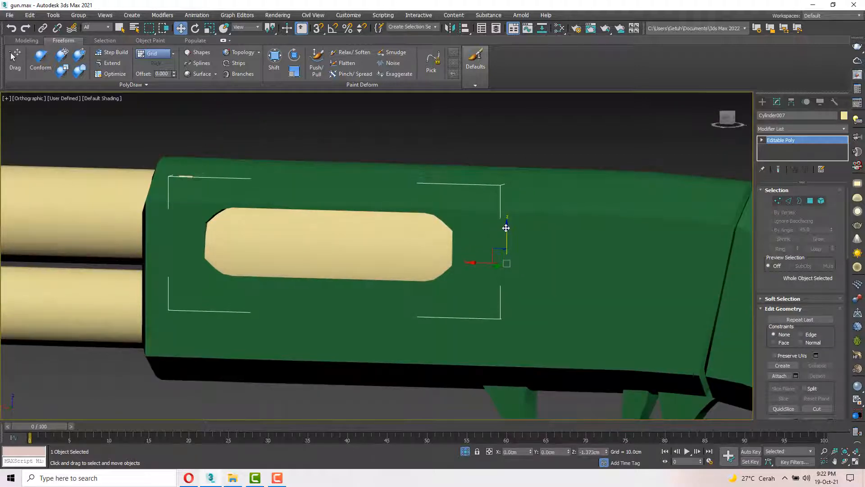
scroll(479, 217, "down", 3)
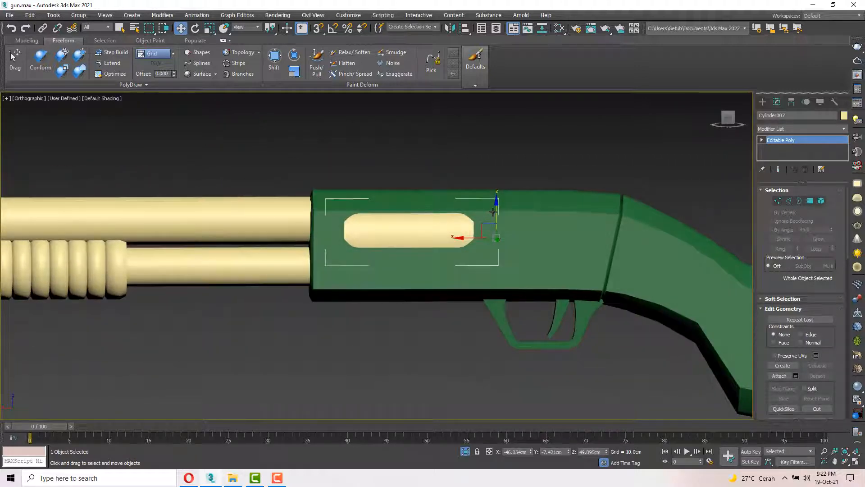
mouse_move(493, 212)
middle_mouse_down("alt")
mouse_move(479, 228)
mouse_move(419, 235)
middle_mouse_up("alt")
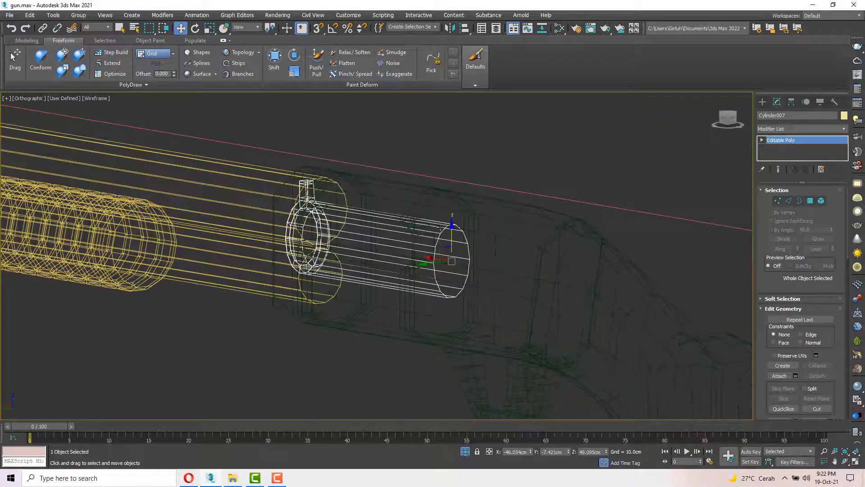
left_click_drag(453, 227, 455, 223)
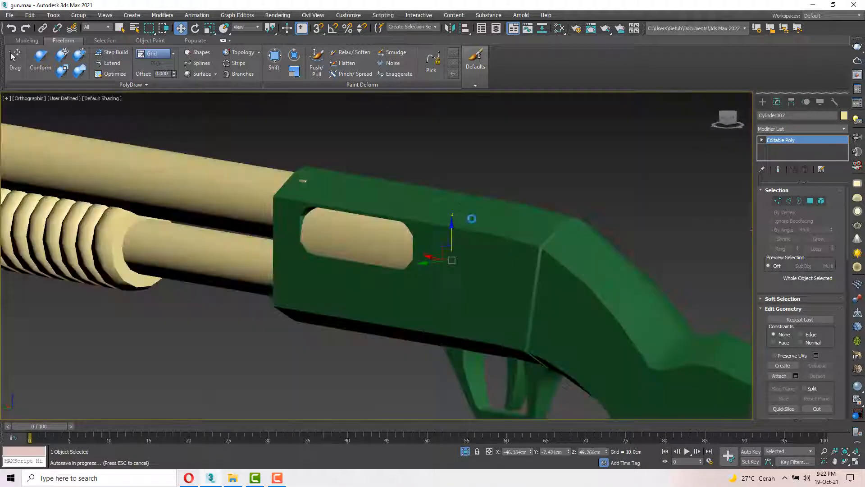
- Delete the bolt tube's polygons facing away from the ejection port, including the sight post, using the left wireframe view for selection
left_click(810, 201)
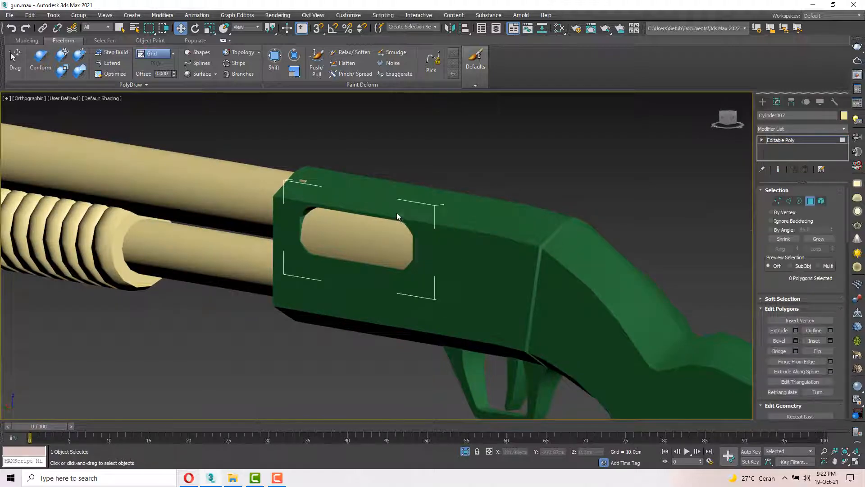
mouse_move(397, 212)
middle_mouse_down("alt")
mouse_move(439, 209)
mouse_move(404, 211)
middle_mouse_up("alt")
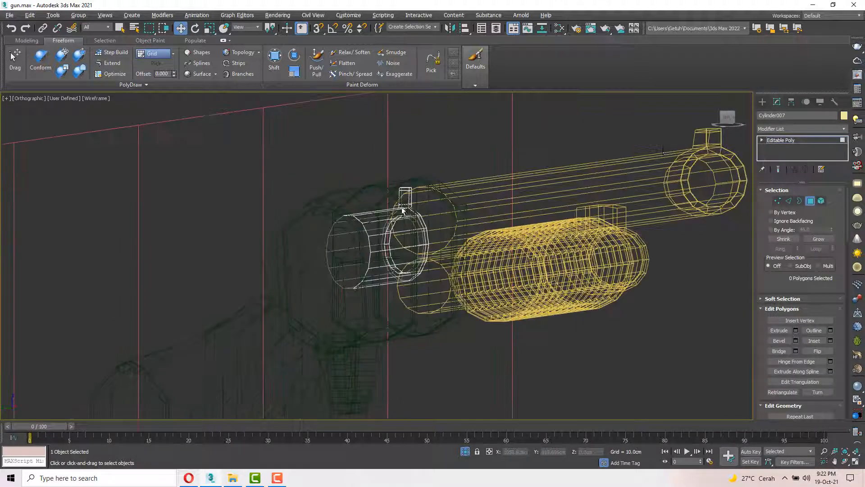
left_click(722, 119)
key("z")
scroll(515, 184, "down", 2)
middle_click_drag(515, 185, 561, 145, "alt")
key("l")
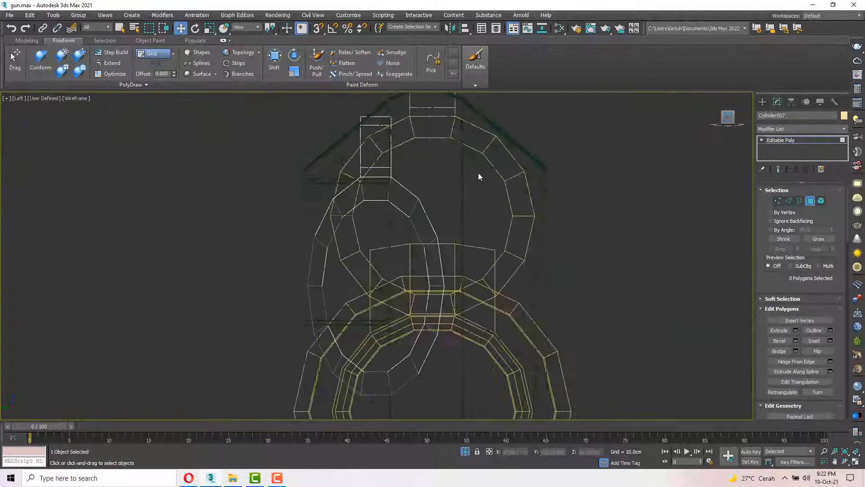
scroll(529, 164, "down", 2)
left_click_drag(544, 137, 420, 371)
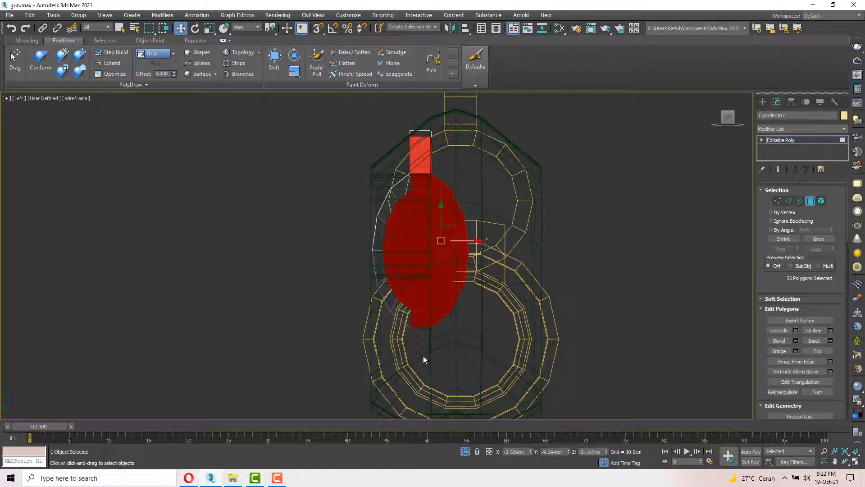
left_click_drag(401, 152, 401, 151, "ctrl")
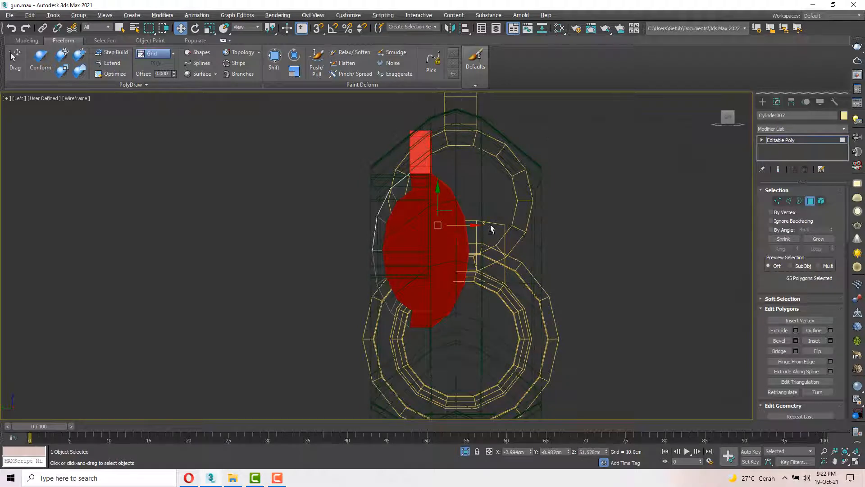
middle_click_drag(490, 224, 356, 210, "alt")
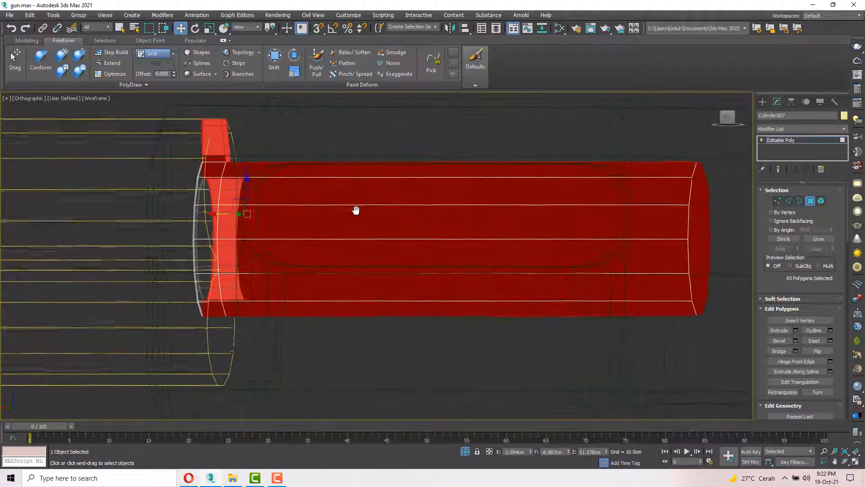
key("ctrl+d")
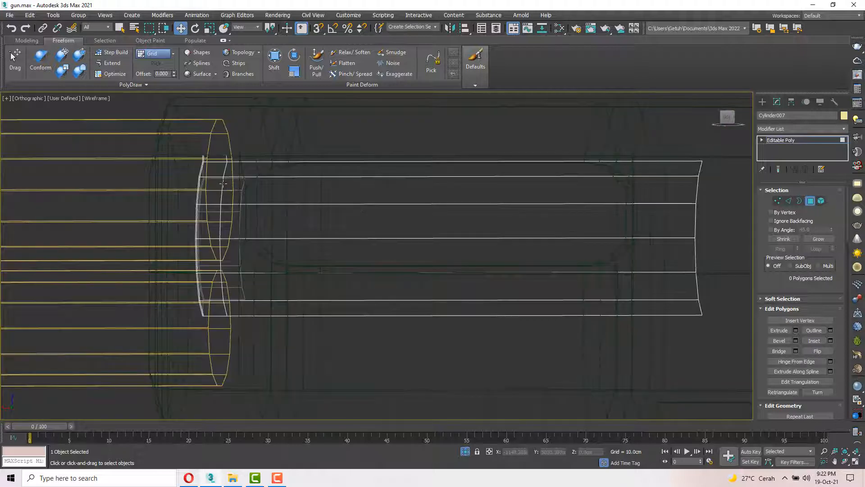
- Delete the leftover end ring polygons at the barrel end of the bolt shell, and restore the shaded view
middle_click_drag(222, 184, 212, 180, "alt")
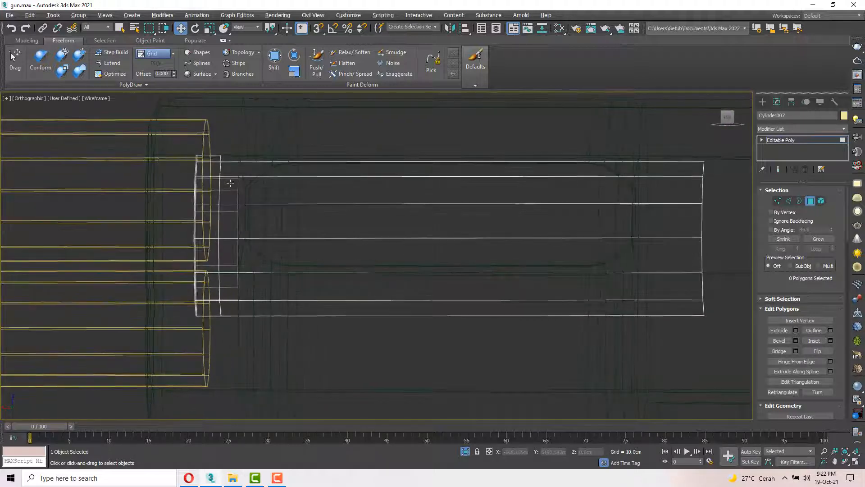
left_click_drag(152, 138, 215, 347)
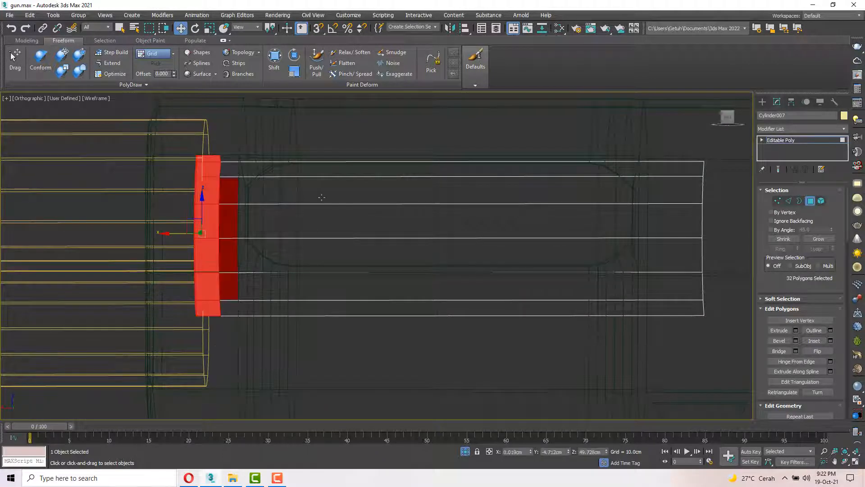
key("Delete")
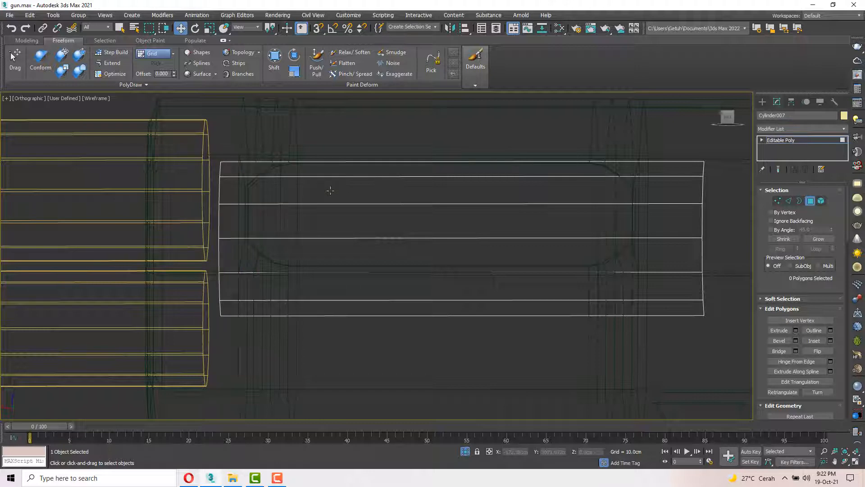
key("F3")
- Select the remaining bolt shell as one element, and shift it slightly inward and upward to sit recessed behind the ejection port
left_click(591, 235)
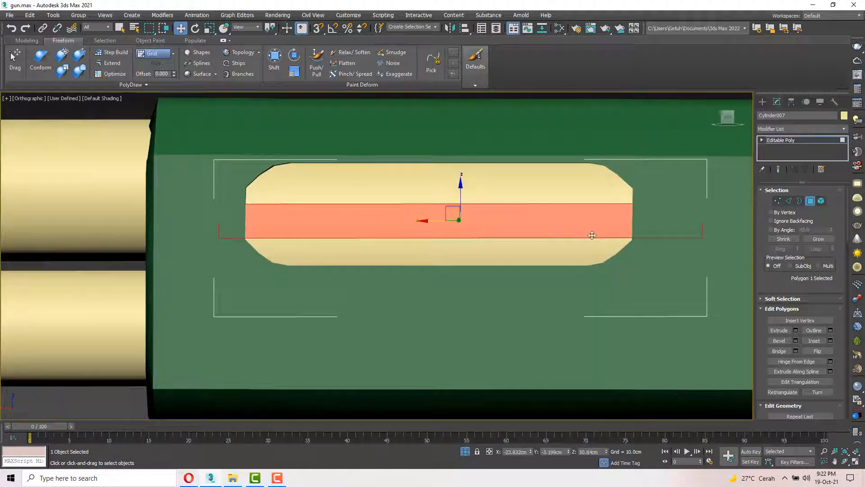
left_click(821, 201)
left_click(393, 215)
mouse_move(393, 214)
middle_mouse_down("alt")
mouse_move(405, 245)
mouse_move(399, 228)
middle_mouse_up("alt")
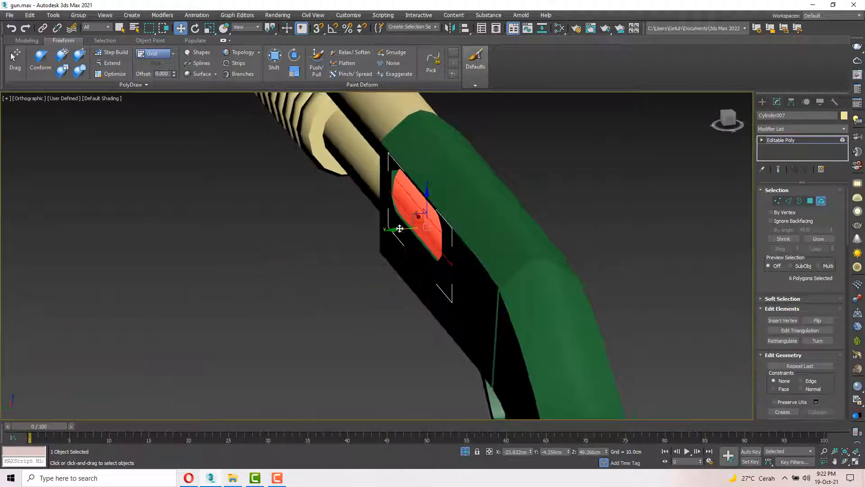
mouse_move(399, 229)
left_mouse_down()
mouse_move(342, 238)
mouse_move(394, 232)
left_mouse_up()
middle_click_drag(394, 232, 427, 205, "alt")
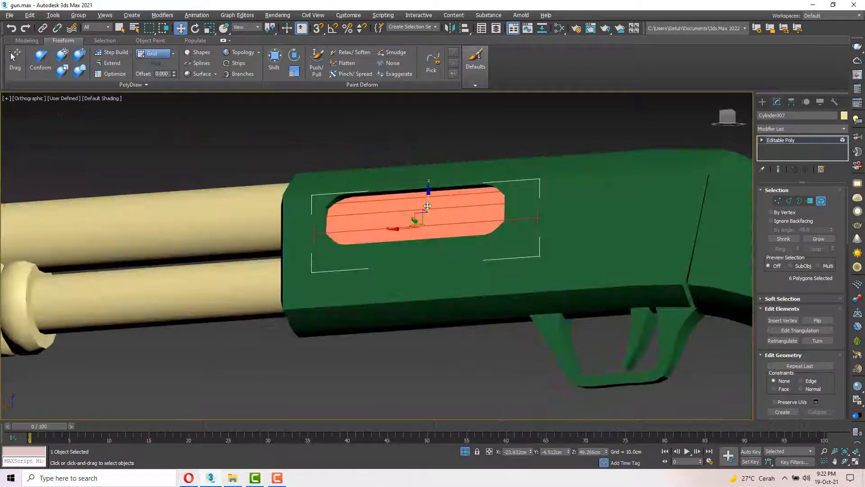
left_click_drag(428, 201, 428, 198)
middle_click_drag(429, 198, 390, 231, "alt")
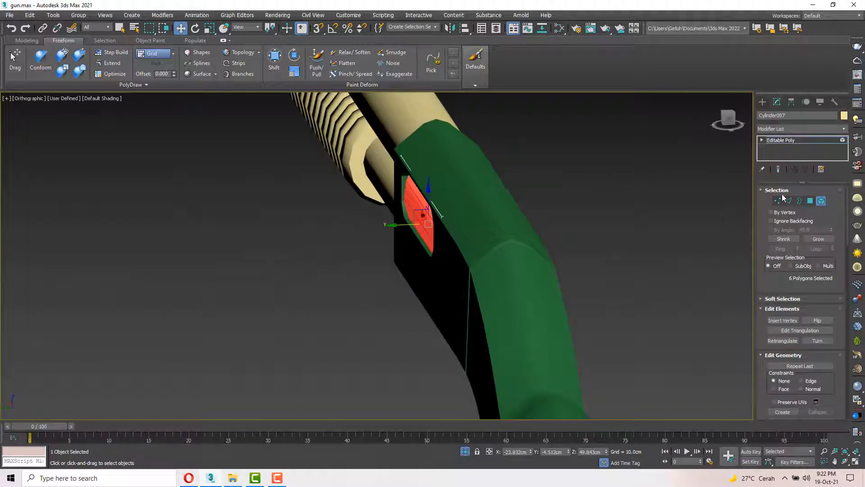
left_click(823, 205)
- Inspect the gun from both sides and against the reference photo, with the mesh edges shown temporarily
middle_click_drag(582, 217, 603, 206, "alt")
scroll(602, 209, "up", 3)
key("F4")
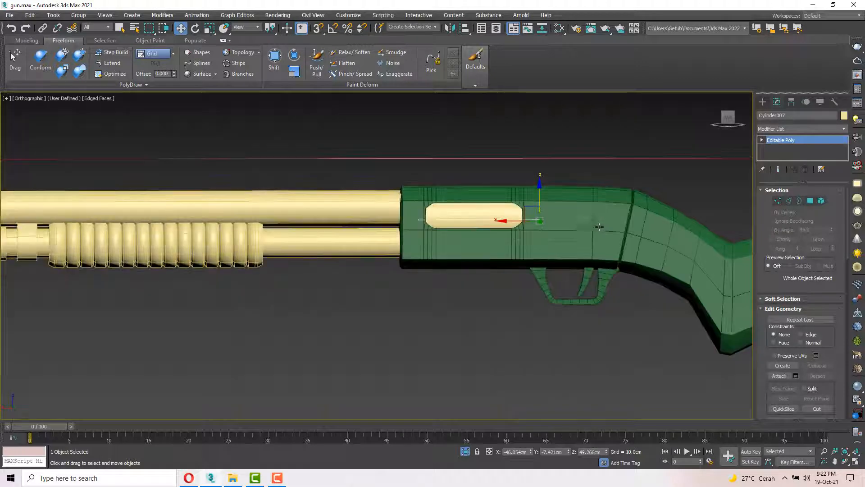
scroll(597, 218, "down", 5)
middle_click_drag(598, 199, 440, 199, "alt")
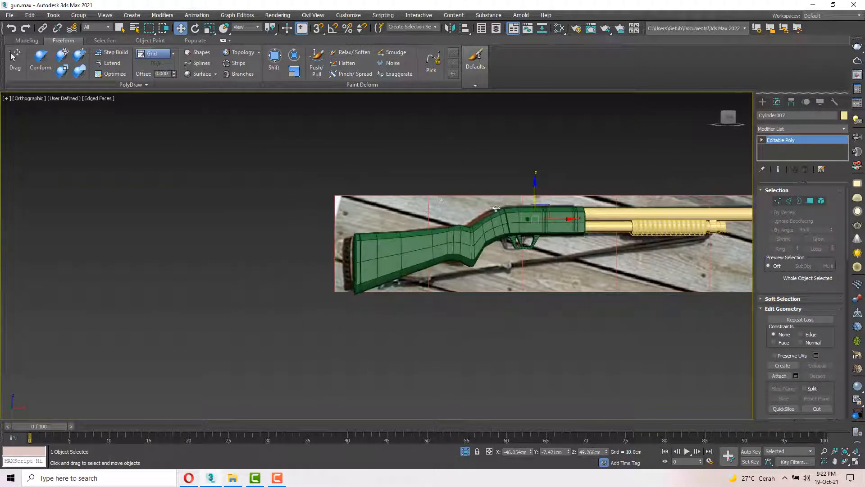
middle_click_drag(496, 205, 311, 211)
scroll(378, 214, "up", 5)
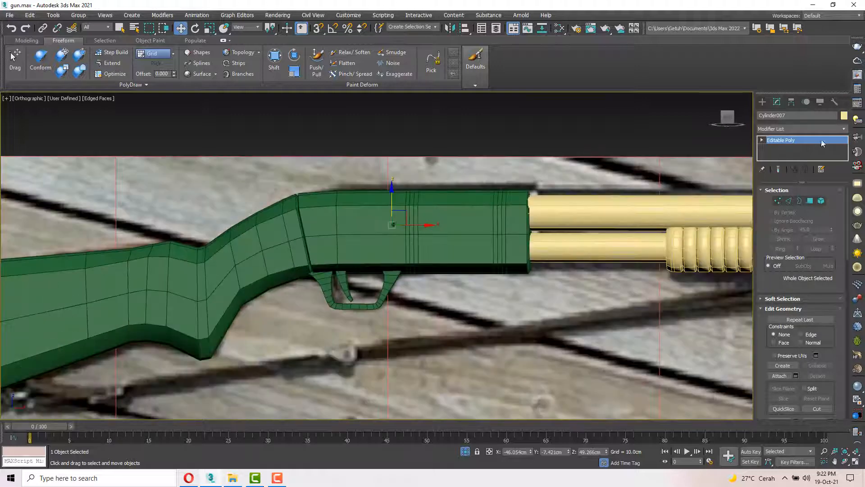
key("5")
scroll(387, 204, "down", 5)
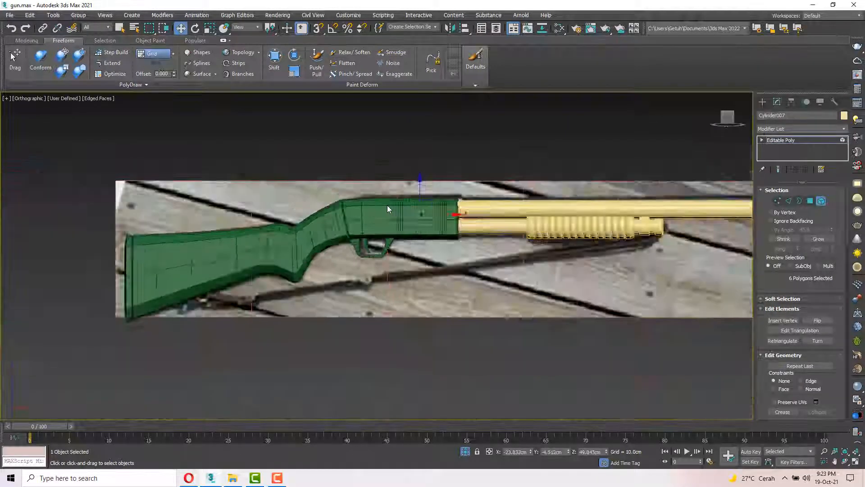
key("F4")
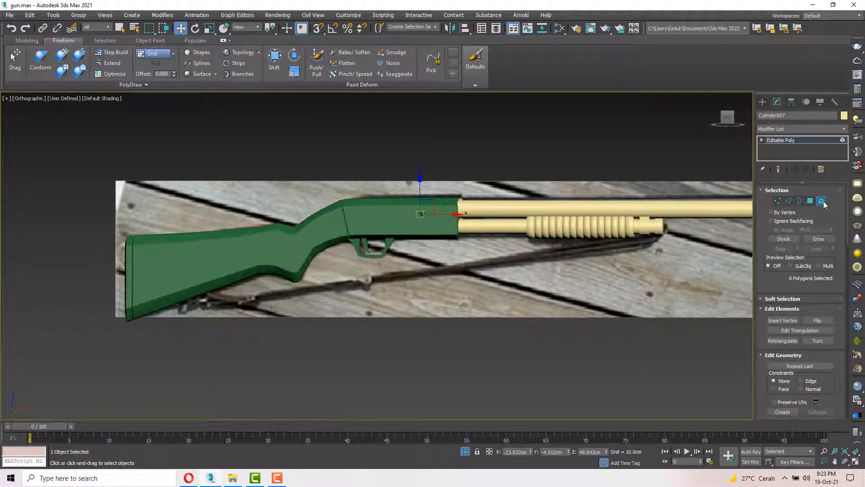